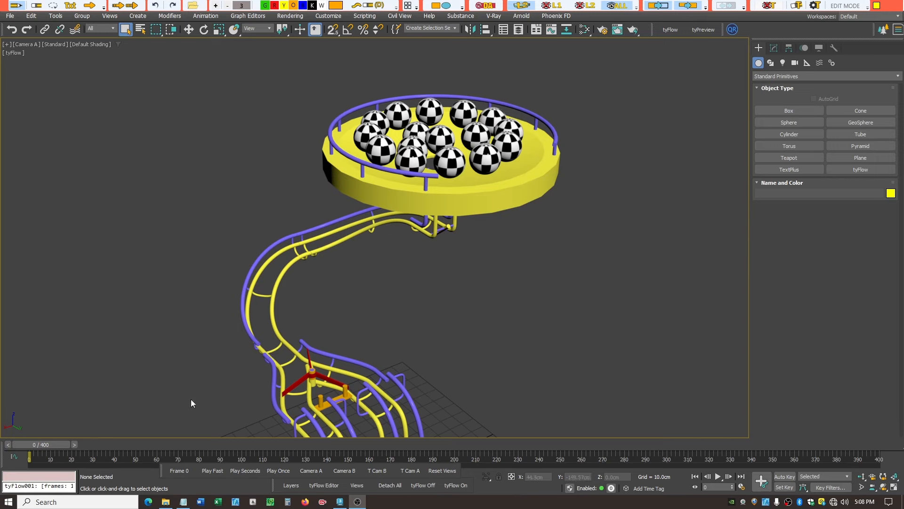
Scrub the animation back and forth, ending at frame 193, to examine how the marbles travel down the tracks.
{"action": "left_click_drag", "start_coordinate": [60, 445], "coordinate": [399, 480]}
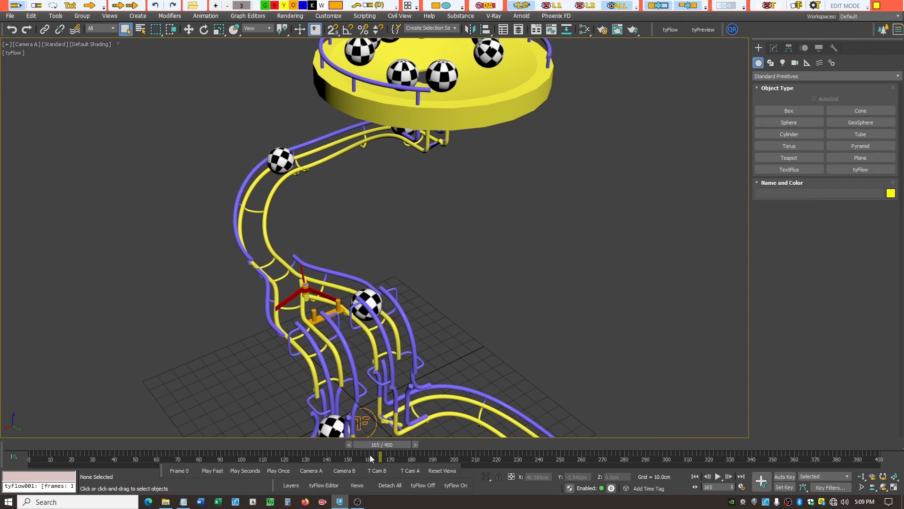
{"action": "left_click_drag", "start_coordinate": [378, 445], "coordinate": [152, 430]}
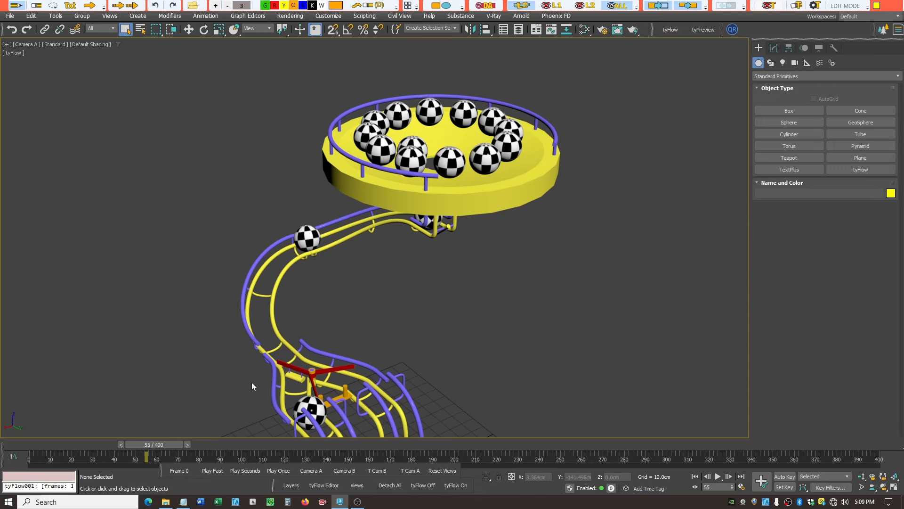
{"action": "left_click_drag", "start_coordinate": [176, 445], "coordinate": [204, 425]}
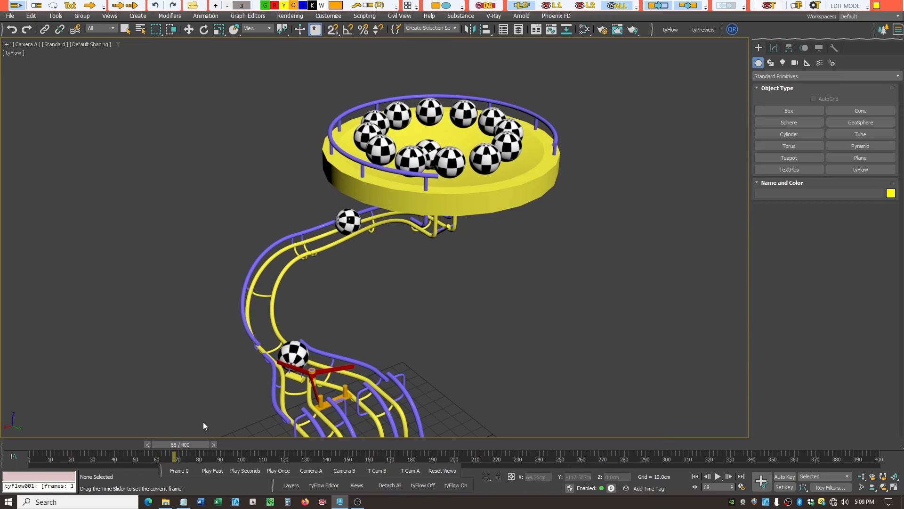
{"action": "key", "text": "q"}
{"action": "left_click_drag", "start_coordinate": [200, 442], "coordinate": [226, 432]}
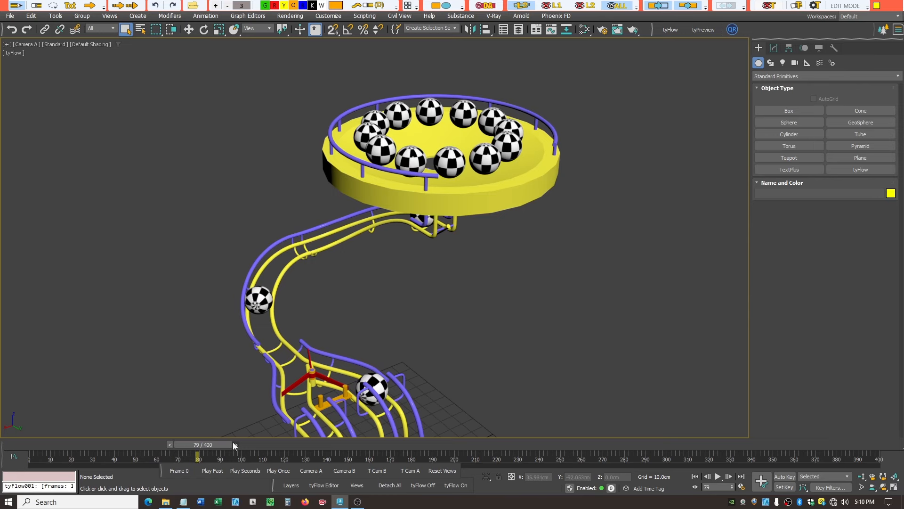
{"action": "left_click_drag", "start_coordinate": [216, 444], "coordinate": [495, 504]}
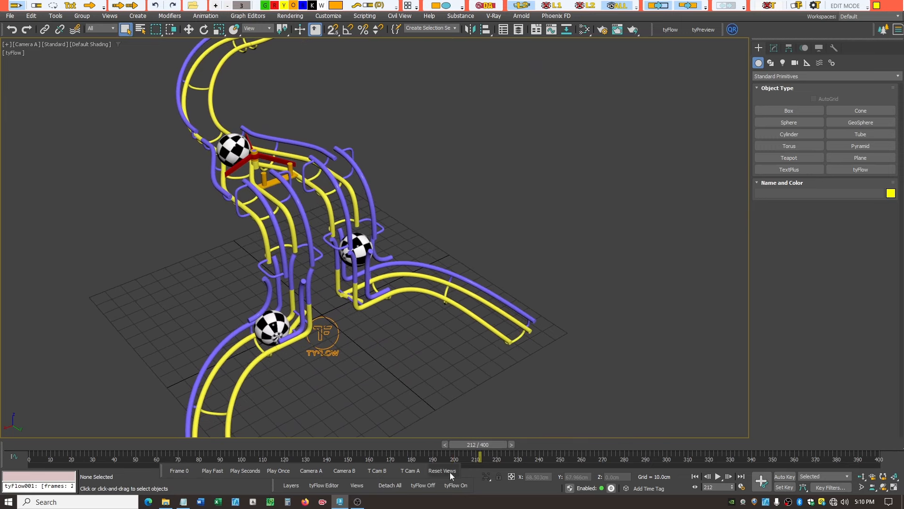
{"action": "left_click_drag", "start_coordinate": [478, 445], "coordinate": [438, 450]}
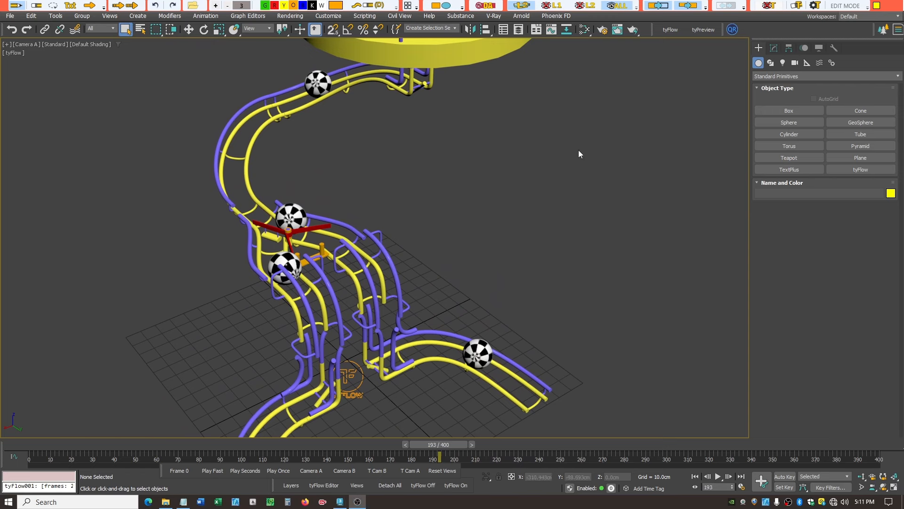
Bring up the Track Design Considerations notes, underline "Track" and "Design" in the title, and box the critical settings.
{"action": "left_click", "coordinate": [624, 6]}
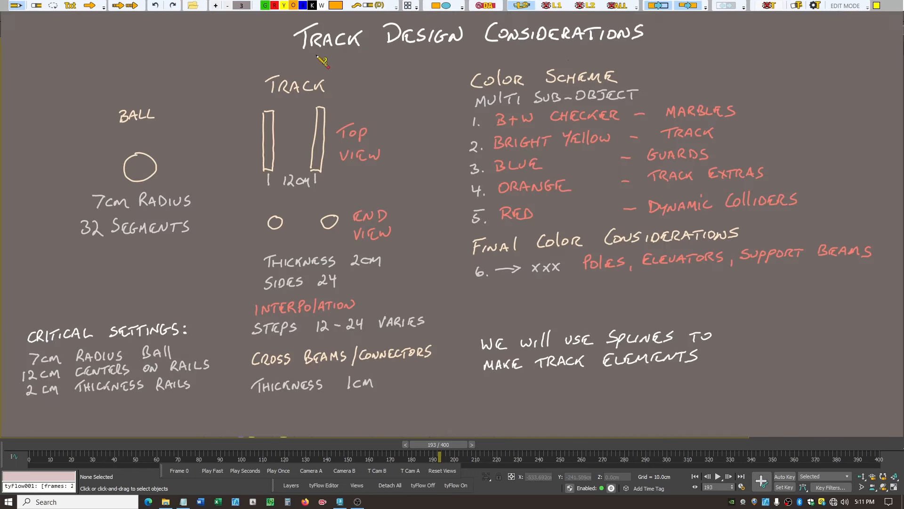
{"action": "left_click_drag", "start_coordinate": [322, 55], "coordinate": [455, 47]}
{"action": "mouse_move", "coordinate": [14, 322]}
{"action": "left_mouse_down"}
{"action": "mouse_move", "coordinate": [8, 377]}
{"action": "mouse_move", "coordinate": [138, 406]}
{"action": "mouse_move", "coordinate": [212, 366]}
{"action": "mouse_move", "coordinate": [69, 307]}
{"action": "mouse_move", "coordinate": [27, 313]}
{"action": "left_mouse_up"}
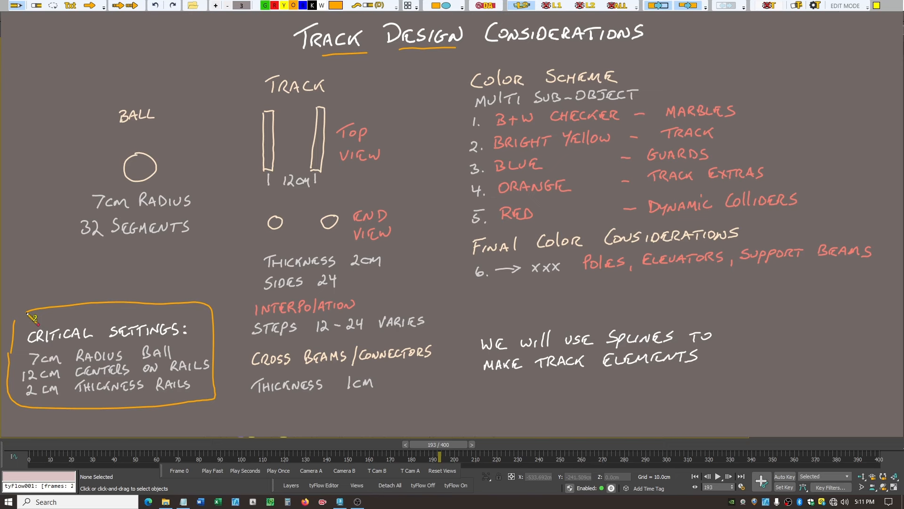
Mark the rail centres and spacing in both track sketches, underline 32 segments, and circle the 2 cm thickness in orange.
{"action": "left_click_drag", "start_coordinate": [269, 100], "coordinate": [268, 110]}
{"action": "left_click_drag", "start_coordinate": [321, 98], "coordinate": [320, 110]}
{"action": "left_click_drag", "start_coordinate": [88, 245], "coordinate": [172, 249]}
{"action": "left_click_drag", "start_coordinate": [276, 235], "coordinate": [276, 243]}
{"action": "mouse_move", "coordinate": [330, 234]}
{"action": "left_mouse_down"}
{"action": "mouse_move", "coordinate": [330, 244]}
{"action": "mouse_move", "coordinate": [284, 241]}
{"action": "mouse_move", "coordinate": [292, 245]}
{"action": "left_mouse_up"}
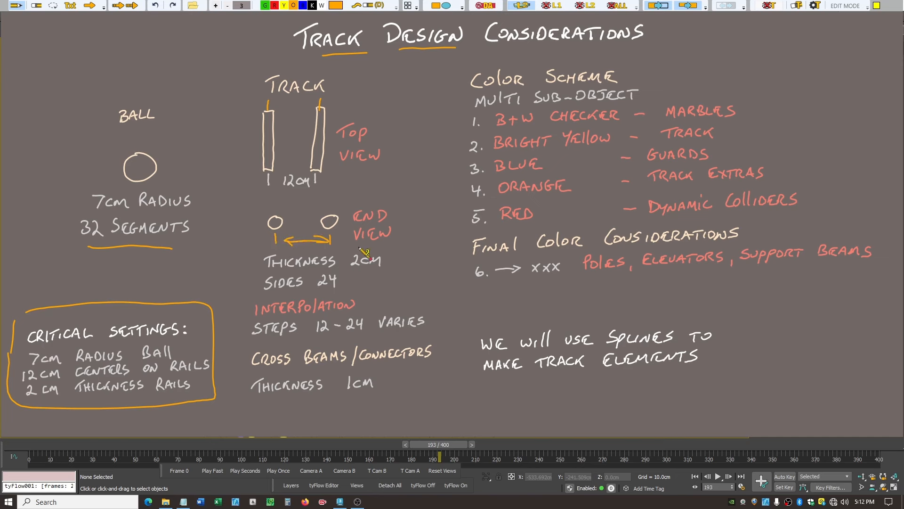
{"action": "left_click_drag", "start_coordinate": [362, 247], "coordinate": [377, 246]}
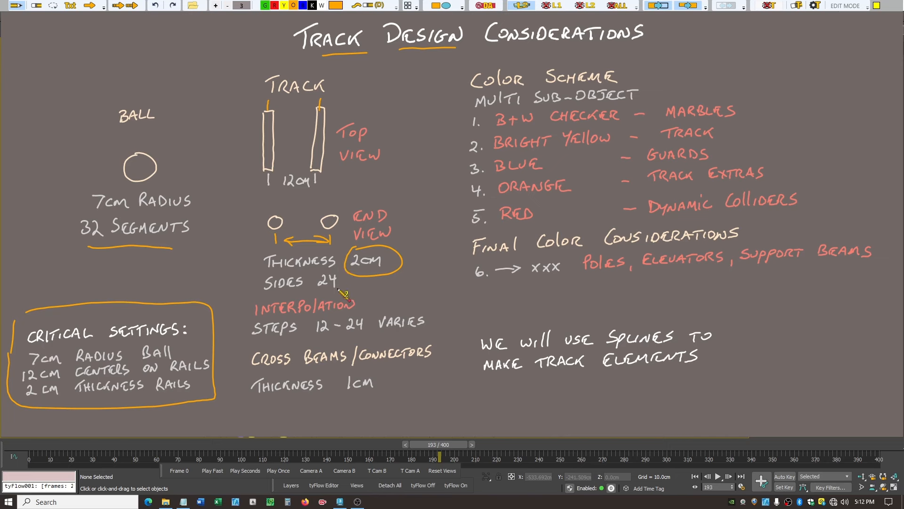
Point an orange arrow at the 24 sides setting and sketch a diamond and a circle above the End View label.
{"action": "left_click_drag", "start_coordinate": [371, 285], "coordinate": [341, 285]}
{"action": "left_click_drag", "start_coordinate": [352, 281], "coordinate": [348, 290]}
{"action": "mouse_move", "coordinate": [361, 177]}
{"action": "left_mouse_down"}
{"action": "mouse_move", "coordinate": [378, 184]}
{"action": "mouse_move", "coordinate": [368, 197]}
{"action": "mouse_move", "coordinate": [356, 189]}
{"action": "mouse_move", "coordinate": [360, 182]}
{"action": "left_mouse_up"}
{"action": "mouse_move", "coordinate": [401, 170]}
{"action": "left_mouse_down"}
{"action": "mouse_move", "coordinate": [394, 198]}
{"action": "mouse_move", "coordinate": [388, 186]}
{"action": "left_mouse_up"}
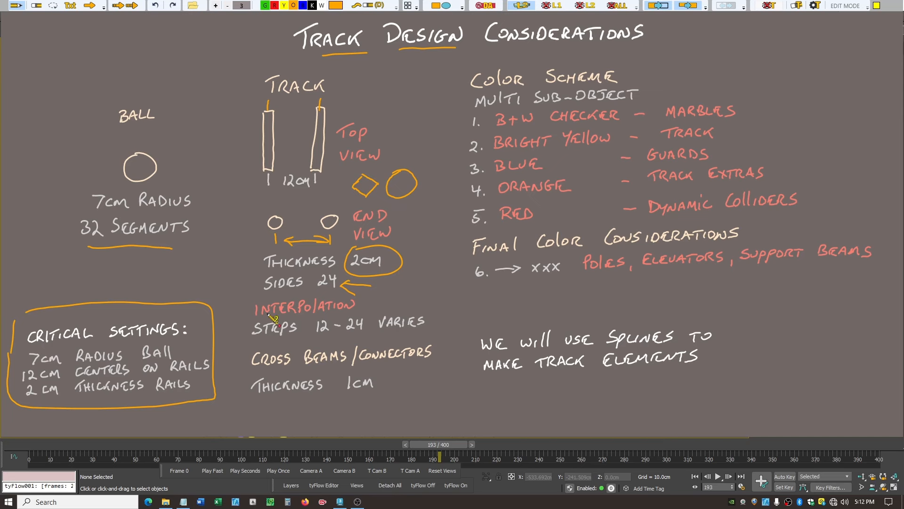
Enclose the interpolation note "Steps 12-24 varies" in orange square brackets.
{"action": "mouse_move", "coordinate": [434, 309]}
{"action": "left_mouse_down"}
{"action": "mouse_move", "coordinate": [431, 331]}
{"action": "mouse_move", "coordinate": [420, 311]}
{"action": "mouse_move", "coordinate": [413, 333]}
{"action": "left_mouse_up"}
{"action": "left_click_drag", "start_coordinate": [237, 337], "coordinate": [245, 320]}
{"action": "left_click_drag", "start_coordinate": [238, 337], "coordinate": [248, 337]}
Mark three orange dots above the ball sketch and connect them with light grey line segments.
{"action": "left_click", "coordinate": [43, 52]}
{"action": "left_click", "coordinate": [132, 49]}
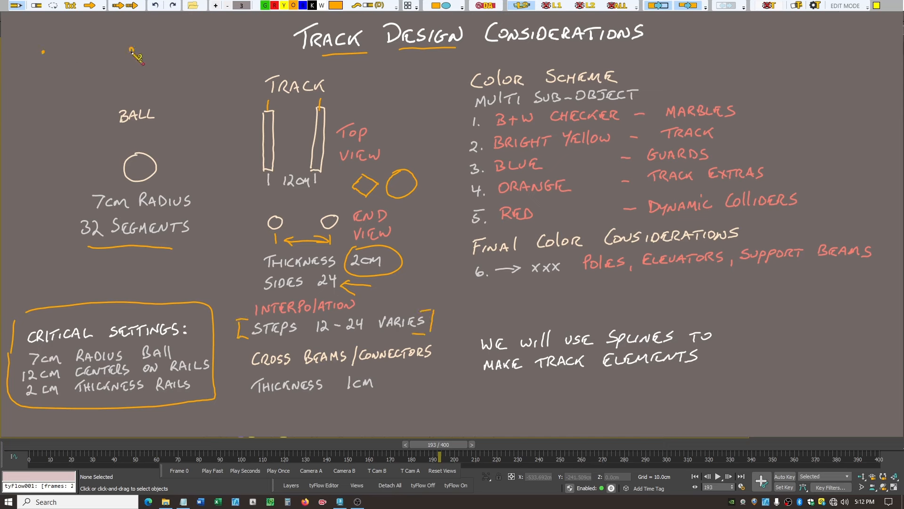
{"action": "left_click", "coordinate": [234, 45]}
{"action": "right_click", "coordinate": [199, 66]}
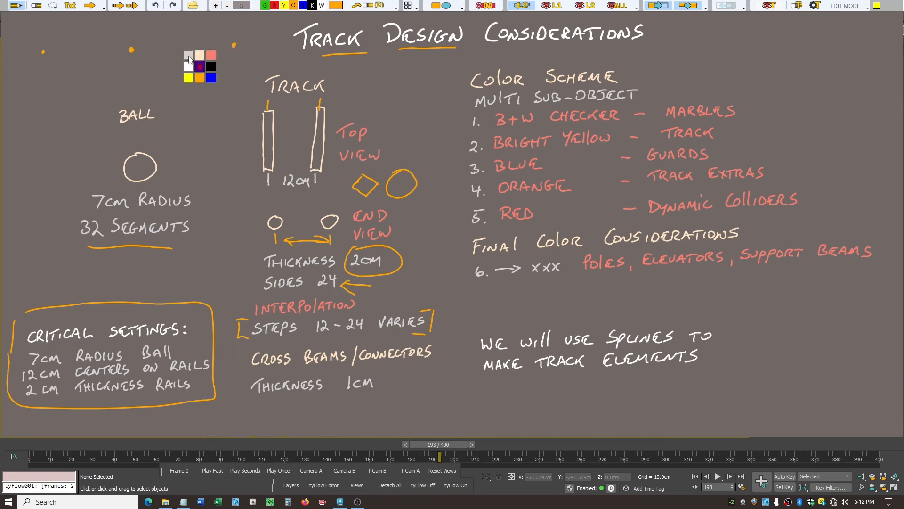
{"action": "left_click", "coordinate": [190, 58]}
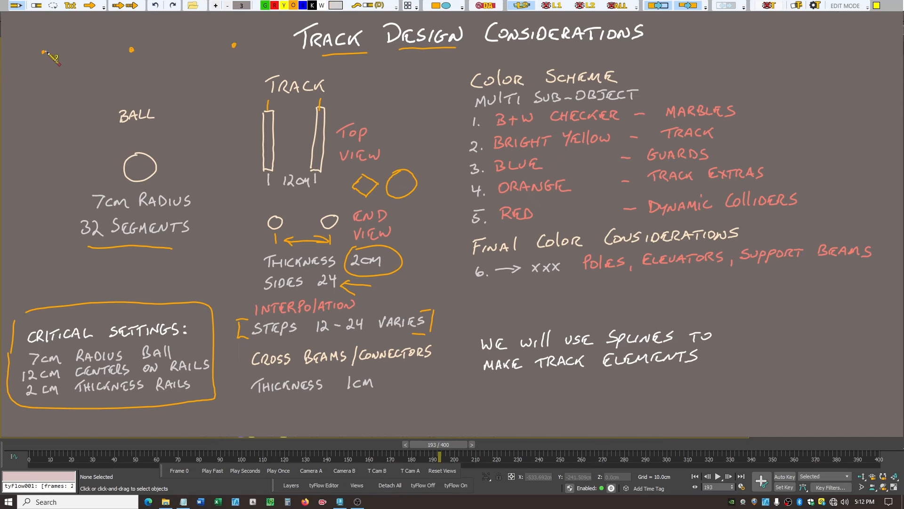
{"action": "left_click_drag", "start_coordinate": [44, 52], "coordinate": [227, 44]}
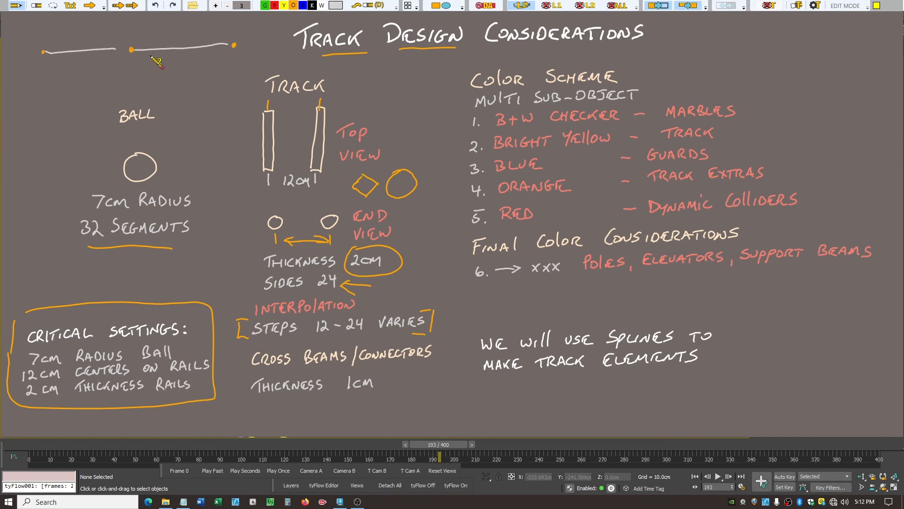
{"action": "left_click_drag", "start_coordinate": [115, 49], "coordinate": [125, 49]}
Add yellow tick marks across both line segments to illustrate interpolation steps.
{"action": "left_click", "coordinate": [283, 5]}
{"action": "mouse_move", "coordinate": [151, 42]}
{"action": "left_mouse_down"}
{"action": "mouse_move", "coordinate": [152, 57]}
{"action": "mouse_move", "coordinate": [198, 56]}
{"action": "left_mouse_up"}
{"action": "mouse_move", "coordinate": [59, 43]}
{"action": "left_mouse_down"}
{"action": "mouse_move", "coordinate": [60, 61]}
{"action": "mouse_move", "coordinate": [75, 58]}
{"action": "left_mouse_up"}
{"action": "mouse_move", "coordinate": [100, 39]}
{"action": "left_mouse_down"}
{"action": "mouse_move", "coordinate": [100, 59]}
{"action": "mouse_move", "coordinate": [113, 55]}
{"action": "left_mouse_up"}
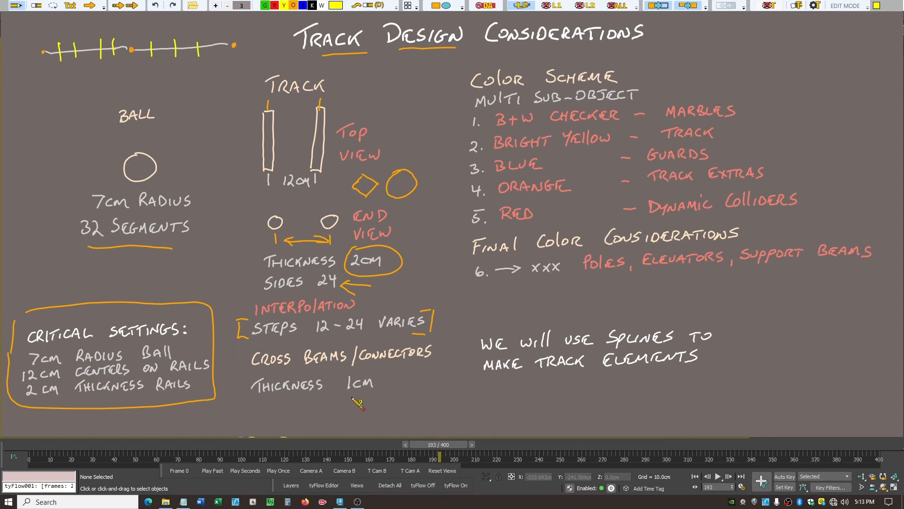
Underline the 1 cm connector thickness and draw two yellow cross beams between the rails in the top view.
{"action": "left_click_drag", "start_coordinate": [345, 392], "coordinate": [386, 393]}
{"action": "mouse_move", "coordinate": [277, 122]}
{"action": "left_mouse_down"}
{"action": "mouse_move", "coordinate": [313, 120]}
{"action": "mouse_move", "coordinate": [274, 128]}
{"action": "mouse_move", "coordinate": [274, 120]}
{"action": "left_mouse_up"}
{"action": "mouse_move", "coordinate": [274, 152]}
{"action": "left_mouse_down"}
{"action": "mouse_move", "coordinate": [312, 151]}
{"action": "mouse_move", "coordinate": [311, 159]}
{"action": "mouse_move", "coordinate": [274, 157]}
{"action": "left_mouse_up"}
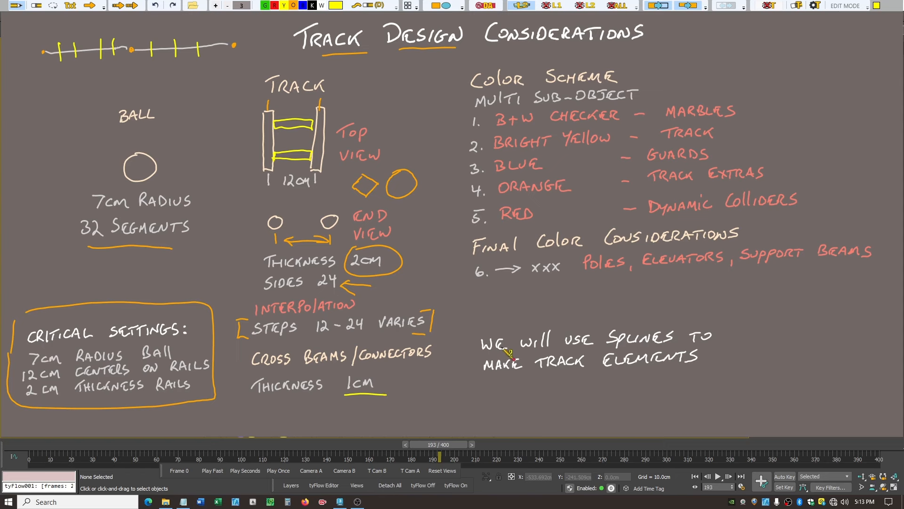
Bracket the color scheme list and its marbles, track and guards entries in yellow, and underline the note about splines.
{"action": "mouse_move", "coordinate": [456, 73]}
{"action": "left_mouse_down"}
{"action": "mouse_move", "coordinate": [466, 304]}
{"action": "mouse_move", "coordinate": [557, 300]}
{"action": "left_mouse_up"}
{"action": "left_click_drag", "start_coordinate": [457, 69], "coordinate": [520, 62]}
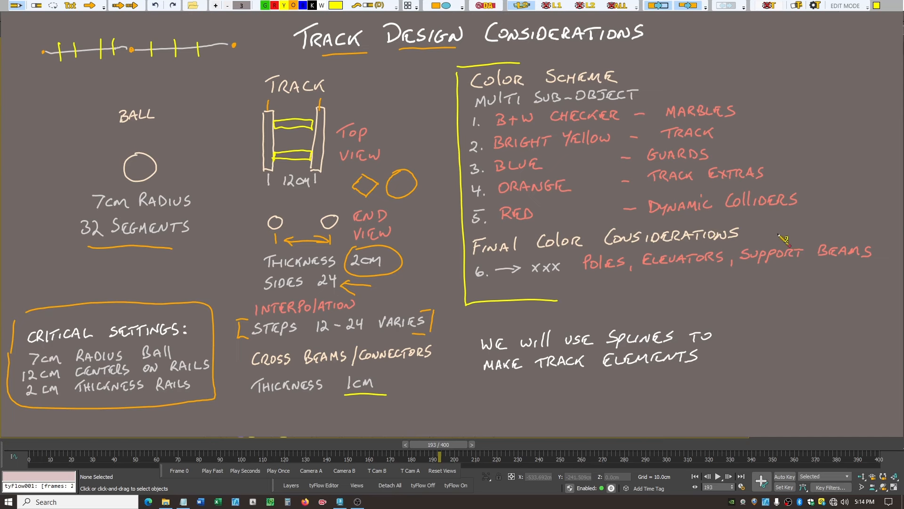
{"action": "mouse_move", "coordinate": [741, 98]}
{"action": "left_mouse_down"}
{"action": "mouse_move", "coordinate": [761, 141]}
{"action": "mouse_move", "coordinate": [714, 155]}
{"action": "left_mouse_up"}
{"action": "left_click_drag", "start_coordinate": [523, 383], "coordinate": [673, 387]}
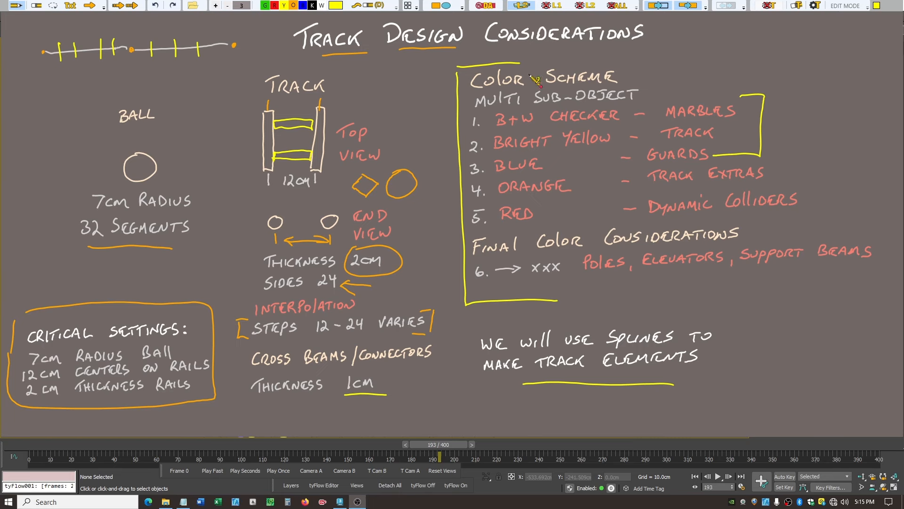
Replace the annotated notes with a blank page headed "Modular" in yellow handwriting.
{"action": "left_click", "coordinate": [378, 5]}
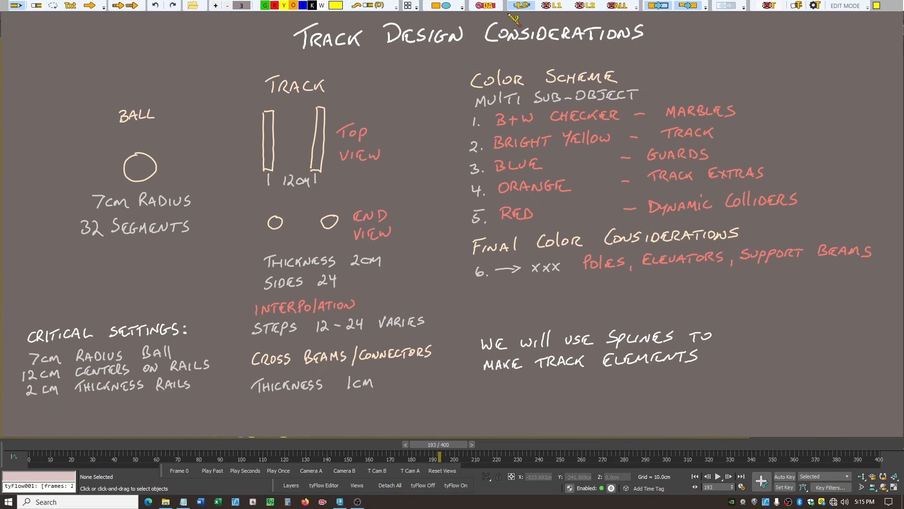
{"action": "left_click", "coordinate": [520, 6]}
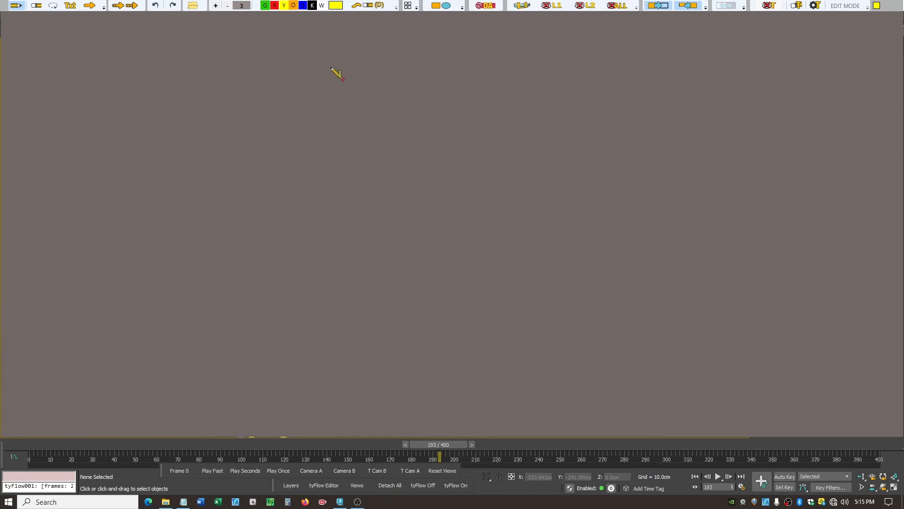
{"action": "mouse_move", "coordinate": [331, 79]}
{"action": "left_mouse_down"}
{"action": "mouse_move", "coordinate": [337, 71]}
{"action": "mouse_move", "coordinate": [353, 80]}
{"action": "mouse_move", "coordinate": [373, 66]}
{"action": "mouse_move", "coordinate": [440, 77]}
{"action": "left_mouse_up"}
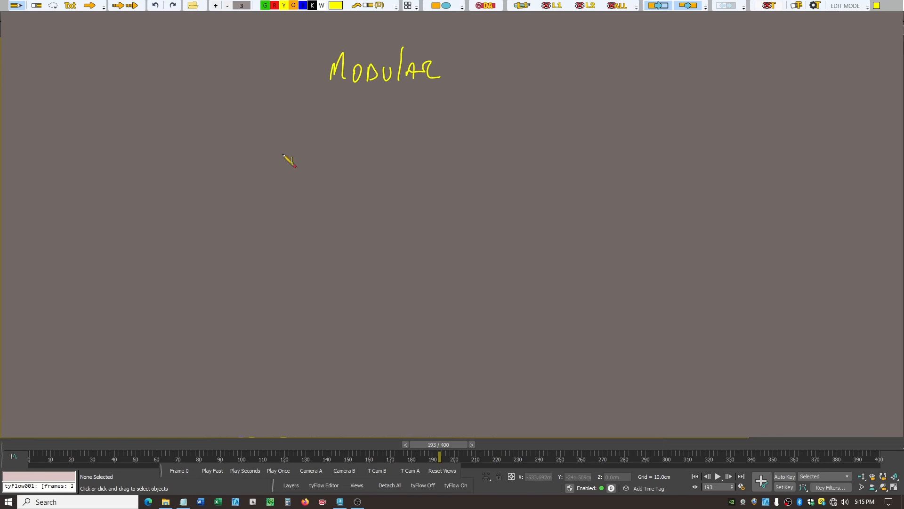
Sketch the outline of a three-dimensional box in yellow below the heading.
{"action": "mouse_move", "coordinate": [290, 146]}
{"action": "left_mouse_down"}
{"action": "mouse_move", "coordinate": [236, 205]}
{"action": "mouse_move", "coordinate": [370, 154]}
{"action": "mouse_move", "coordinate": [323, 226]}
{"action": "mouse_move", "coordinate": [235, 211]}
{"action": "mouse_move", "coordinate": [233, 287]}
{"action": "mouse_move", "coordinate": [298, 307]}
{"action": "left_mouse_up"}
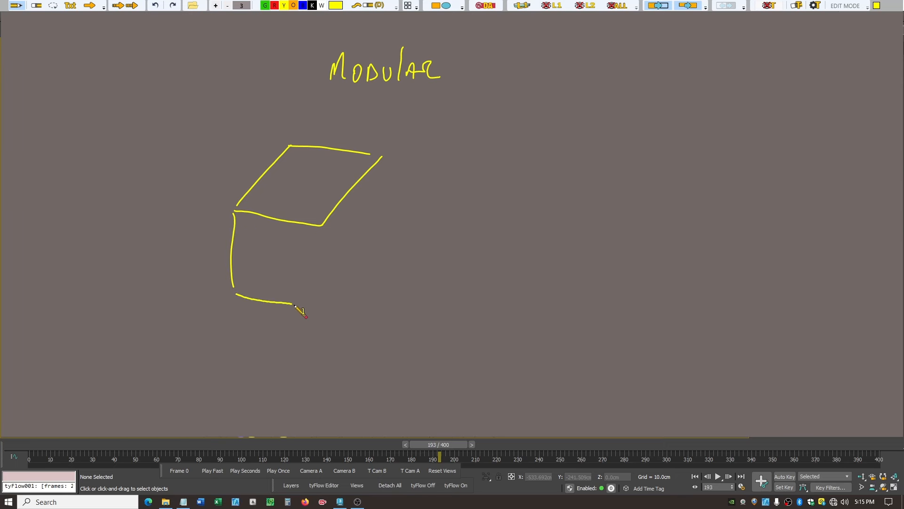
{"action": "left_click_drag", "start_coordinate": [318, 232], "coordinate": [312, 306]}
{"action": "mouse_move", "coordinate": [379, 166]}
{"action": "left_mouse_down"}
{"action": "mouse_move", "coordinate": [375, 251]}
{"action": "mouse_move", "coordinate": [320, 304]}
{"action": "left_mouse_up"}
Divide the box's two visible side faces with vertical lines.
{"action": "mouse_move", "coordinate": [255, 225]}
{"action": "left_mouse_down"}
{"action": "mouse_move", "coordinate": [248, 287]}
{"action": "mouse_move", "coordinate": [268, 294]}
{"action": "left_mouse_up"}
{"action": "mouse_move", "coordinate": [295, 229]}
{"action": "left_mouse_down"}
{"action": "mouse_move", "coordinate": [287, 296]}
{"action": "mouse_move", "coordinate": [298, 312]}
{"action": "left_mouse_up"}
{"action": "left_click_drag", "start_coordinate": [331, 220], "coordinate": [333, 288]}
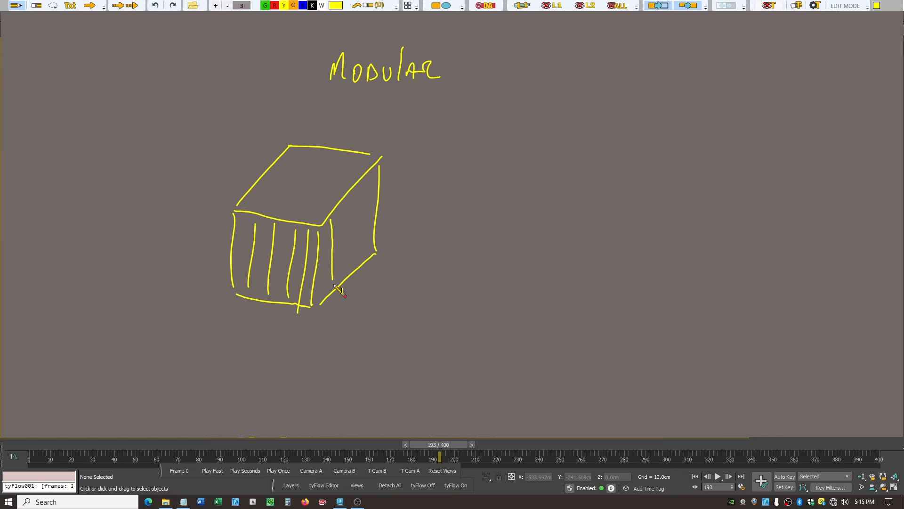
{"action": "left_click_drag", "start_coordinate": [342, 202], "coordinate": [343, 279]}
{"action": "mouse_move", "coordinate": [357, 182]}
{"action": "left_mouse_down"}
{"action": "mouse_move", "coordinate": [360, 262]}
{"action": "mouse_move", "coordinate": [370, 226]}
{"action": "mouse_move", "coordinate": [375, 249]}
{"action": "left_mouse_up"}
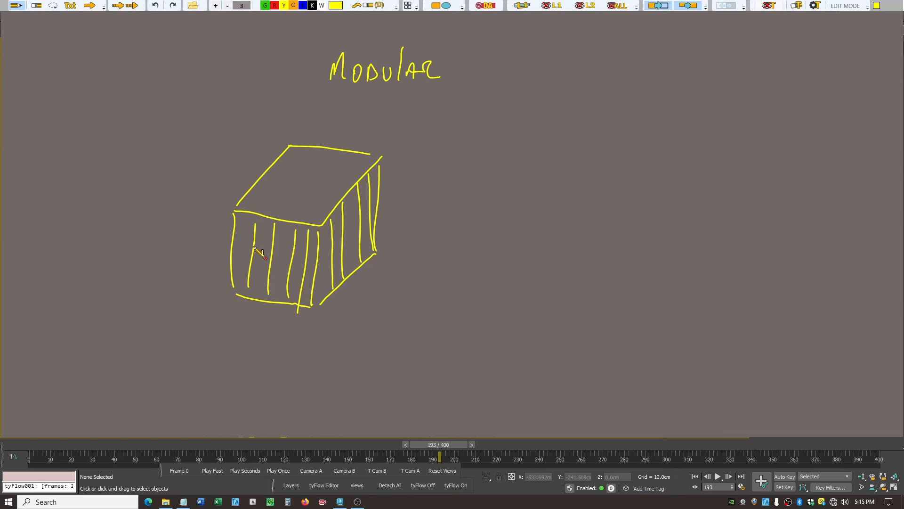
Add crosswise lines to complete the grid on both side faces, and label two adjoining box edges 10.
{"action": "left_click_drag", "start_coordinate": [232, 233], "coordinate": [316, 240]}
{"action": "mouse_move", "coordinate": [232, 253]}
{"action": "left_mouse_down"}
{"action": "mouse_move", "coordinate": [306, 259]}
{"action": "mouse_move", "coordinate": [269, 266]}
{"action": "mouse_move", "coordinate": [308, 270]}
{"action": "left_mouse_up"}
{"action": "left_click_drag", "start_coordinate": [237, 278], "coordinate": [310, 286]}
{"action": "left_click_drag", "start_coordinate": [328, 233], "coordinate": [376, 193]}
{"action": "left_click_drag", "start_coordinate": [326, 258], "coordinate": [376, 214]}
{"action": "left_click_drag", "start_coordinate": [322, 282], "coordinate": [368, 241]}
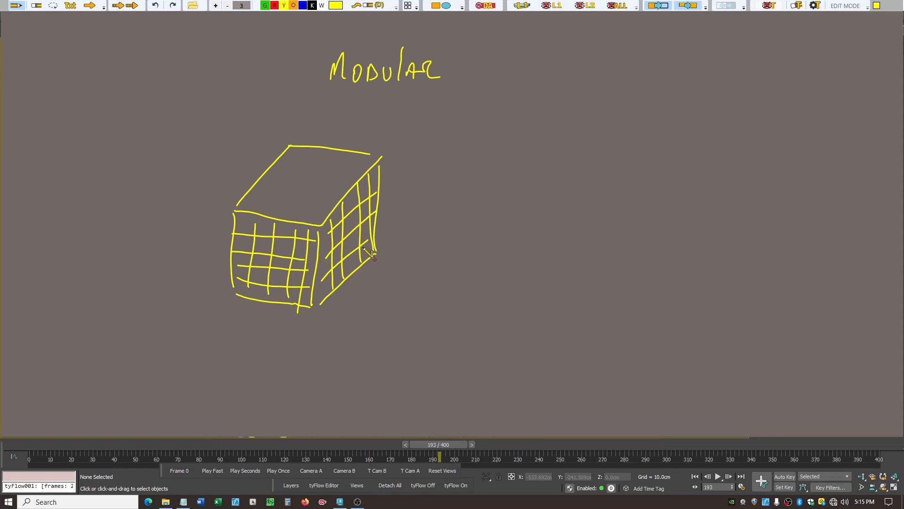
{"action": "left_click_drag", "start_coordinate": [322, 293], "coordinate": [375, 248]}
{"action": "left_click_drag", "start_coordinate": [211, 216], "coordinate": [209, 227]}
{"action": "left_click_drag", "start_coordinate": [219, 217], "coordinate": [254, 203]}
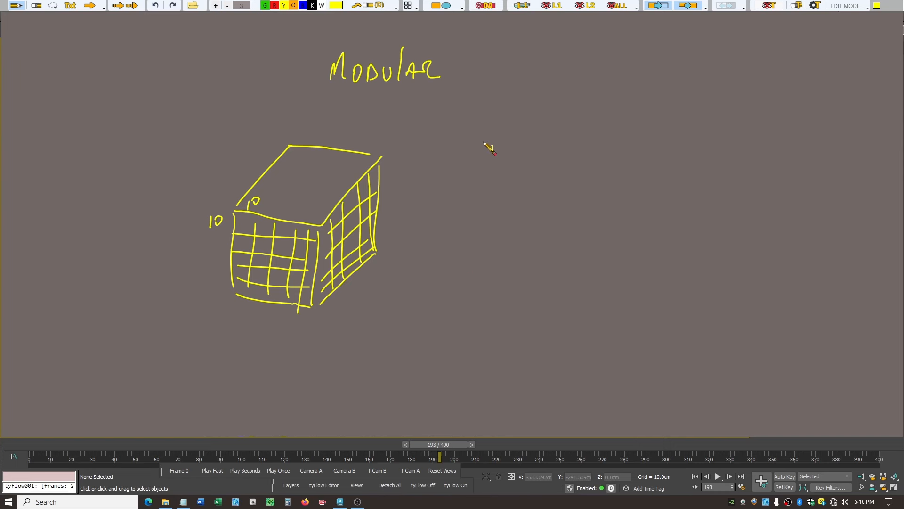
Sketch a descending S-curve with end dots and squared end brackets, plus a pair of tilted facing brackets beneath its start.
{"action": "mouse_move", "coordinate": [469, 135]}
{"action": "left_mouse_down"}
{"action": "mouse_move", "coordinate": [582, 146]}
{"action": "mouse_move", "coordinate": [651, 245]}
{"action": "left_mouse_up"}
{"action": "left_click_drag", "start_coordinate": [819, 302], "coordinate": [831, 298]}
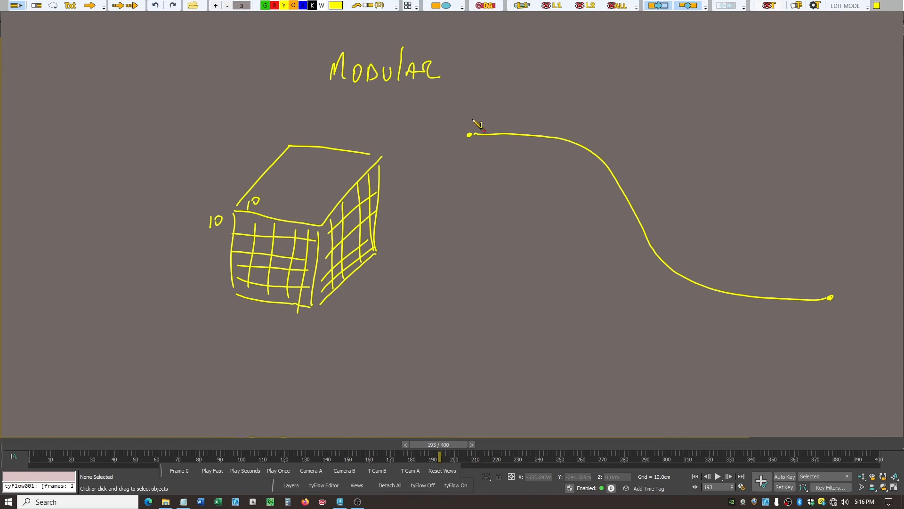
{"action": "mouse_move", "coordinate": [474, 121]}
{"action": "left_mouse_down"}
{"action": "mouse_move", "coordinate": [474, 151]}
{"action": "mouse_move", "coordinate": [494, 121]}
{"action": "left_mouse_up"}
{"action": "left_click_drag", "start_coordinate": [474, 152], "coordinate": [497, 151]}
{"action": "mouse_move", "coordinate": [827, 278]}
{"action": "left_mouse_down"}
{"action": "mouse_move", "coordinate": [827, 313]}
{"action": "mouse_move", "coordinate": [809, 315]}
{"action": "mouse_move", "coordinate": [826, 277]}
{"action": "left_mouse_up"}
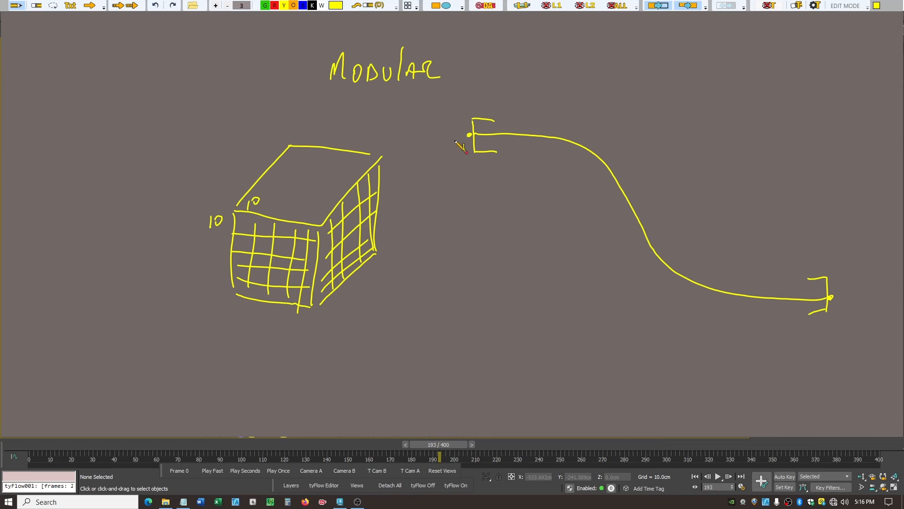
{"action": "mouse_move", "coordinate": [484, 178]}
{"action": "left_mouse_down"}
{"action": "mouse_move", "coordinate": [473, 197]}
{"action": "mouse_move", "coordinate": [505, 182]}
{"action": "mouse_move", "coordinate": [498, 207]}
{"action": "left_mouse_up"}
{"action": "mouse_move", "coordinate": [431, 208]}
{"action": "left_mouse_down"}
{"action": "mouse_move", "coordinate": [465, 200]}
{"action": "mouse_move", "coordinate": [455, 175]}
{"action": "mouse_move", "coordinate": [423, 182]}
{"action": "left_mouse_up"}
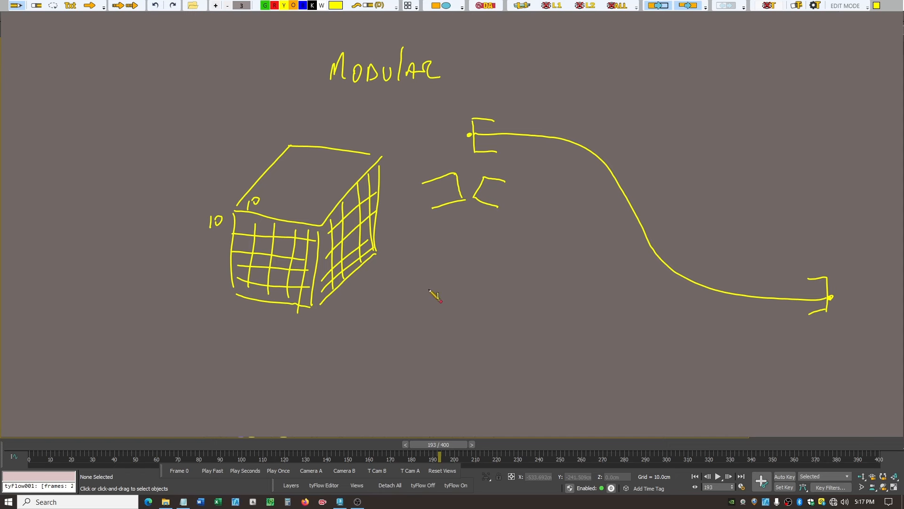
Sketch two sloping tracks below the curve, giving the lower one flat ends and circling both of them.
{"action": "mouse_move", "coordinate": [429, 290]}
{"action": "left_mouse_down"}
{"action": "mouse_move", "coordinate": [457, 308]}
{"action": "mouse_move", "coordinate": [669, 367]}
{"action": "left_mouse_up"}
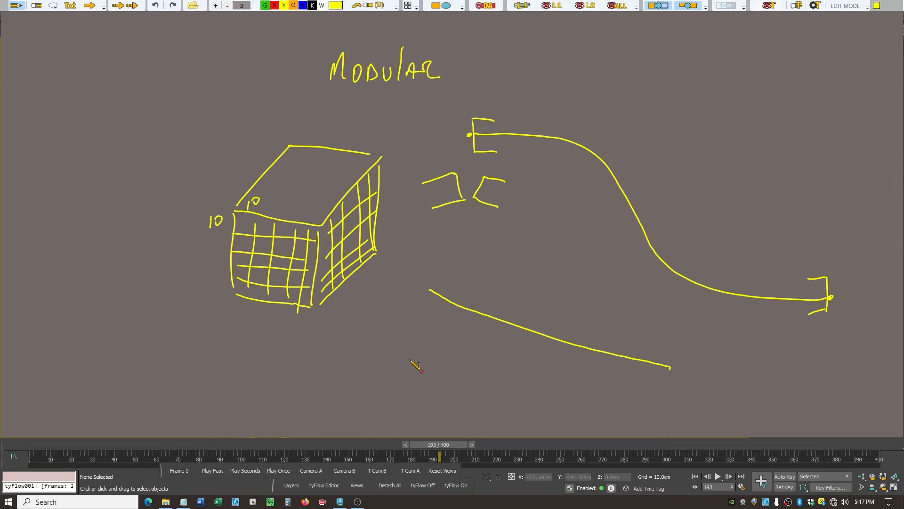
{"action": "mouse_move", "coordinate": [409, 358]}
{"action": "left_mouse_down"}
{"action": "mouse_move", "coordinate": [520, 400]}
{"action": "mouse_move", "coordinate": [613, 408]}
{"action": "left_mouse_up"}
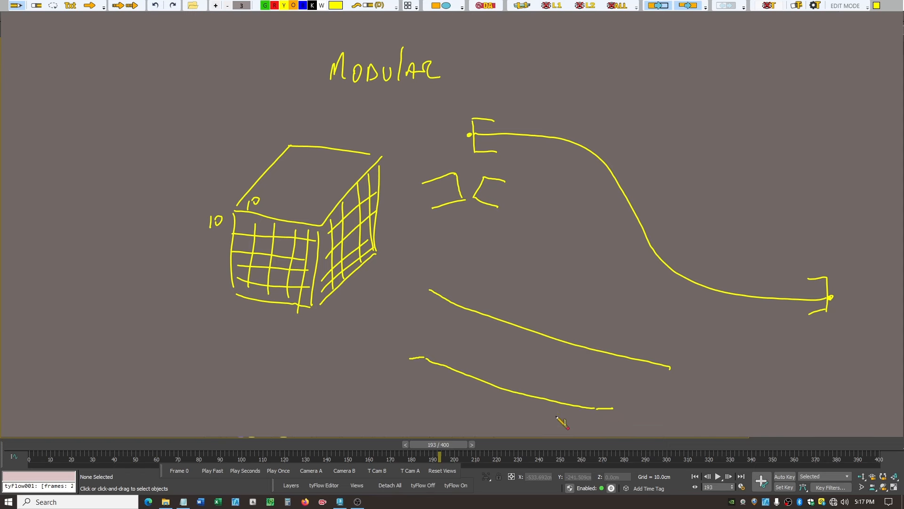
{"action": "mouse_move", "coordinate": [410, 350]}
{"action": "left_mouse_down"}
{"action": "mouse_move", "coordinate": [416, 369]}
{"action": "mouse_move", "coordinate": [435, 354]}
{"action": "left_mouse_up"}
{"action": "mouse_move", "coordinate": [610, 402]}
{"action": "left_mouse_down"}
{"action": "mouse_move", "coordinate": [602, 401]}
{"action": "mouse_move", "coordinate": [625, 415]}
{"action": "left_mouse_up"}
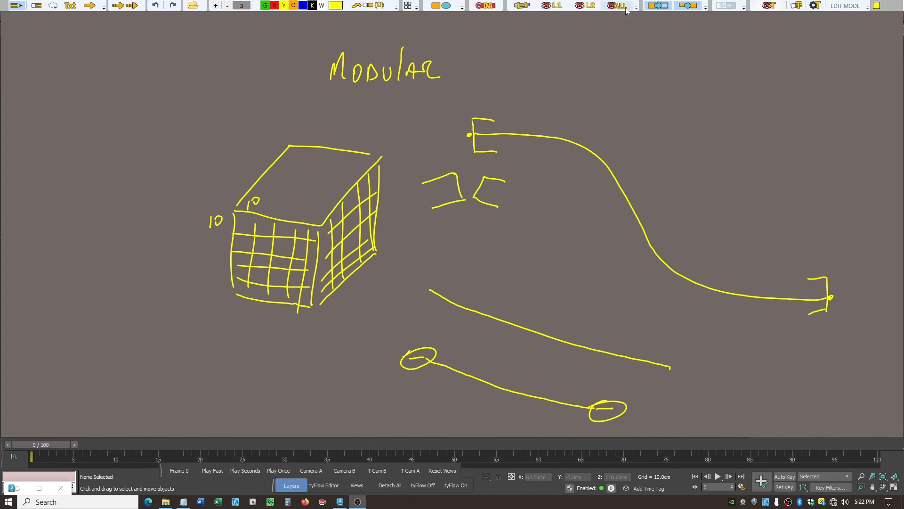
Close the drawing page and make the Left viewport active.
{"action": "left_click", "coordinate": [626, 9]}
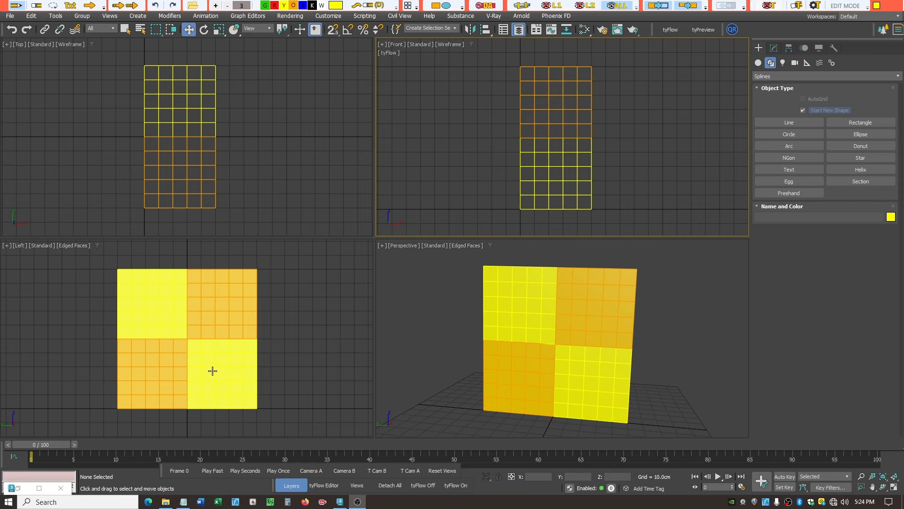
{"action": "left_click", "coordinate": [308, 325]}
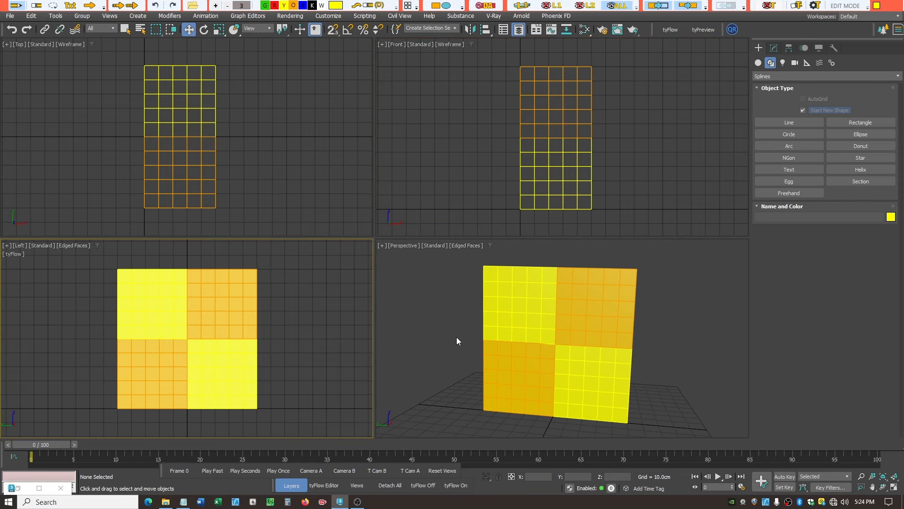
Maximize the Left viewport and hide GuideBox TL and GuideBox TR in the Guide Boxes layer.
{"action": "left_click", "coordinate": [895, 489]}
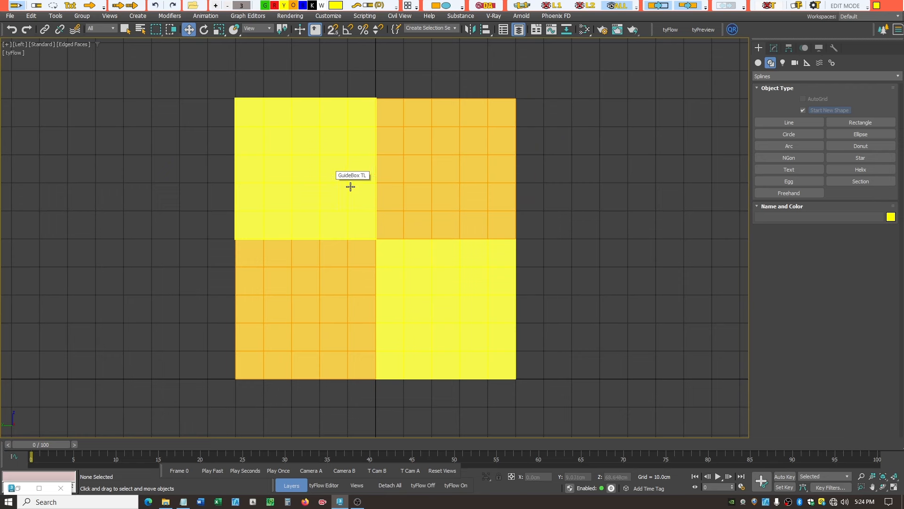
{"action": "left_click", "coordinate": [519, 29]}
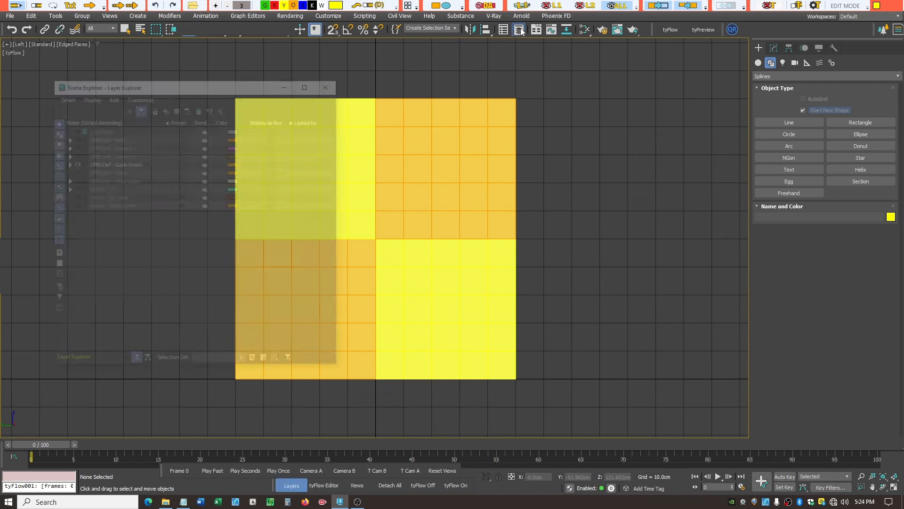
{"action": "left_click_drag", "start_coordinate": [245, 86], "coordinate": [203, 92]}
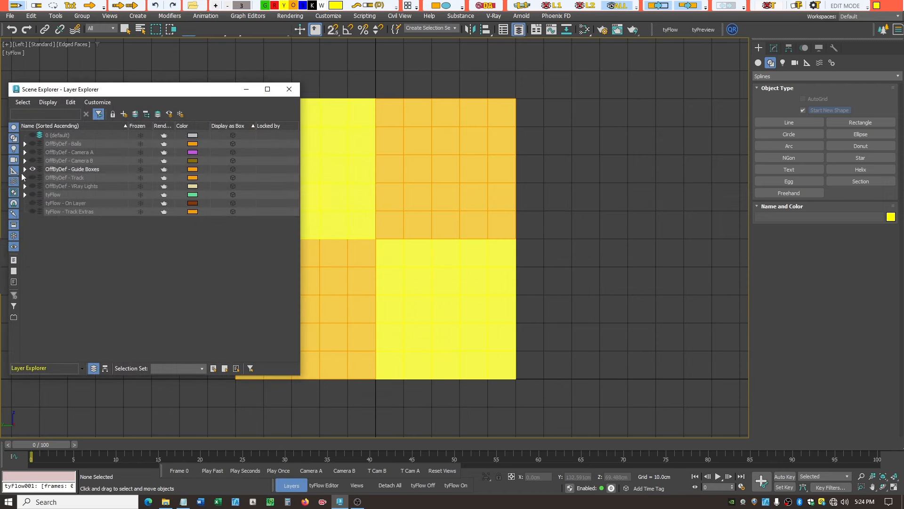
{"action": "left_click", "coordinate": [25, 170]}
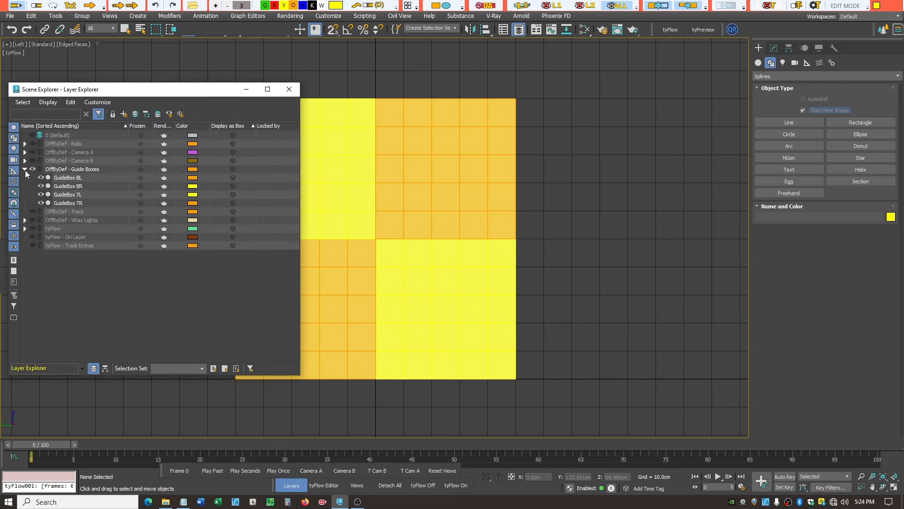
{"action": "left_click", "coordinate": [41, 194]}
{"action": "left_click", "coordinate": [39, 203]}
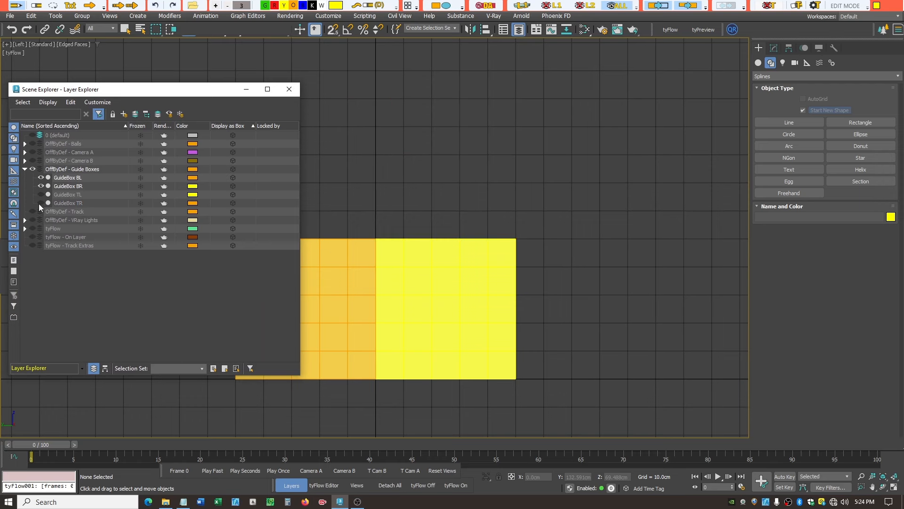
{"action": "left_click", "coordinate": [292, 91]}
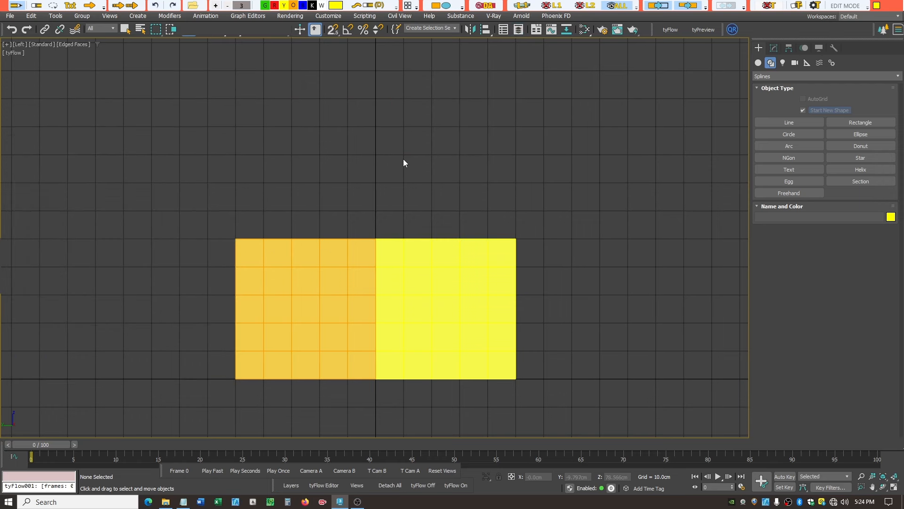
Turn on 2D snapping and check that Vertex is the enabled snap type.
{"action": "left_click", "coordinate": [336, 28]}
{"action": "right_click", "coordinate": [335, 29]}
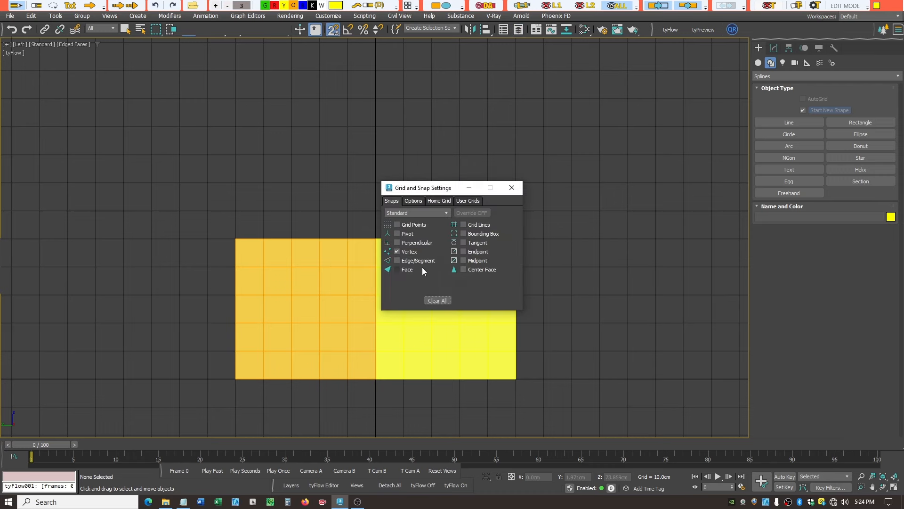
{"action": "left_click", "coordinate": [512, 187]}
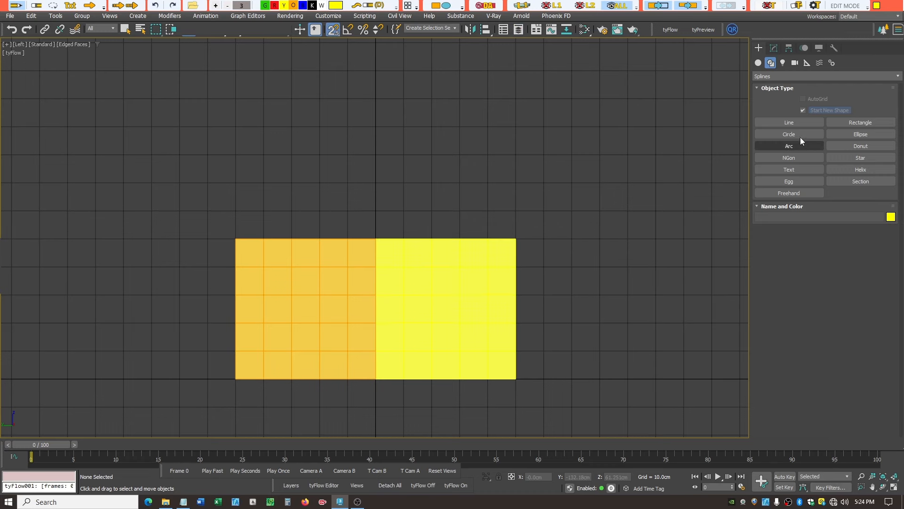
{"action": "left_click", "coordinate": [790, 123]}
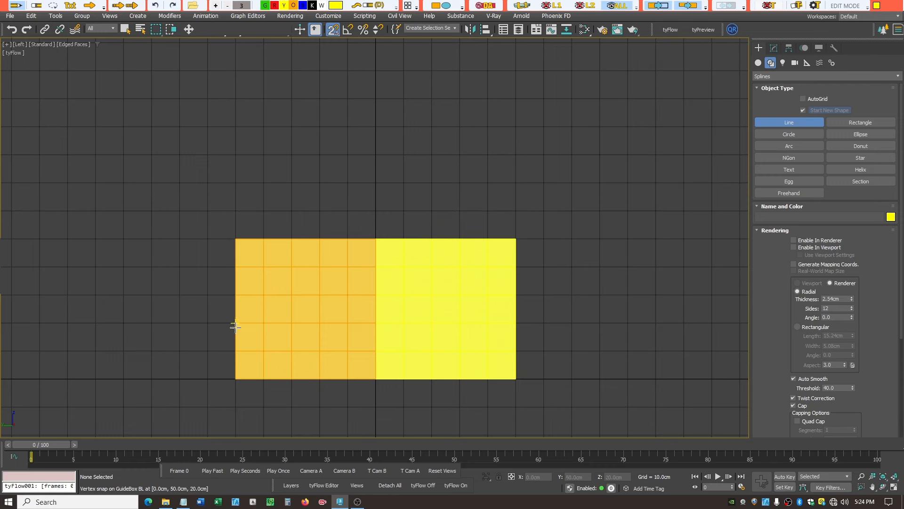
{"action": "left_click", "coordinate": [236, 322]}
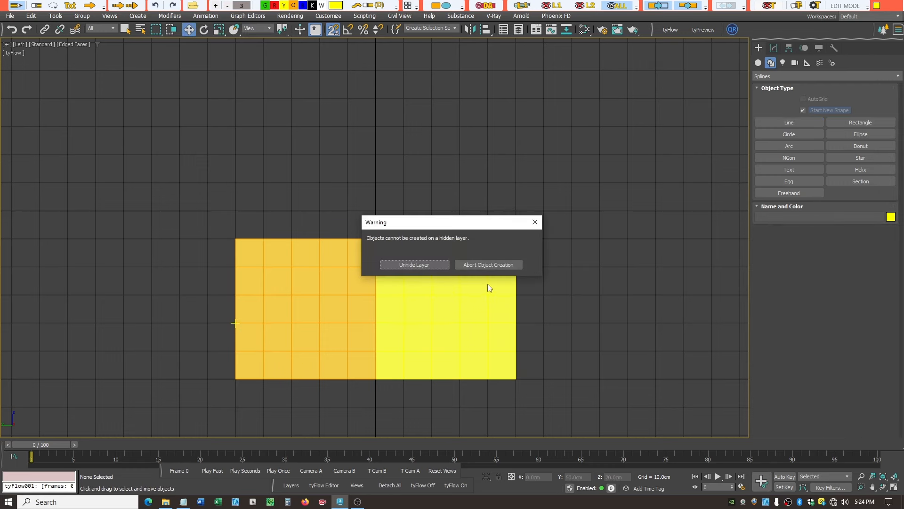
{"action": "left_click", "coordinate": [536, 224]}
Unhide the 0 (default) layer in the Layer Explorer.
{"action": "left_click", "coordinate": [518, 31]}
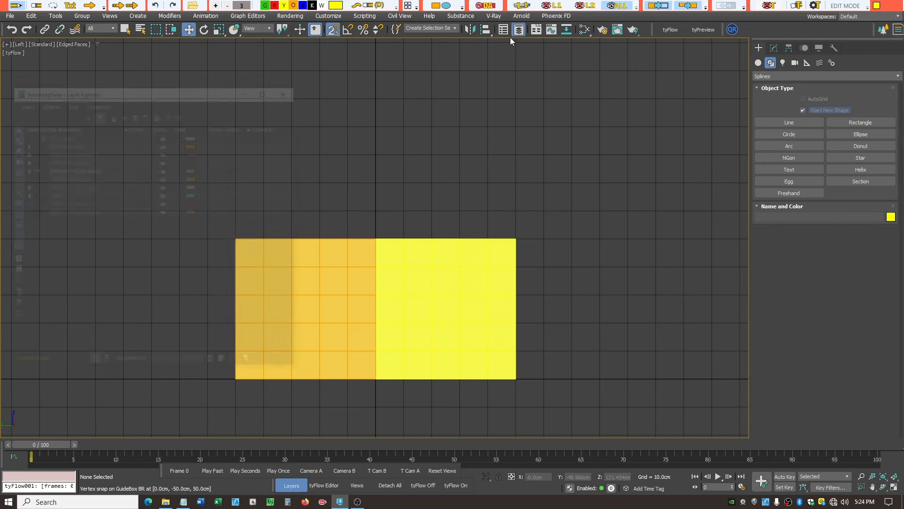
{"action": "left_click", "coordinate": [34, 135]}
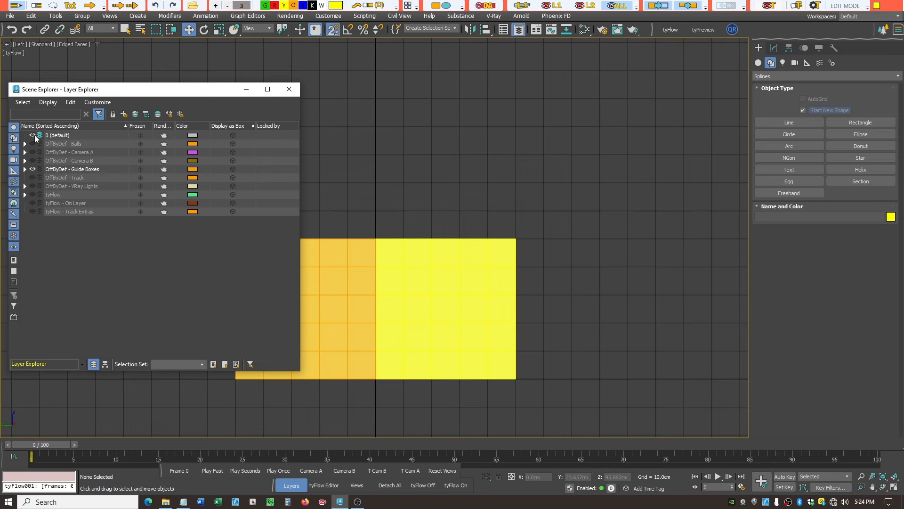
{"action": "left_click", "coordinate": [289, 89]}
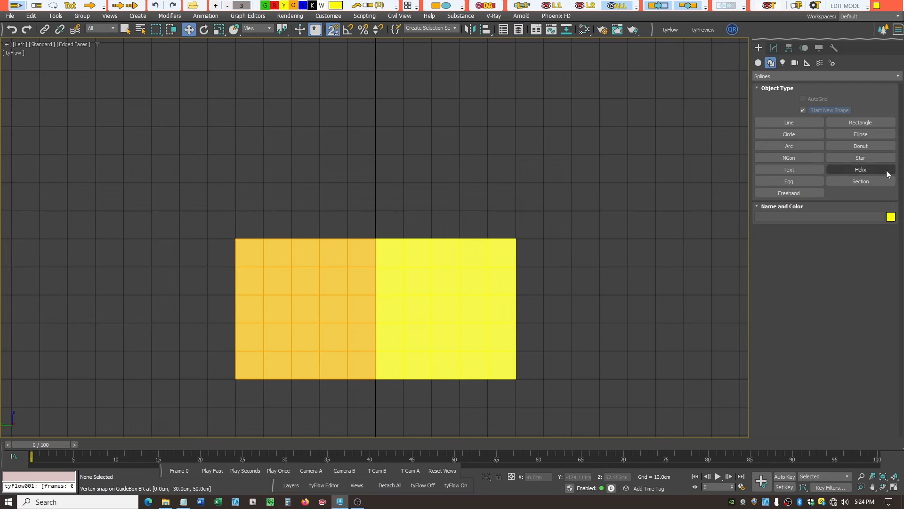
Draw a vertex-snapped line across GuideBox BL: 10 cm flat at 20 cm height, a 20 cm drop over 30 cm, then 10 cm flat.
{"action": "left_click", "coordinate": [806, 121]}
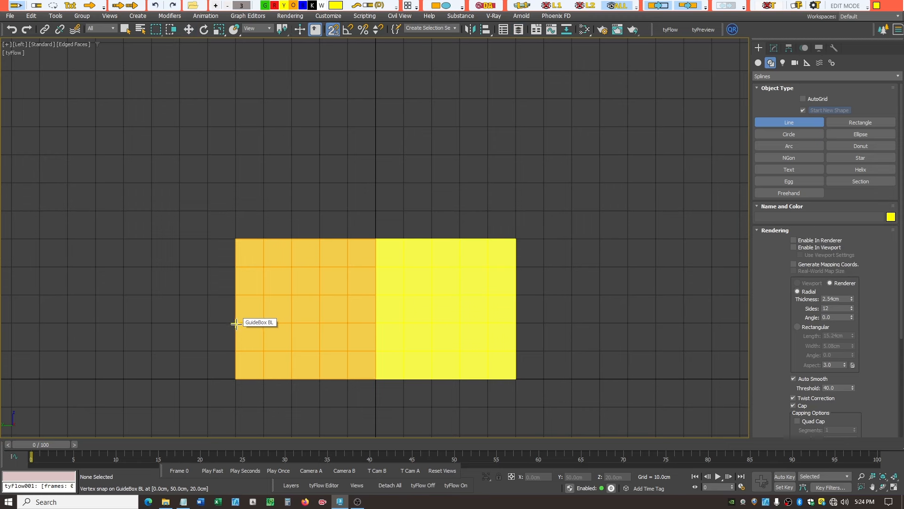
{"action": "left_click", "coordinate": [236, 323]}
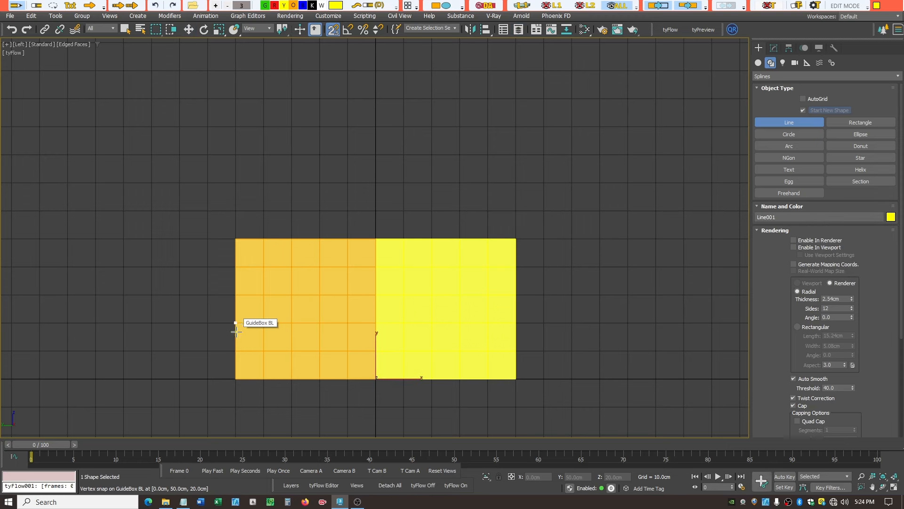
{"action": "left_click", "coordinate": [263, 323]}
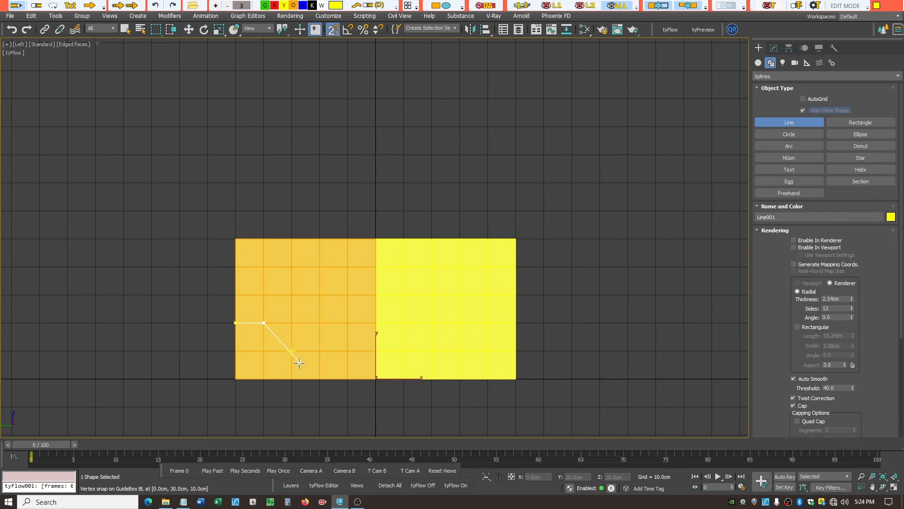
{"action": "left_click", "coordinate": [348, 378]}
{"action": "left_click", "coordinate": [377, 380]}
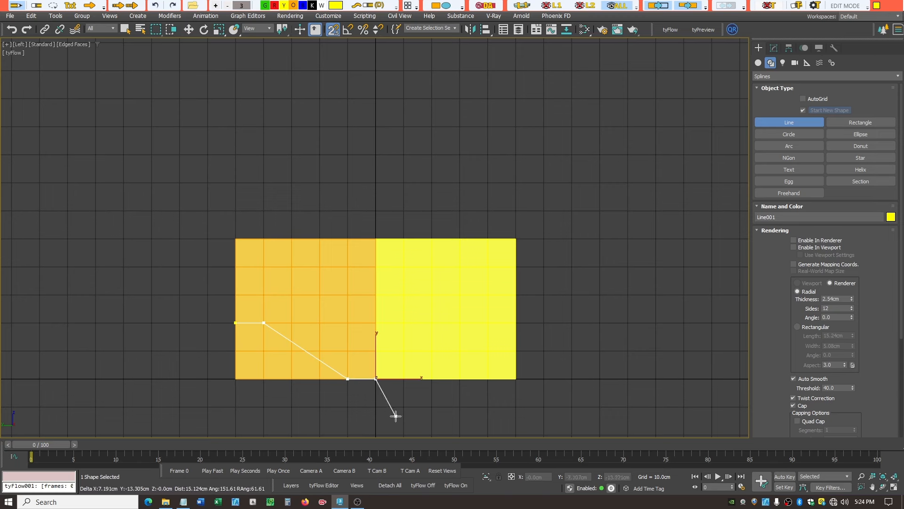
{"action": "right_click", "coordinate": [387, 413]}
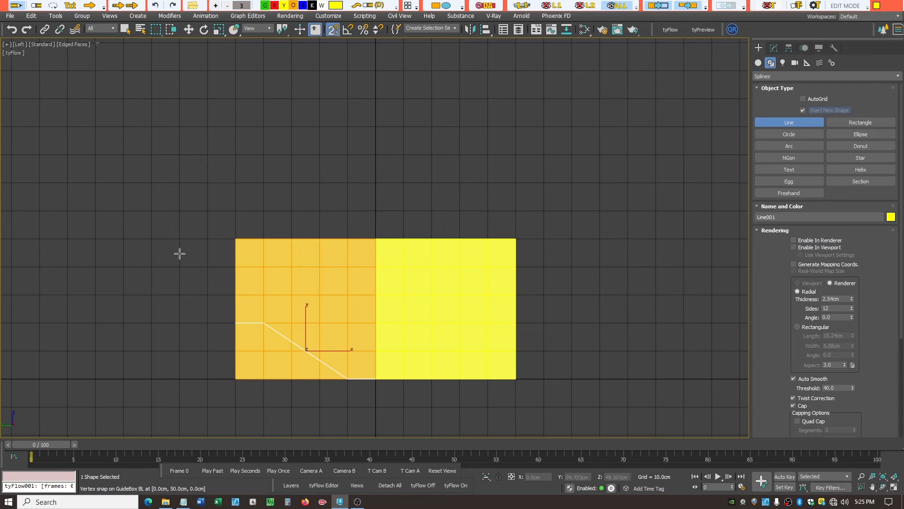
Hide the OffByDef - Guide Boxes layer and deselect the line.
{"action": "left_click", "coordinate": [519, 29]}
{"action": "left_click", "coordinate": [32, 169]}
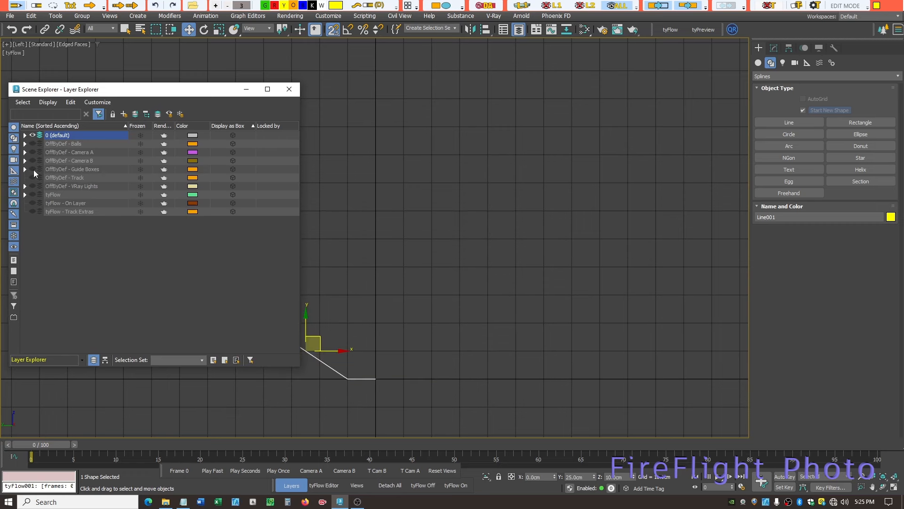
{"action": "left_click", "coordinate": [289, 90]}
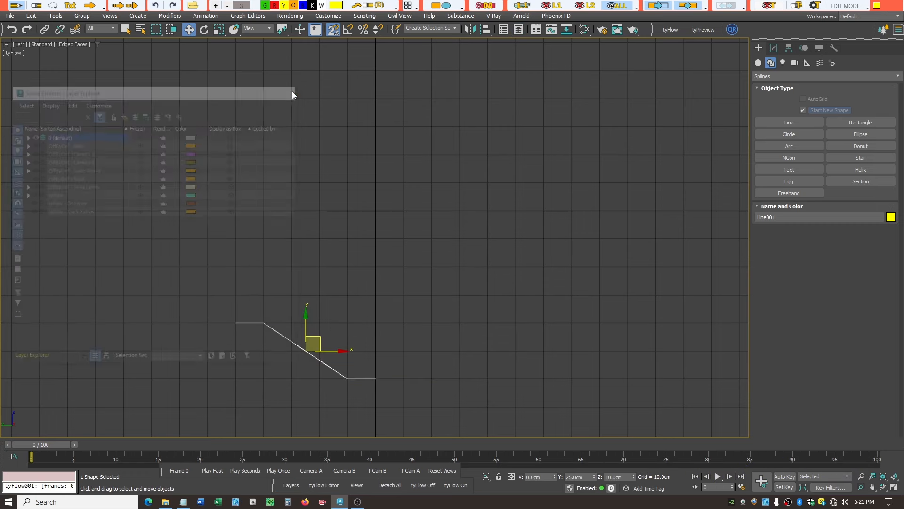
{"action": "left_click", "coordinate": [301, 395]}
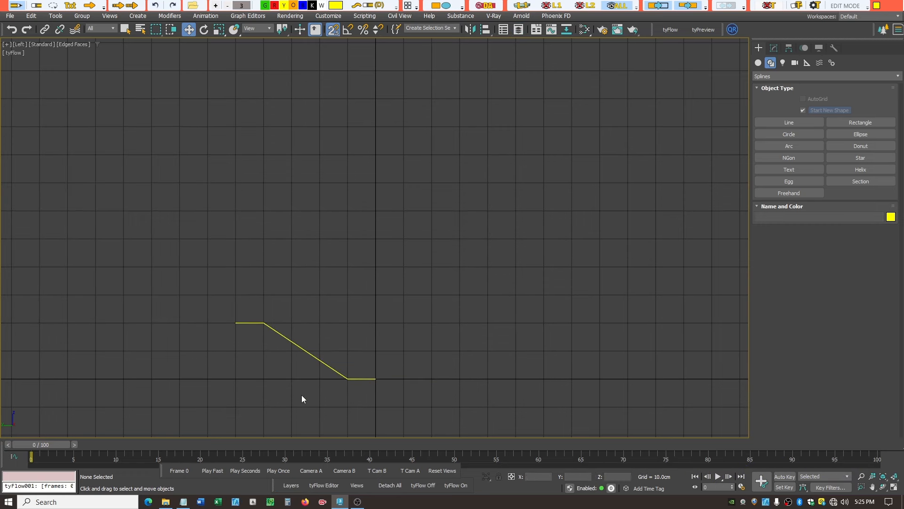
Convert the line's upper and lower bend vertices to Bezier.
{"action": "scroll", "coordinate": [299, 389], "scroll_direction": "up", "scroll_amount": 5}
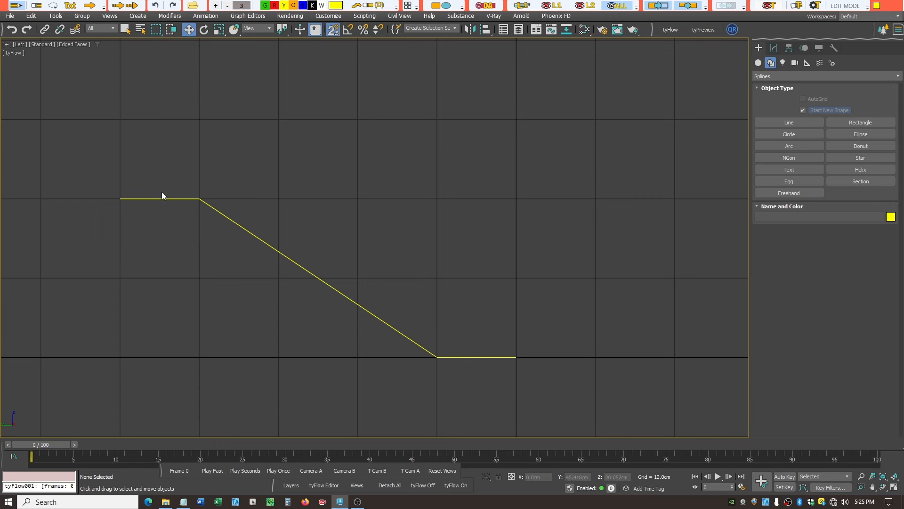
{"action": "left_click", "coordinate": [125, 29]}
{"action": "left_click", "coordinate": [172, 199]}
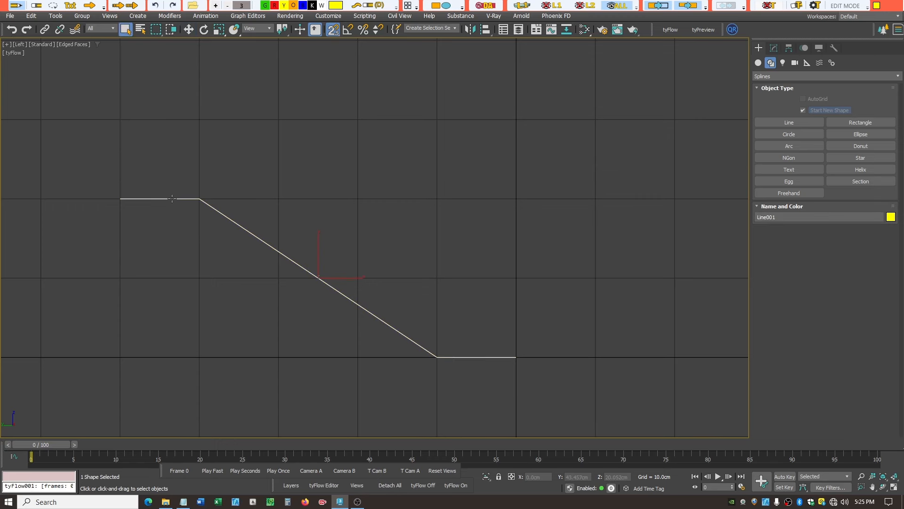
{"action": "left_click", "coordinate": [774, 47]}
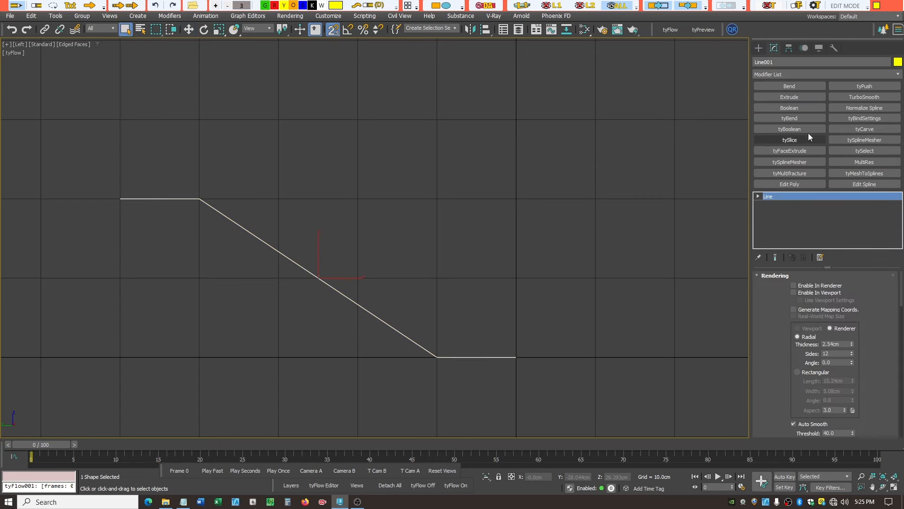
{"action": "left_click", "coordinate": [773, 204]}
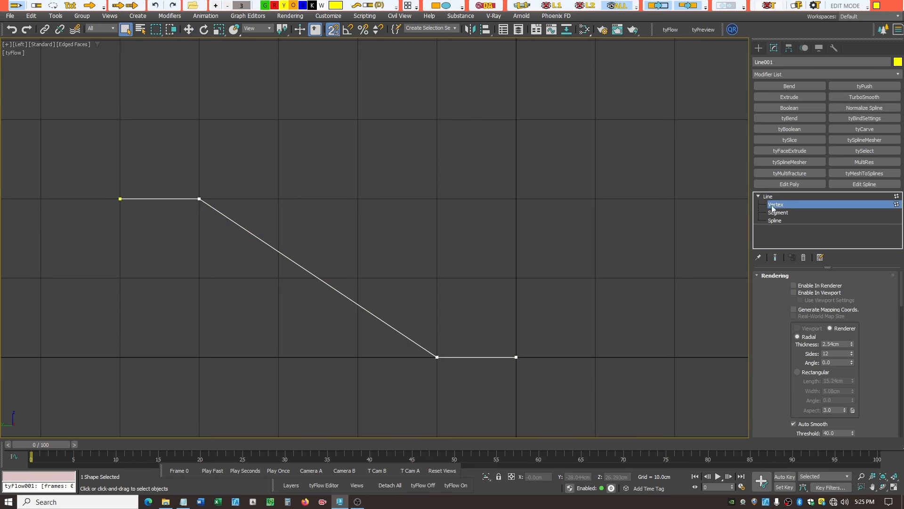
{"action": "right_click", "coordinate": [199, 198]}
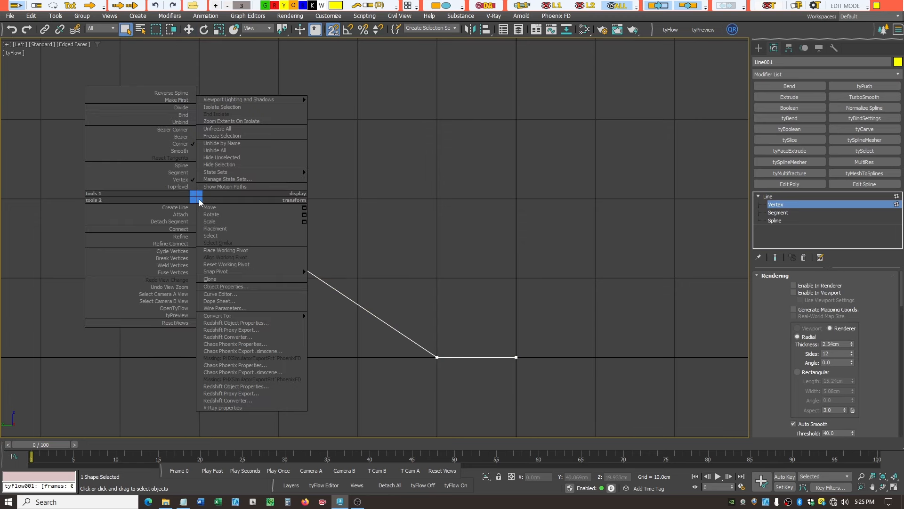
{"action": "left_click", "coordinate": [186, 136]}
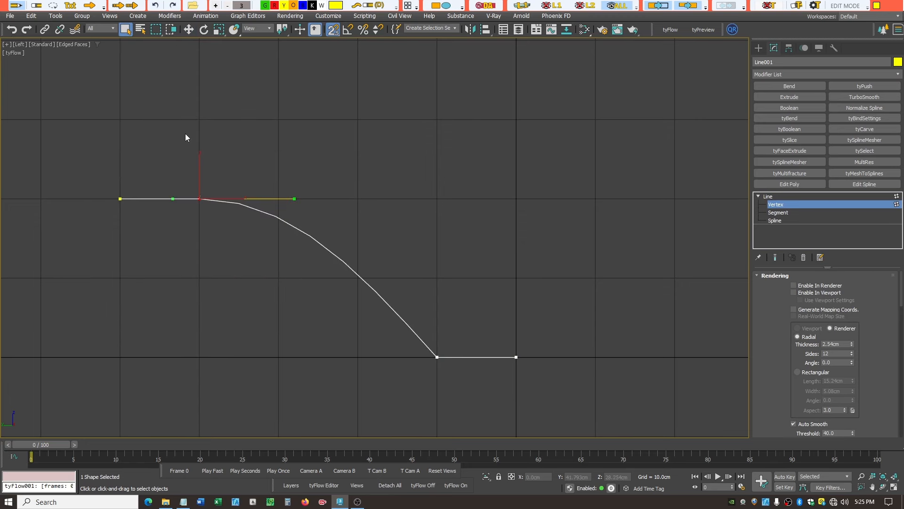
{"action": "left_click", "coordinate": [438, 357]}
{"action": "right_click", "coordinate": [436, 284]}
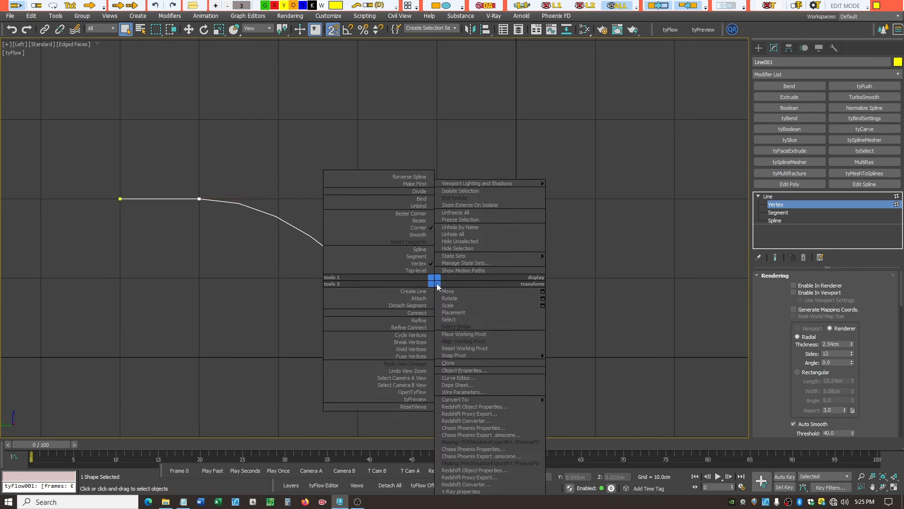
{"action": "left_click", "coordinate": [420, 220]}
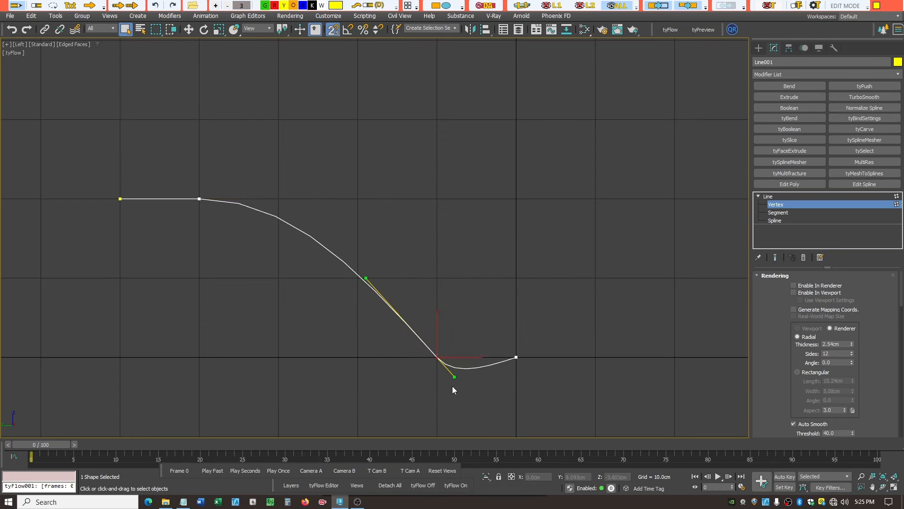
Reset the tangents of the line's upper and lower bend vertices.
{"action": "left_click", "coordinate": [199, 199]}
{"action": "right_click", "coordinate": [198, 197]}
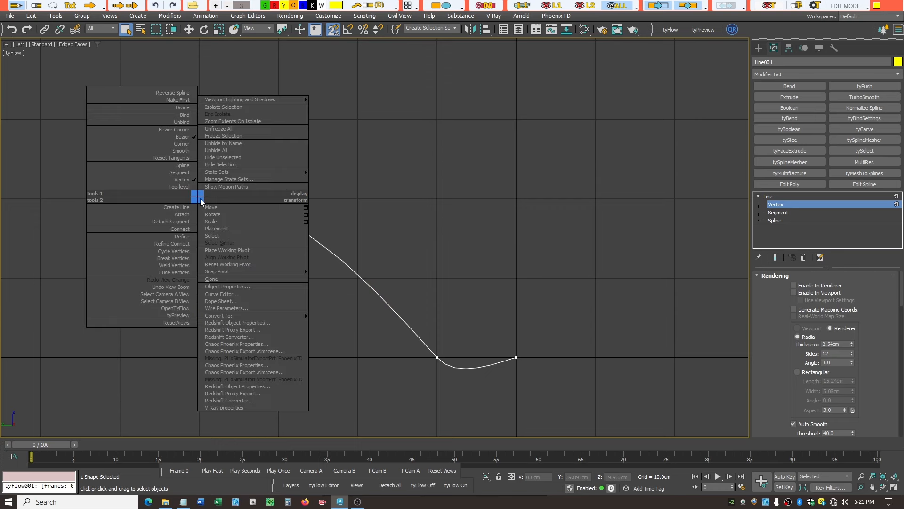
{"action": "left_click", "coordinate": [181, 158]}
{"action": "left_click", "coordinate": [437, 358]}
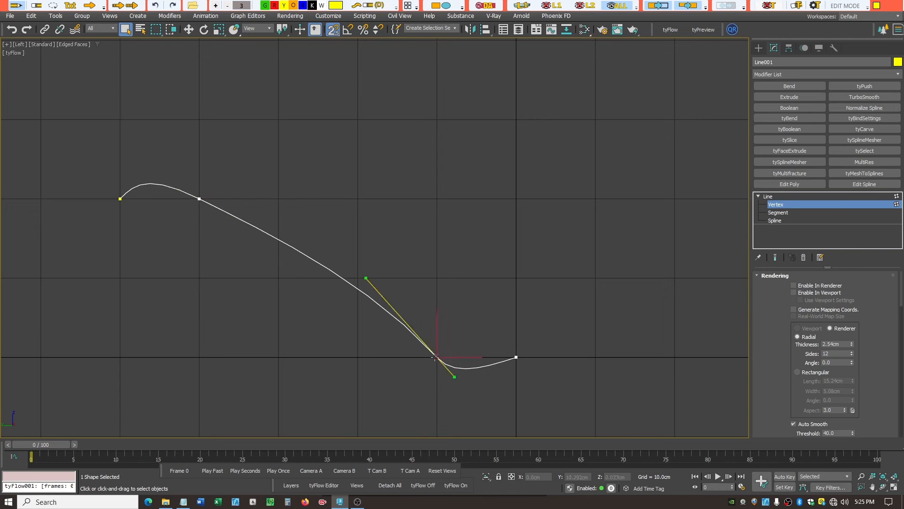
{"action": "right_click", "coordinate": [432, 280]}
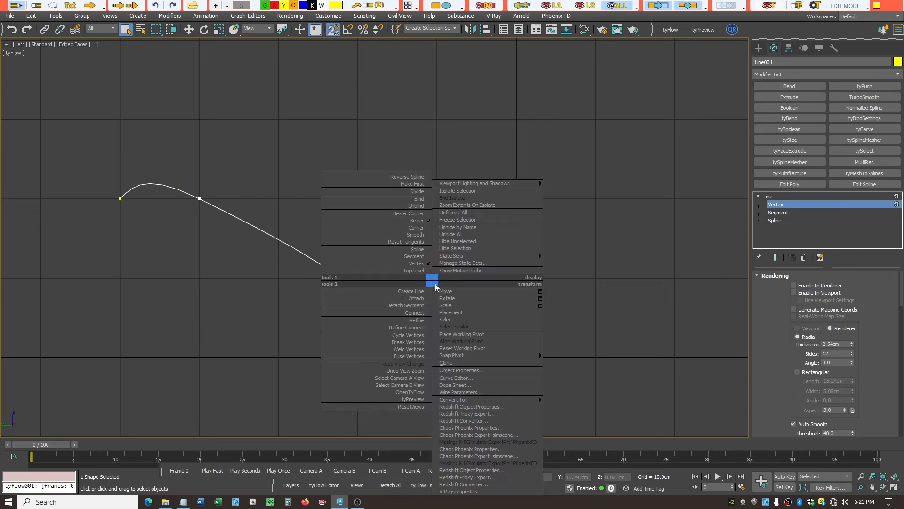
{"action": "left_click", "coordinate": [418, 242]}
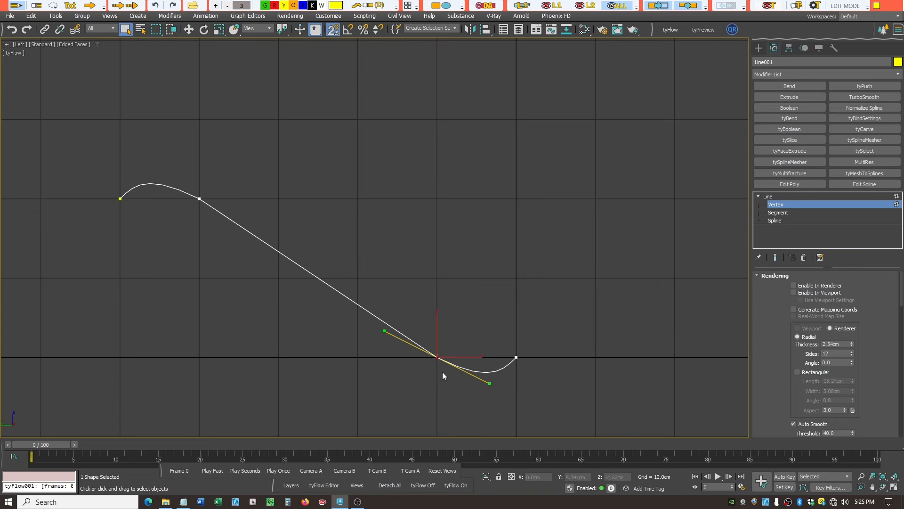
Switch to the Move tool and enable the line's rendered thickness in the viewport.
{"action": "left_click", "coordinate": [188, 30]}
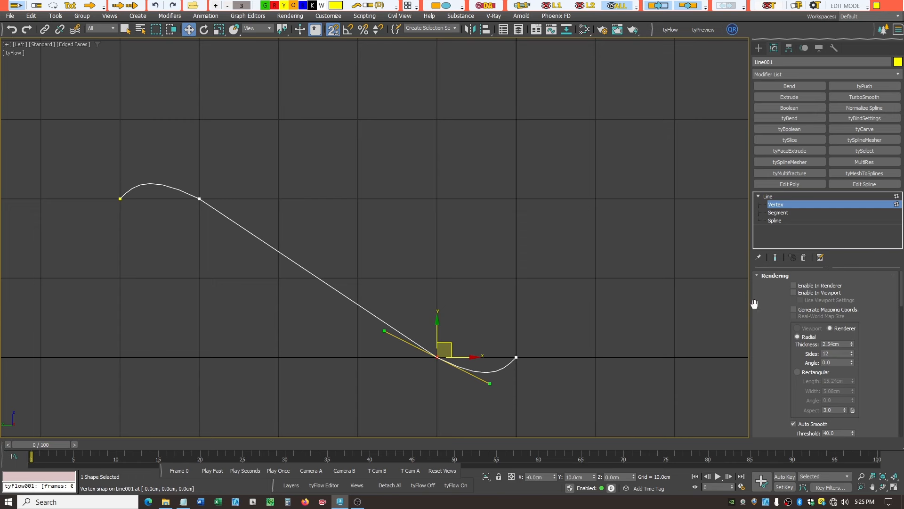
{"action": "left_click", "coordinate": [794, 293]}
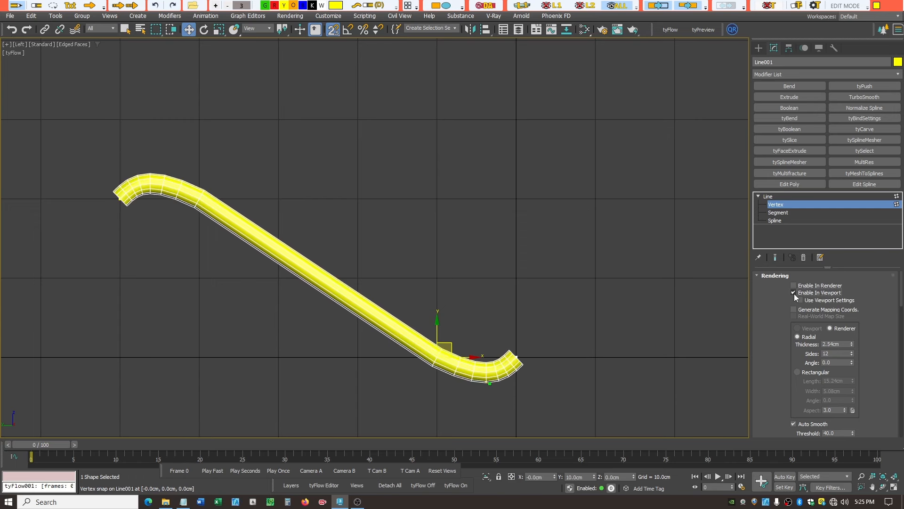
Set the line's radial rendering to 2 cm thickness and 24 sides, and turn off its viewport display.
{"action": "left_click_drag", "start_coordinate": [841, 344], "coordinate": [787, 346]}
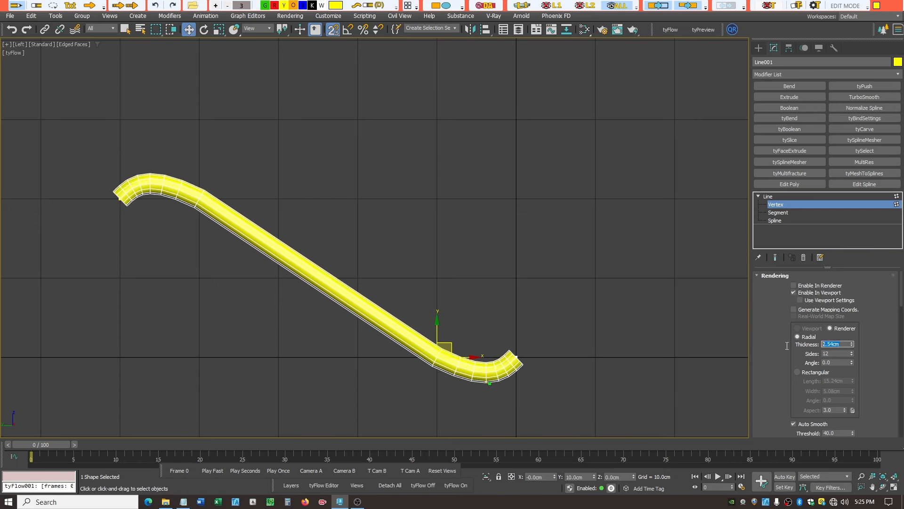
{"action": "type", "text": "2"}
{"action": "key", "text": "Return"}
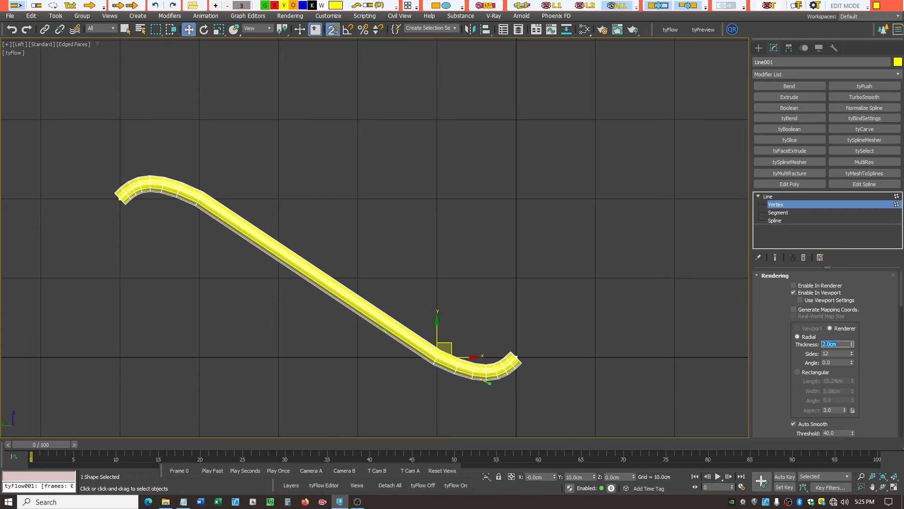
{"action": "left_click", "coordinate": [829, 353]}
{"action": "type", "text": "24"}
{"action": "key", "text": "Return"}
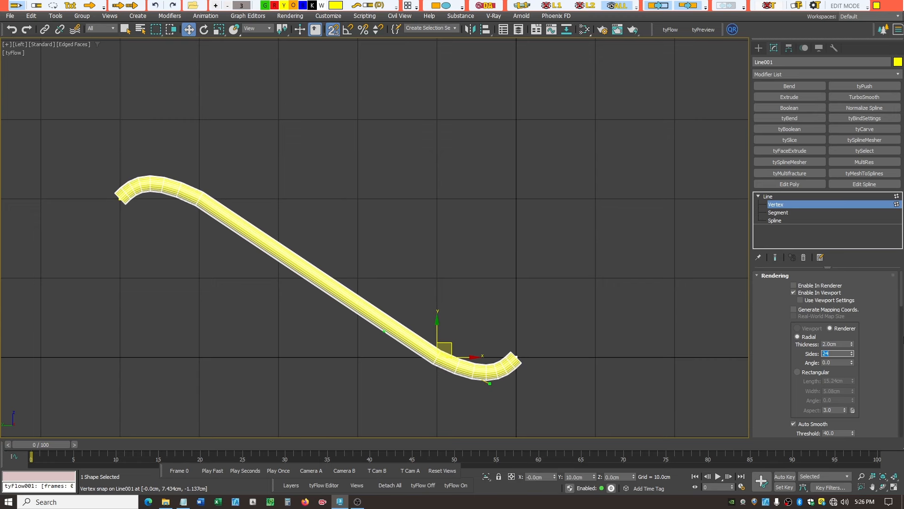
{"action": "left_click", "coordinate": [792, 295]}
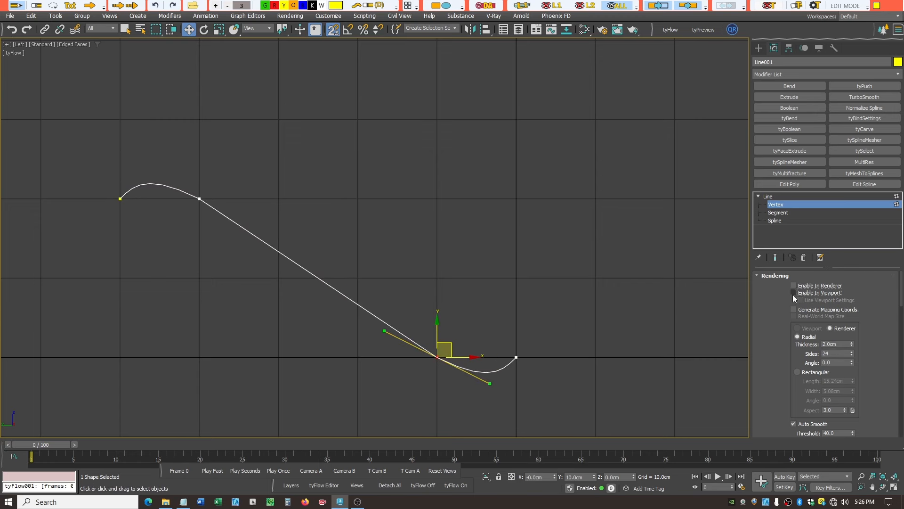
{"action": "right_click", "coordinate": [433, 318]}
{"action": "left_click_drag", "start_coordinate": [438, 324], "coordinate": [434, 300]}
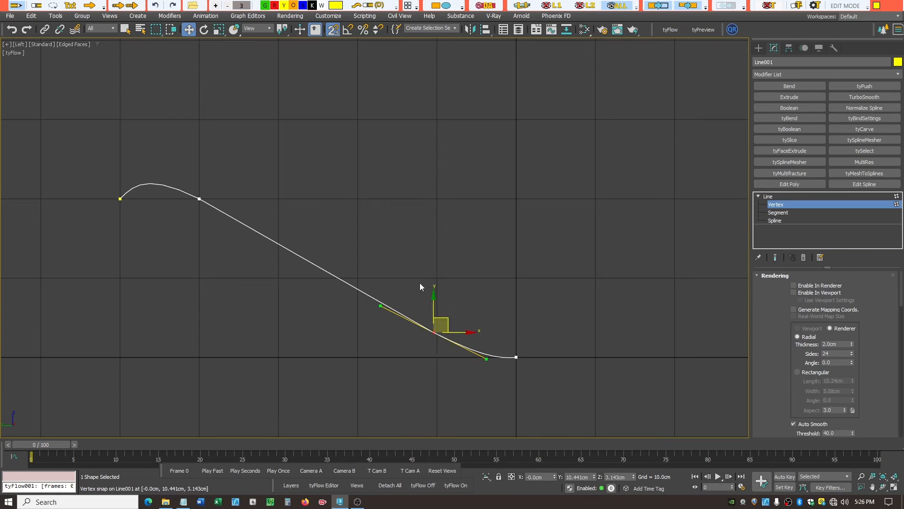
{"action": "left_click", "coordinate": [11, 29]}
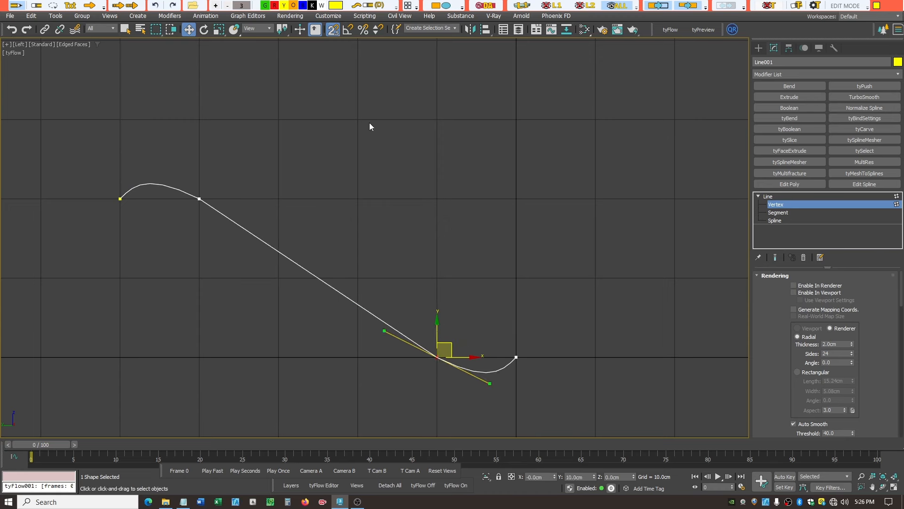
With snapping off, move the lower bend vertex to Z about 3 cm and the upper one to about 16.9 cm, then redisplay the line's thickness.
{"action": "left_click", "coordinate": [330, 31]}
{"action": "left_click_drag", "start_coordinate": [438, 324], "coordinate": [436, 299]}
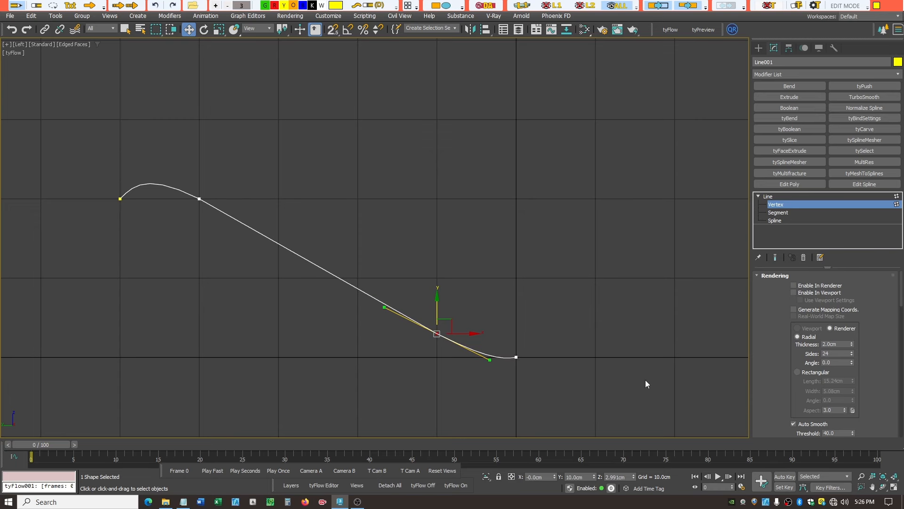
{"action": "left_click", "coordinate": [200, 199]}
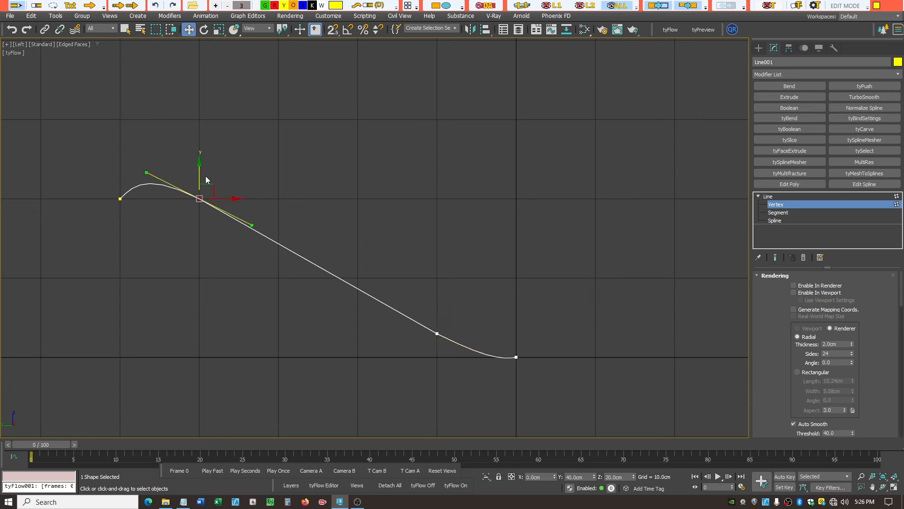
{"action": "left_click_drag", "start_coordinate": [201, 168], "coordinate": [201, 191]}
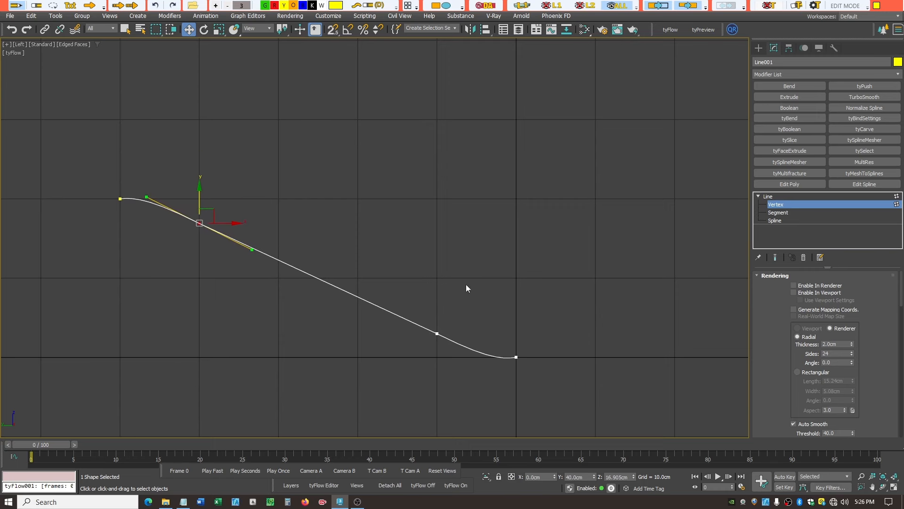
{"action": "left_click", "coordinate": [794, 292]}
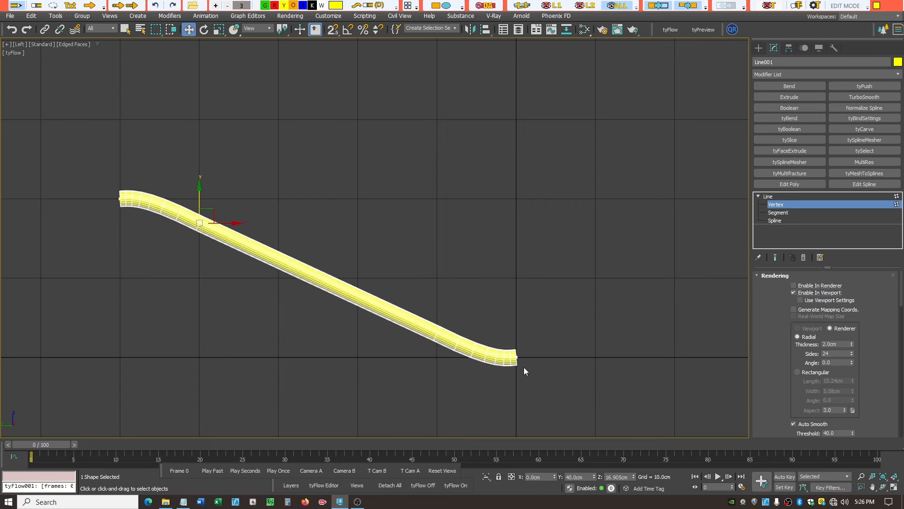
Draw a guide rectangle spline just beyond the tube's lower end and turn off its viewport thickness.
{"action": "scroll", "coordinate": [524, 367], "scroll_direction": "up", "scroll_amount": 10}
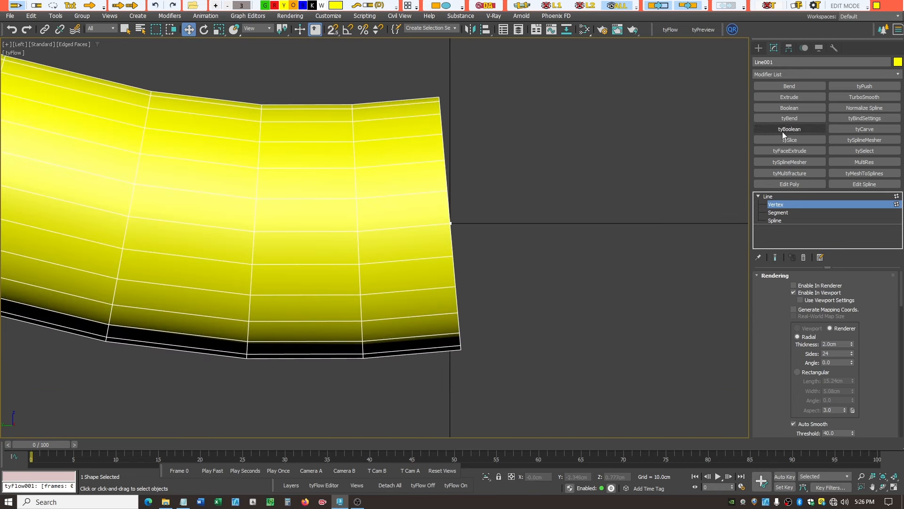
{"action": "left_click", "coordinate": [760, 48]}
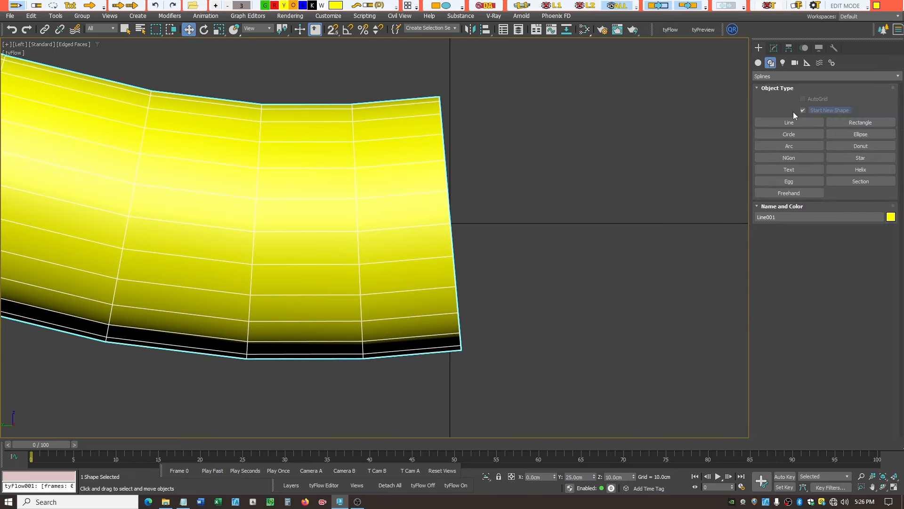
{"action": "left_click", "coordinate": [859, 123]}
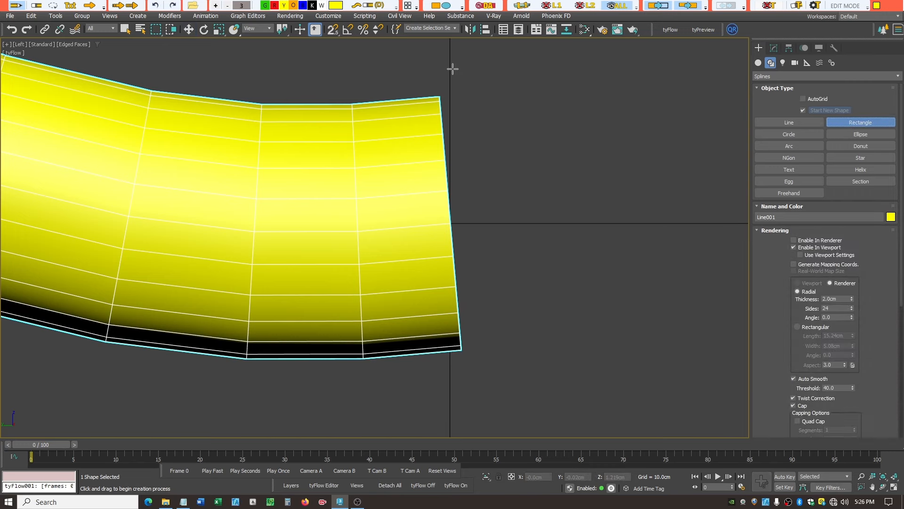
{"action": "left_click_drag", "start_coordinate": [456, 66], "coordinate": [593, 274]}
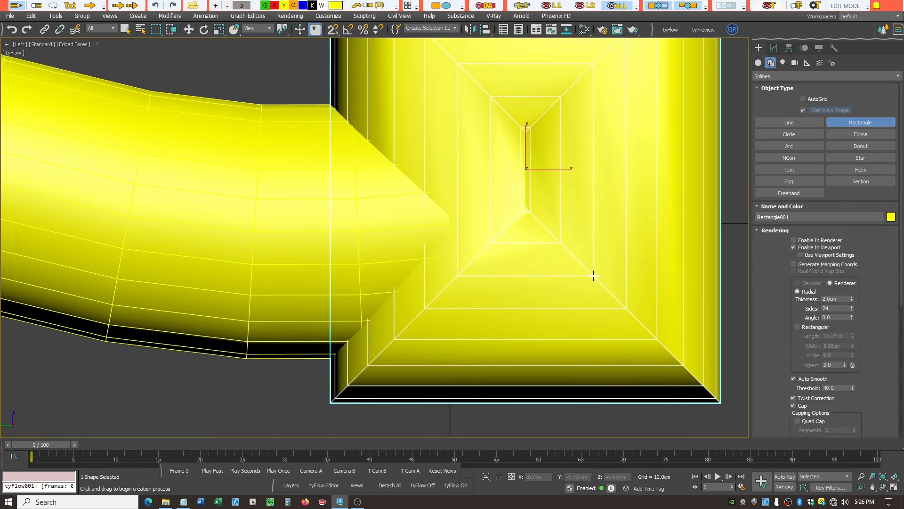
{"action": "left_click", "coordinate": [793, 247]}
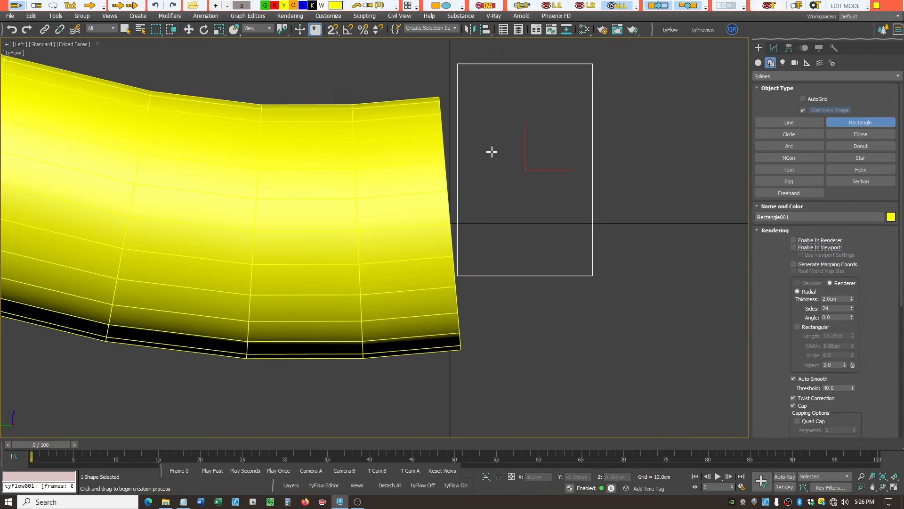
Scale the guide rectangle to about 157% in Y and position its vertical edge close to the tube's lower end.
{"action": "left_click", "coordinate": [188, 29]}
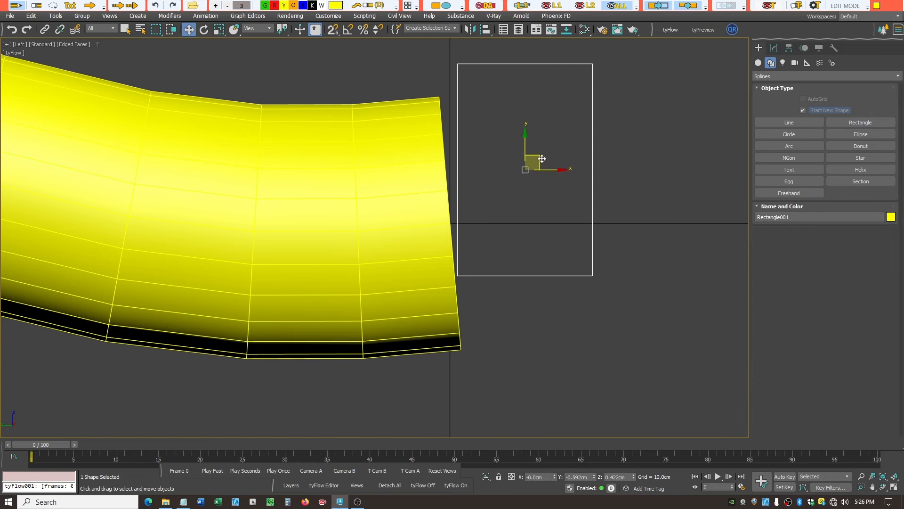
{"action": "left_click_drag", "start_coordinate": [537, 157], "coordinate": [553, 218]}
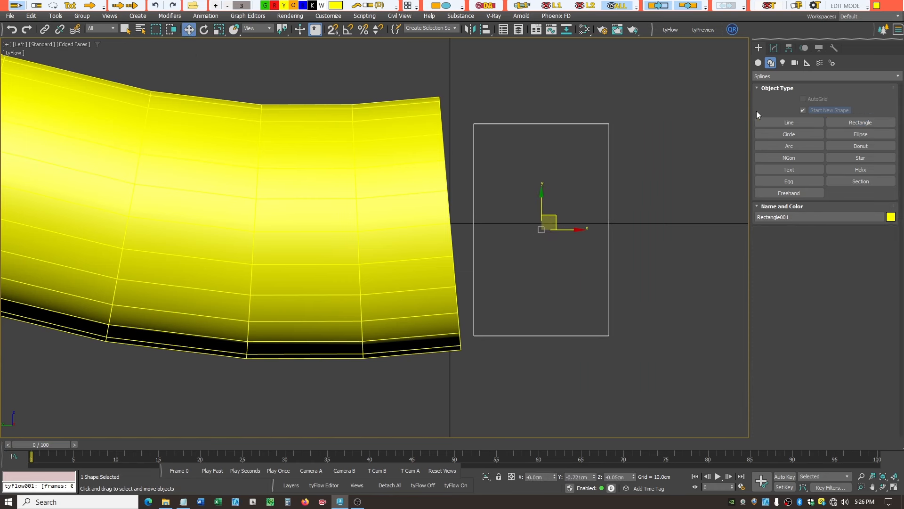
{"action": "left_click", "coordinate": [219, 30]}
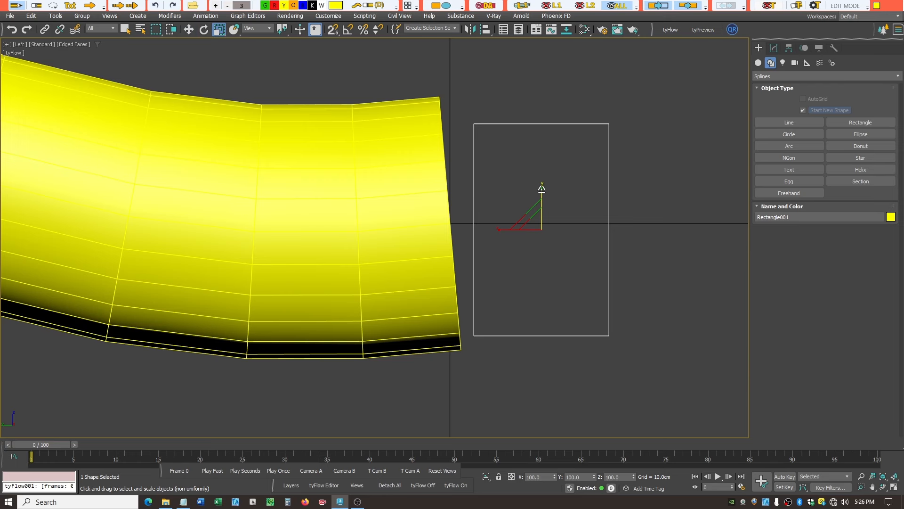
{"action": "left_click_drag", "start_coordinate": [540, 189], "coordinate": [542, 163]}
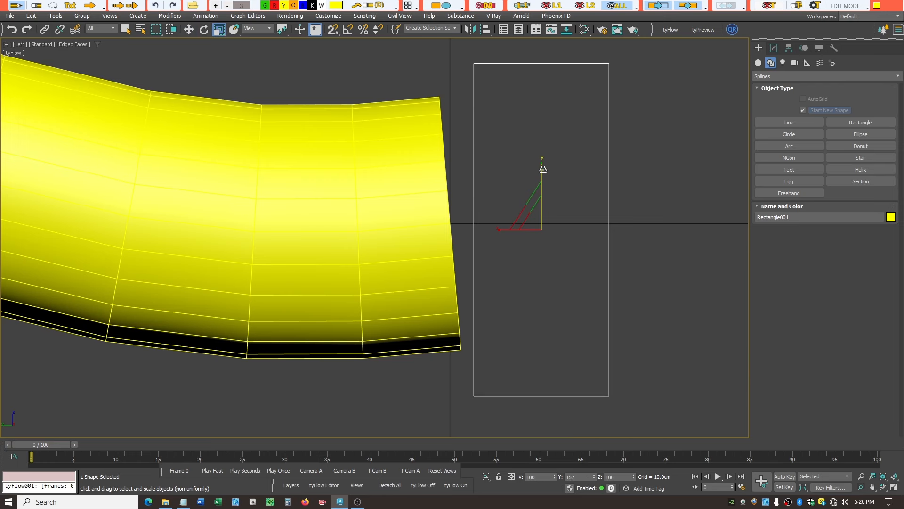
{"action": "left_click", "coordinate": [190, 29]}
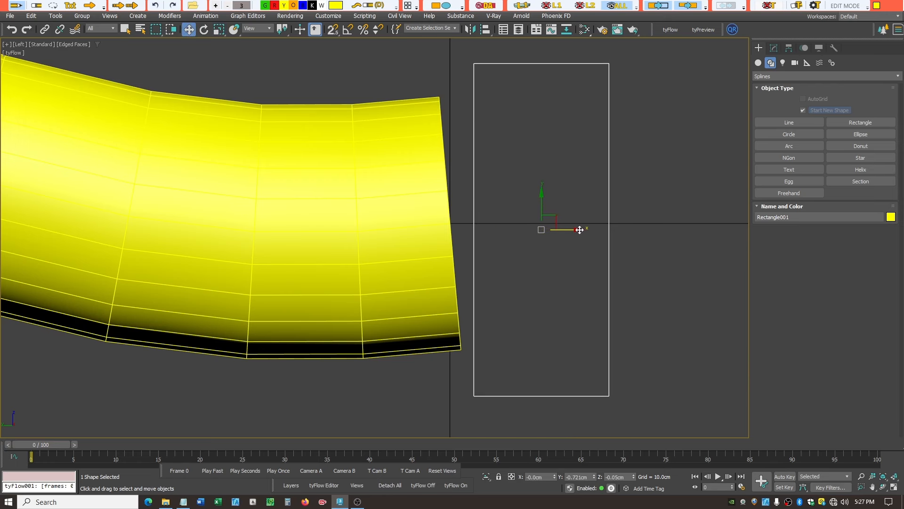
{"action": "left_click_drag", "start_coordinate": [580, 229], "coordinate": [568, 232]}
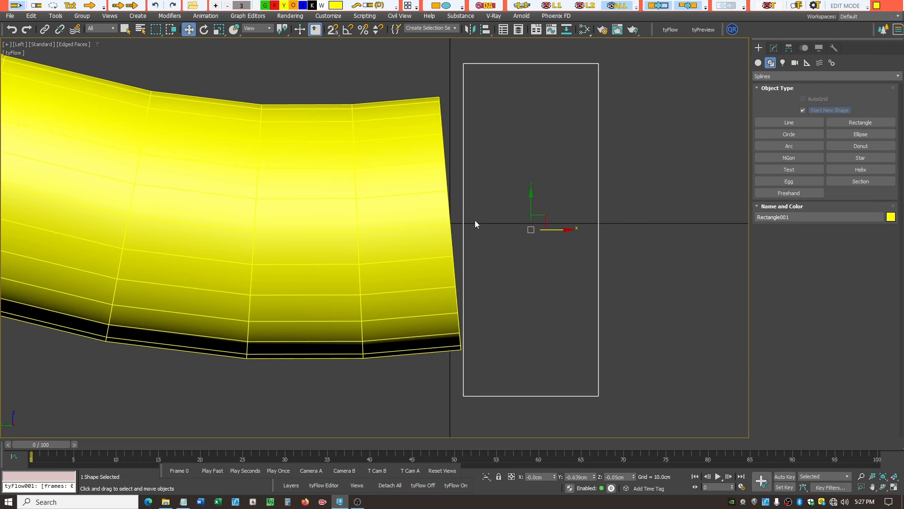
Hide the line's viewport thickness and convert its lower end vertex to Bezier Corner.
{"action": "left_click", "coordinate": [447, 219]}
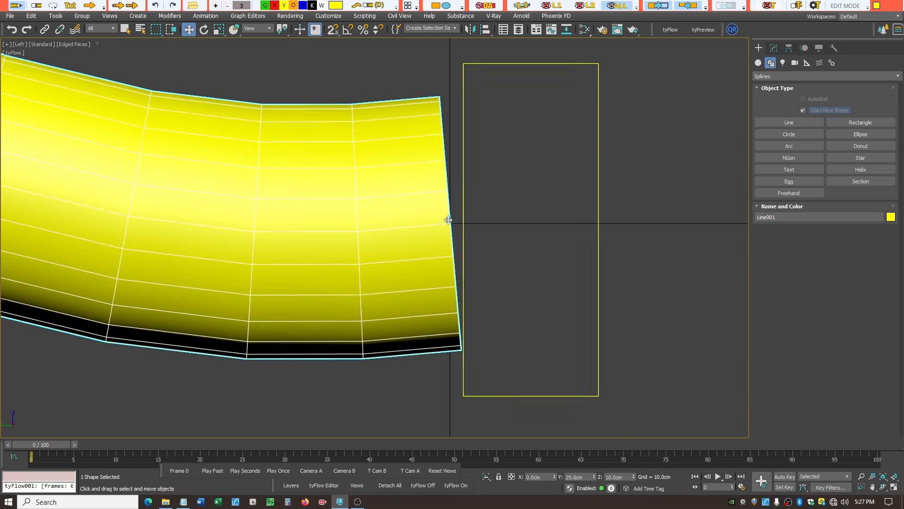
{"action": "left_click", "coordinate": [774, 49]}
{"action": "left_click", "coordinate": [776, 205]}
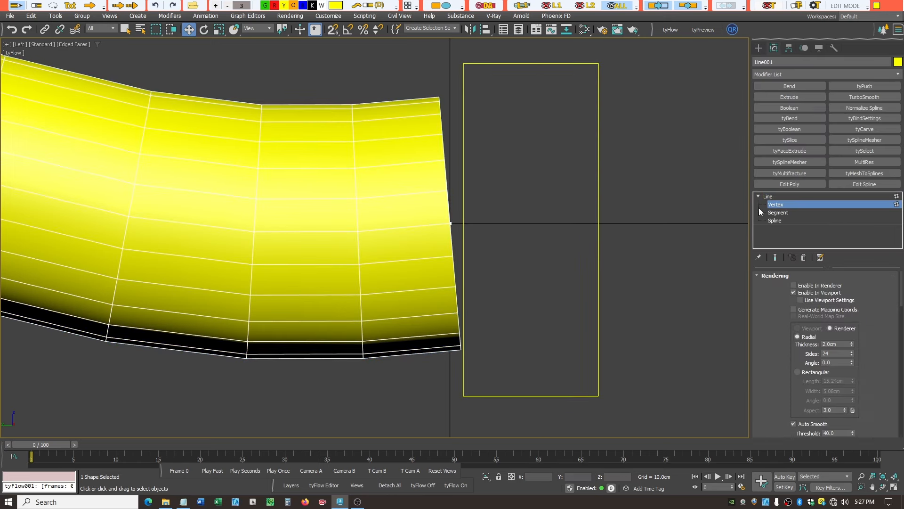
{"action": "left_click", "coordinate": [450, 224]}
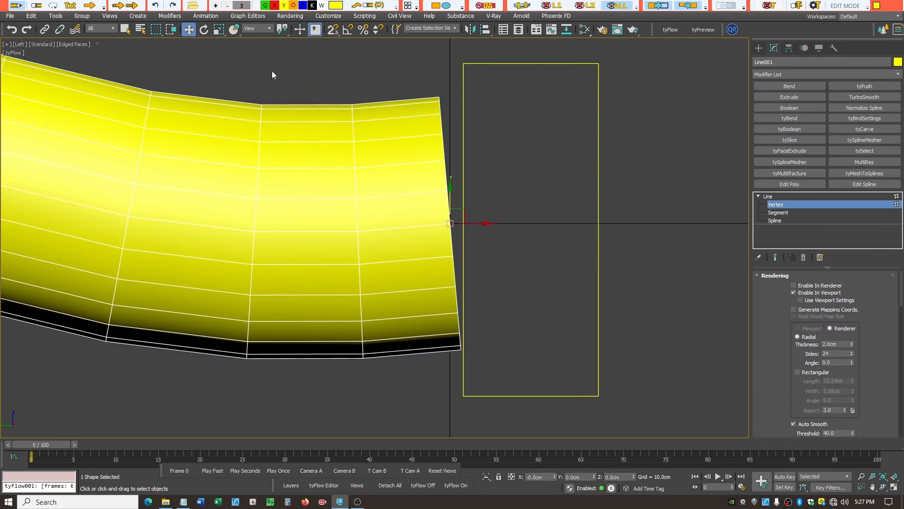
{"action": "left_click", "coordinate": [793, 293]}
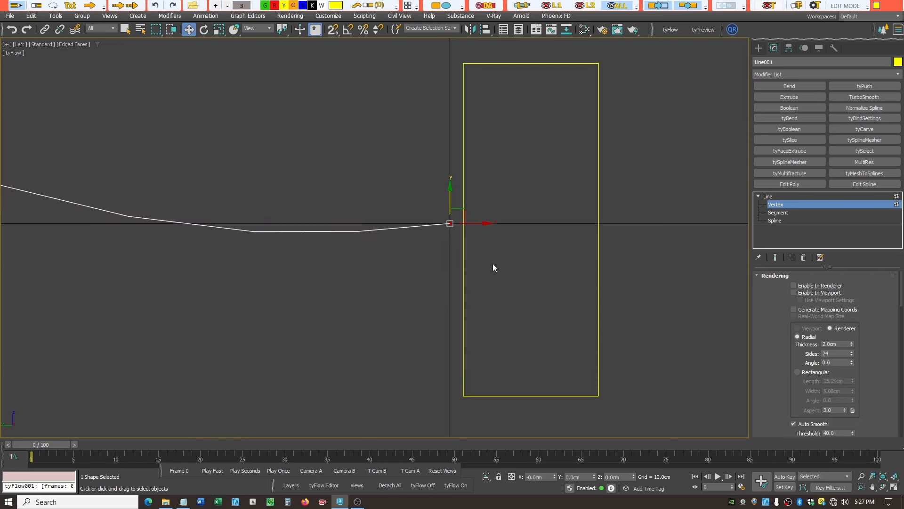
{"action": "right_click", "coordinate": [448, 223]}
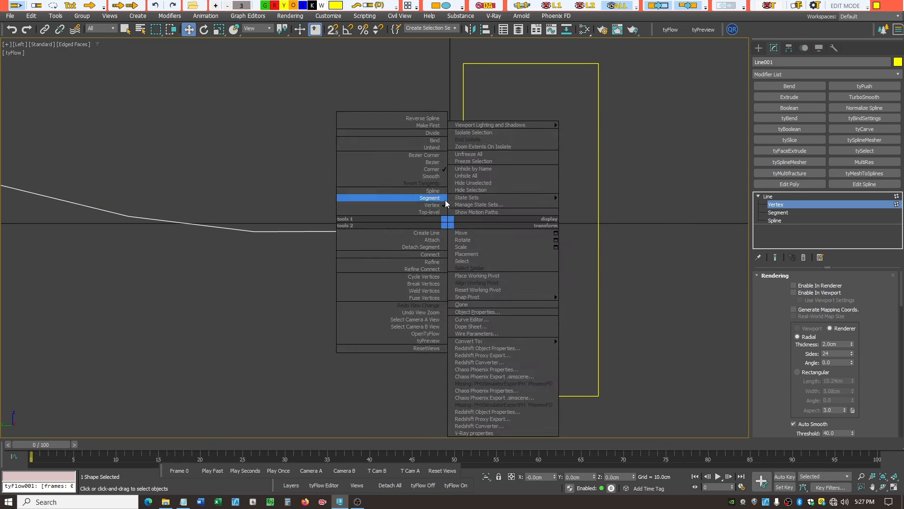
{"action": "left_click", "coordinate": [431, 156]}
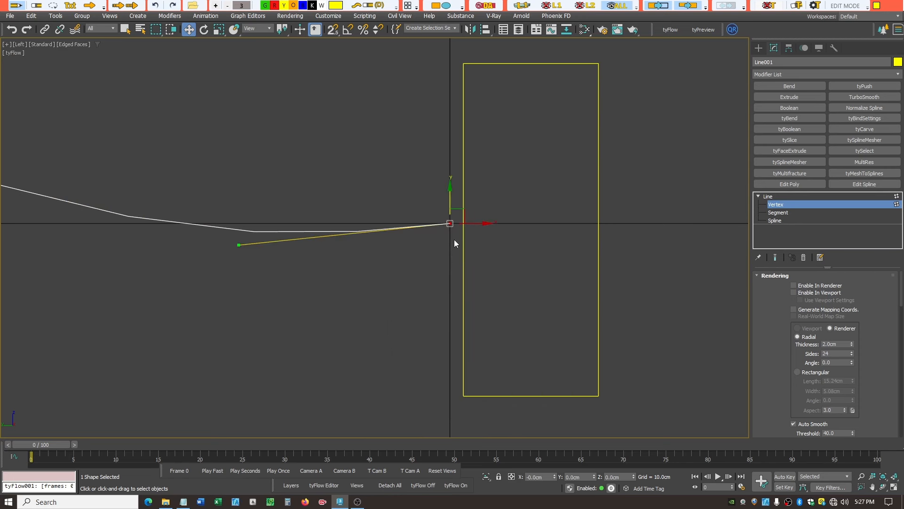
Redisplay the line's thickness and rotate the lower end vertex until the tube's end face is parallel to the guide rectangle's vertical edge.
{"action": "left_click", "coordinate": [204, 29]}
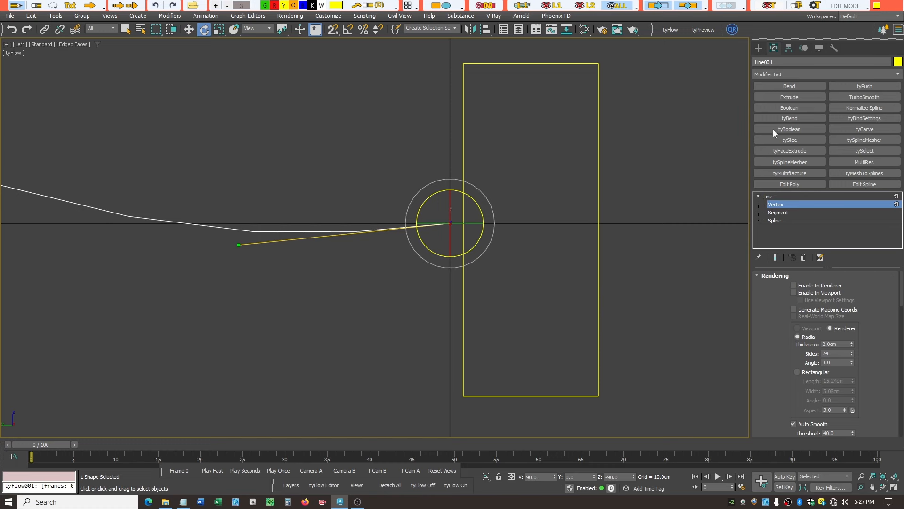
{"action": "left_click", "coordinate": [794, 293]}
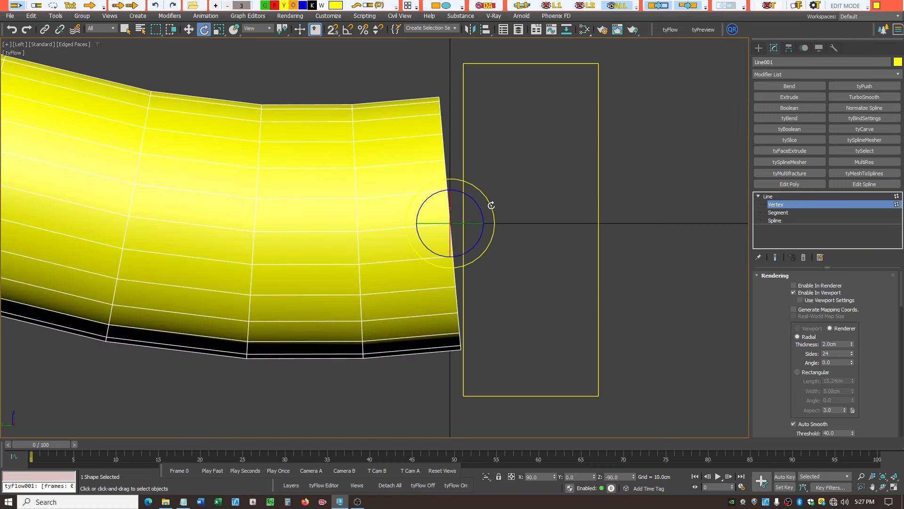
{"action": "left_click_drag", "start_coordinate": [491, 205], "coordinate": [493, 213]}
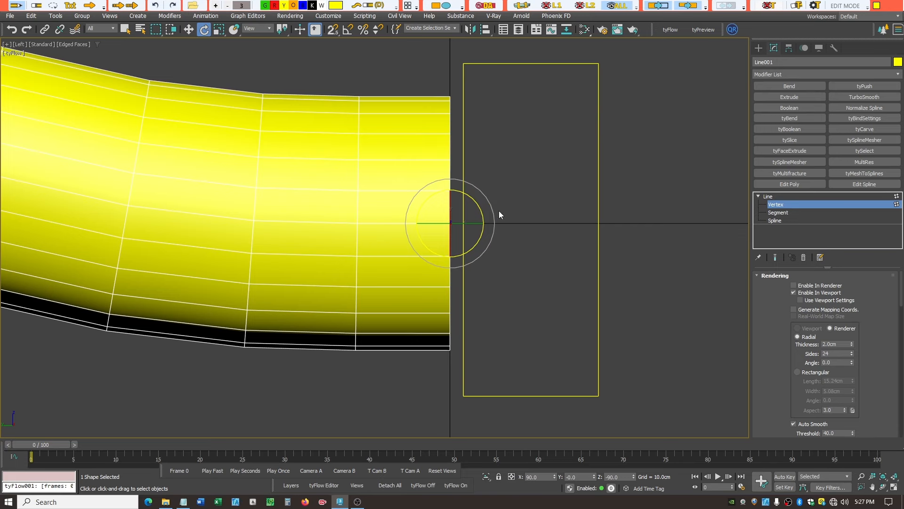
Draw a guide rectangle spline just beyond the tube's upper end and turn off its viewport thickness.
{"action": "scroll", "coordinate": [520, 218], "scroll_direction": "down", "scroll_amount": 10}
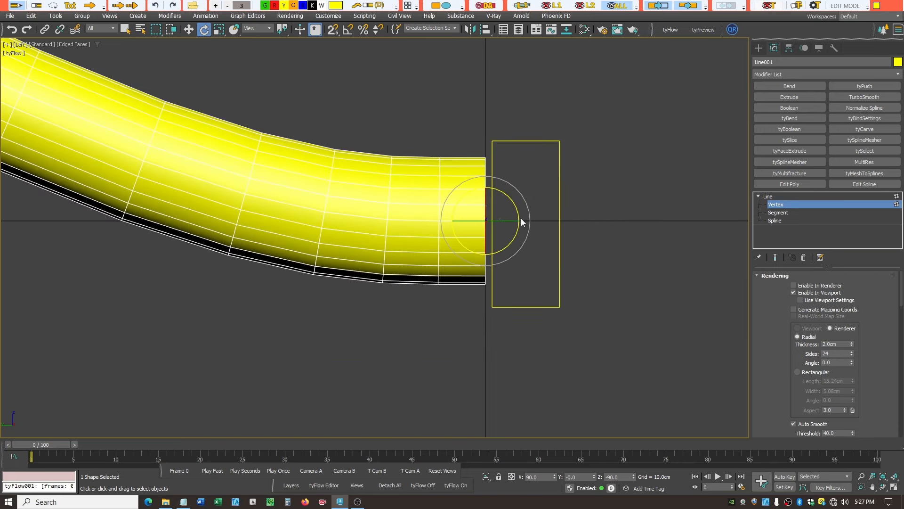
{"action": "scroll", "coordinate": [507, 208], "scroll_direction": "down", "scroll_amount": 6}
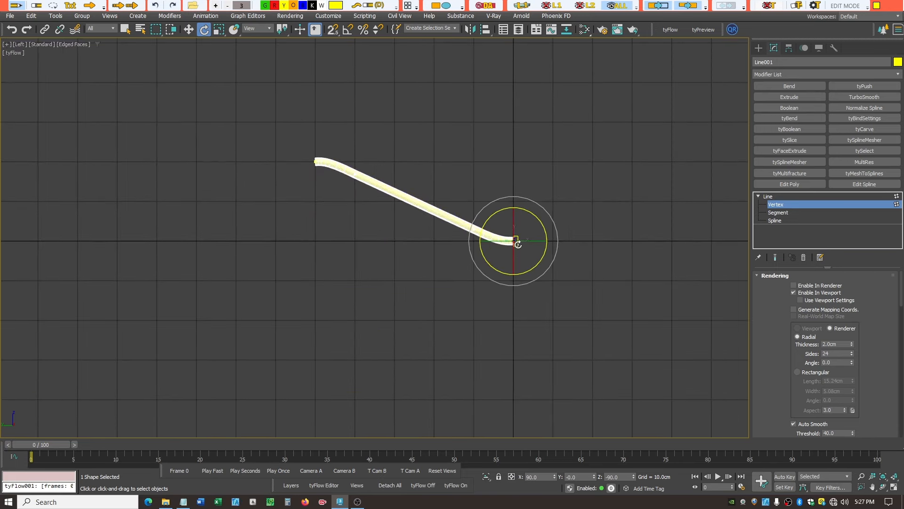
{"action": "scroll", "coordinate": [308, 169], "scroll_direction": "up", "scroll_amount": 4}
{"action": "scroll", "coordinate": [296, 161], "scroll_direction": "down", "scroll_amount": 4}
{"action": "scroll", "coordinate": [297, 165], "scroll_direction": "up", "scroll_amount": 8}
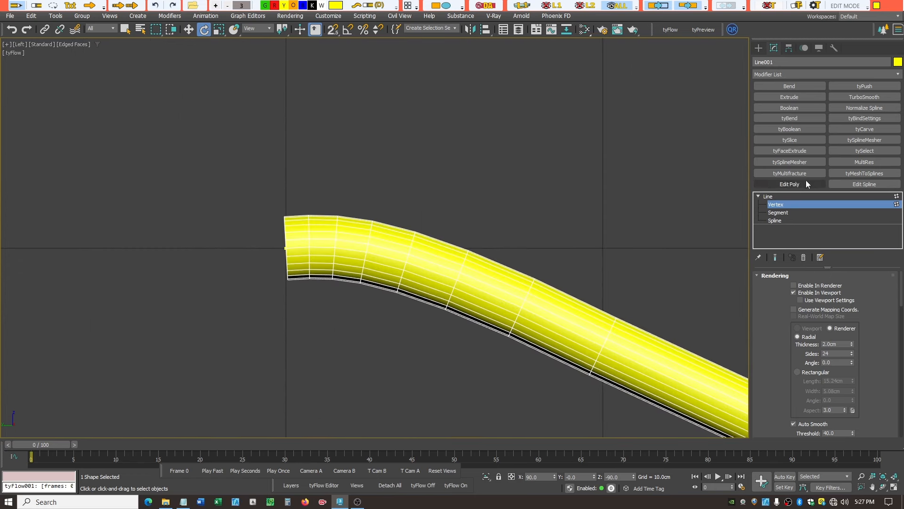
{"action": "left_click", "coordinate": [759, 47]}
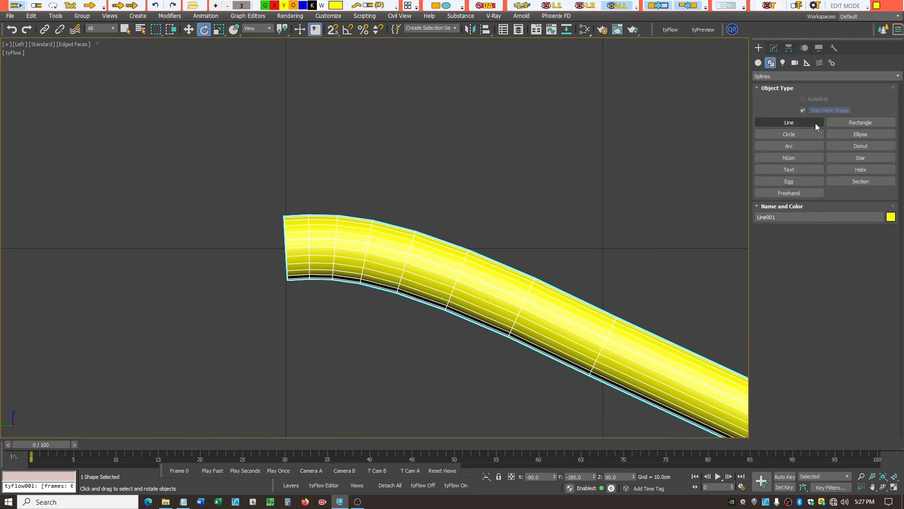
{"action": "left_click", "coordinate": [857, 121]}
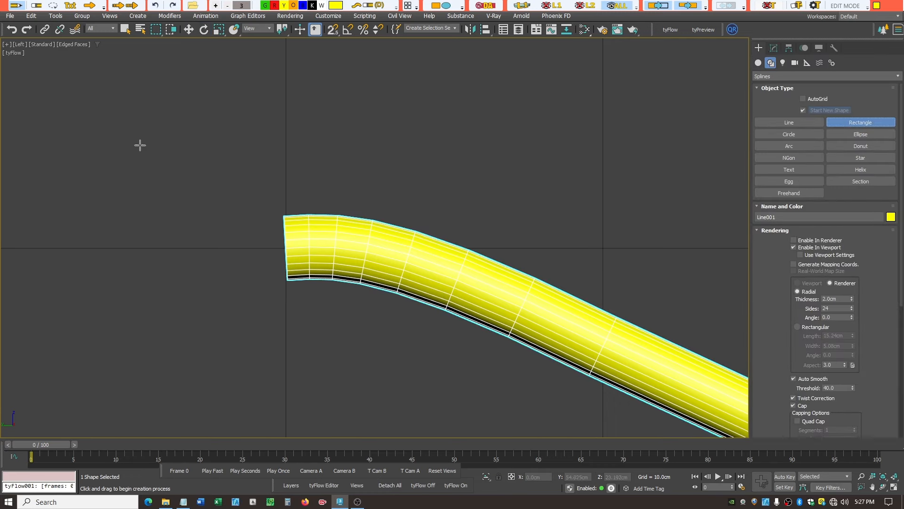
{"action": "left_click_drag", "start_coordinate": [136, 127], "coordinate": [253, 345]}
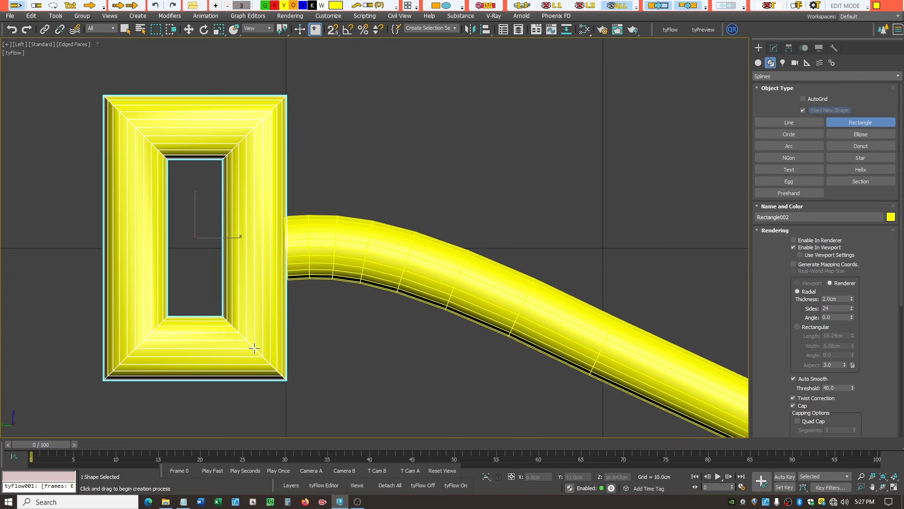
{"action": "left_click", "coordinate": [794, 248]}
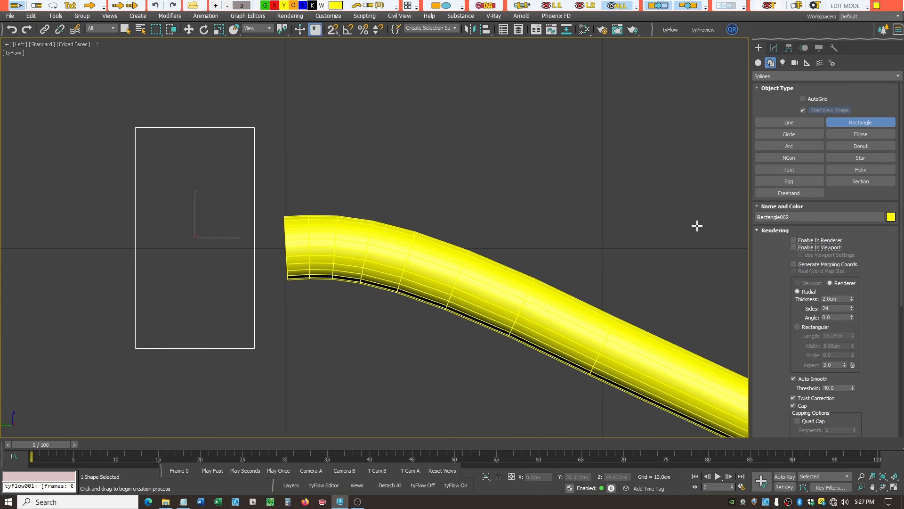
Move the guide rectangle horizontally until its vertical edge sits right beside the tube's upper end face.
{"action": "left_click", "coordinate": [189, 30]}
{"action": "left_click_drag", "start_coordinate": [231, 238], "coordinate": [257, 253]}
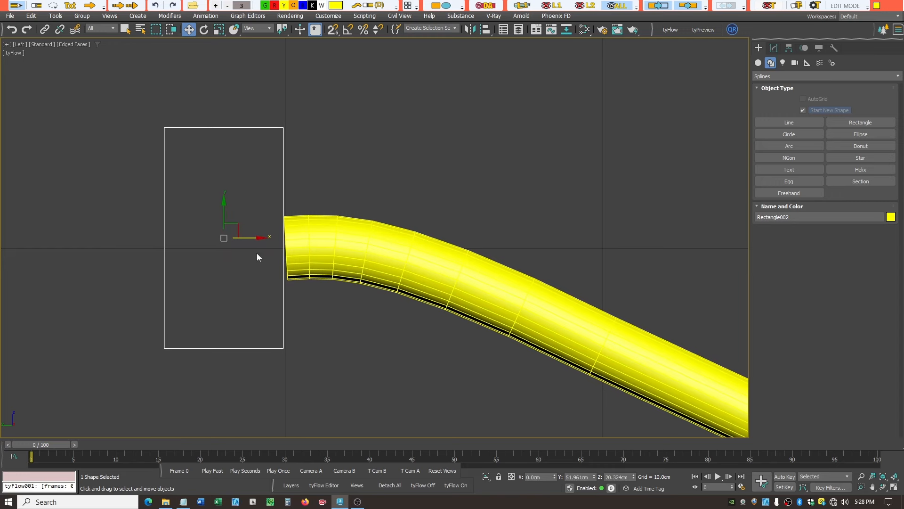
{"action": "left_click", "coordinate": [366, 348]}
Hide the line's viewport thickness and convert its upper end vertex to Bezier Corner.
{"action": "scroll", "coordinate": [336, 287], "scroll_direction": "up", "scroll_amount": 5}
{"action": "left_click", "coordinate": [297, 234]}
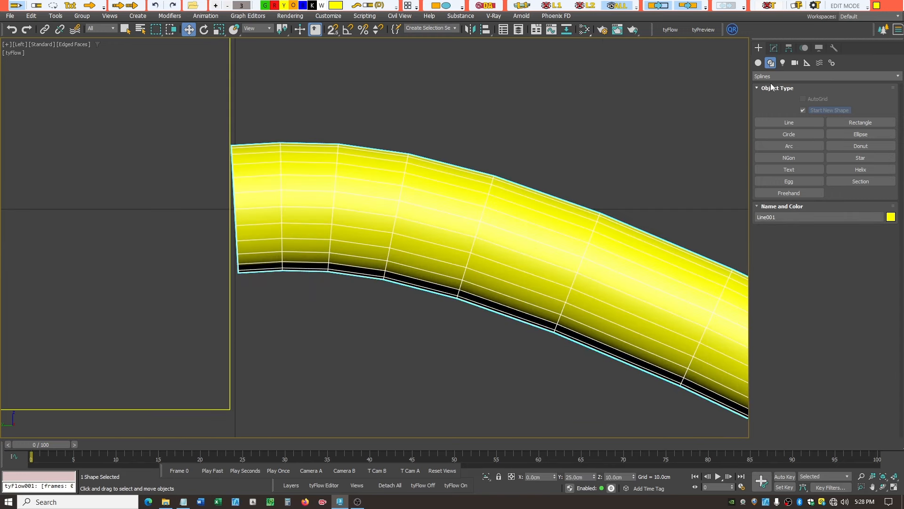
{"action": "left_click", "coordinate": [773, 47]}
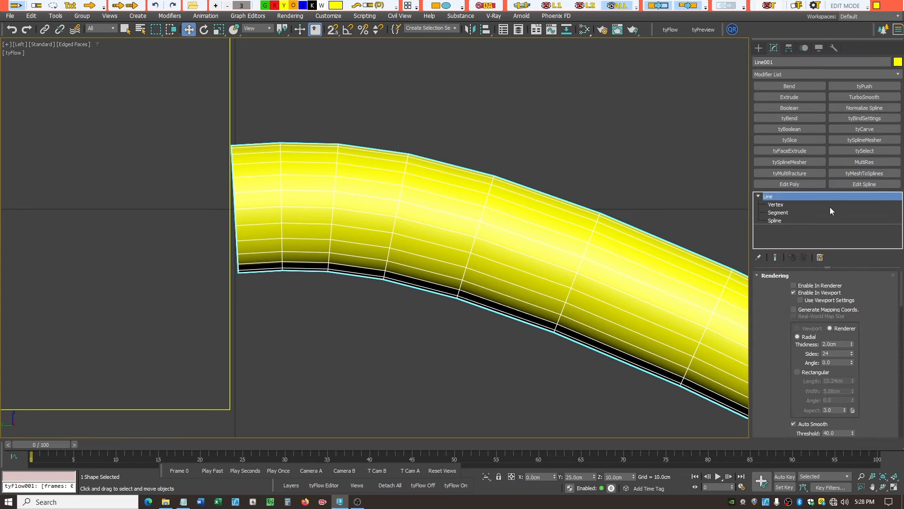
{"action": "left_click", "coordinate": [794, 292]}
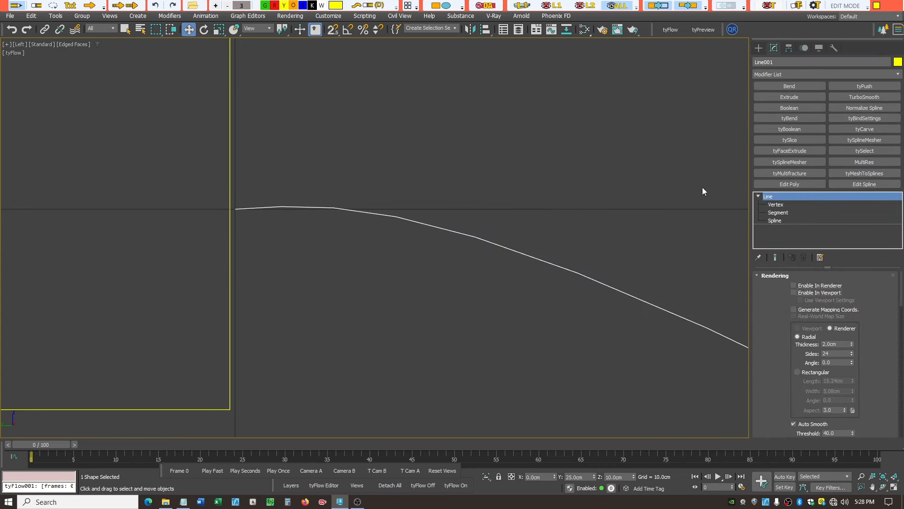
{"action": "left_click", "coordinate": [775, 204]}
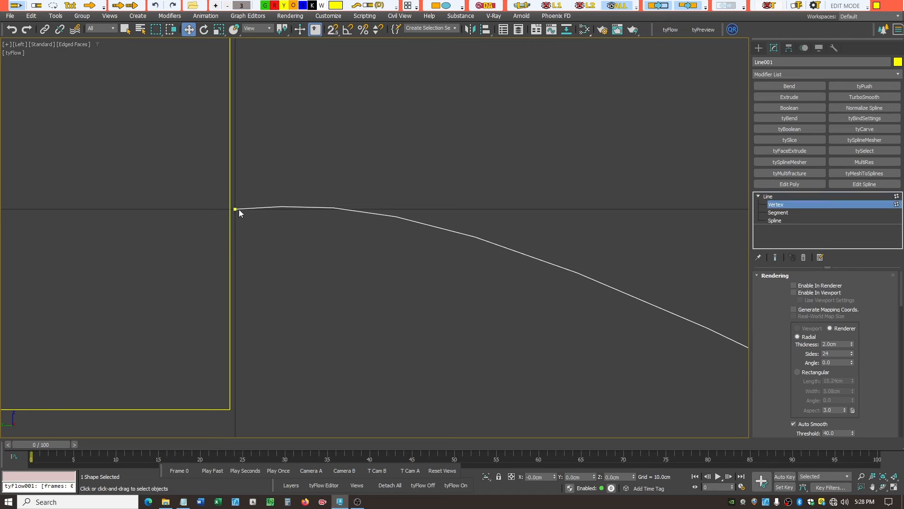
{"action": "left_click", "coordinate": [236, 209]}
{"action": "right_click", "coordinate": [235, 209]}
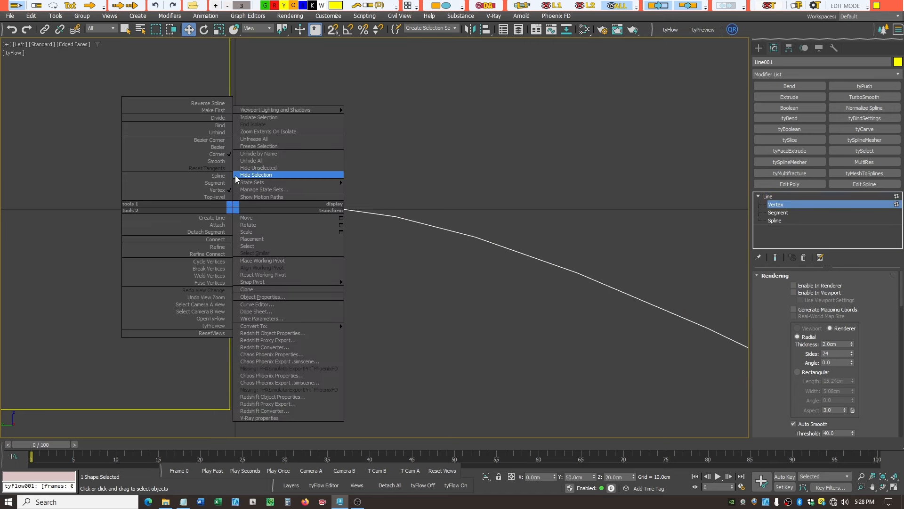
{"action": "left_click", "coordinate": [214, 140]}
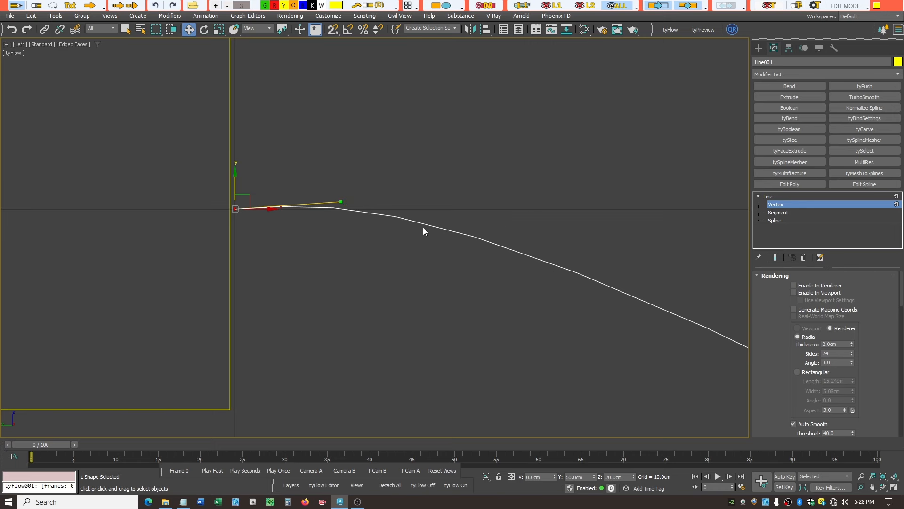
Redisplay the line's thickness and rotate the upper end vertex until the tube's end face is parallel to the guide rectangle's vertical edge.
{"action": "left_click", "coordinate": [793, 293]}
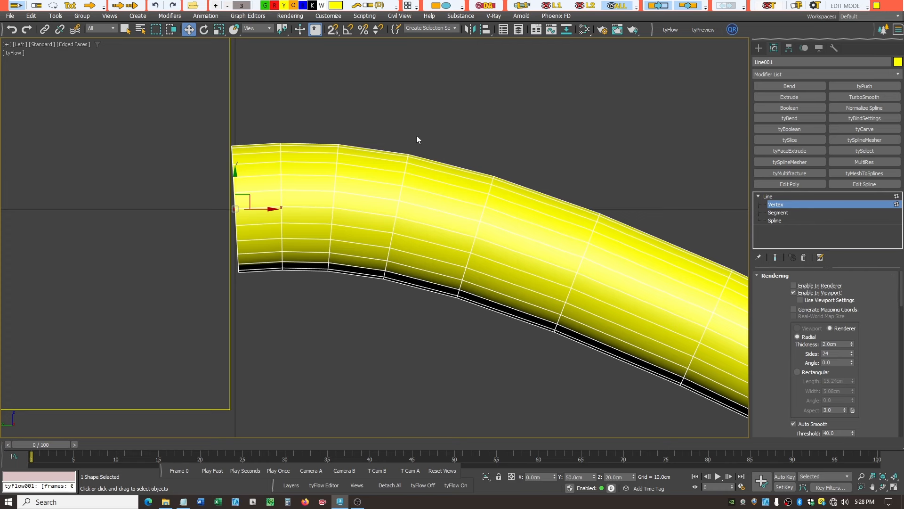
{"action": "left_click", "coordinate": [204, 29]}
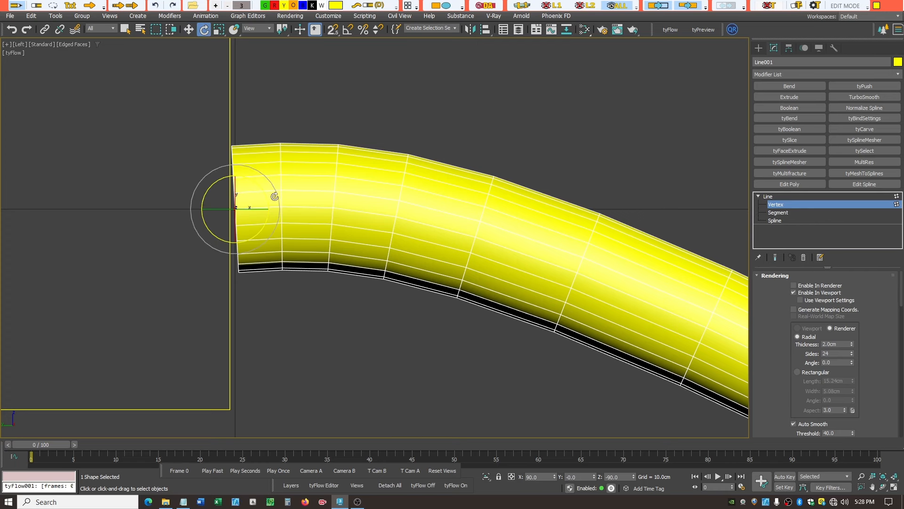
{"action": "left_click_drag", "start_coordinate": [279, 196], "coordinate": [280, 202]}
{"action": "scroll", "coordinate": [237, 183], "scroll_direction": "up", "scroll_amount": 5}
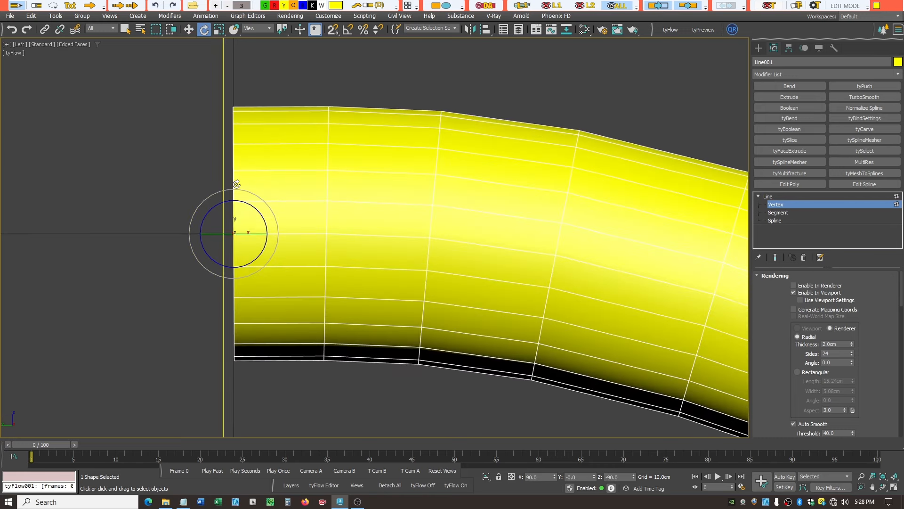
{"action": "scroll", "coordinate": [187, 172], "scroll_direction": "down", "scroll_amount": 3}
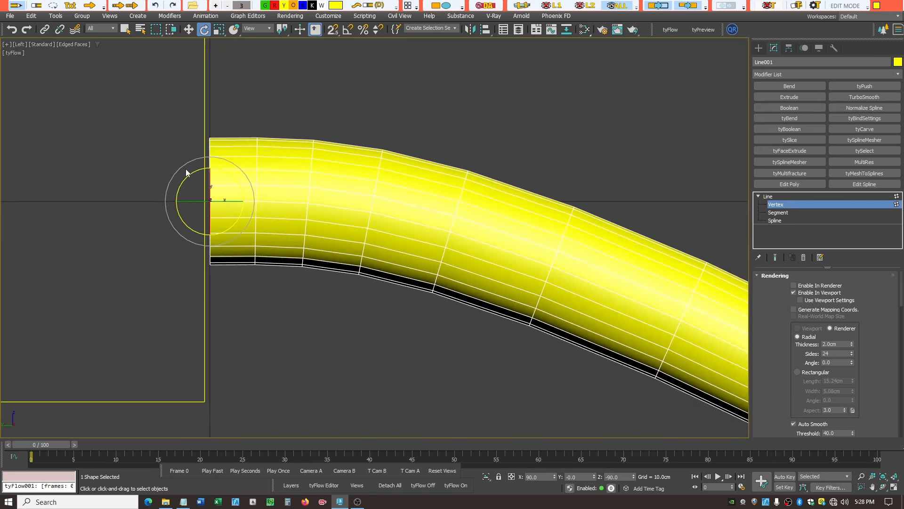
{"action": "scroll", "coordinate": [186, 173], "scroll_direction": "down", "scroll_amount": 8}
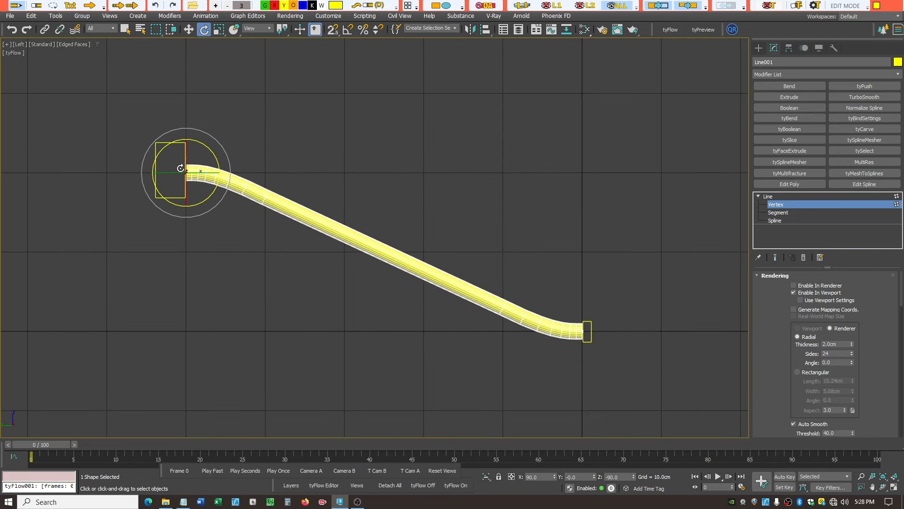
{"action": "scroll", "coordinate": [352, 243], "scroll_direction": "up", "scroll_amount": 3}
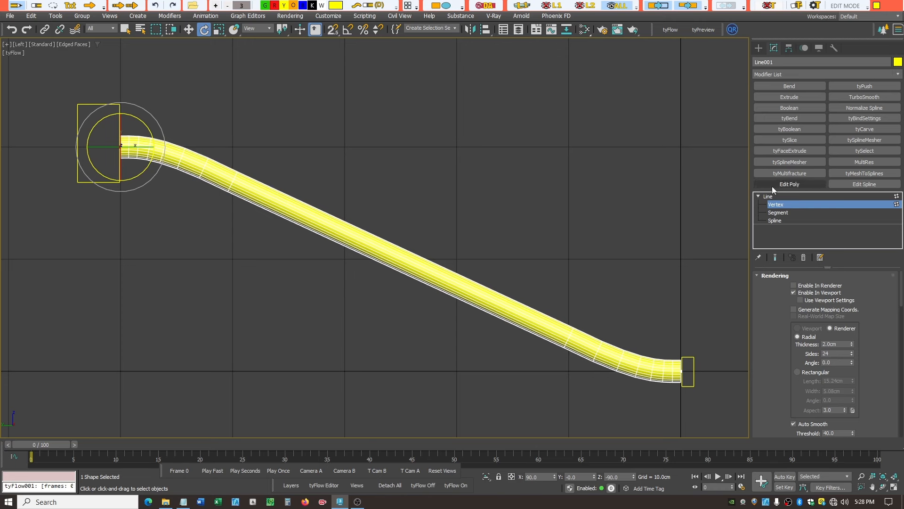
Inspect the bare spline's vertices and interpolation settings with the viewport thickness temporarily hidden.
{"action": "left_click", "coordinate": [794, 292]}
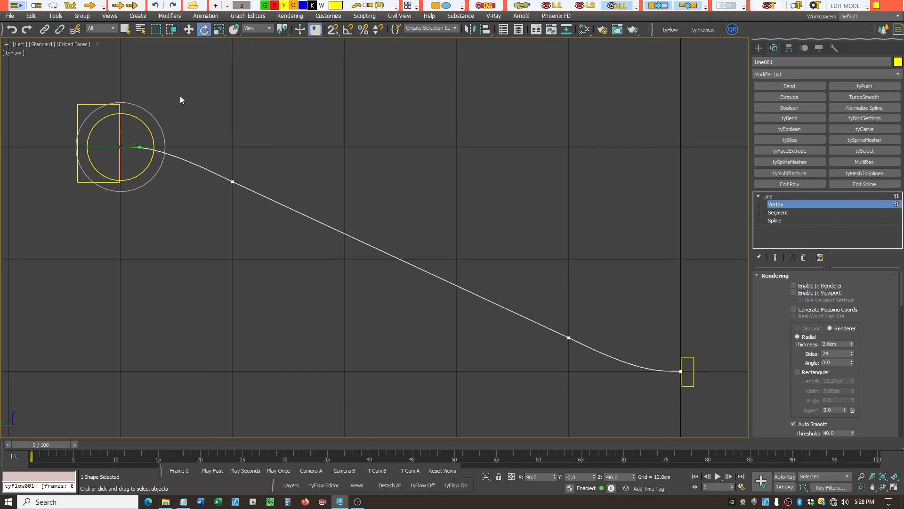
{"action": "key", "text": "q"}
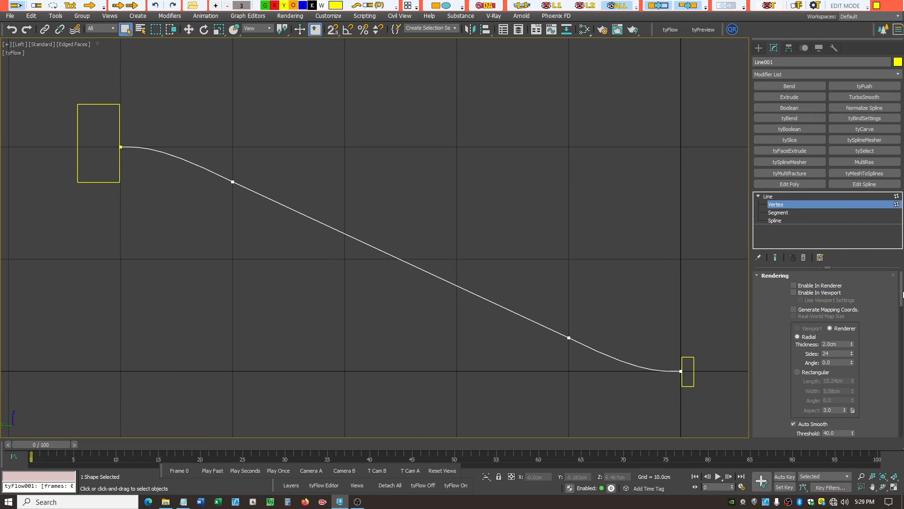
{"action": "left_click_drag", "start_coordinate": [903, 295], "coordinate": [903, 421]}
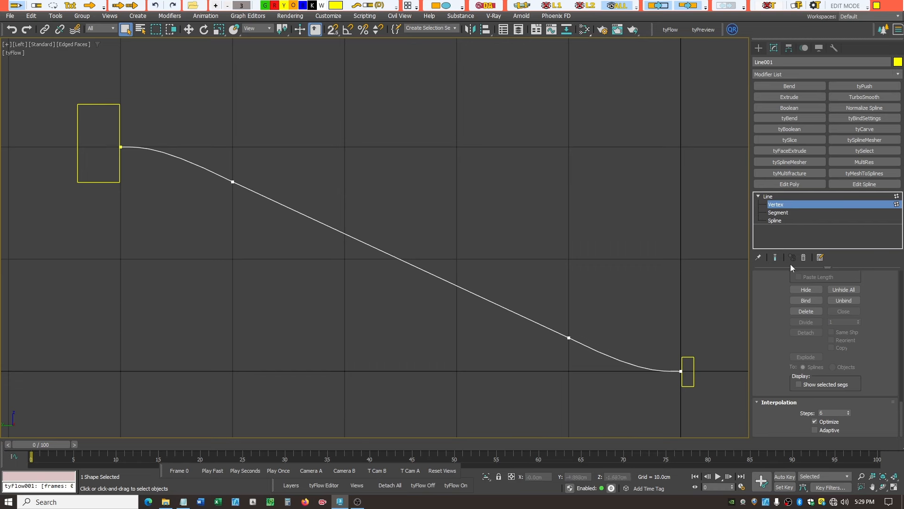
{"action": "left_click_drag", "start_coordinate": [902, 415], "coordinate": [902, 280]}
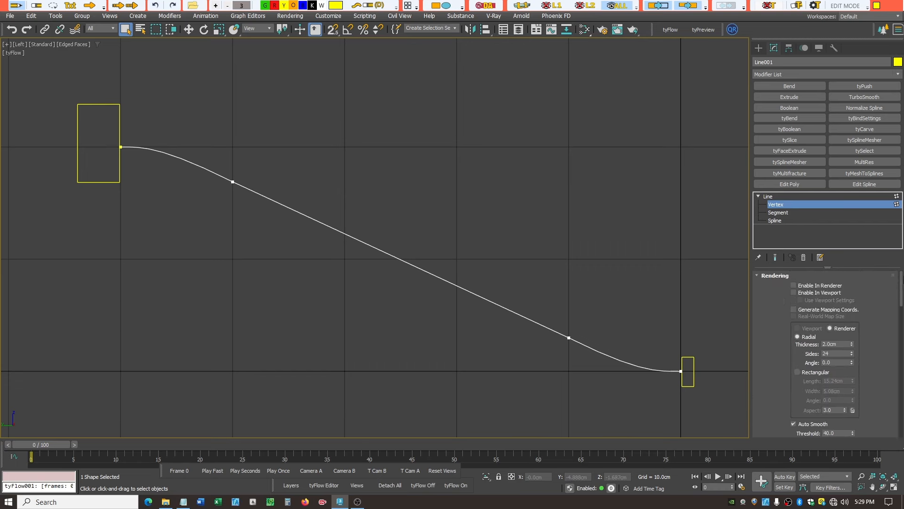
{"action": "left_click", "coordinate": [793, 293]}
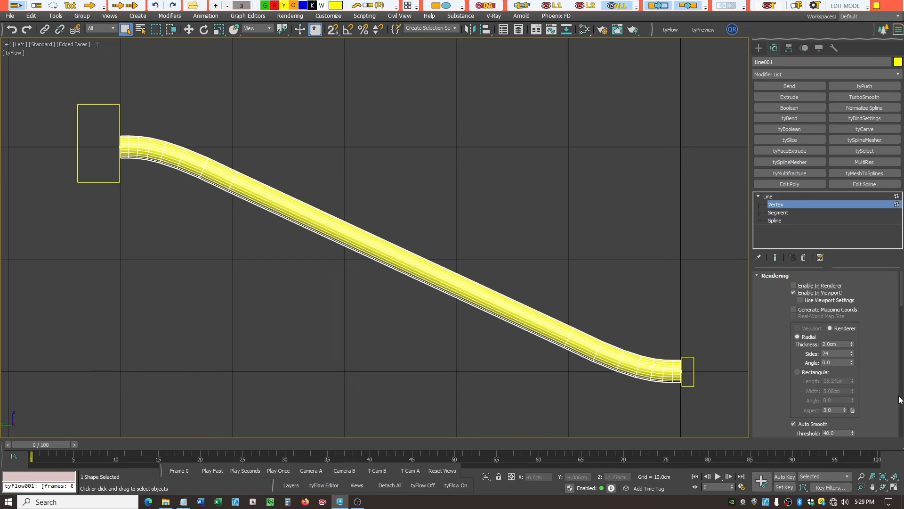
Set the line's interpolation to 12 steps.
{"action": "left_click_drag", "start_coordinate": [903, 296], "coordinate": [897, 444]}
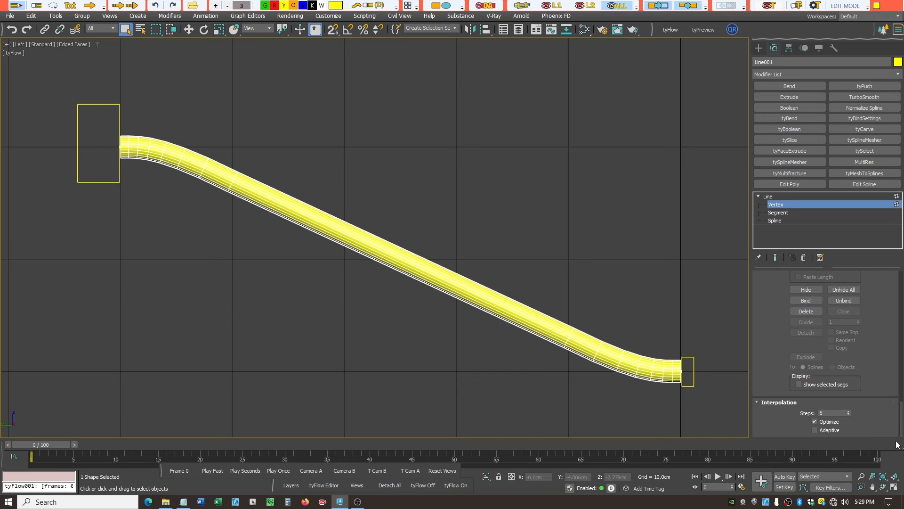
{"action": "left_click", "coordinate": [848, 411]}
{"action": "left_click", "coordinate": [848, 411]}
{"action": "left_click", "coordinate": [848, 411]}
{"action": "double_click", "coordinate": [832, 413]}
{"action": "type", "text": "12"}
{"action": "key", "text": "Return"}
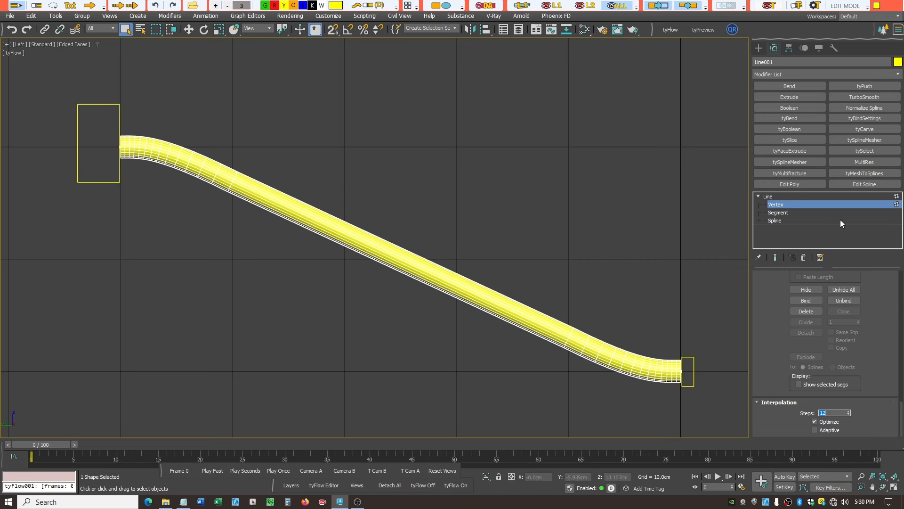
Add an Edit Poly modifier to the line and select the whole tube at Element level.
{"action": "left_click", "coordinate": [767, 196]}
{"action": "left_click", "coordinate": [759, 197]}
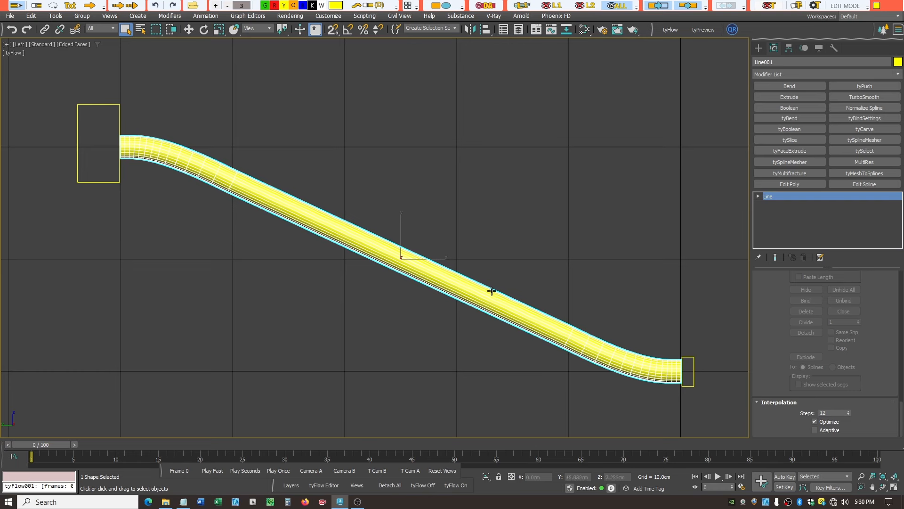
{"action": "left_click", "coordinate": [783, 185]}
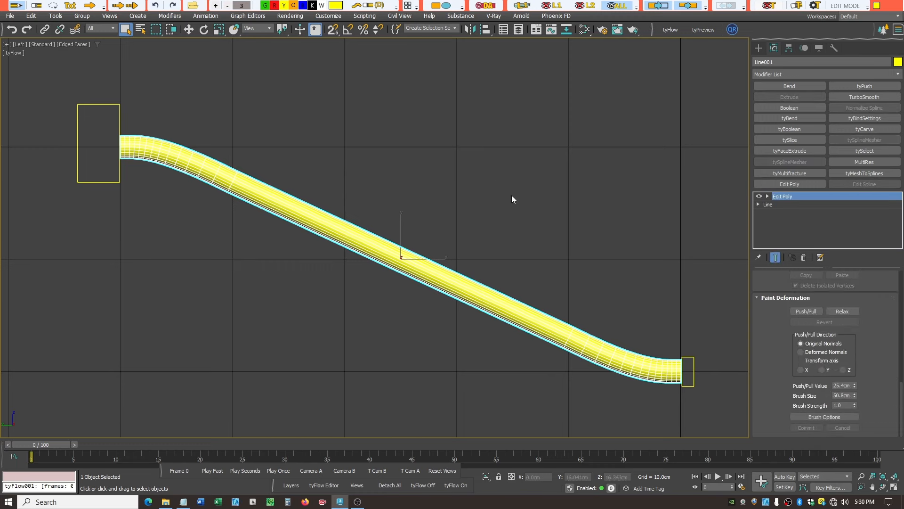
{"action": "left_click", "coordinate": [767, 196]}
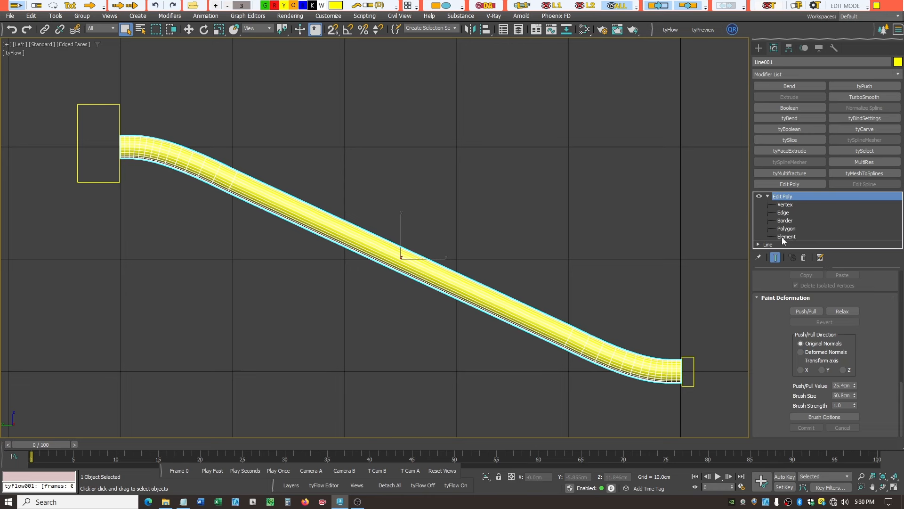
{"action": "left_click", "coordinate": [792, 240]}
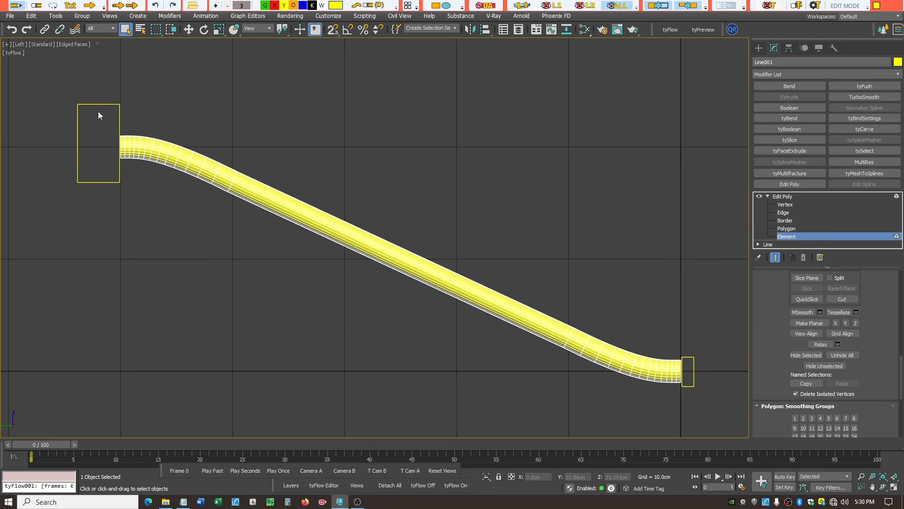
{"action": "left_click_drag", "start_coordinate": [96, 89], "coordinate": [717, 429]}
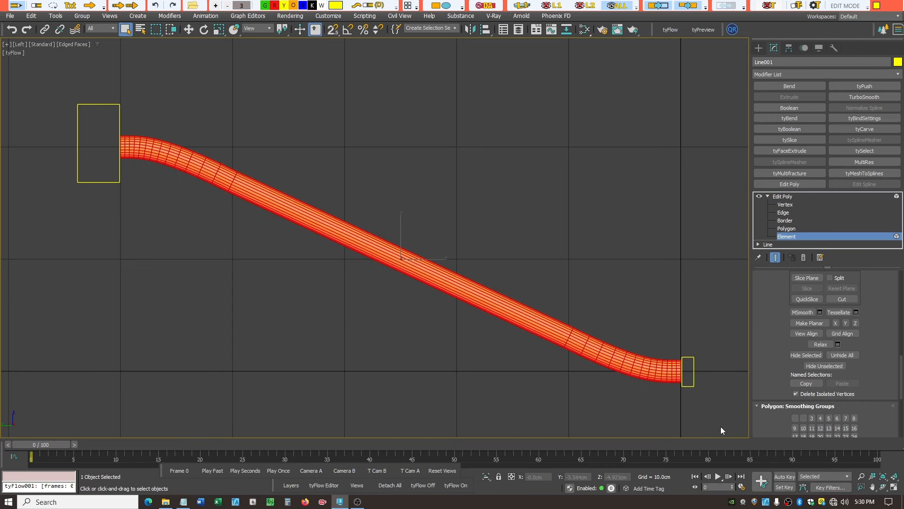
Review the multi-material in the Slate Material Editor and the tube element's material ID, and leave Element level.
{"action": "left_click", "coordinate": [584, 31]}
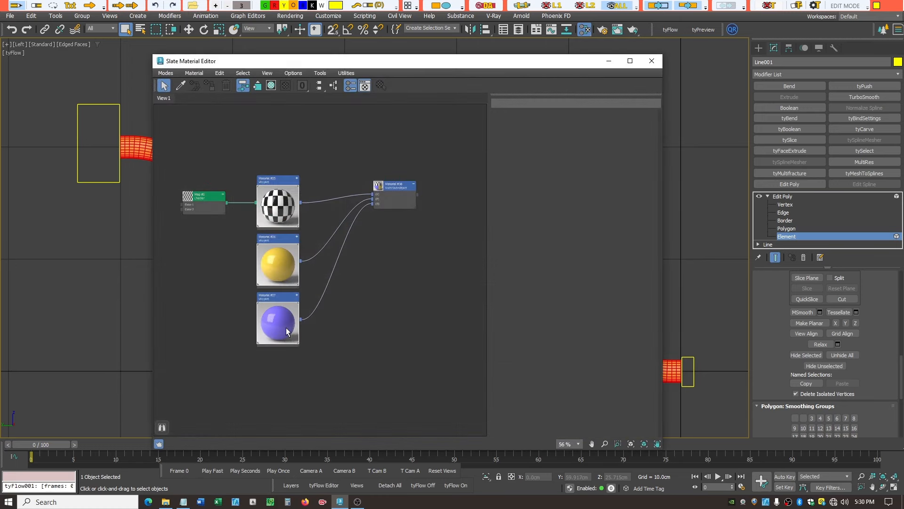
{"action": "left_click", "coordinate": [652, 61]}
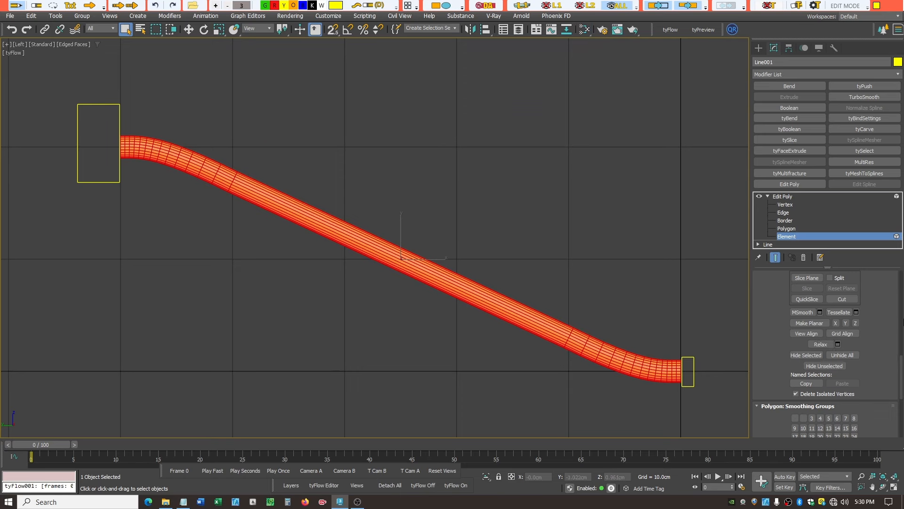
{"action": "scroll", "coordinate": [902, 377], "scroll_direction": "down", "scroll_amount": 3}
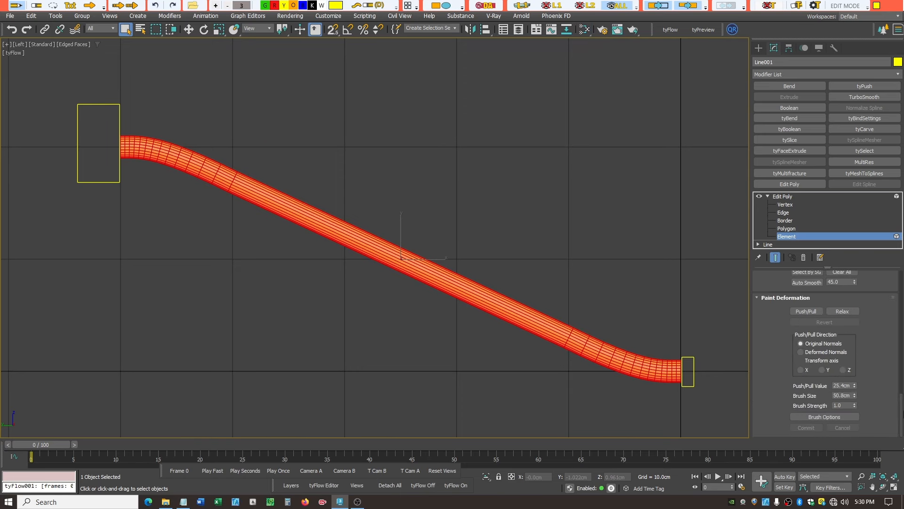
{"action": "scroll", "coordinate": [901, 386], "scroll_direction": "up", "scroll_amount": 3}
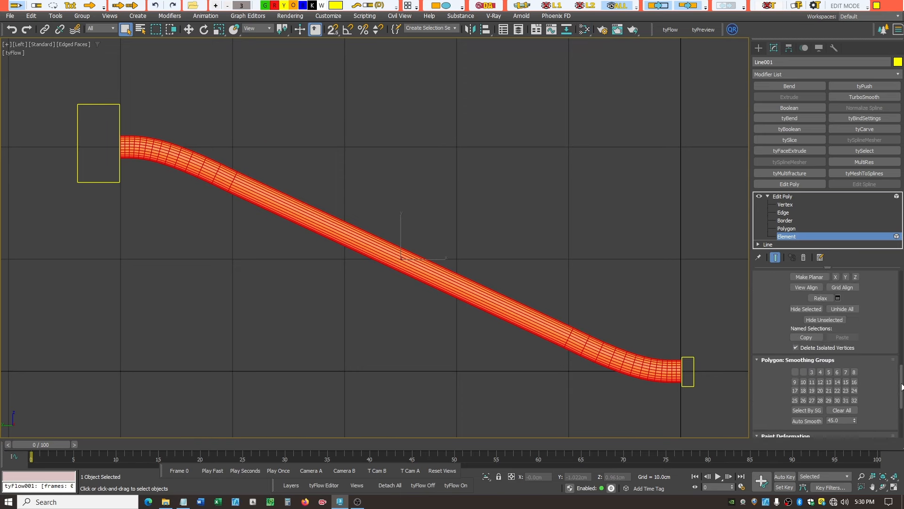
{"action": "scroll", "coordinate": [901, 387], "scroll_direction": "up", "scroll_amount": 5}
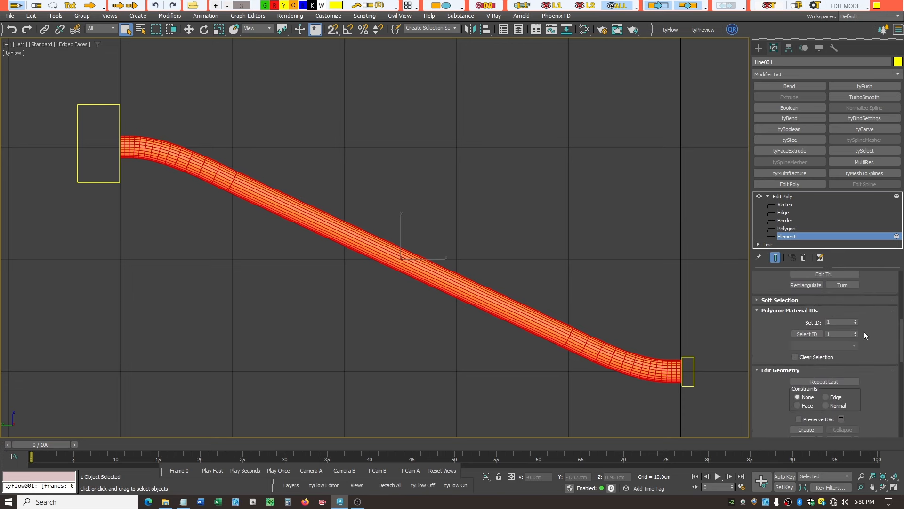
{"action": "left_click", "coordinate": [841, 321]}
{"action": "left_click", "coordinate": [782, 197]}
{"action": "left_click", "coordinate": [767, 196]}
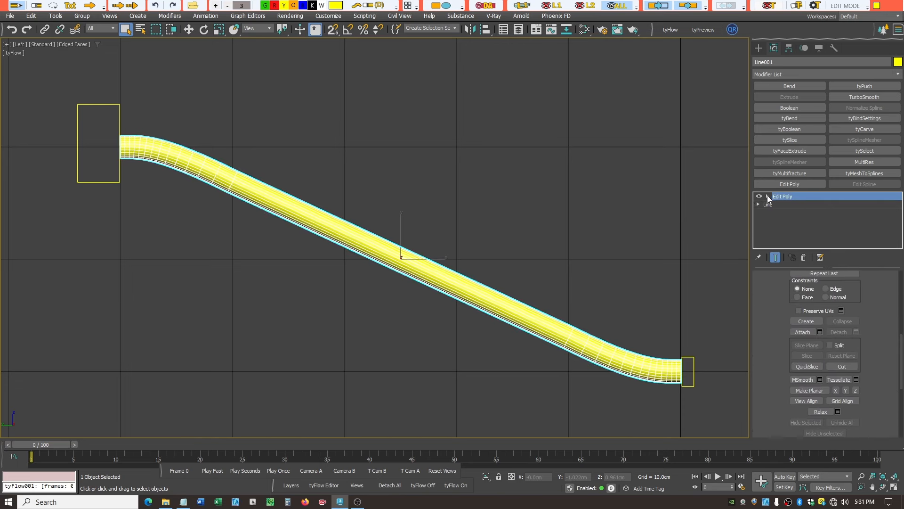
Delete the two guide rectangles at the upper and lower ends of the tube.
{"action": "left_click", "coordinate": [579, 221]}
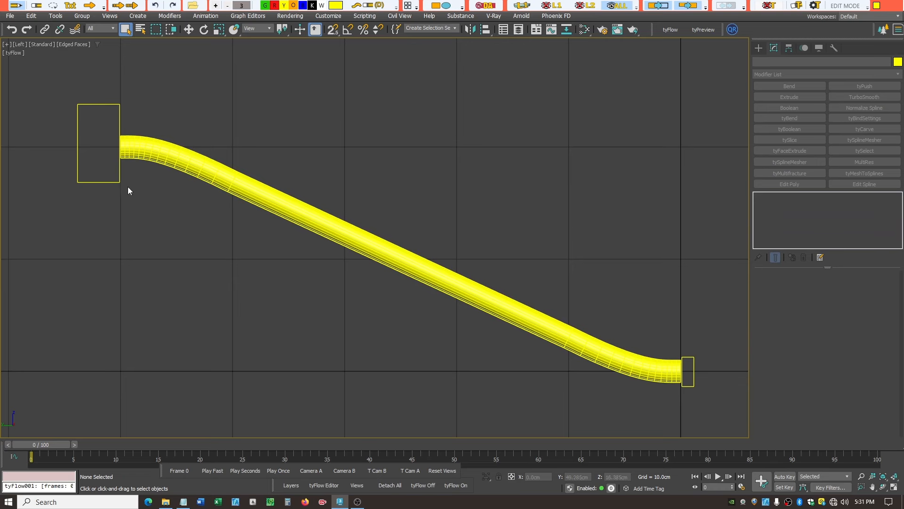
{"action": "left_click", "coordinate": [119, 178]}
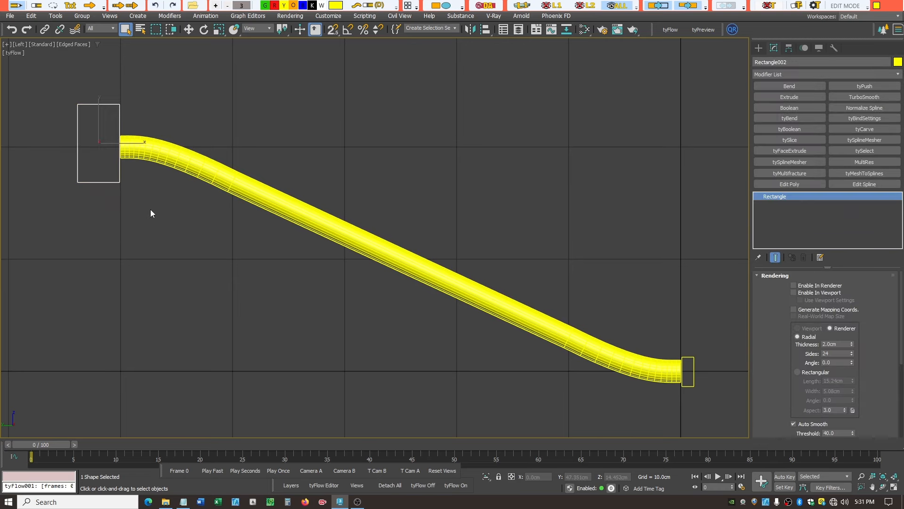
{"action": "key", "text": "Delete"}
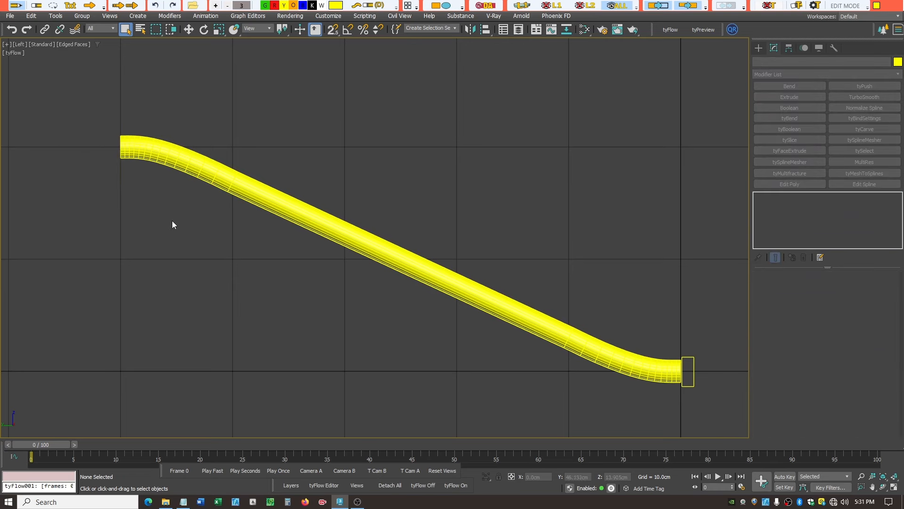
{"action": "left_click", "coordinate": [692, 379]}
{"action": "key", "text": "Delete"}
Clone the tube as an independent copy named Line002 in the Top view.
{"action": "left_click", "coordinate": [894, 486]}
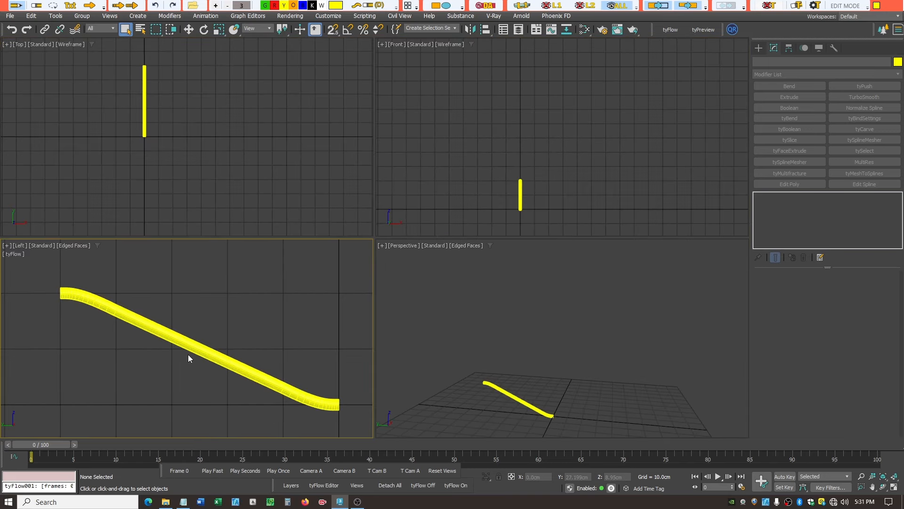
{"action": "left_click", "coordinate": [187, 353]}
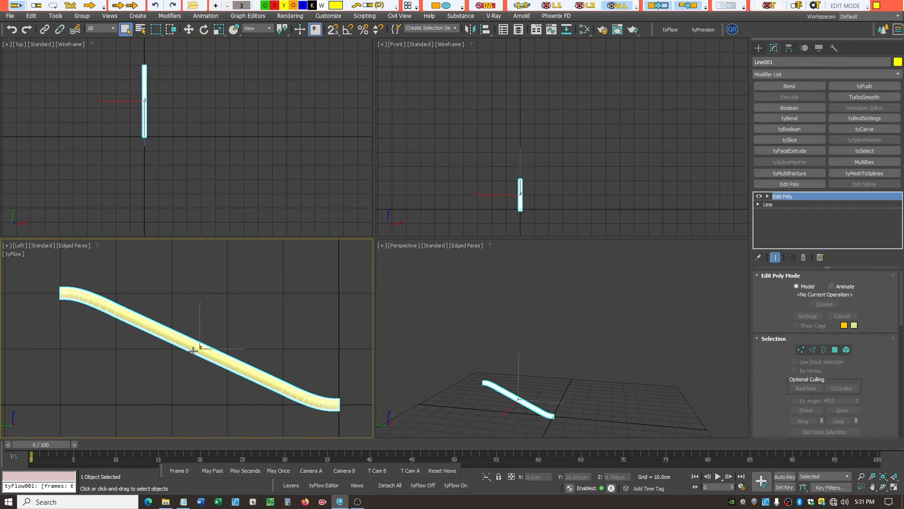
{"action": "left_click", "coordinate": [873, 478]}
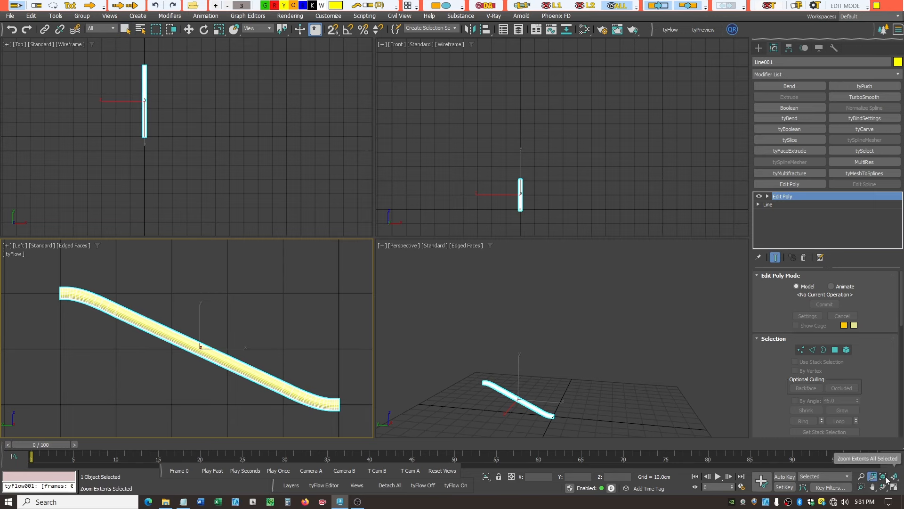
{"action": "left_click", "coordinate": [887, 479]}
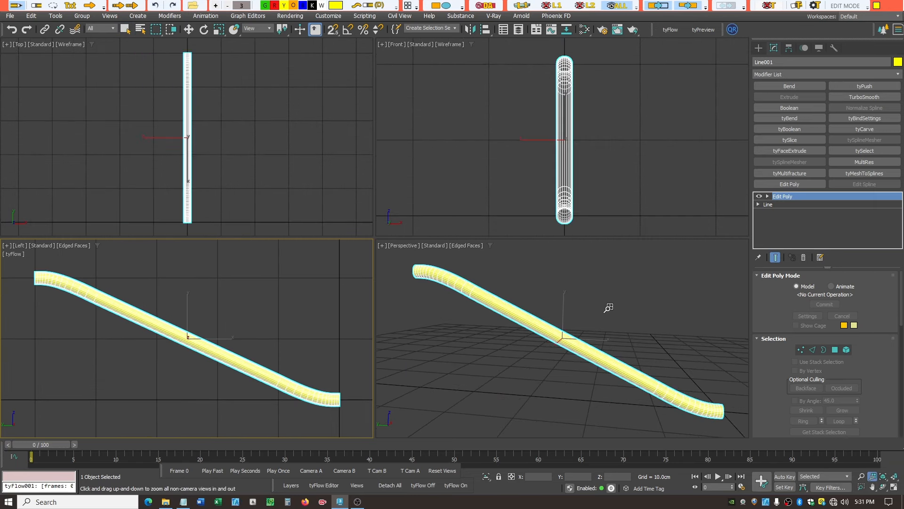
{"action": "left_click", "coordinate": [188, 29]}
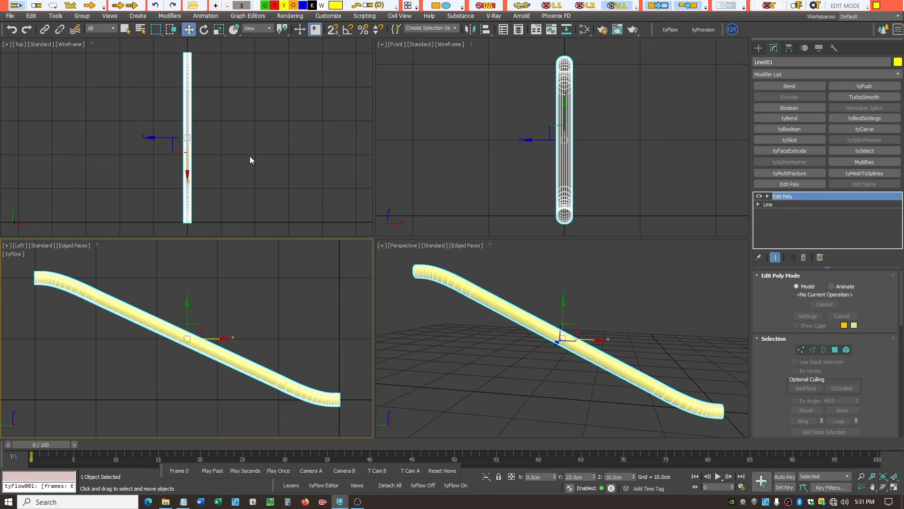
{"action": "left_click", "coordinate": [222, 149]}
{"action": "left_click", "coordinate": [185, 128]}
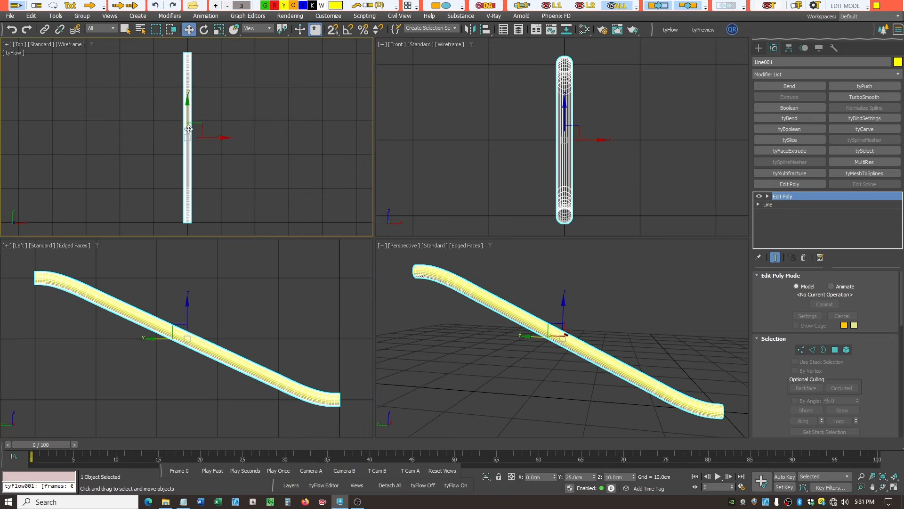
{"action": "right_click", "coordinate": [189, 128]}
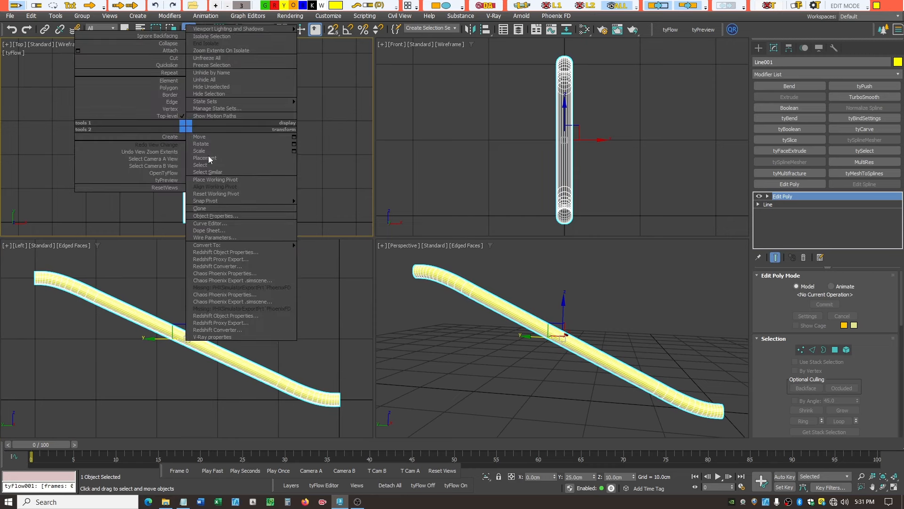
{"action": "left_click", "coordinate": [221, 210]}
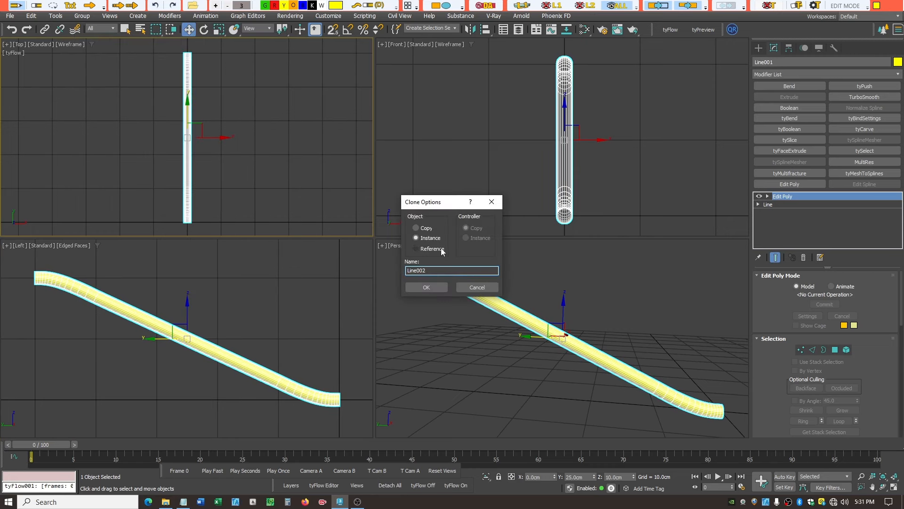
{"action": "left_click", "coordinate": [425, 227]}
{"action": "left_click", "coordinate": [427, 286]}
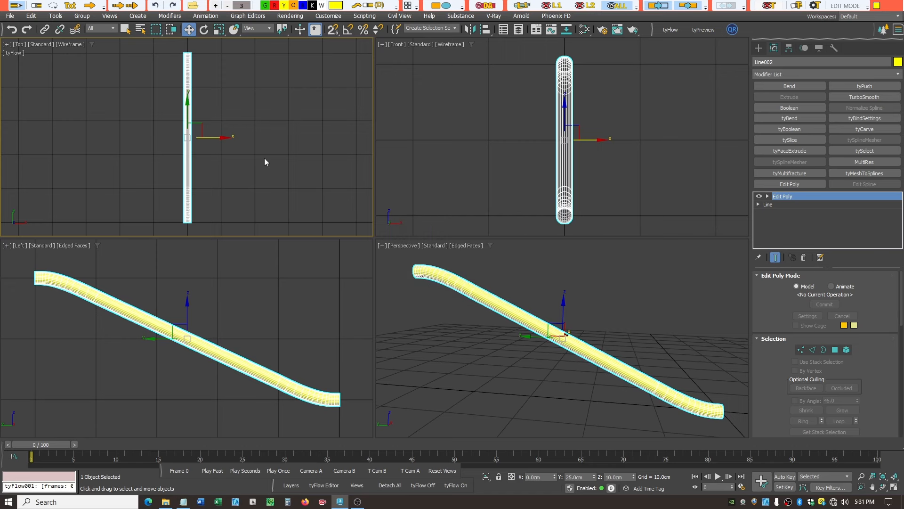
Offset the cloned tube by 12 cm along X using exact move values to form the second rail.
{"action": "right_click", "coordinate": [189, 30]}
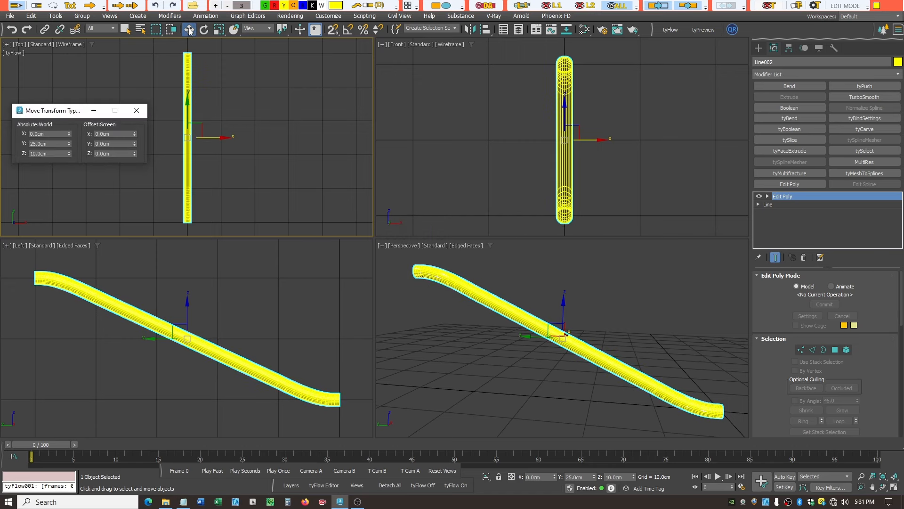
{"action": "left_click", "coordinate": [121, 134]}
{"action": "type", "text": "12"}
{"action": "key", "text": "Return"}
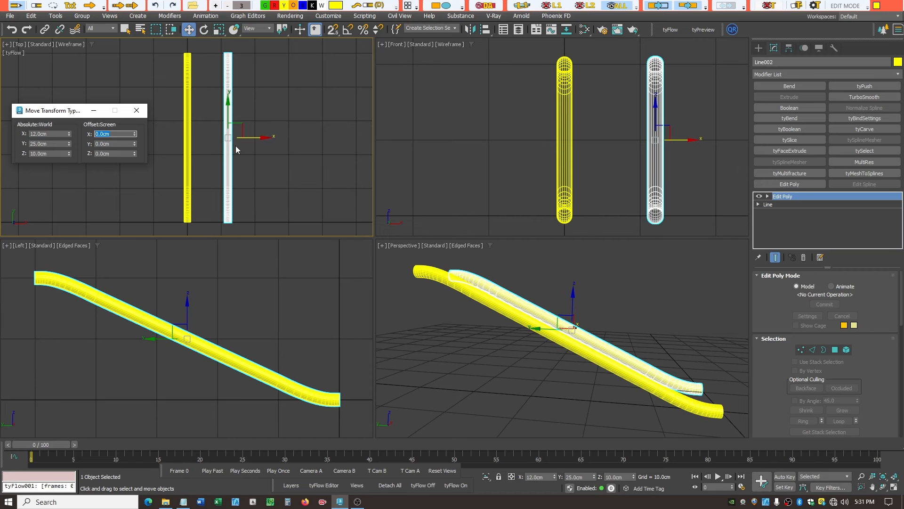
{"action": "left_click", "coordinate": [136, 110]}
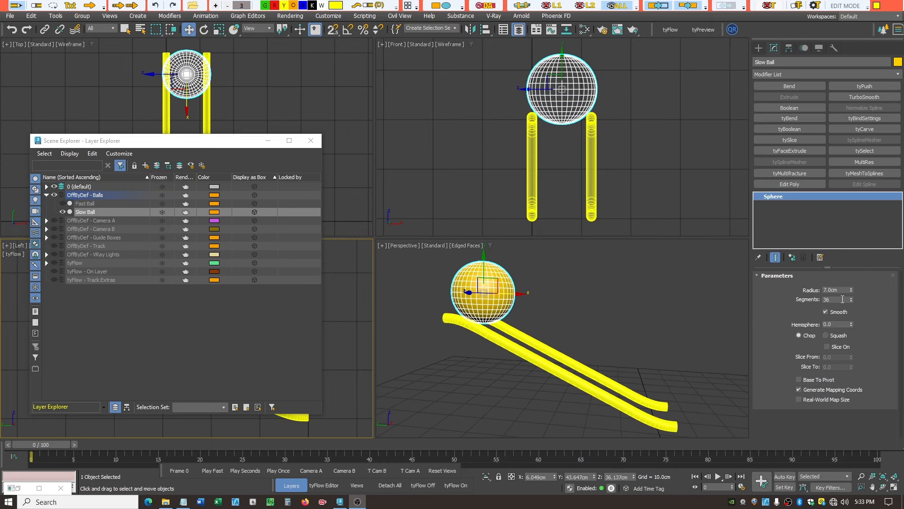
Open the tyFlow editor and review the PhysX Shape, Slow and Material ID operators of the Ball - Slow Test event.
{"action": "left_click", "coordinate": [674, 30]}
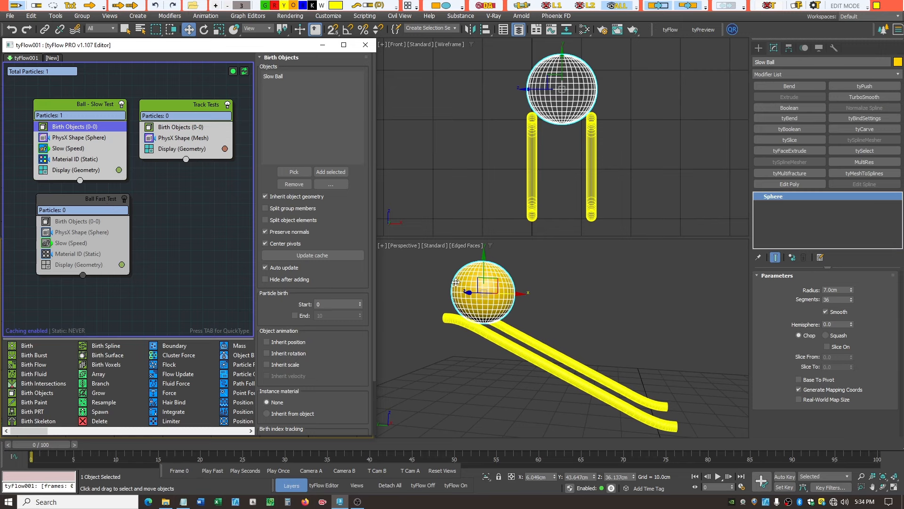
{"action": "left_click", "coordinate": [96, 137]}
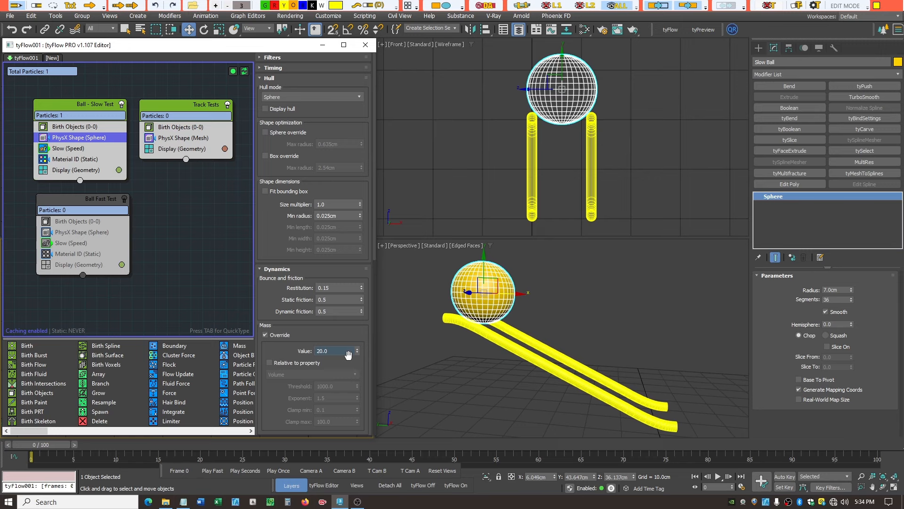
{"action": "left_click", "coordinate": [69, 148]}
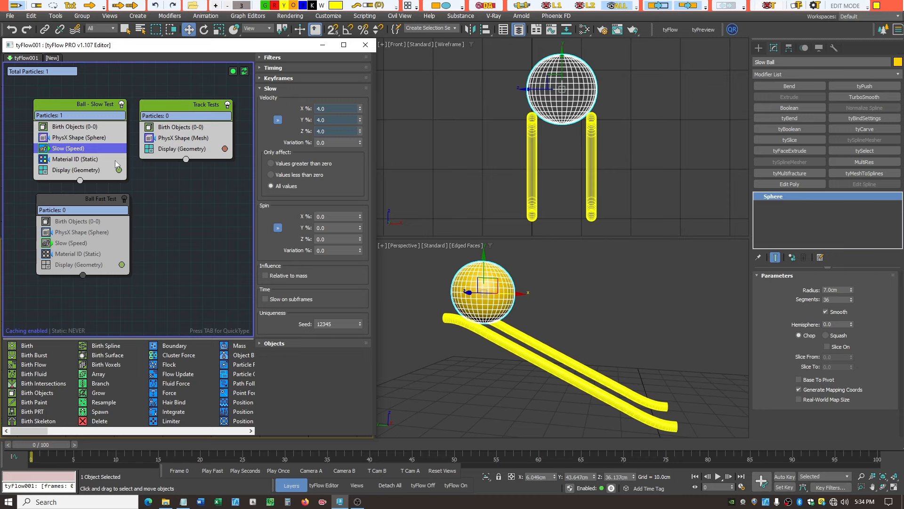
{"action": "left_click", "coordinate": [73, 160]}
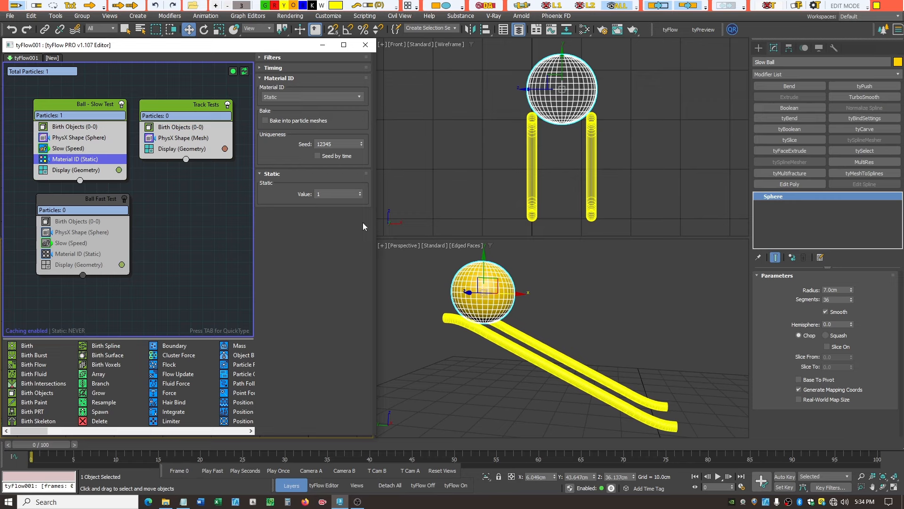
Add both rails, Line001 and Line002, to the Birth Objects operator of the Track Tests event.
{"action": "left_click", "coordinate": [177, 127]}
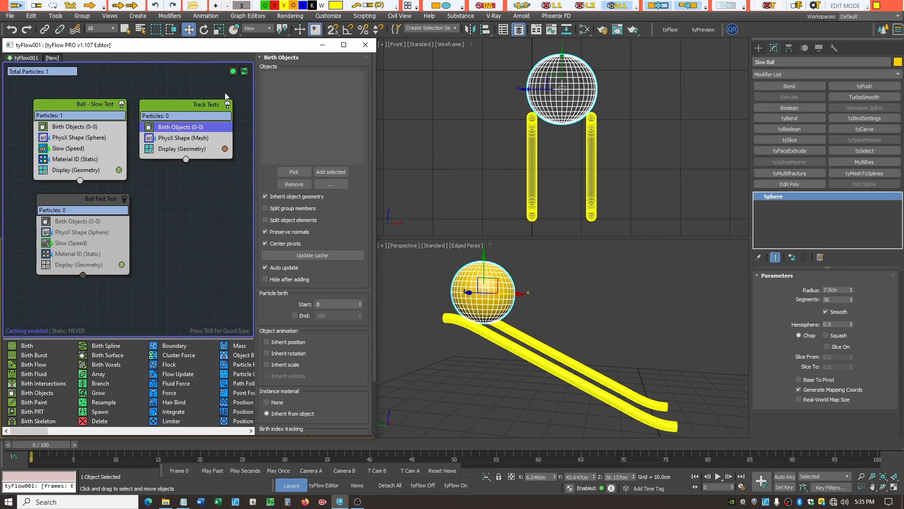
{"action": "left_click", "coordinate": [294, 172]}
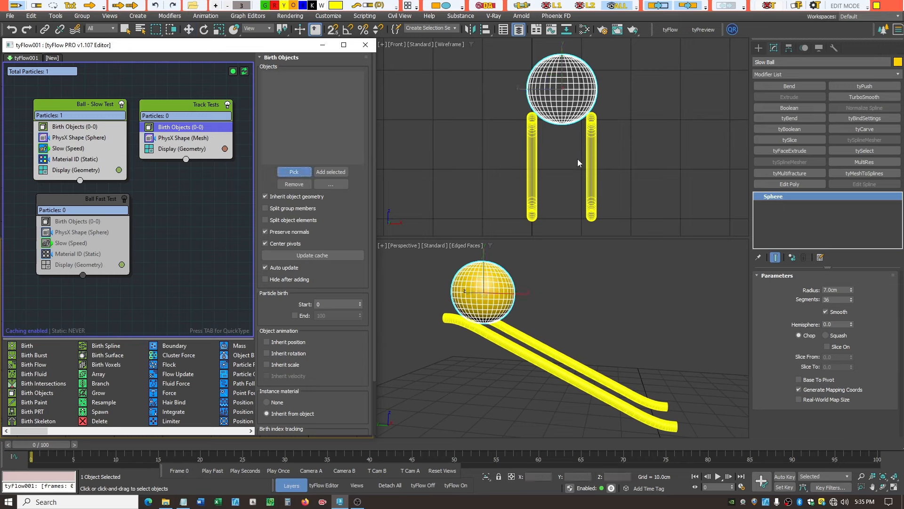
{"action": "left_click", "coordinate": [532, 169]}
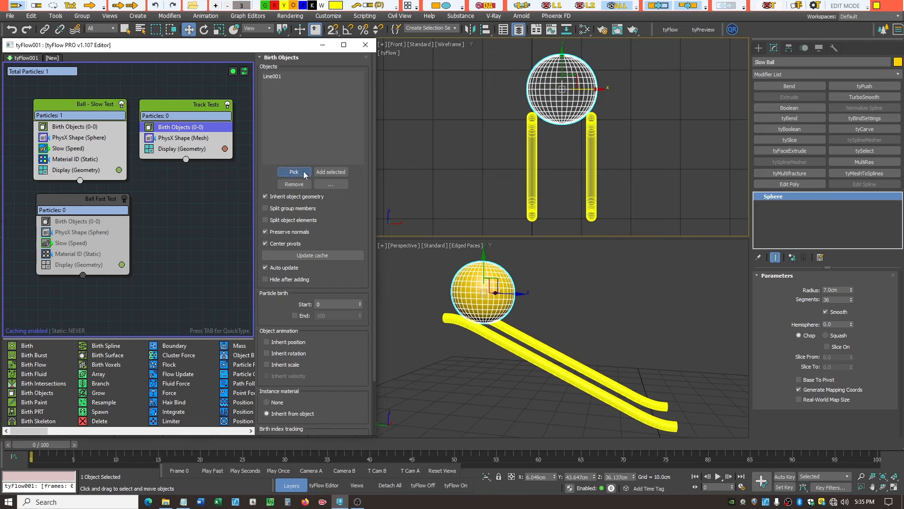
{"action": "left_click", "coordinate": [589, 175]}
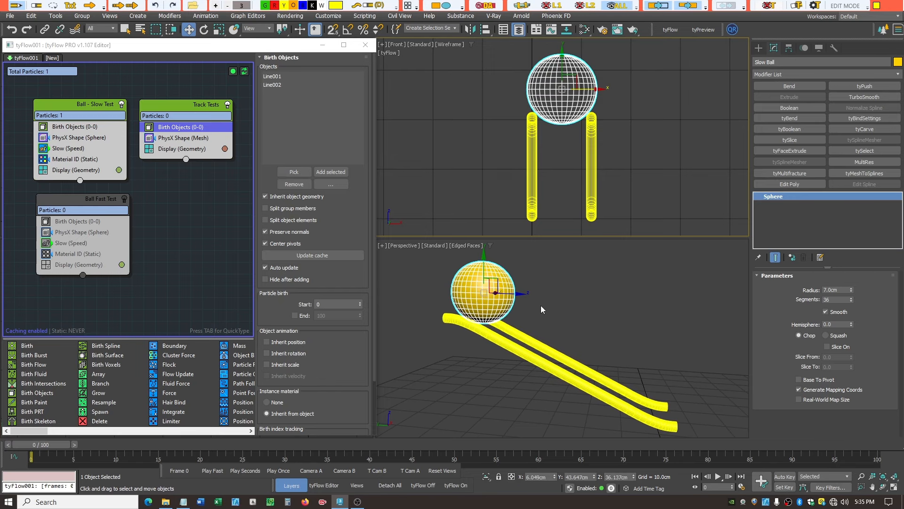
Enable hull display in the Track Tests event's PhysX Shape operator and switch tyFlow on.
{"action": "left_click", "coordinate": [195, 140]}
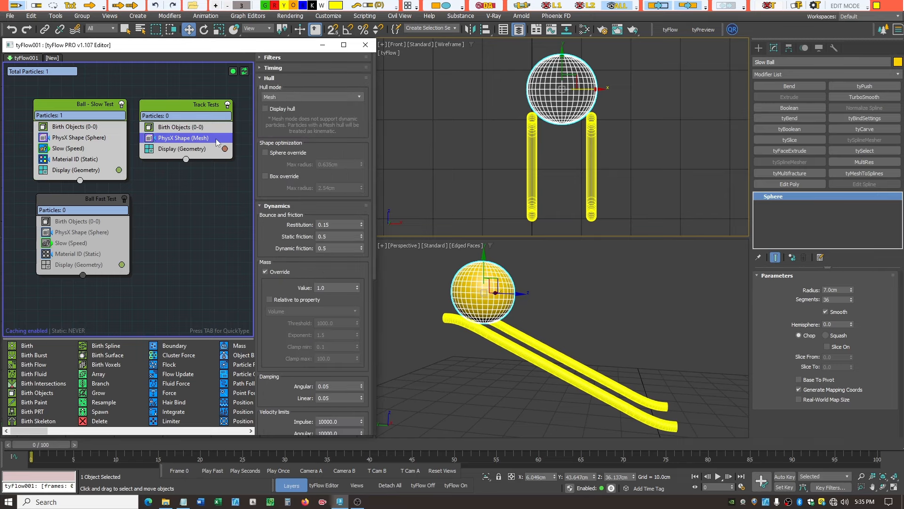
{"action": "left_click", "coordinate": [266, 108]}
{"action": "left_click", "coordinate": [456, 485]}
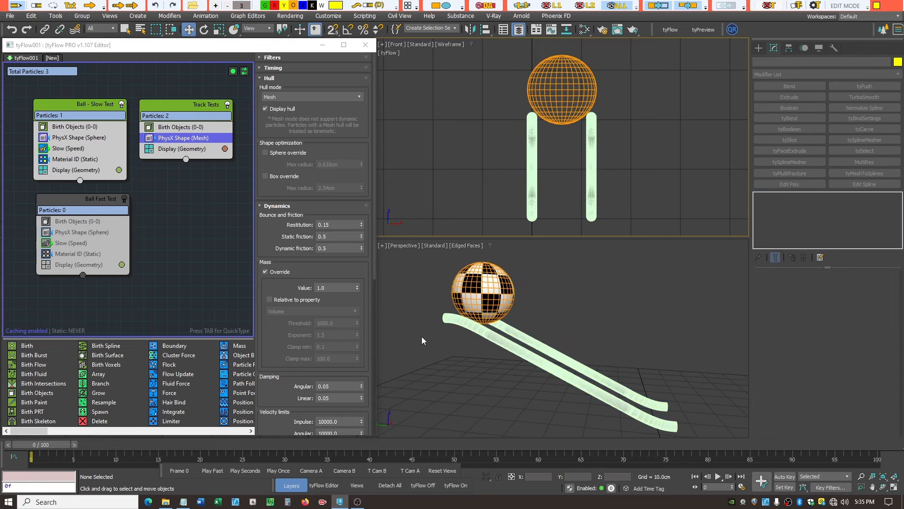
Compare the rails with their mesh hull display toggled off and on, ending with it enabled.
{"action": "left_click", "coordinate": [265, 108]}
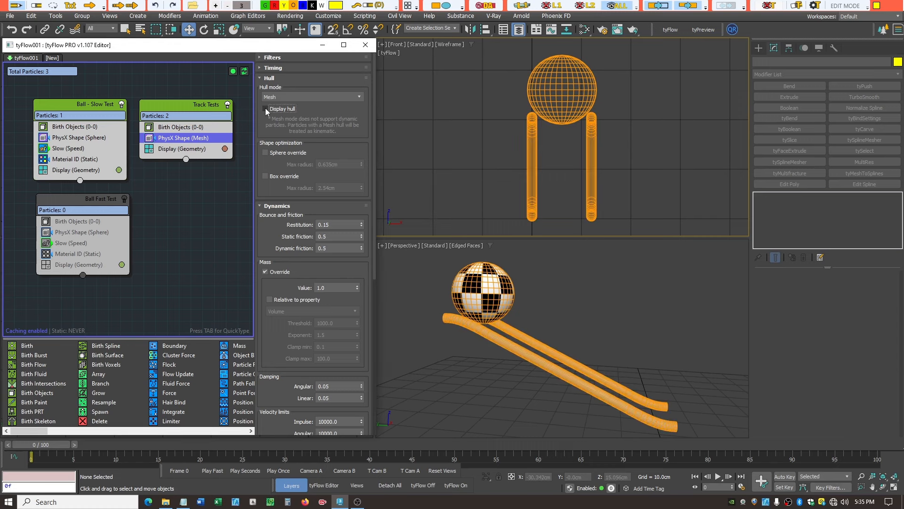
{"action": "left_click", "coordinate": [265, 108]}
{"action": "left_click", "coordinate": [265, 108]}
{"action": "left_click", "coordinate": [265, 109]}
{"action": "left_click", "coordinate": [265, 108]}
{"action": "left_click", "coordinate": [265, 108]}
{"action": "left_click", "coordinate": [265, 108]}
{"action": "left_click", "coordinate": [264, 108]}
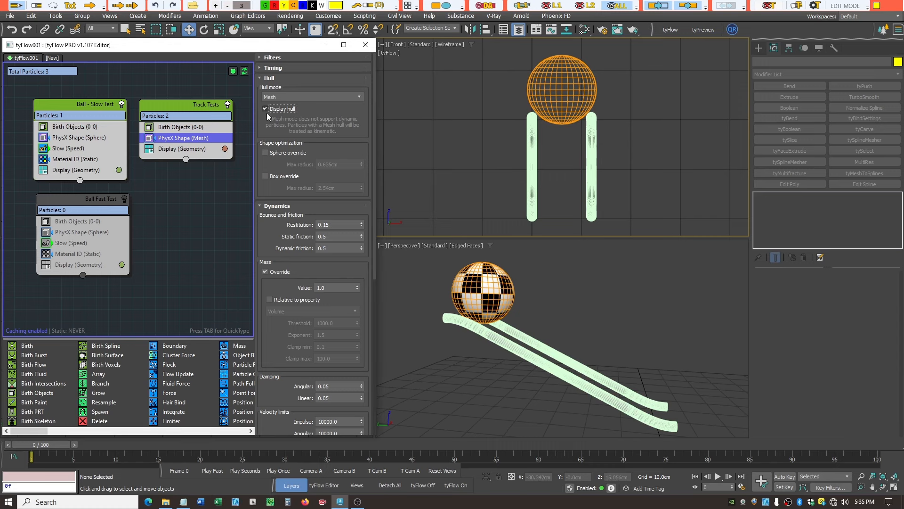
Turn off Edged Faces in the perspective viewport.
{"action": "left_click", "coordinate": [465, 245]}
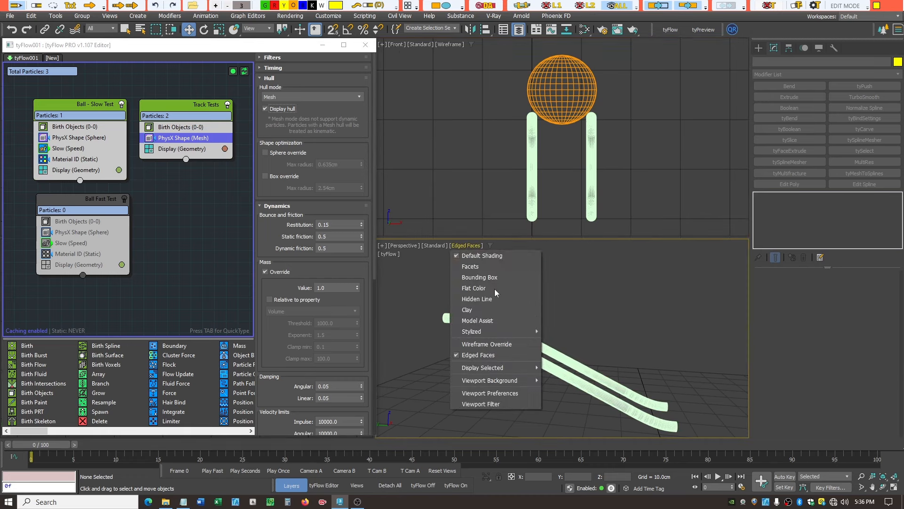
{"action": "left_click", "coordinate": [482, 354]}
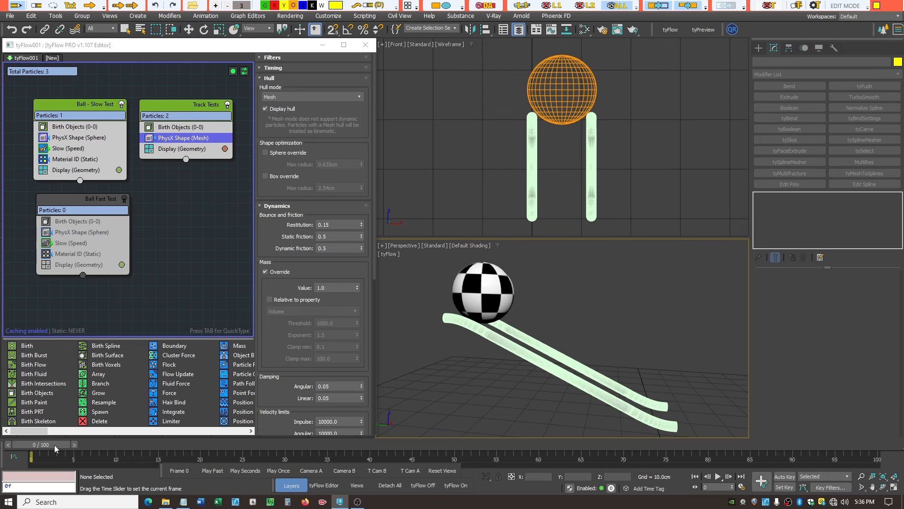
Scrub the simulation forward to frame 18 and back to frame 8 to examine the ball's roll down the rails.
{"action": "left_click_drag", "start_coordinate": [55, 445], "coordinate": [203, 502]}
{"action": "key", "text": "w"}
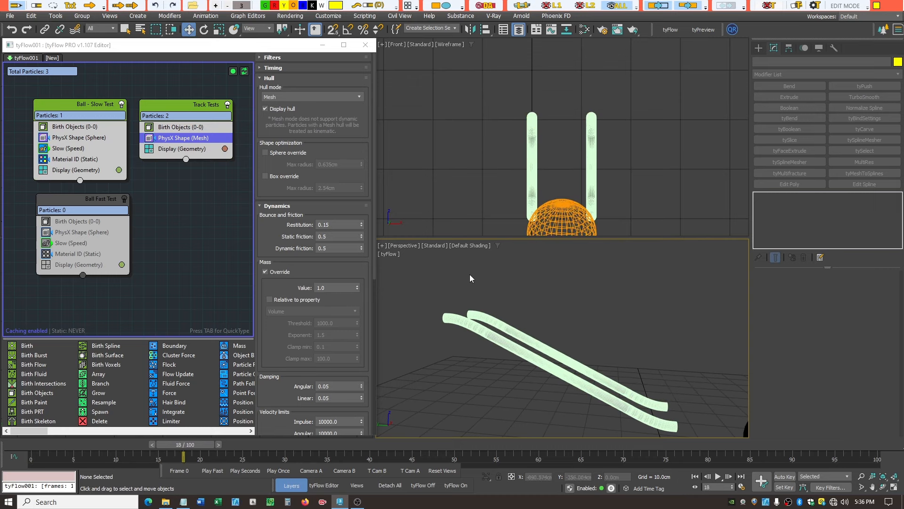
{"action": "scroll", "coordinate": [447, 270], "scroll_direction": "down", "scroll_amount": 3}
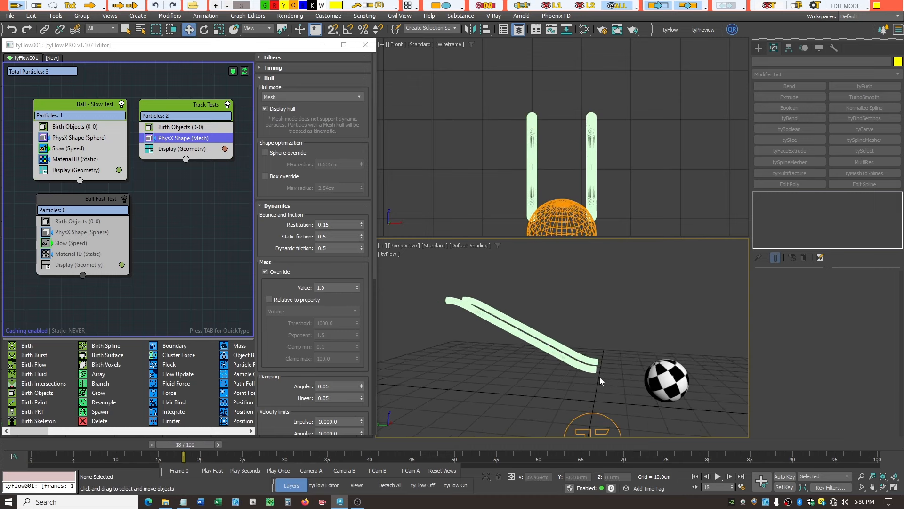
{"action": "left_click_drag", "start_coordinate": [198, 448], "coordinate": [121, 452]}
{"action": "key", "text": "w"}
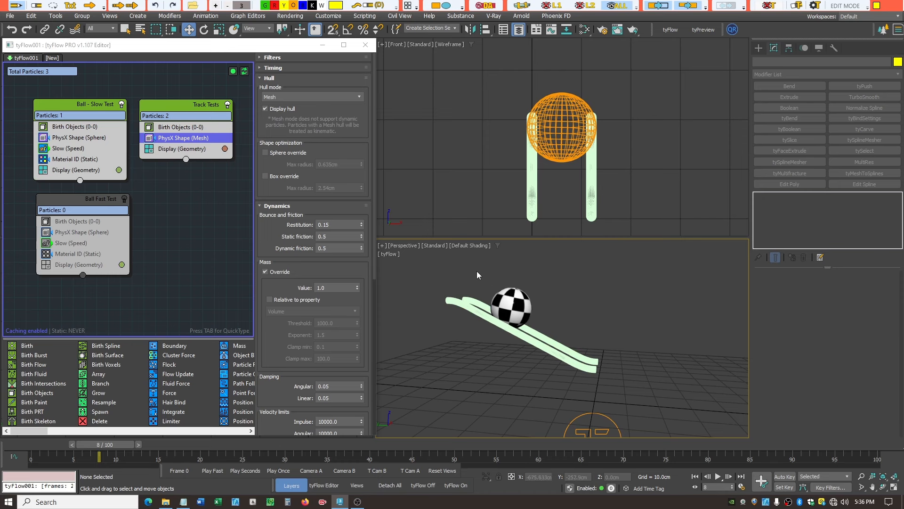
Switch tyFlow off and minimize the tyFlow editor and Layer Explorer windows.
{"action": "left_click", "coordinate": [425, 487]}
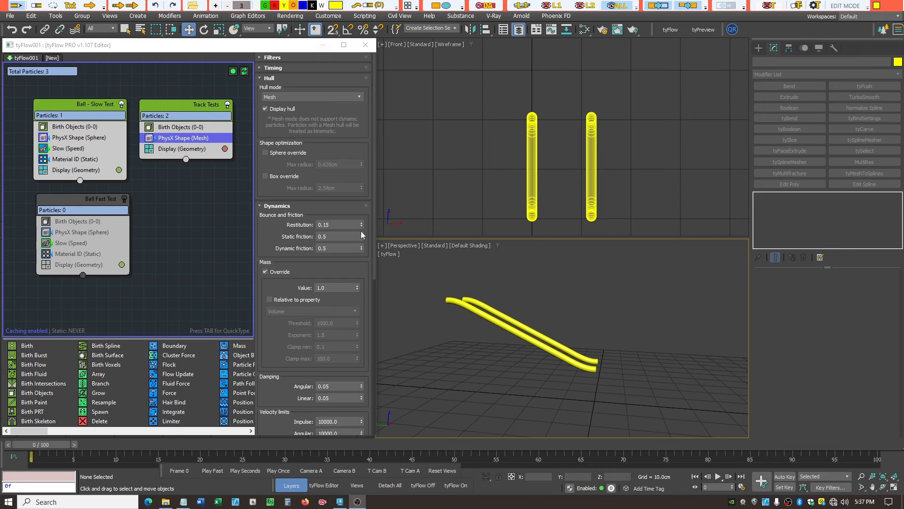
{"action": "left_click", "coordinate": [323, 45]}
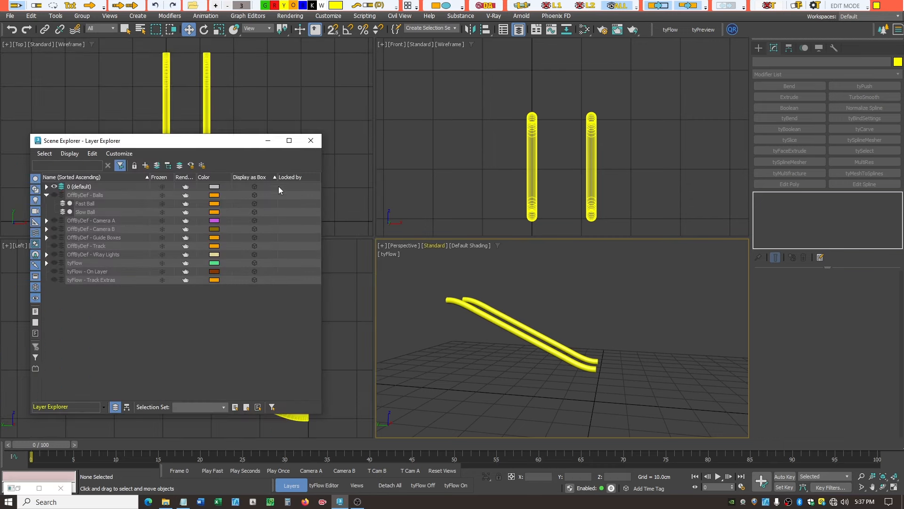
{"action": "left_click", "coordinate": [268, 141]}
Group the two S-curve rails in the maximized Left viewport, keeping the default group name.
{"action": "left_click", "coordinate": [232, 313]}
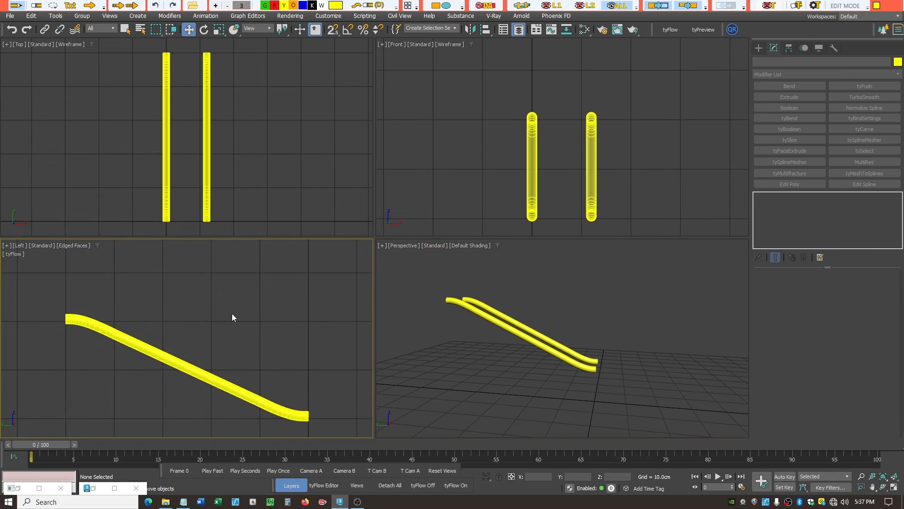
{"action": "left_click", "coordinate": [893, 486]}
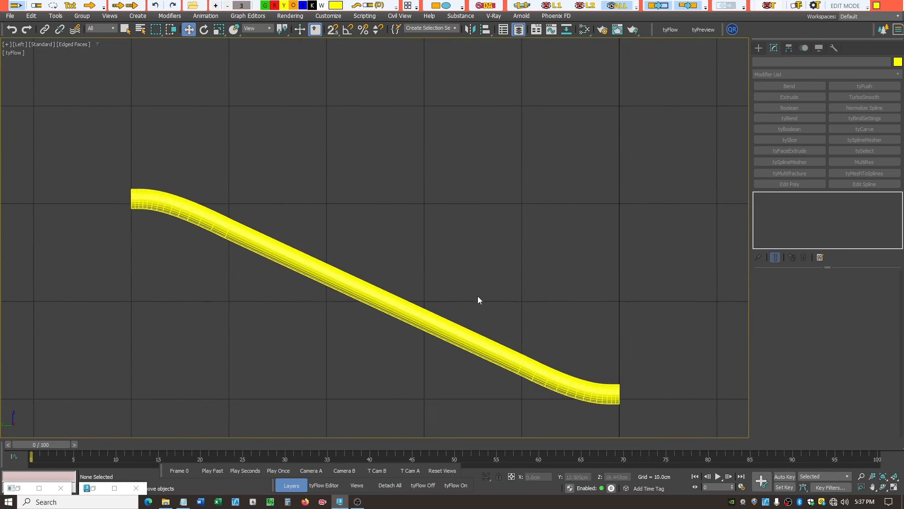
{"action": "scroll", "coordinate": [358, 234], "scroll_direction": "down", "scroll_amount": 5}
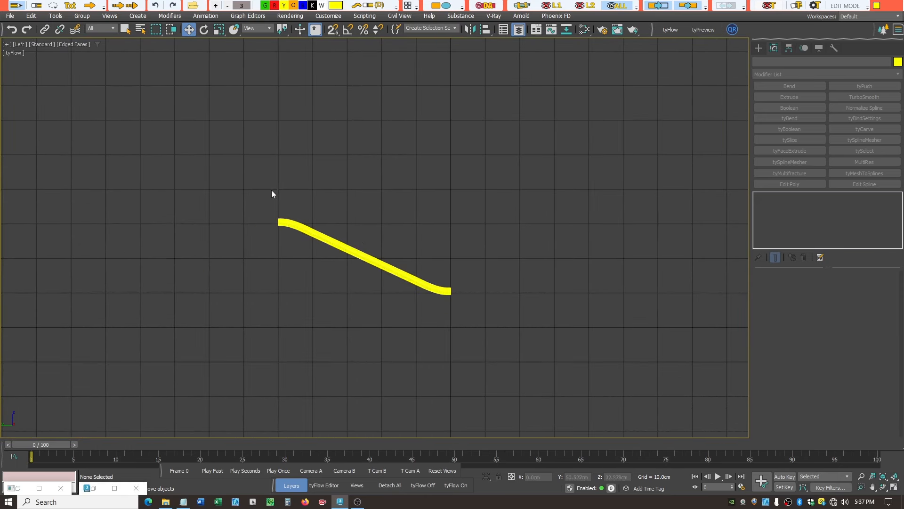
{"action": "left_click_drag", "start_coordinate": [342, 274], "coordinate": [492, 310]}
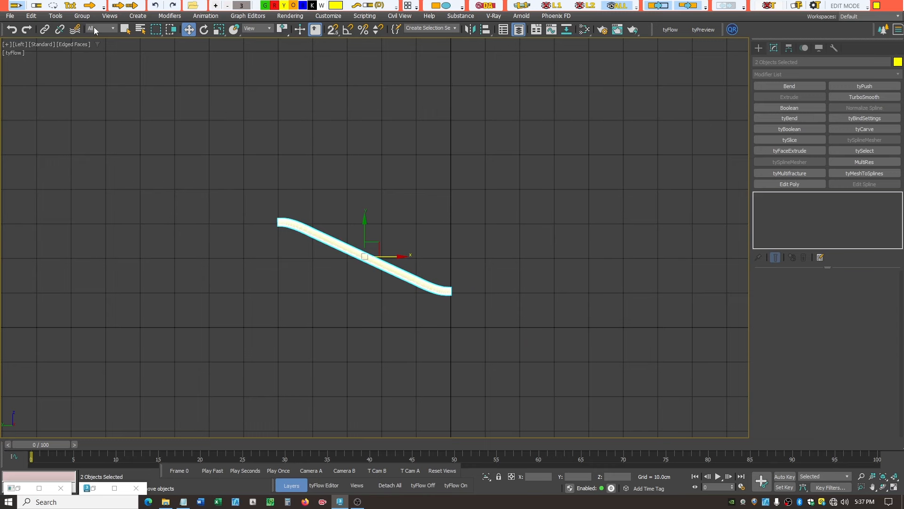
{"action": "left_click", "coordinate": [82, 17]}
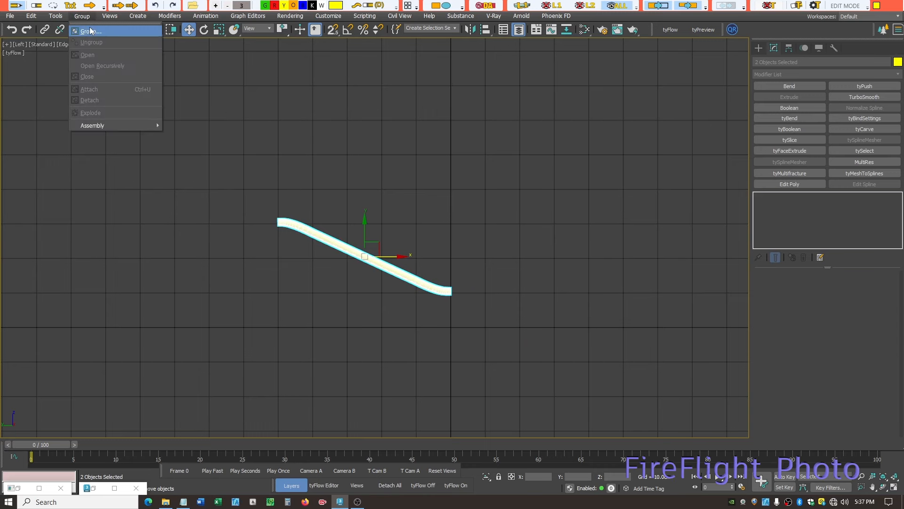
{"action": "left_click", "coordinate": [89, 29]}
{"action": "left_click", "coordinate": [448, 267]}
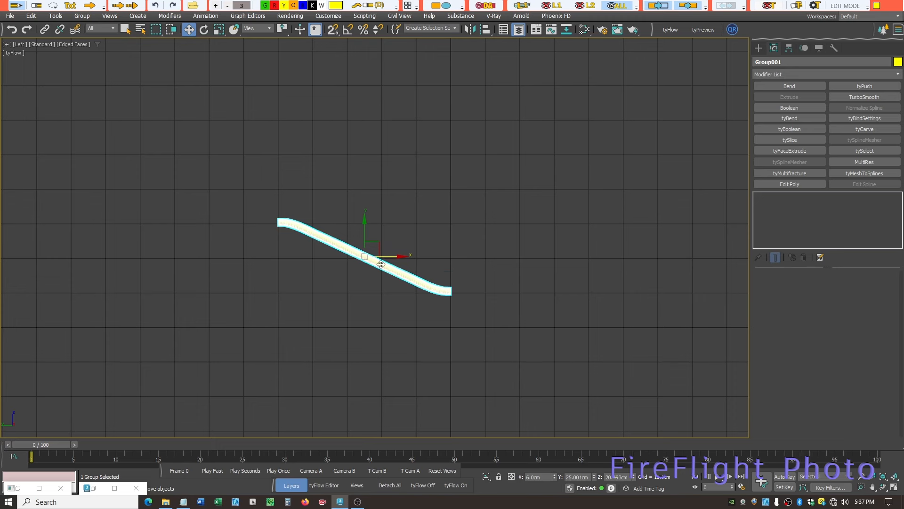
Clone the rail group once as an instance, placed just beyond and below the original's lower end.
{"action": "mouse_move", "coordinate": [372, 243]}
{"action": "left_mouse_down", "text": "shift"}
{"action": "mouse_move", "coordinate": [516, 281]}
{"action": "mouse_move", "coordinate": [548, 307]}
{"action": "left_mouse_up", "text": "shift"}
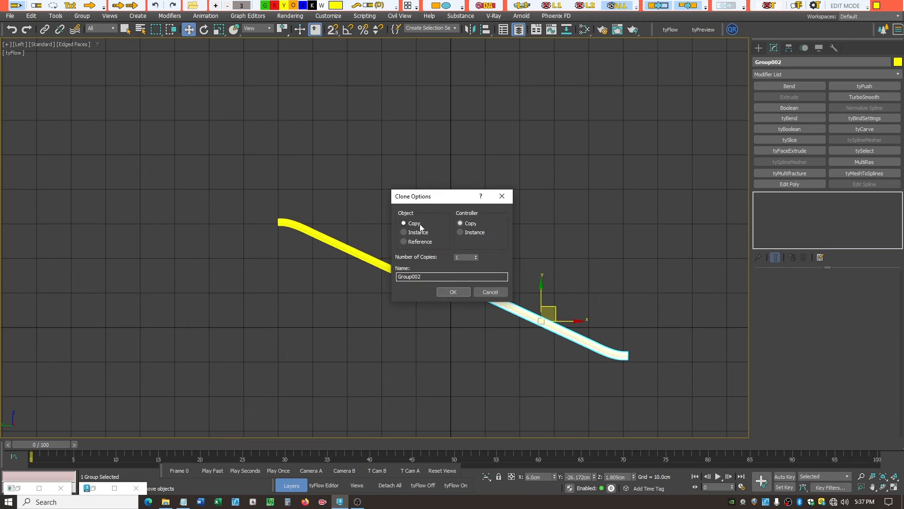
{"action": "left_click", "coordinate": [411, 232]}
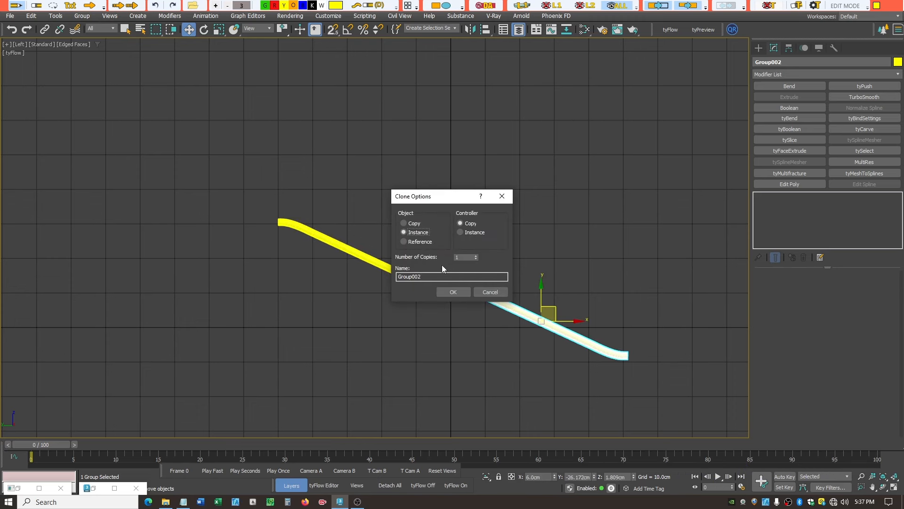
{"action": "left_click", "coordinate": [456, 293]}
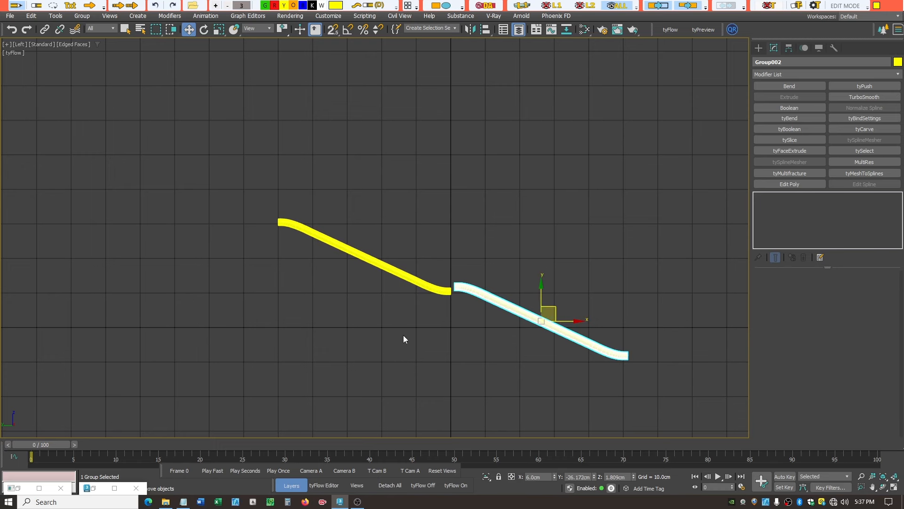
Move the original group to about Y 44.8, Z 58.8 cm and the instance to about Y -8, Z 39 cm.
{"action": "left_click", "coordinate": [394, 270]}
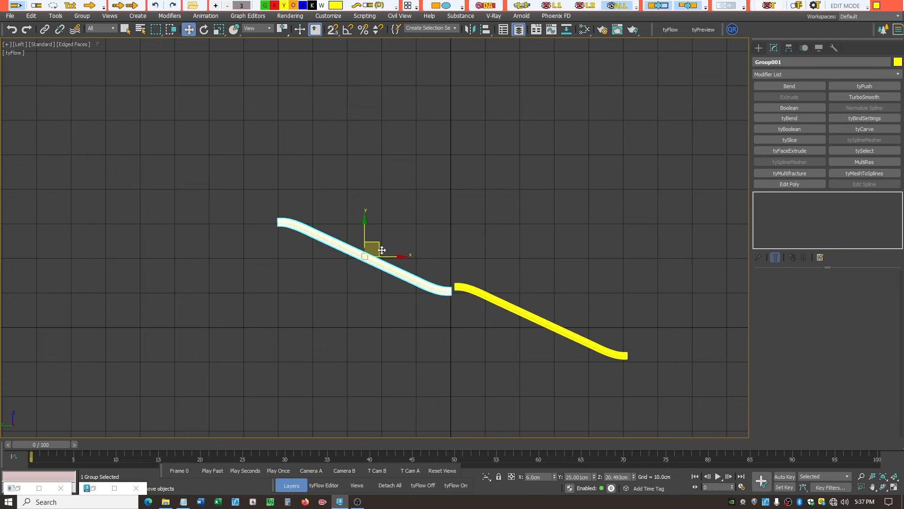
{"action": "left_click_drag", "start_coordinate": [382, 250], "coordinate": [309, 113]}
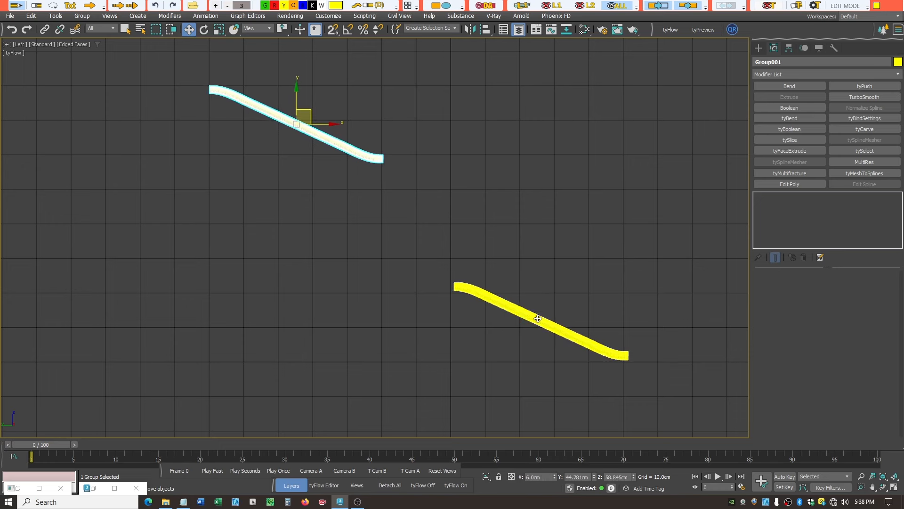
{"action": "left_click", "coordinate": [538, 318]}
{"action": "left_click_drag", "start_coordinate": [554, 307], "coordinate": [491, 179]}
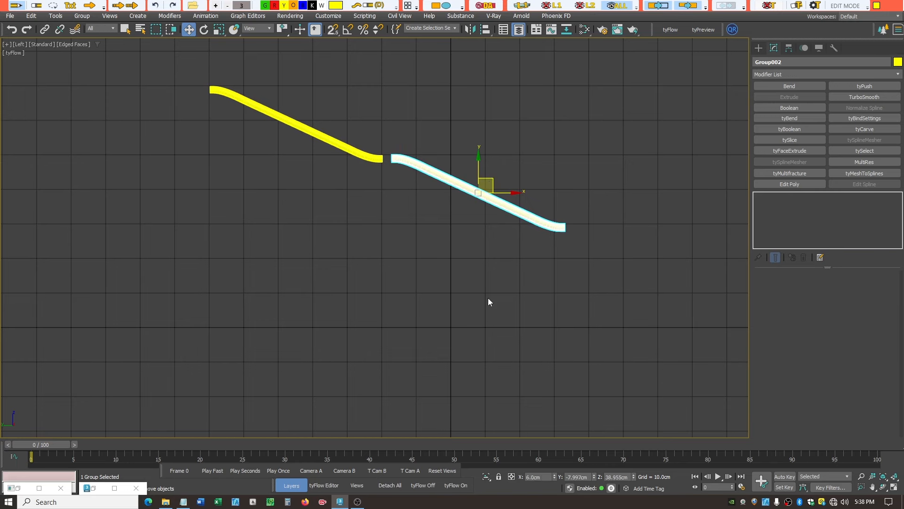
Move only the instanced group's pivot to the centre of its upper end face, at about Y 17.03, Z 48.96 cm.
{"action": "left_click", "coordinate": [487, 133]}
{"action": "scroll", "coordinate": [486, 133], "scroll_direction": "up", "scroll_amount": 5}
{"action": "left_click", "coordinate": [480, 261]}
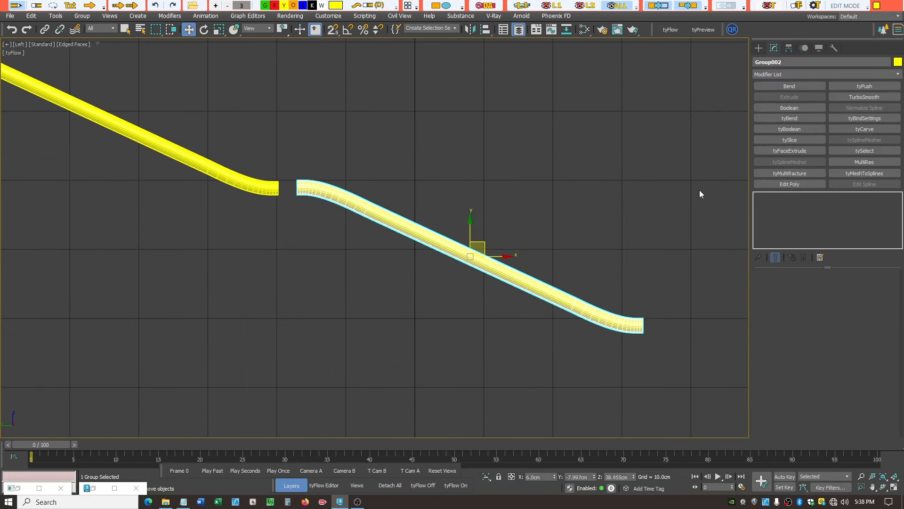
{"action": "left_click", "coordinate": [789, 48]}
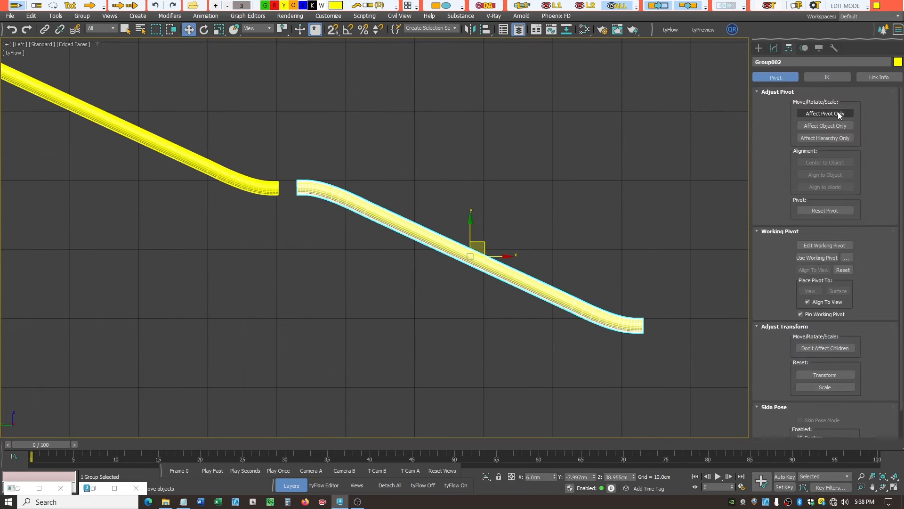
{"action": "left_click", "coordinate": [825, 113]}
{"action": "left_click_drag", "start_coordinate": [485, 246], "coordinate": [313, 176]}
{"action": "scroll", "coordinate": [313, 177], "scroll_direction": "up", "scroll_amount": 10}
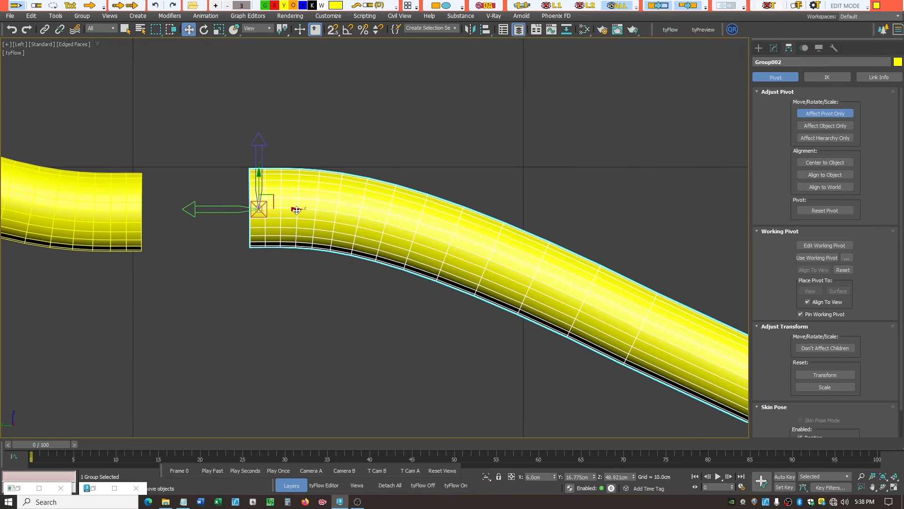
{"action": "left_click_drag", "start_coordinate": [292, 210], "coordinate": [283, 209]}
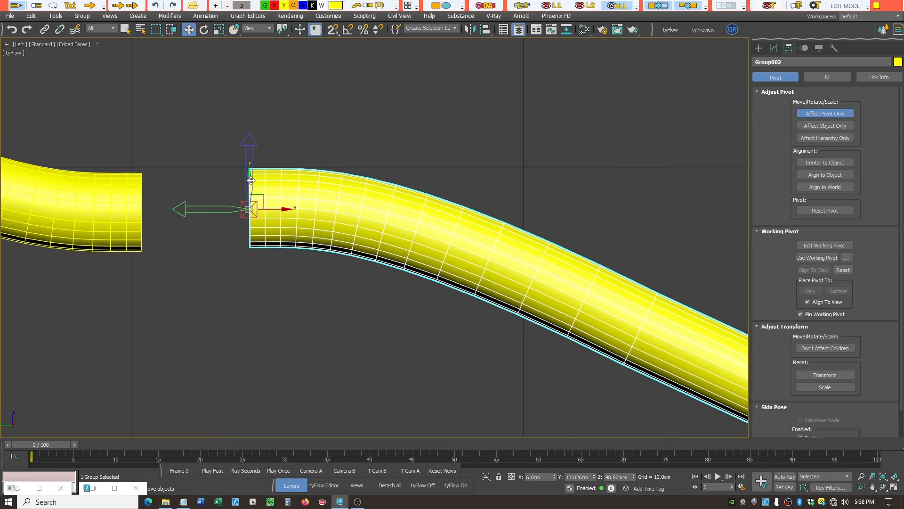
{"action": "left_click_drag", "start_coordinate": [251, 180], "coordinate": [251, 179]}
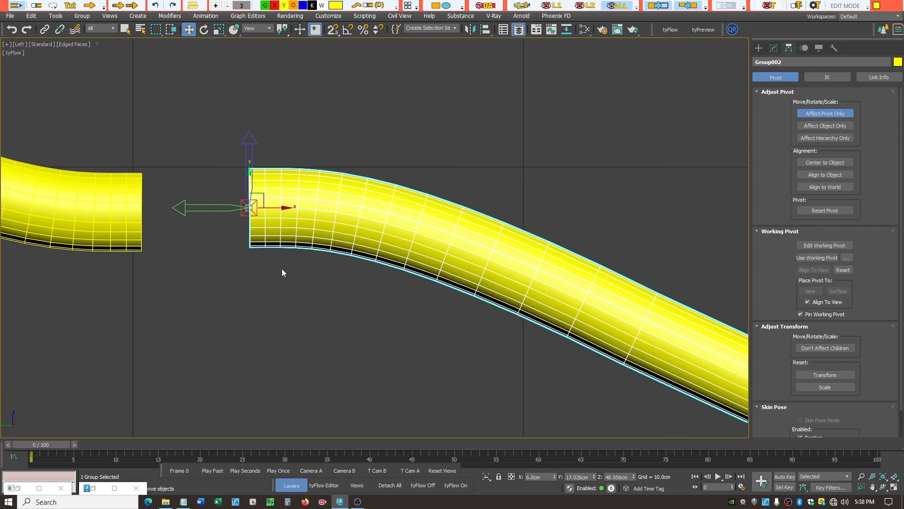
{"action": "scroll", "coordinate": [382, 343], "scroll_direction": "down", "scroll_amount": 3}
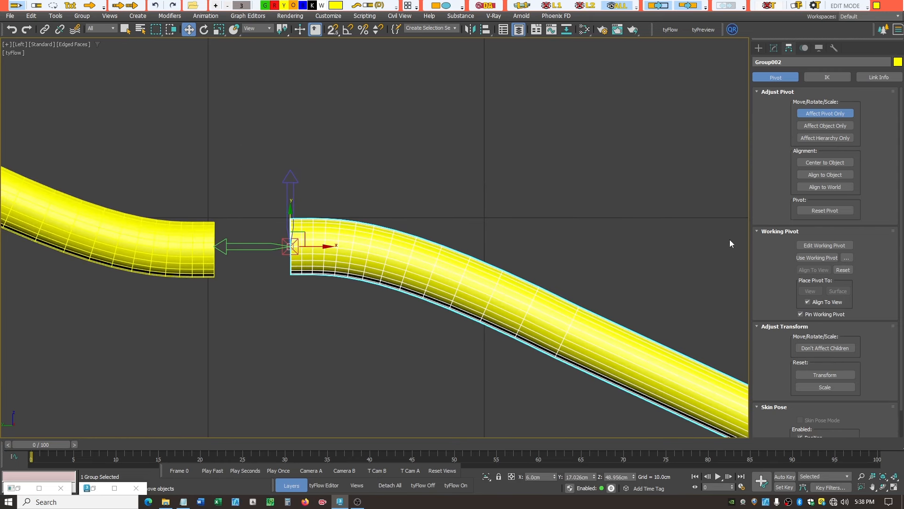
{"action": "left_click", "coordinate": [823, 113]}
{"action": "left_click", "coordinate": [357, 369]}
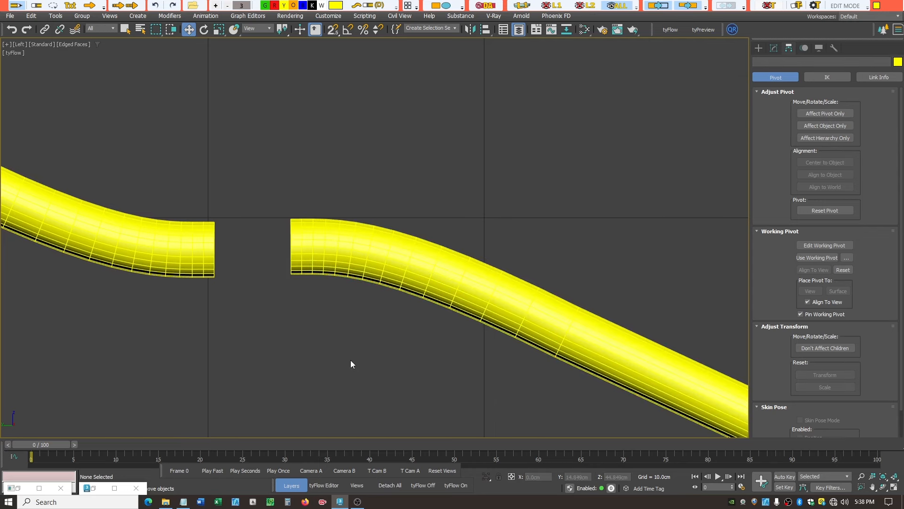
Slide the instanced group along the track to about Y 19.75 cm, close against the original group's lower end.
{"action": "left_click", "coordinate": [300, 248]}
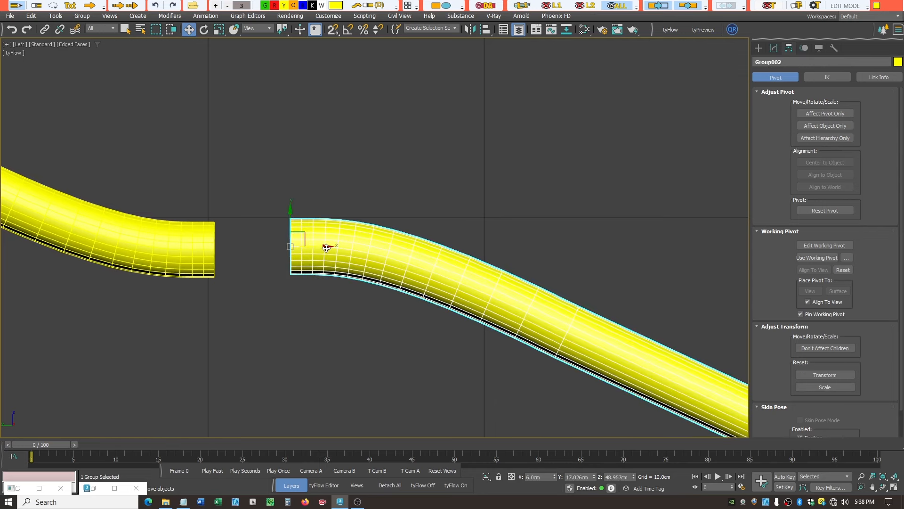
{"action": "left_click_drag", "start_coordinate": [324, 246], "coordinate": [253, 248]}
{"action": "scroll", "coordinate": [193, 245], "scroll_direction": "up", "scroll_amount": 4}
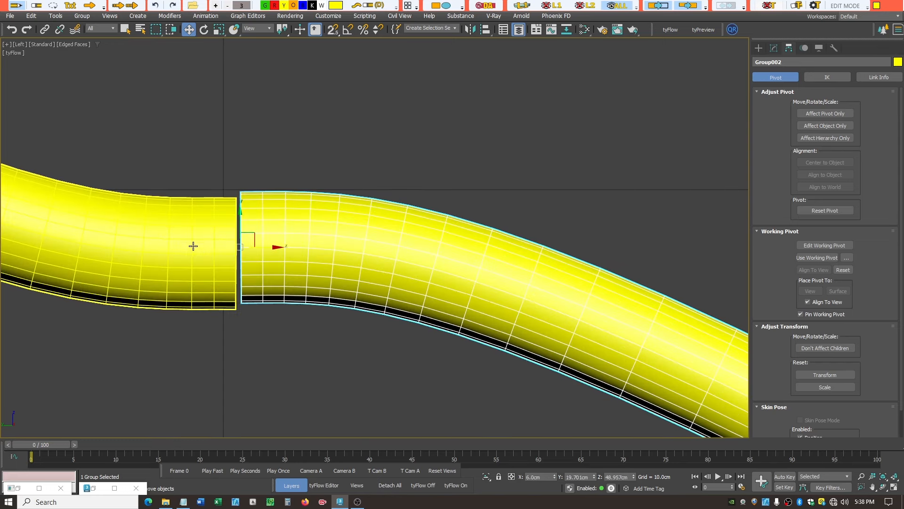
{"action": "scroll", "coordinate": [263, 243], "scroll_direction": "up", "scroll_amount": 1}
{"action": "left_click_drag", "start_coordinate": [268, 251], "coordinate": [267, 252]}
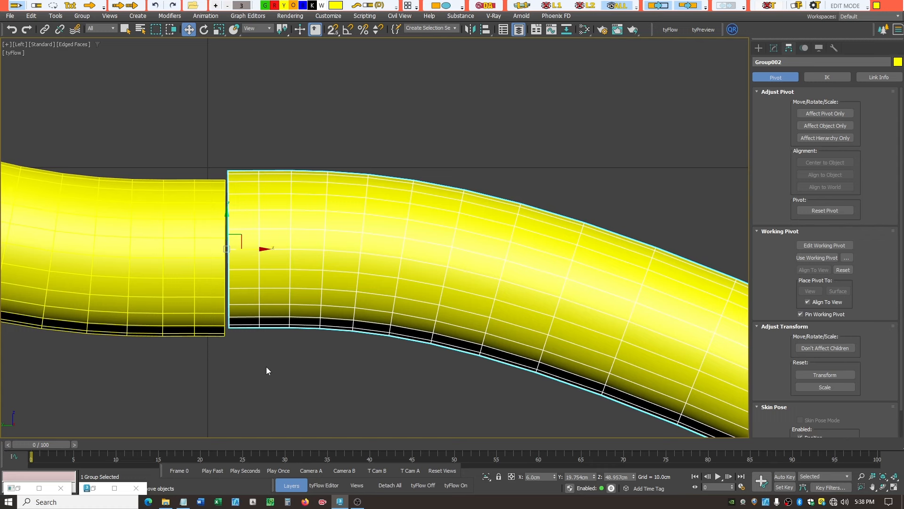
{"action": "middle_click_drag", "start_coordinate": [280, 364], "coordinate": [305, 358]}
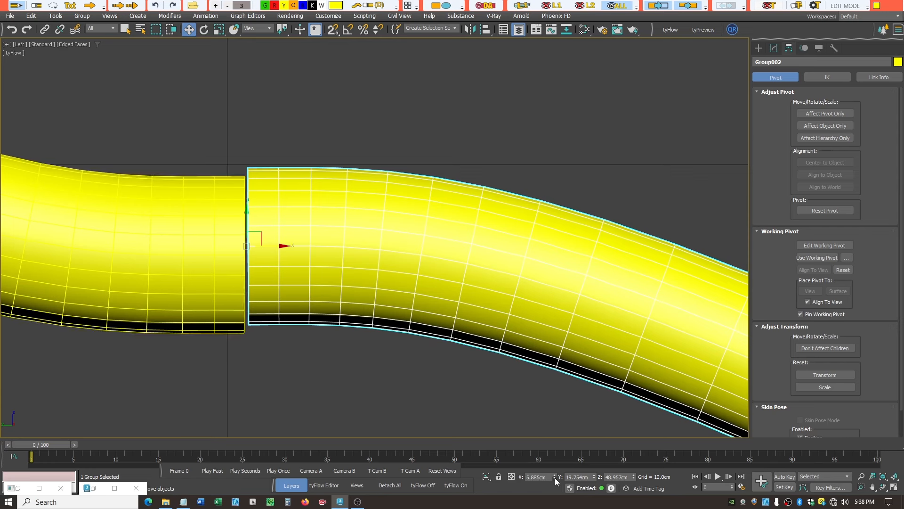
Nudge the instanced group to Y 19.779 cm and Z 48.855 cm to align its end with the upper track.
{"action": "left_click", "coordinate": [594, 478]}
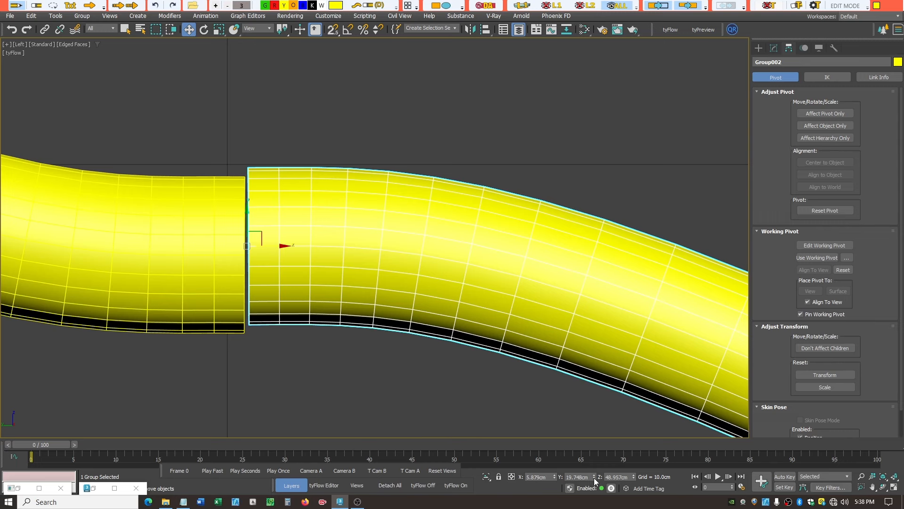
{"action": "left_click", "coordinate": [594, 475]}
{"action": "left_click", "coordinate": [594, 475]}
{"action": "left_click", "coordinate": [593, 474]}
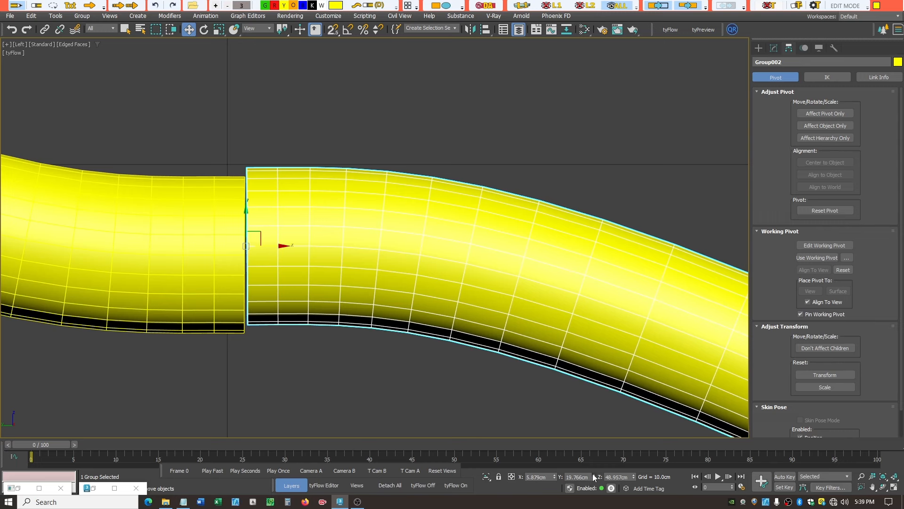
{"action": "left_click", "coordinate": [593, 475]}
{"action": "left_click", "coordinate": [594, 474]}
{"action": "left_click_drag", "start_coordinate": [633, 479], "coordinate": [627, 482]}
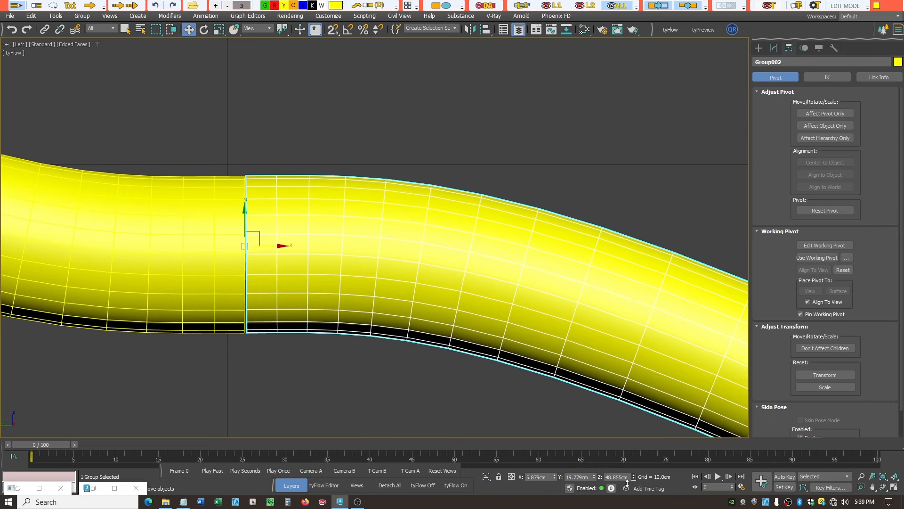
Check the joint between the two track pieces up close and lower the instanced group to Z 48.852 cm.
{"action": "left_click", "coordinate": [420, 428]}
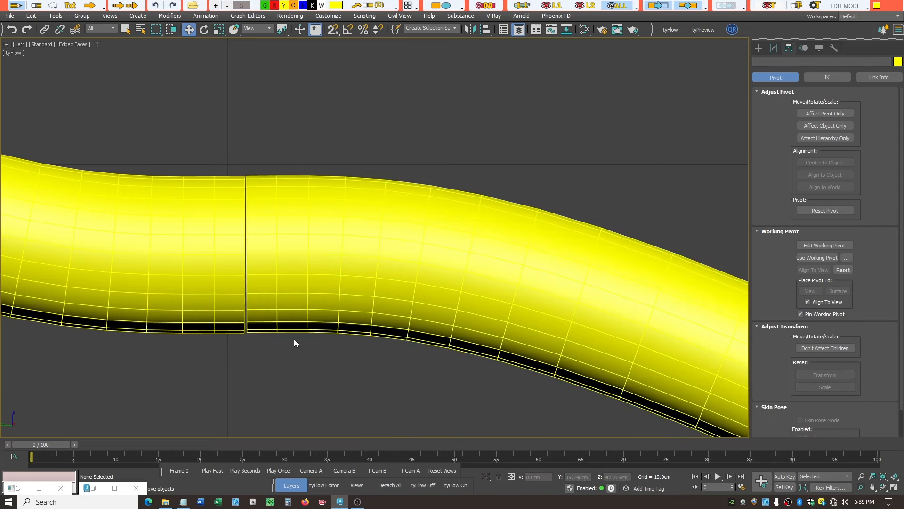
{"action": "scroll", "coordinate": [226, 164], "scroll_direction": "up", "scroll_amount": 3}
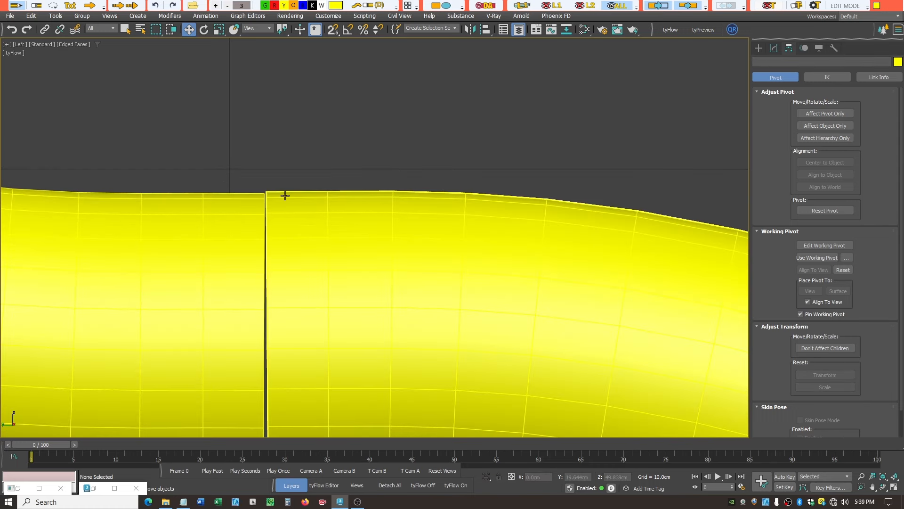
{"action": "left_click", "coordinate": [444, 304]}
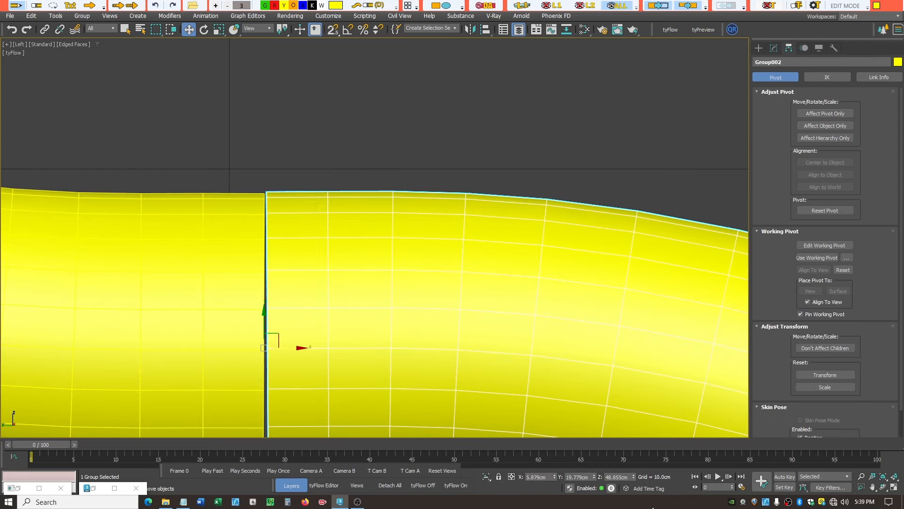
{"action": "left_click", "coordinate": [633, 477]}
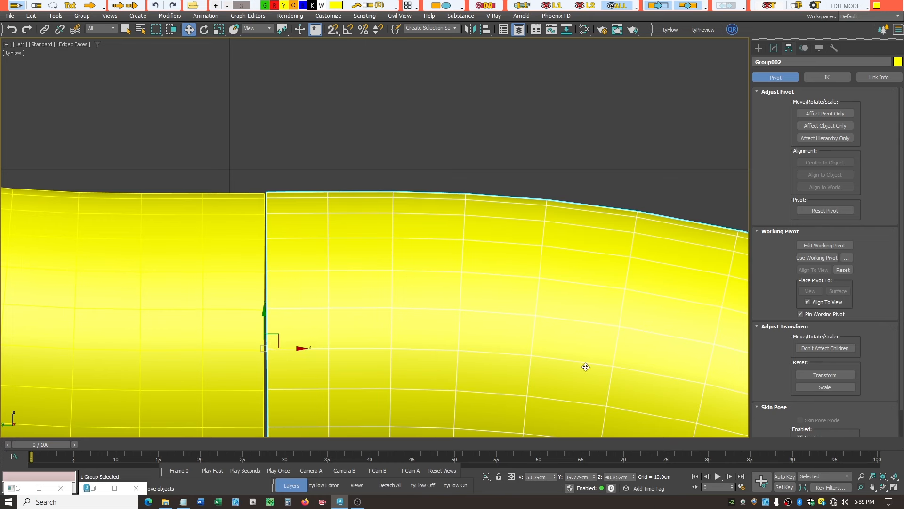
Lower the instanced group to Z 48.846 cm so its end lines up with the upper track piece.
{"action": "left_click", "coordinate": [633, 478]}
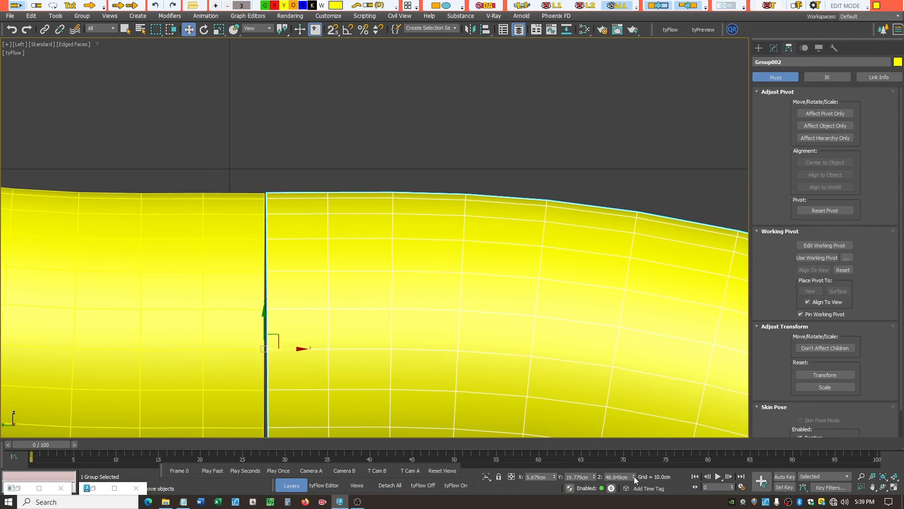
{"action": "left_click", "coordinate": [634, 478]}
{"action": "left_click", "coordinate": [488, 175]}
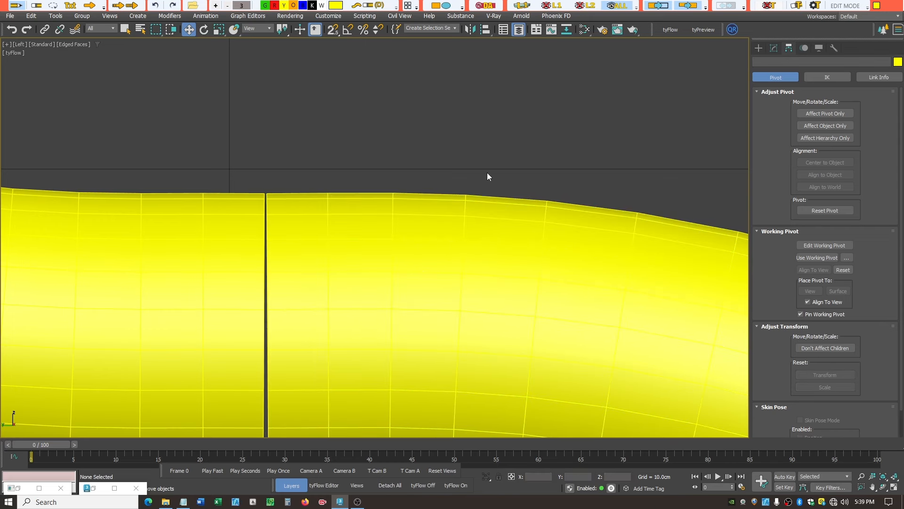
{"action": "scroll", "coordinate": [487, 175], "scroll_direction": "down", "scroll_amount": 5}
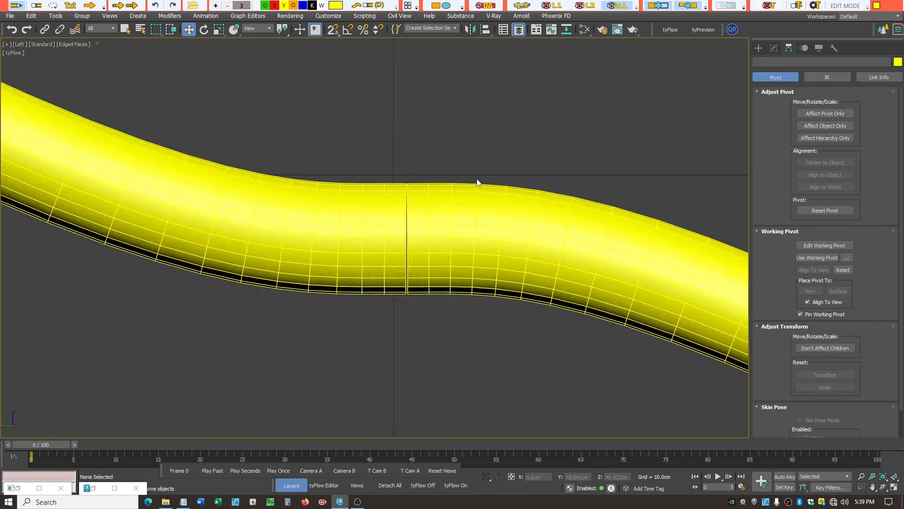
Shift the instanced group to X 5.966 cm to bring its rails closer in line with the upper piece in the Top view.
{"action": "left_click", "coordinate": [894, 488]}
{"action": "left_click", "coordinate": [273, 125]}
{"action": "scroll", "coordinate": [267, 129], "scroll_direction": "down", "scroll_amount": 6}
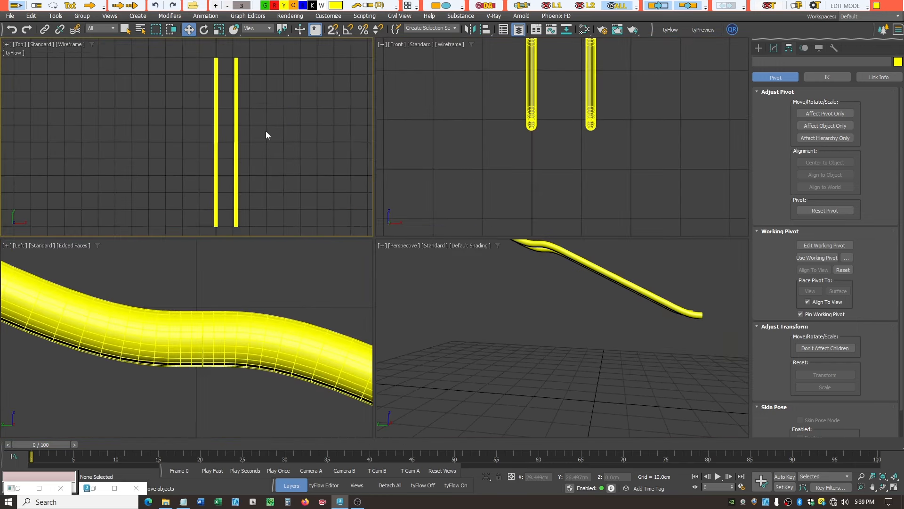
{"action": "scroll", "coordinate": [251, 142], "scroll_direction": "up", "scroll_amount": 6}
{"action": "scroll", "coordinate": [191, 147], "scroll_direction": "up", "scroll_amount": 5}
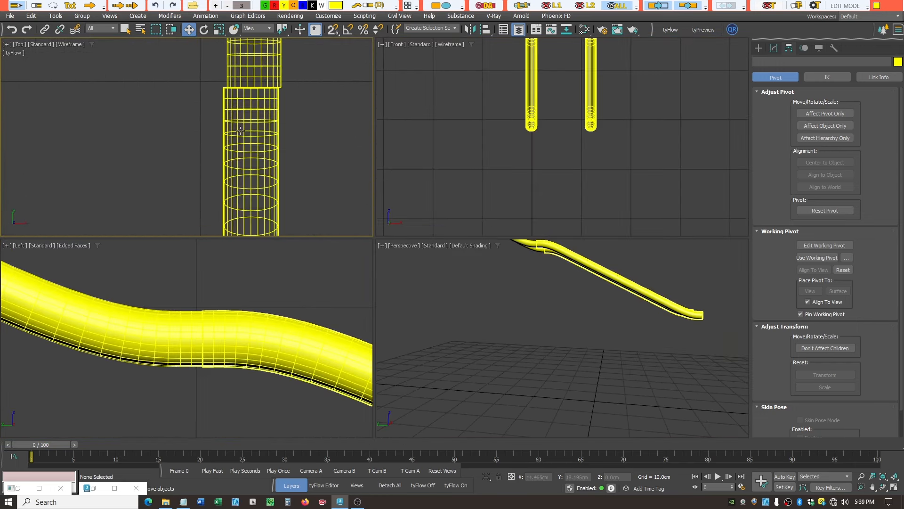
{"action": "left_click", "coordinate": [246, 122]}
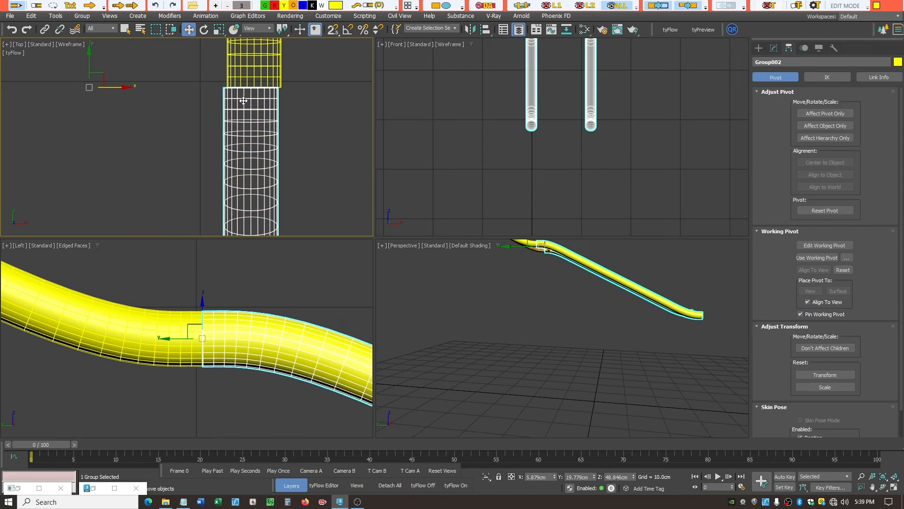
{"action": "scroll", "coordinate": [197, 56], "scroll_direction": "up", "scroll_amount": 3}
{"action": "scroll", "coordinate": [196, 56], "scroll_direction": "down", "scroll_amount": 1}
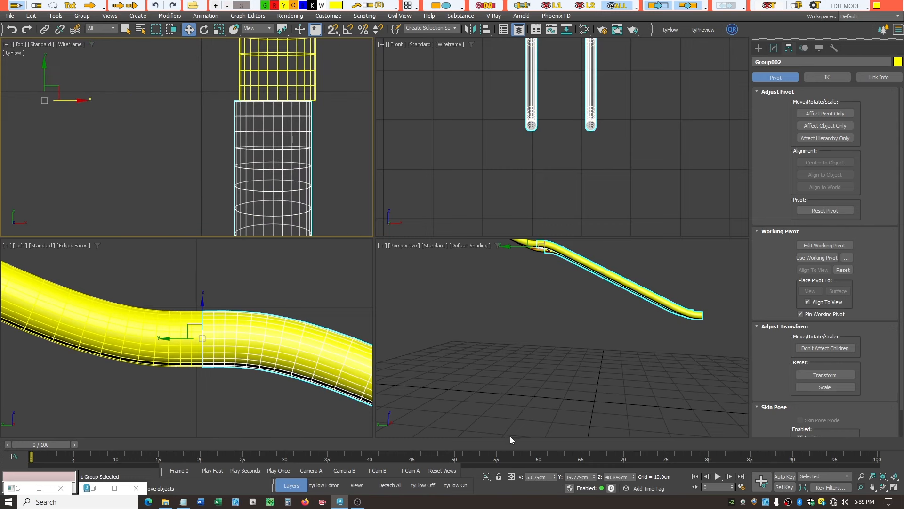
{"action": "left_click_drag", "start_coordinate": [556, 475], "coordinate": [555, 470]}
{"action": "left_click", "coordinate": [337, 94]}
{"action": "scroll", "coordinate": [326, 75], "scroll_direction": "up", "scroll_amount": 5}
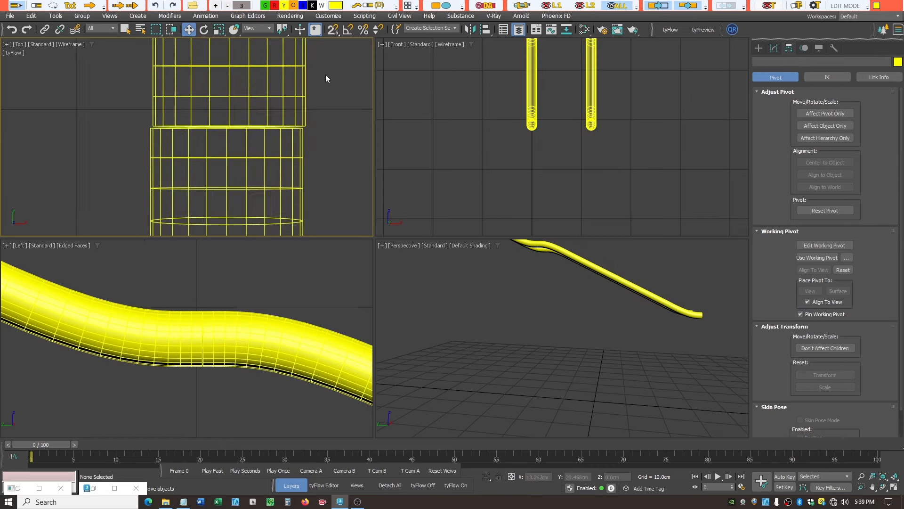
Fine-tune the instanced group to X 6.001 cm and check the rail alignment from the top and left.
{"action": "left_click", "coordinate": [297, 160]}
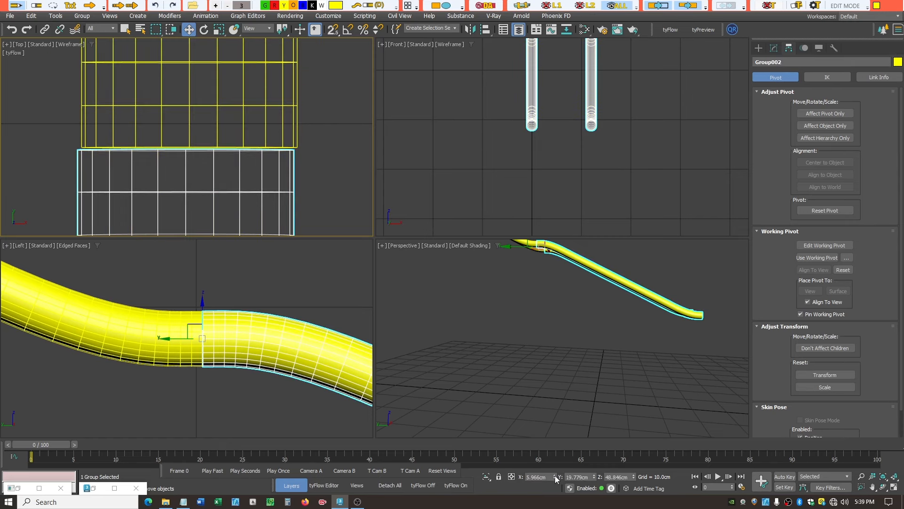
{"action": "left_click_drag", "start_coordinate": [556, 475], "coordinate": [556, 473]}
{"action": "left_click", "coordinate": [346, 204]}
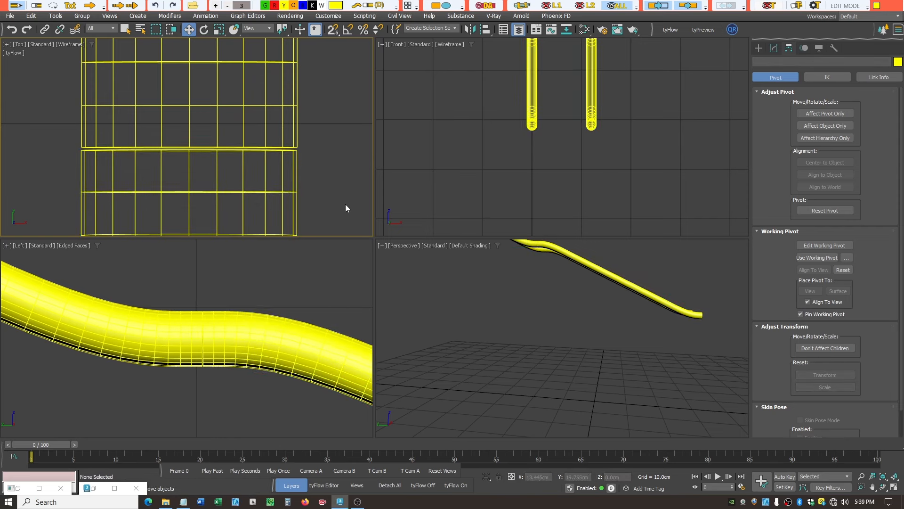
{"action": "left_click", "coordinate": [292, 173]}
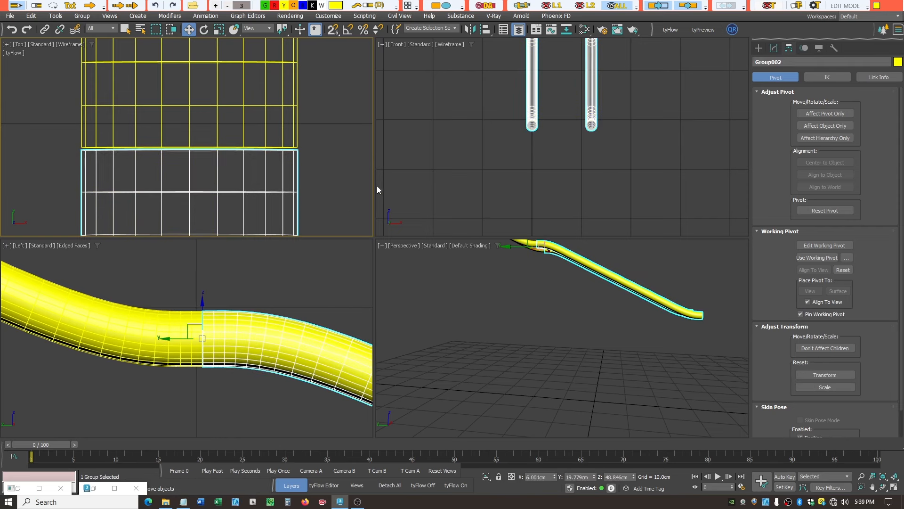
{"action": "left_click", "coordinate": [344, 150]}
{"action": "scroll", "coordinate": [344, 150], "scroll_direction": "down", "scroll_amount": 3}
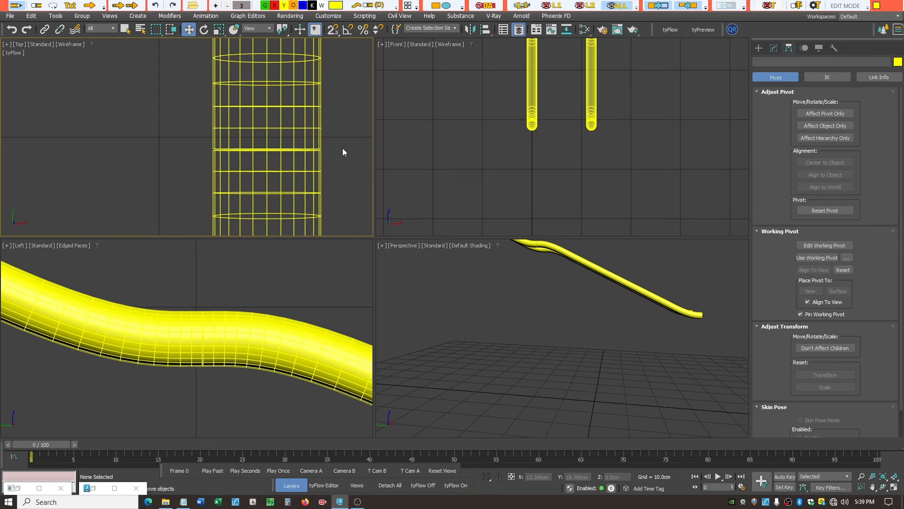
{"action": "scroll", "coordinate": [342, 147], "scroll_direction": "down", "scroll_amount": 3}
{"action": "scroll", "coordinate": [282, 292], "scroll_direction": "down", "scroll_amount": 10}
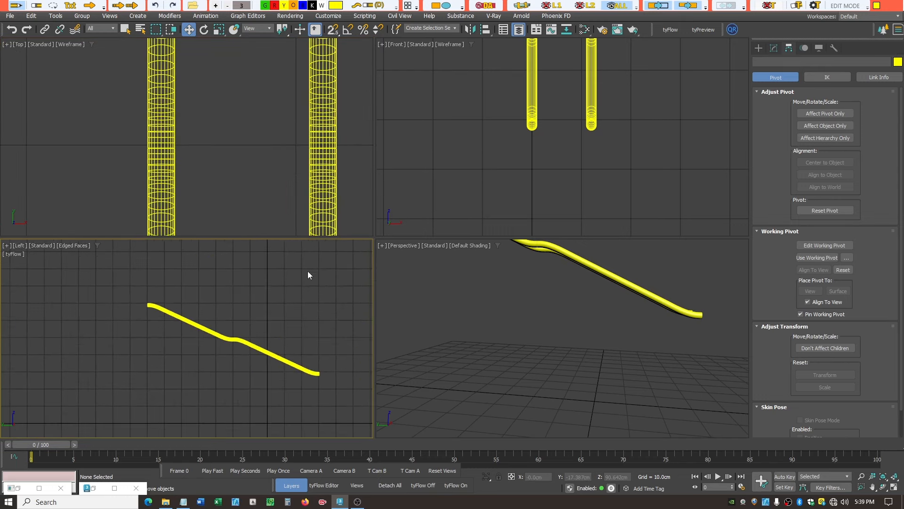
Try adding the instanced group to the Birth Objects list of the Track Tests event in tyFlow, and remove it again.
{"action": "left_click", "coordinate": [679, 28]}
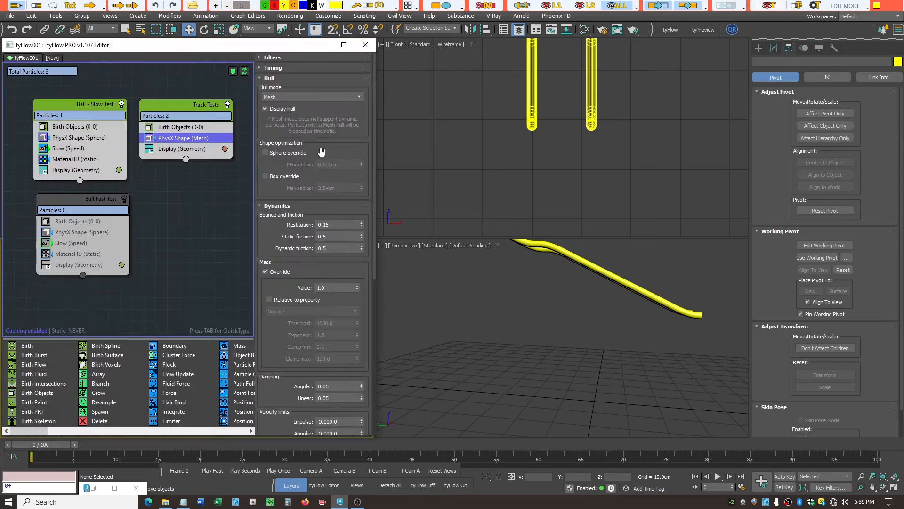
{"action": "left_click", "coordinate": [178, 127]}
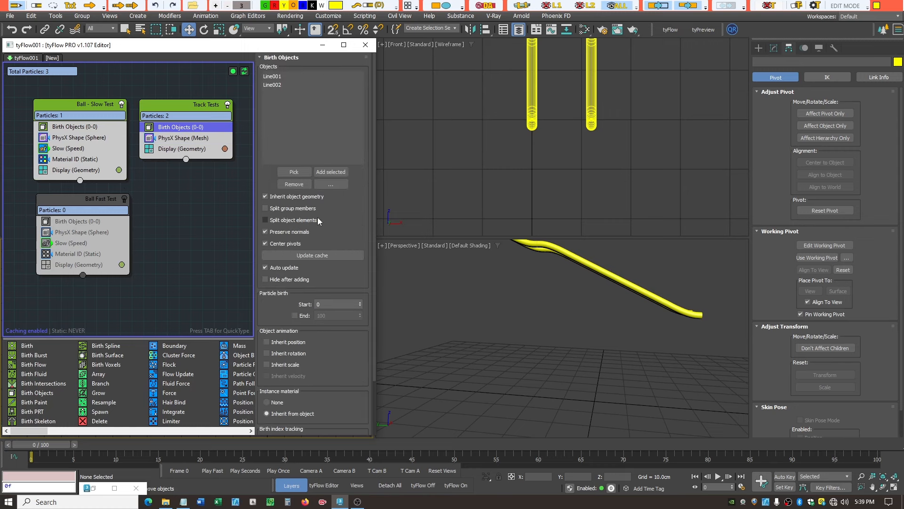
{"action": "left_click", "coordinate": [294, 171]}
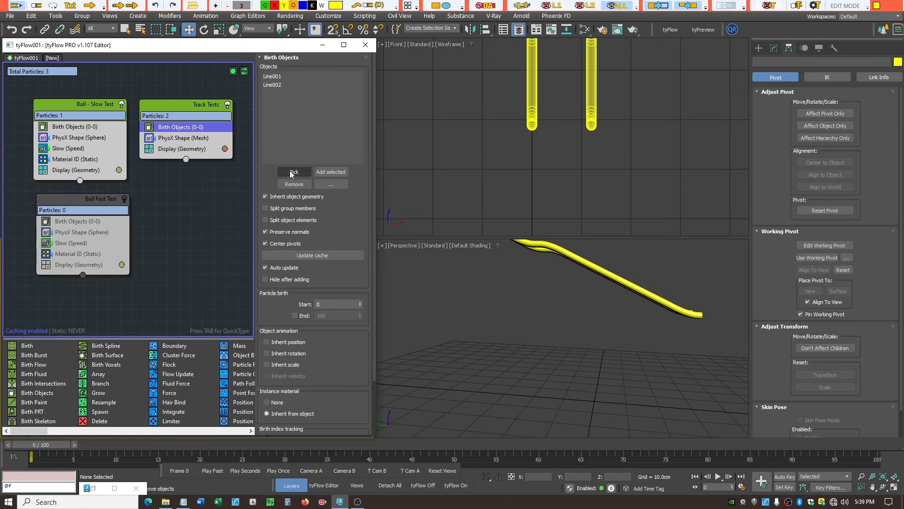
{"action": "left_click", "coordinate": [600, 265]}
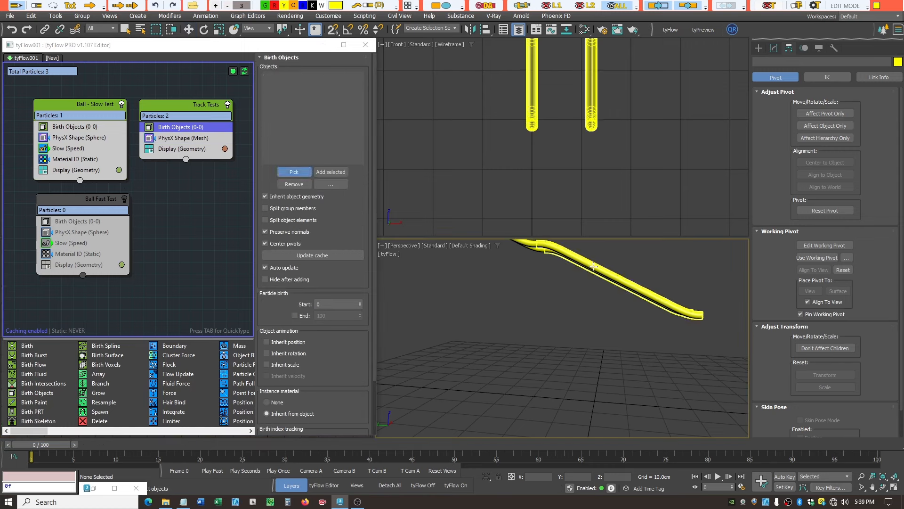
{"action": "left_click", "coordinate": [294, 171]}
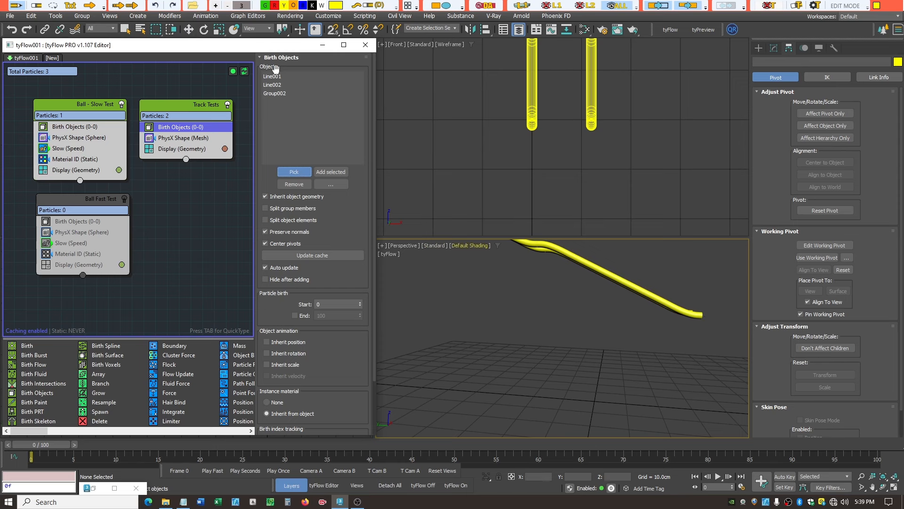
{"action": "left_click", "coordinate": [277, 93]}
{"action": "left_click", "coordinate": [294, 184]}
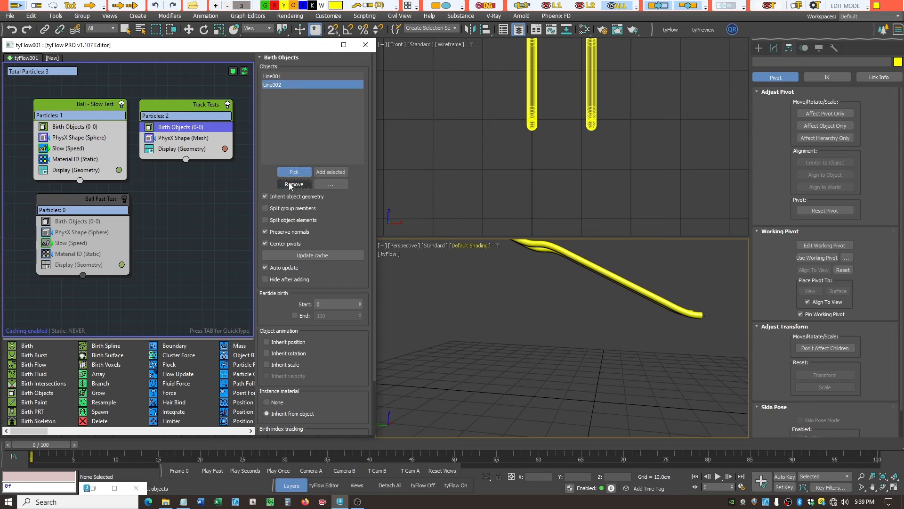
Ungroup the instanced lower track piece into its separate rail splines.
{"action": "left_click", "coordinate": [617, 277]}
{"action": "right_click", "coordinate": [612, 274]}
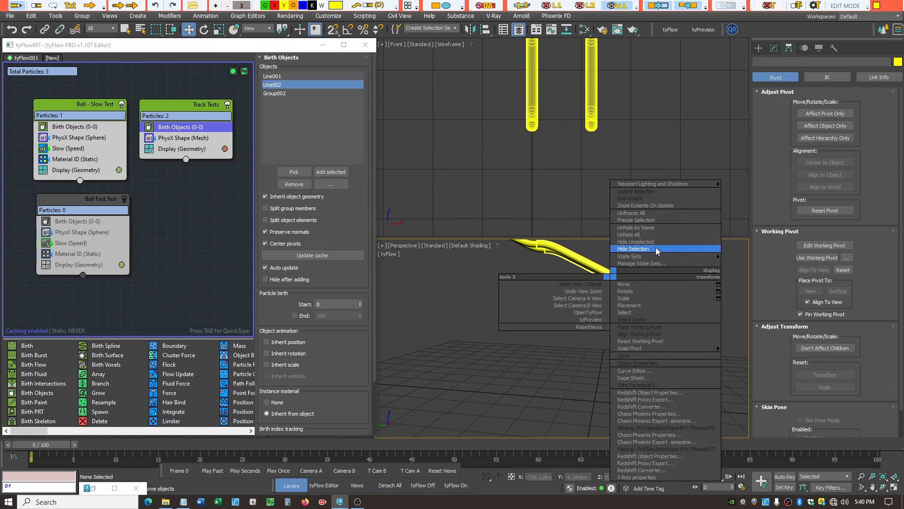
{"action": "left_click", "coordinate": [82, 16]}
{"action": "left_click", "coordinate": [82, 16]}
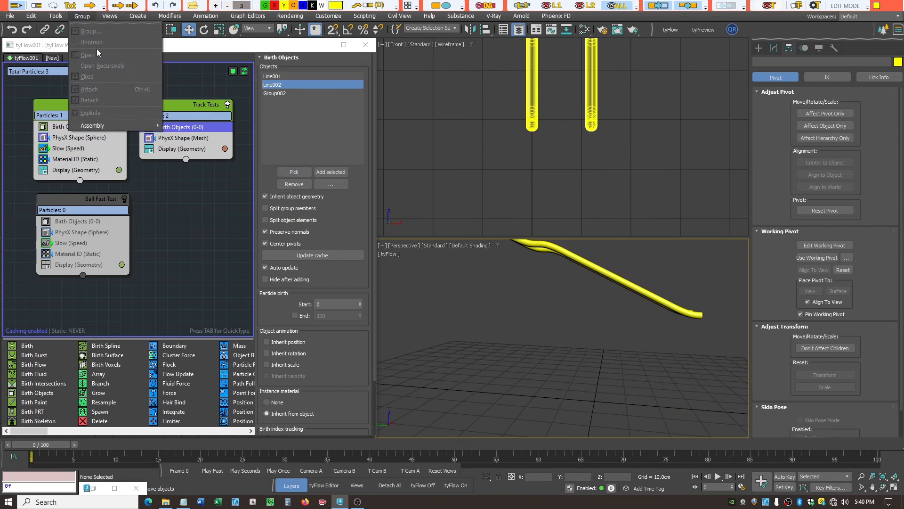
{"action": "left_click", "coordinate": [89, 17]}
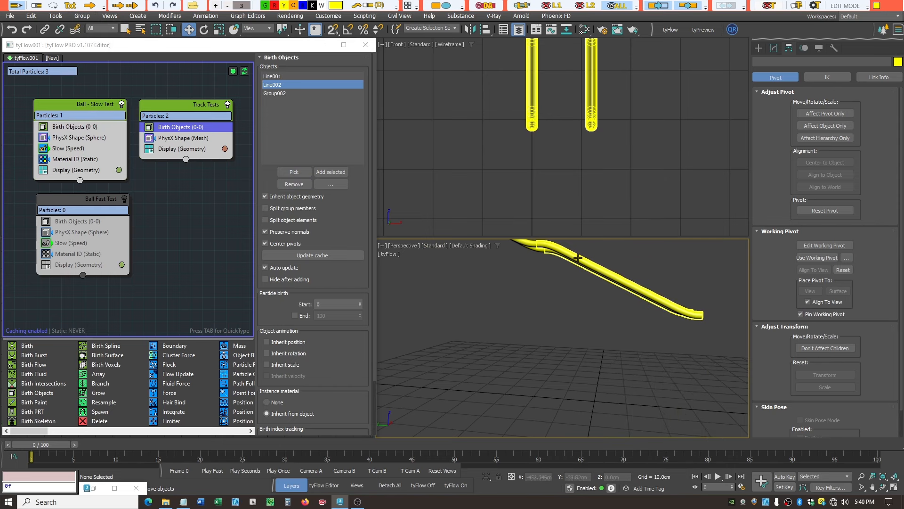
{"action": "left_click", "coordinate": [88, 16]}
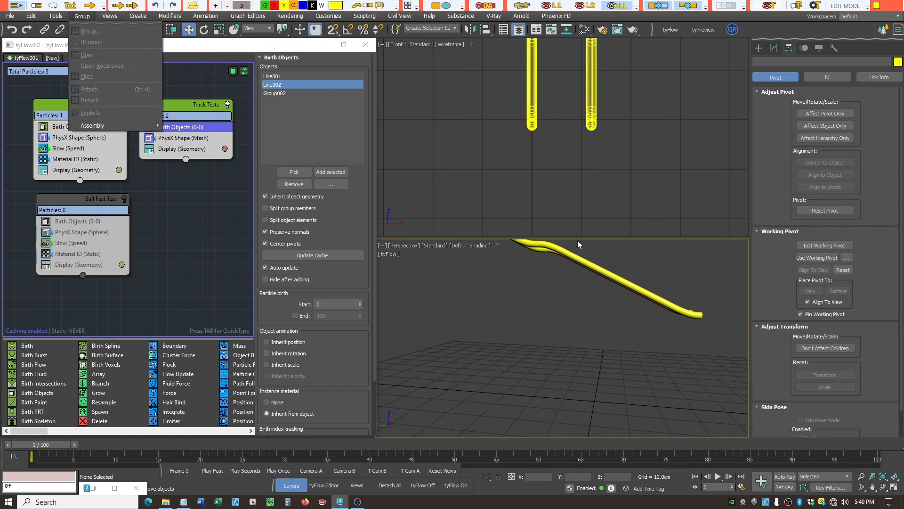
{"action": "left_click", "coordinate": [583, 194]}
{"action": "left_click", "coordinate": [590, 263]}
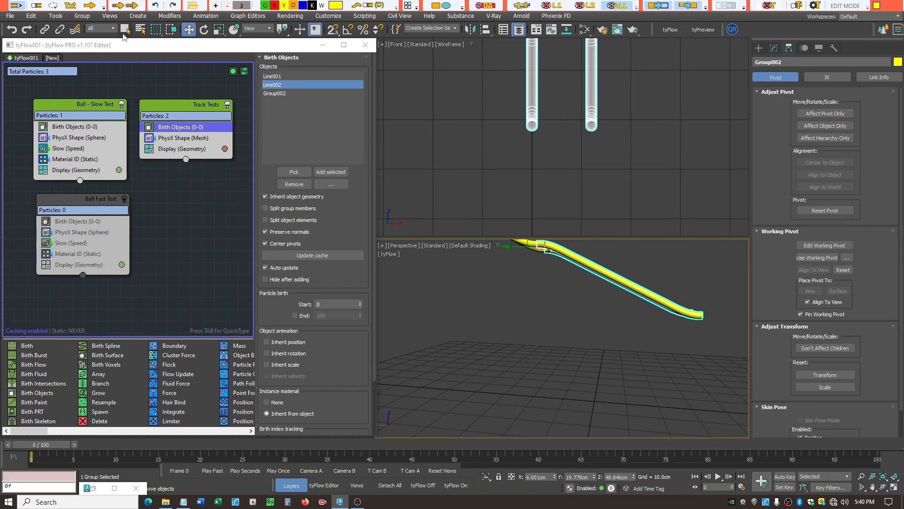
{"action": "left_click", "coordinate": [83, 16]}
{"action": "left_click", "coordinate": [92, 42]}
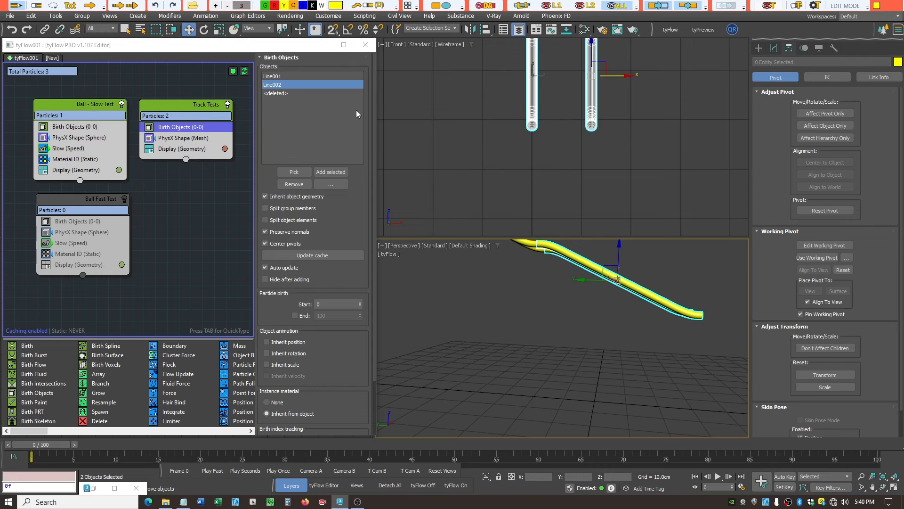
Add the lower rails Line003 and Line004 to the Track Tests Birth Objects list and remove the deleted group's entry.
{"action": "left_click", "coordinate": [662, 295]}
{"action": "left_click", "coordinate": [294, 171]}
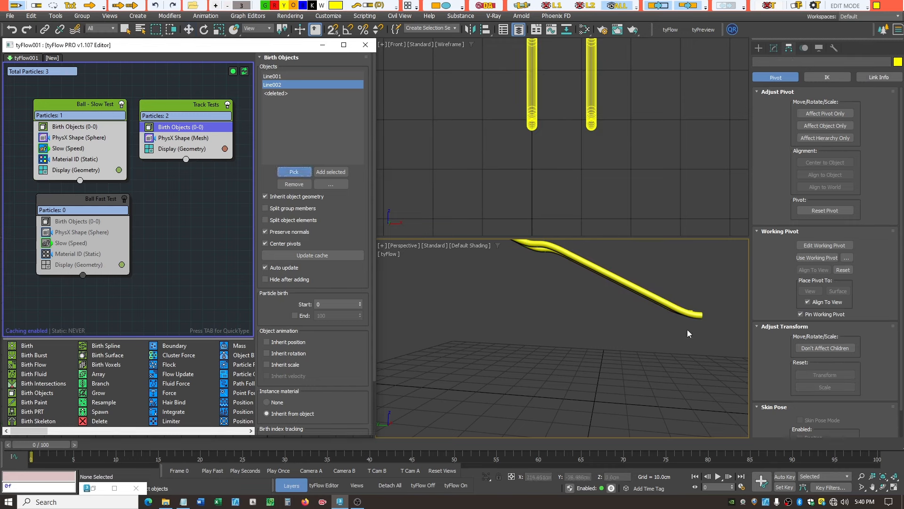
{"action": "left_click", "coordinate": [626, 283]}
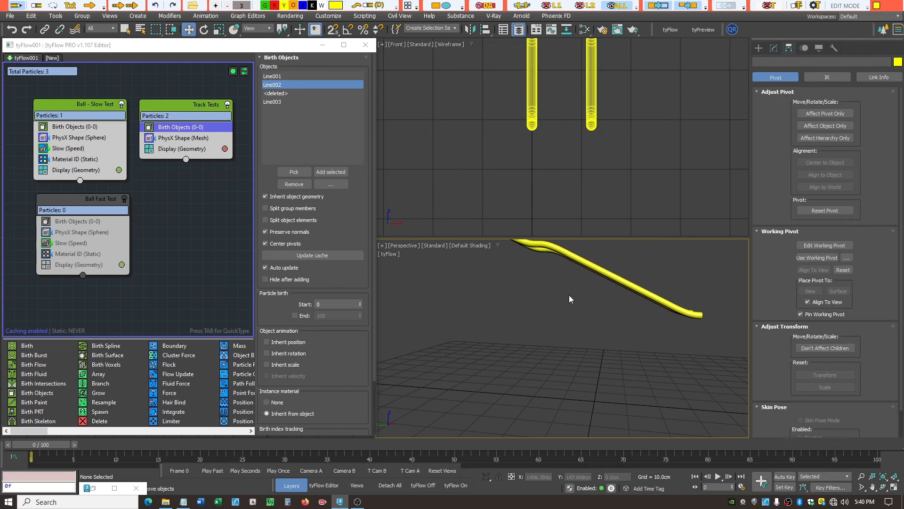
{"action": "left_click", "coordinate": [626, 288]}
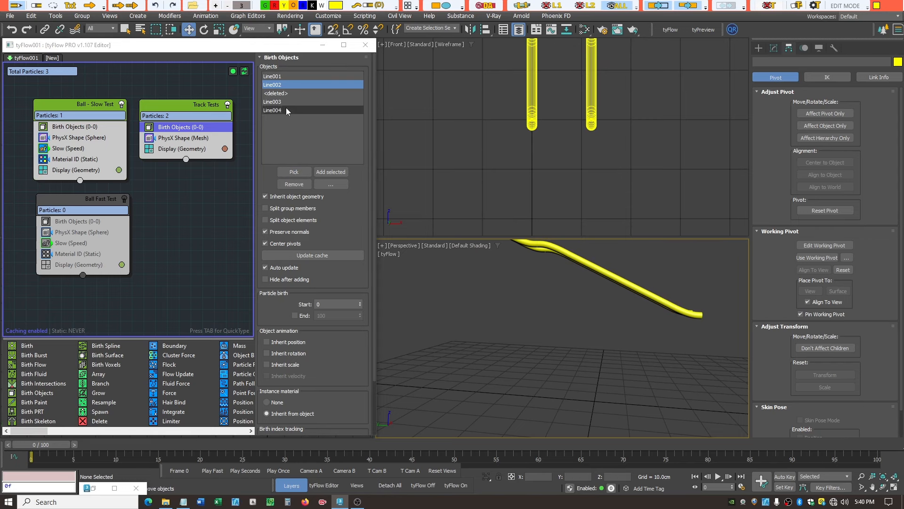
{"action": "left_click", "coordinate": [283, 93]}
{"action": "left_click", "coordinate": [294, 184]}
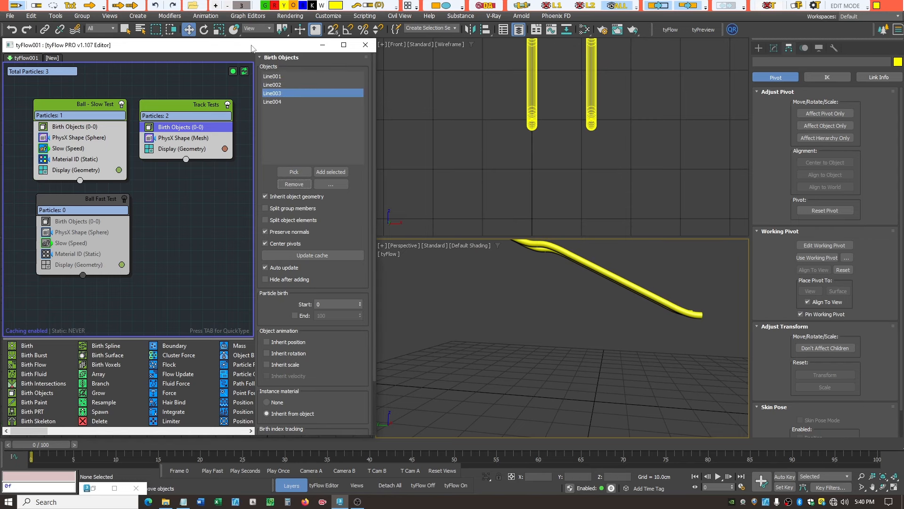
{"action": "left_click_drag", "start_coordinate": [252, 46], "coordinate": [0, 86]}
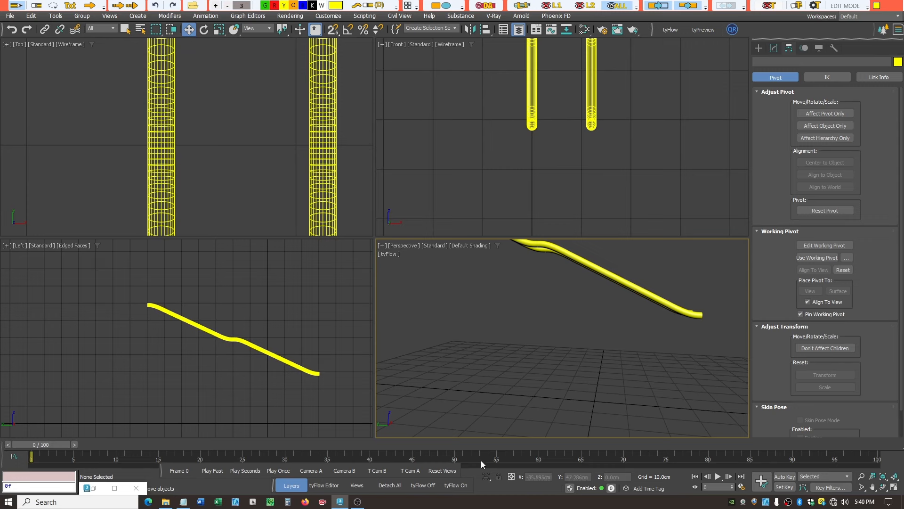
Turn tyFlow on and unhide the OffByDef - Balls layer in the Layer Explorer.
{"action": "left_click", "coordinate": [465, 484]}
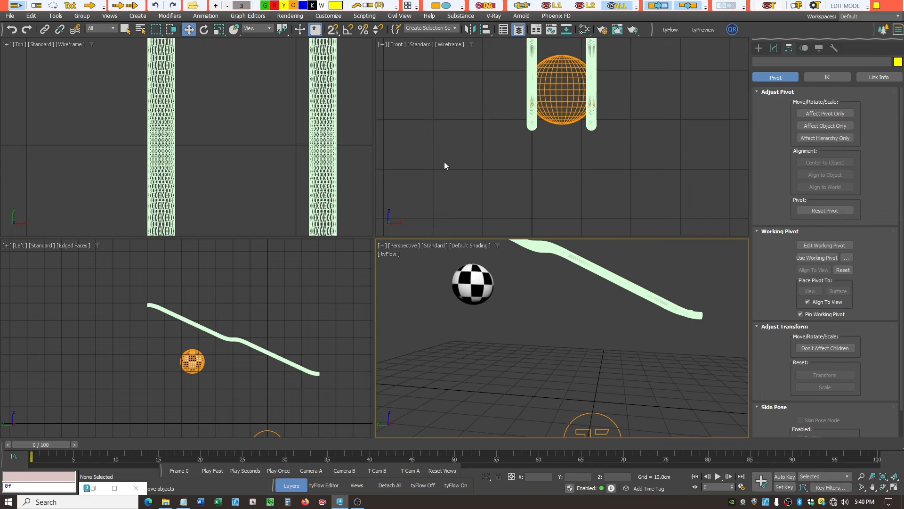
{"action": "left_click", "coordinate": [292, 485]}
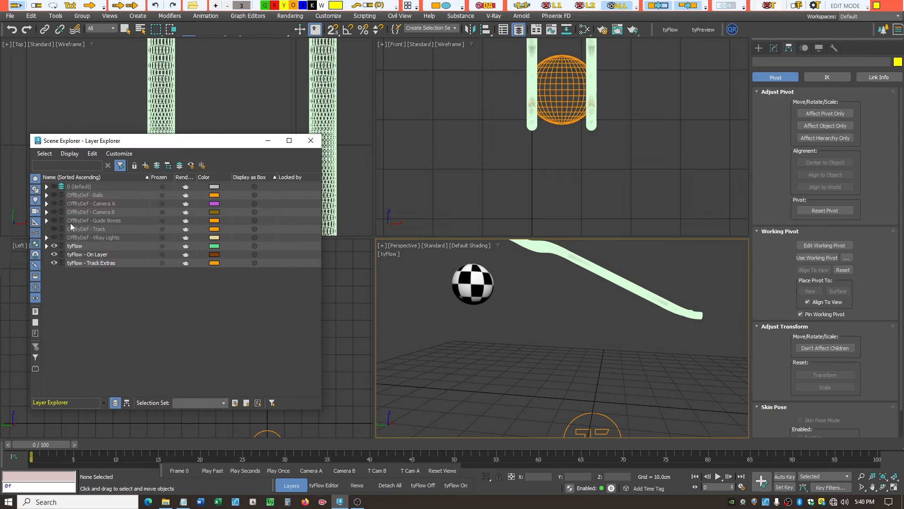
{"action": "left_click", "coordinate": [46, 195]}
{"action": "left_click", "coordinate": [54, 195]}
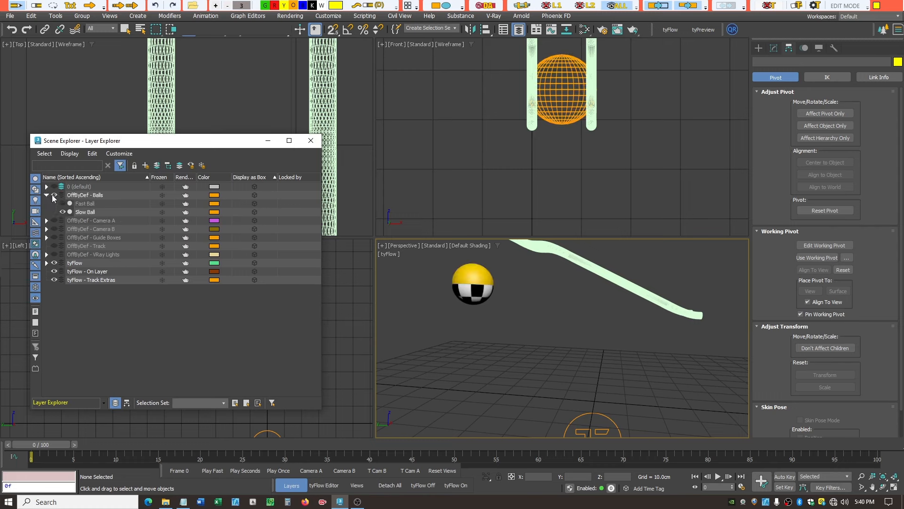
{"action": "left_click_drag", "start_coordinate": [177, 141], "coordinate": [0, 138]}
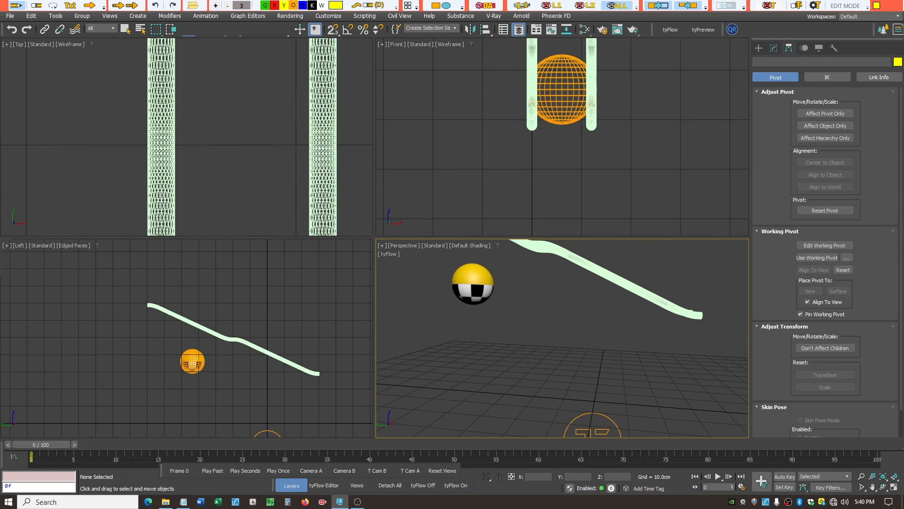
Move the Slow Ball onto the upper end of the track so it sits on the two rails.
{"action": "left_click", "coordinate": [195, 360]}
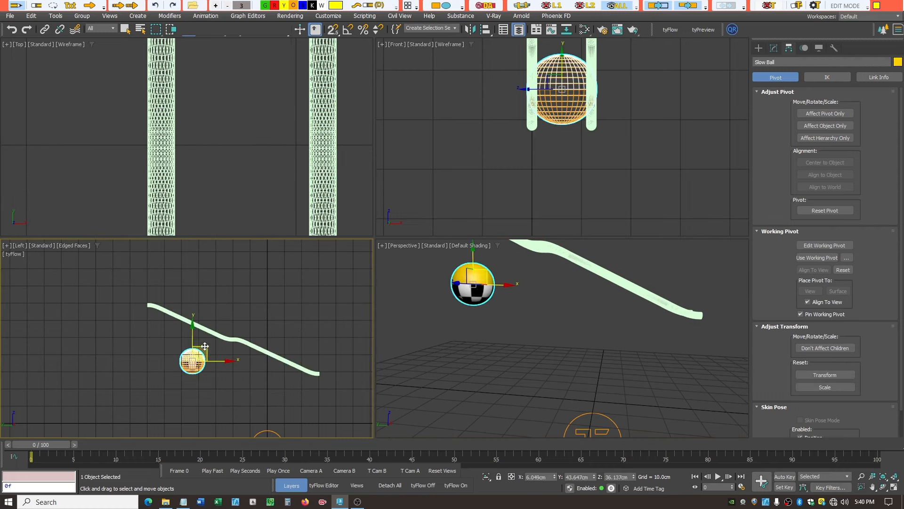
{"action": "left_click_drag", "start_coordinate": [195, 361], "coordinate": [164, 287]}
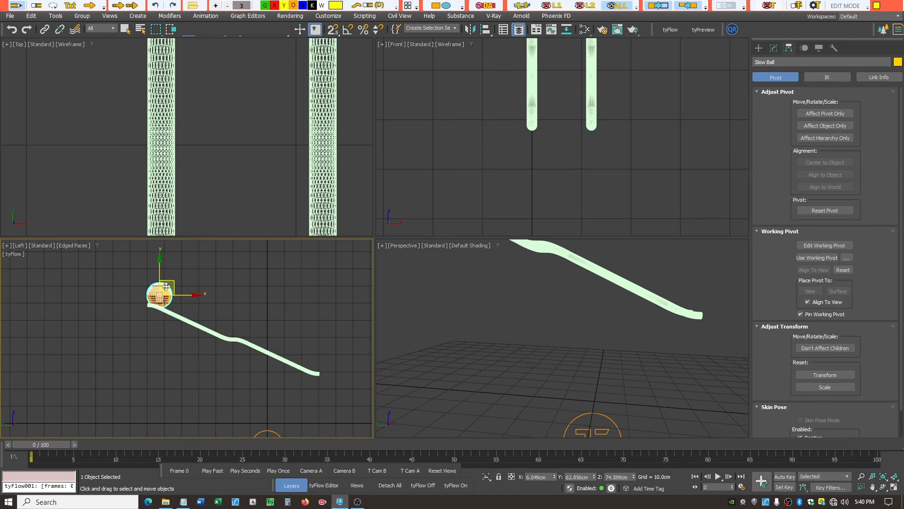
{"action": "scroll", "coordinate": [164, 287], "scroll_direction": "up", "scroll_amount": 3}
{"action": "scroll", "coordinate": [175, 297], "scroll_direction": "up", "scroll_amount": 3}
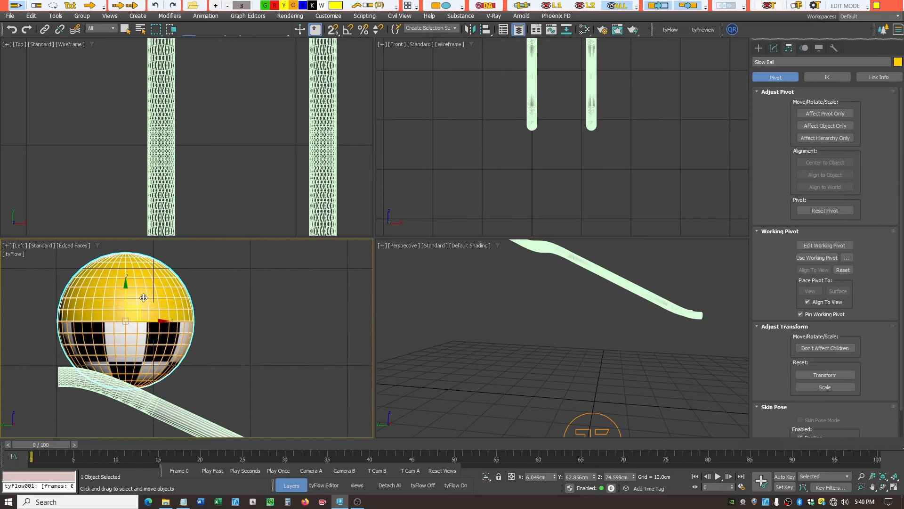
{"action": "left_click_drag", "start_coordinate": [130, 311], "coordinate": [120, 316]}
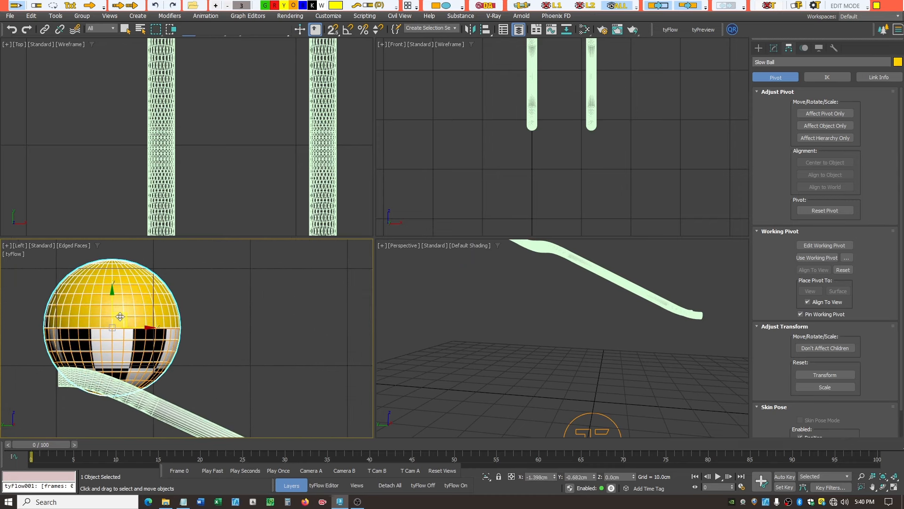
{"action": "left_click", "coordinate": [244, 191]}
{"action": "scroll", "coordinate": [242, 190], "scroll_direction": "down", "scroll_amount": 3}
{"action": "scroll", "coordinate": [241, 191], "scroll_direction": "down", "scroll_amount": 2}
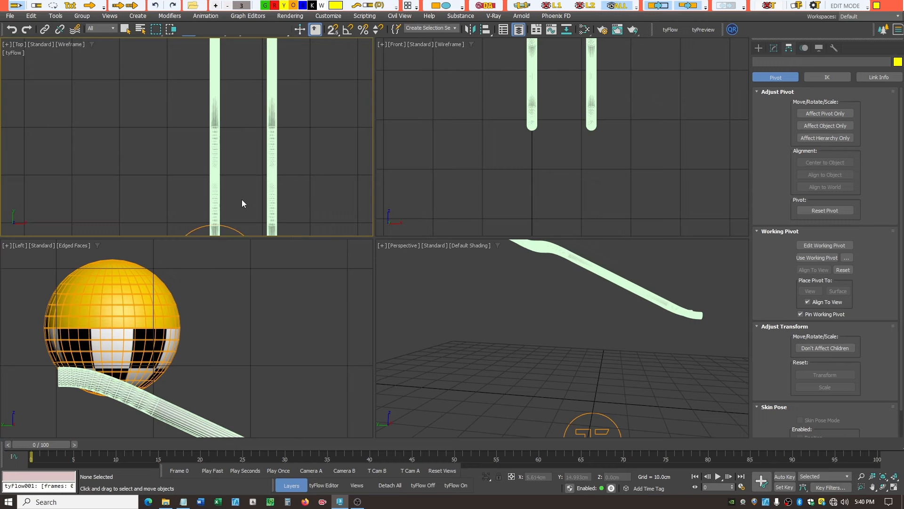
{"action": "scroll", "coordinate": [520, 349], "scroll_direction": "down", "scroll_amount": 4}
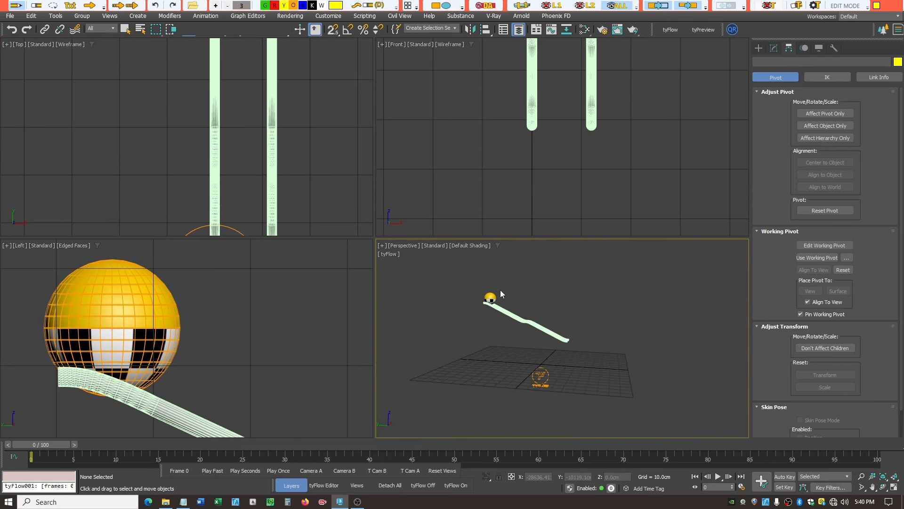
{"action": "scroll", "coordinate": [502, 296], "scroll_direction": "up", "scroll_amount": 2}
{"action": "scroll", "coordinate": [570, 390], "scroll_direction": "up", "scroll_amount": 3}
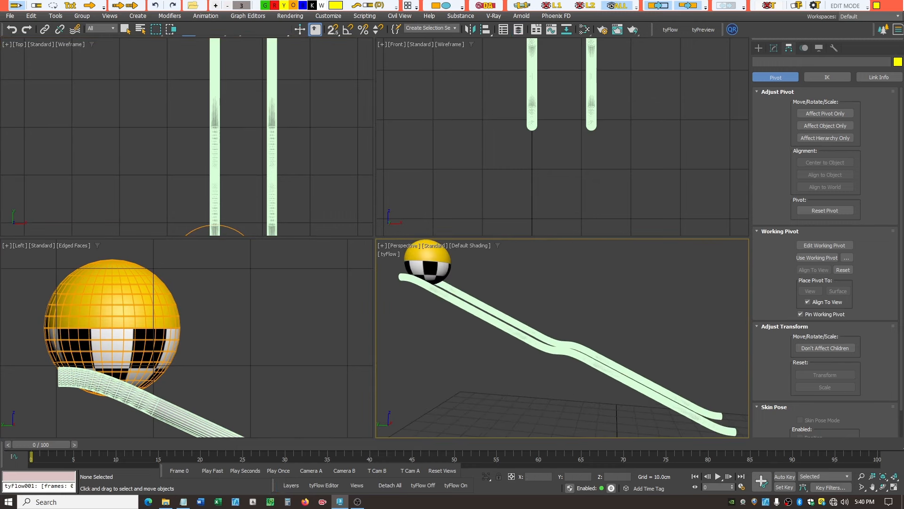
Turn off the hull display in the PhysX Shape operator of the Track Tests event.
{"action": "left_click_drag", "start_coordinate": [0, 71], "coordinate": [243, 50]}
{"action": "left_click", "coordinate": [115, 142]}
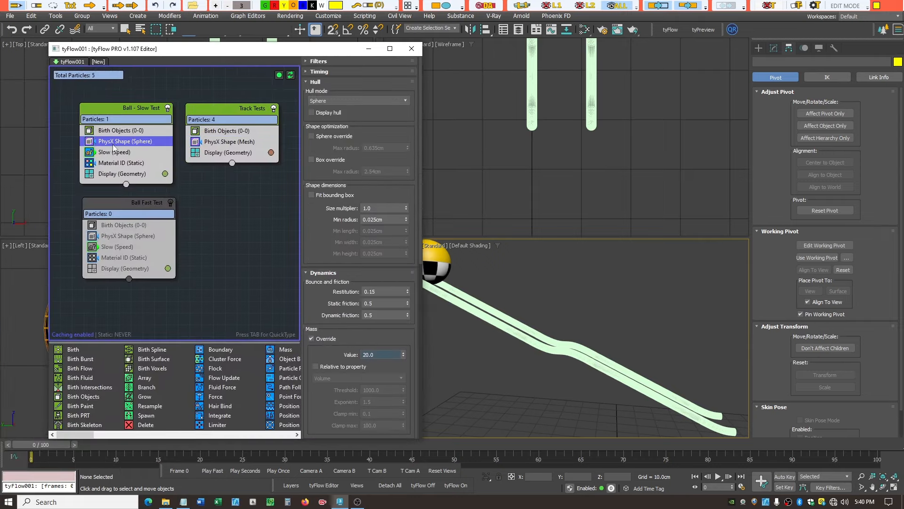
{"action": "left_click", "coordinate": [228, 143]}
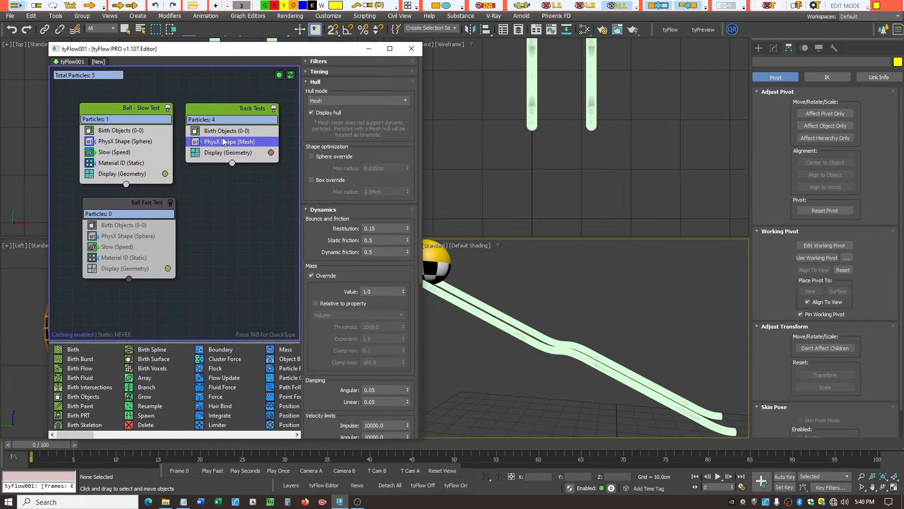
{"action": "left_click", "coordinate": [311, 113]}
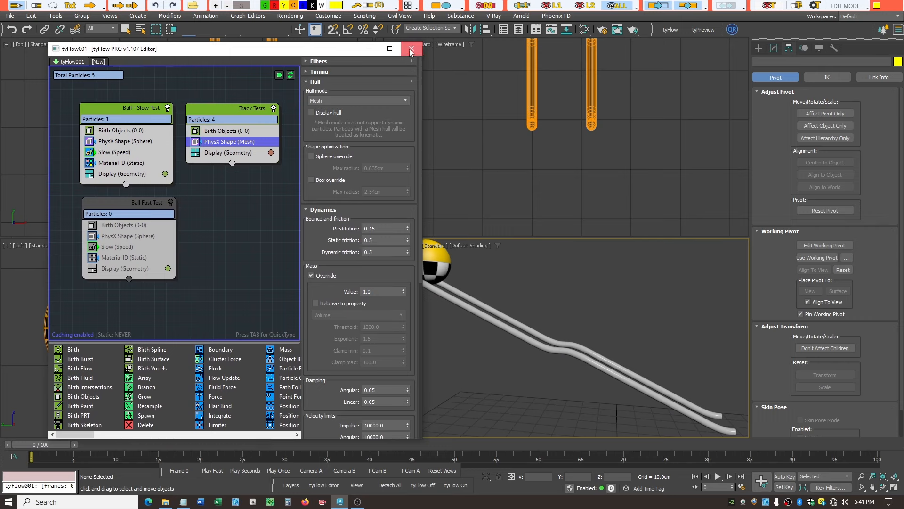
{"action": "left_click", "coordinate": [411, 50]}
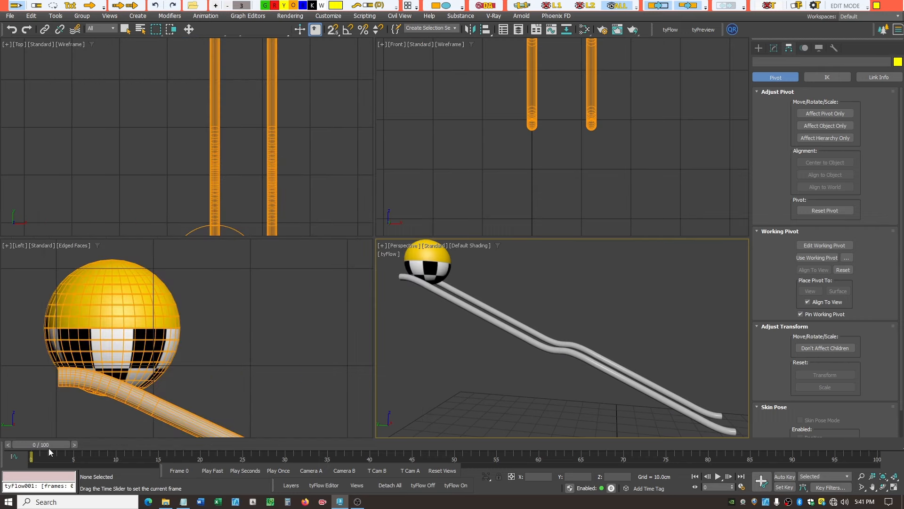
Scrub the simulation to frame 22 to examine how the ball rolls down the combined track.
{"action": "left_click_drag", "start_coordinate": [49, 448], "coordinate": [228, 503]}
{"action": "scroll", "coordinate": [504, 281], "scroll_direction": "down", "scroll_amount": 5}
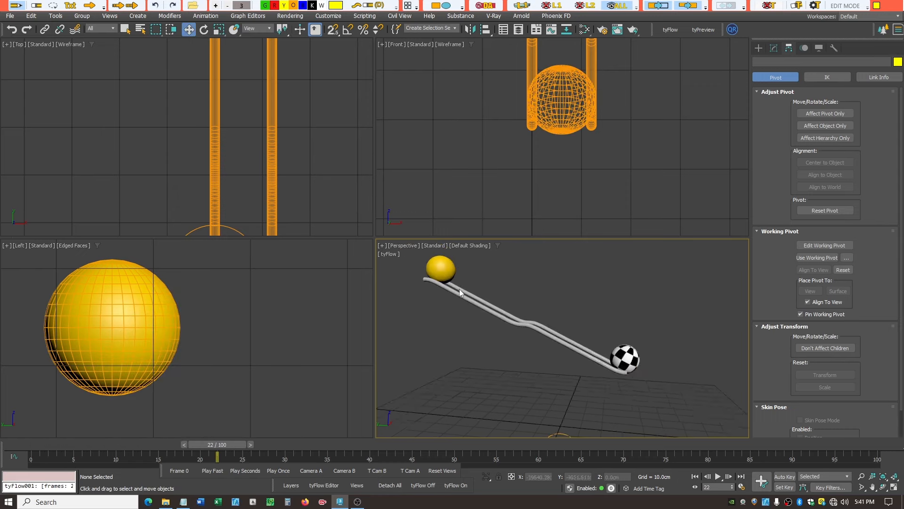
{"action": "mouse_move", "coordinate": [231, 446]}
{"action": "left_mouse_down"}
{"action": "mouse_move", "coordinate": [104, 420]}
{"action": "mouse_move", "coordinate": [236, 453]}
{"action": "left_mouse_up"}
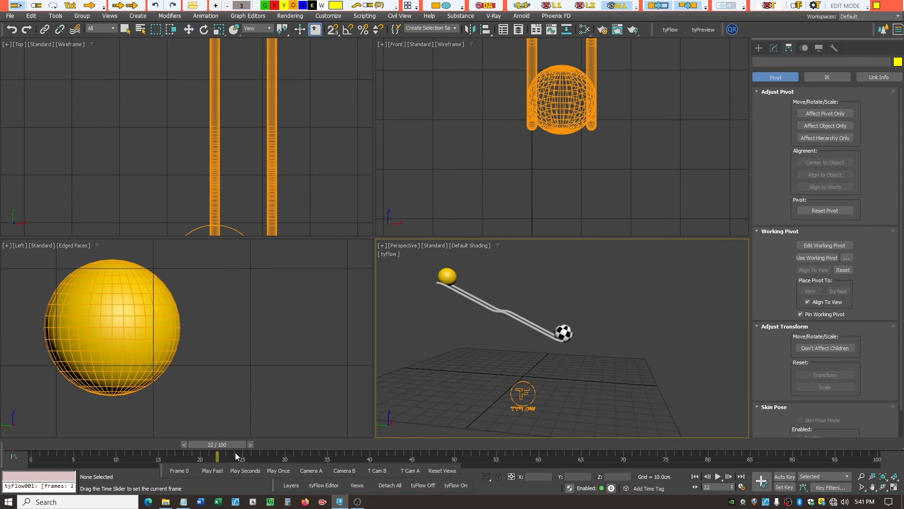
{"action": "key", "text": "w"}
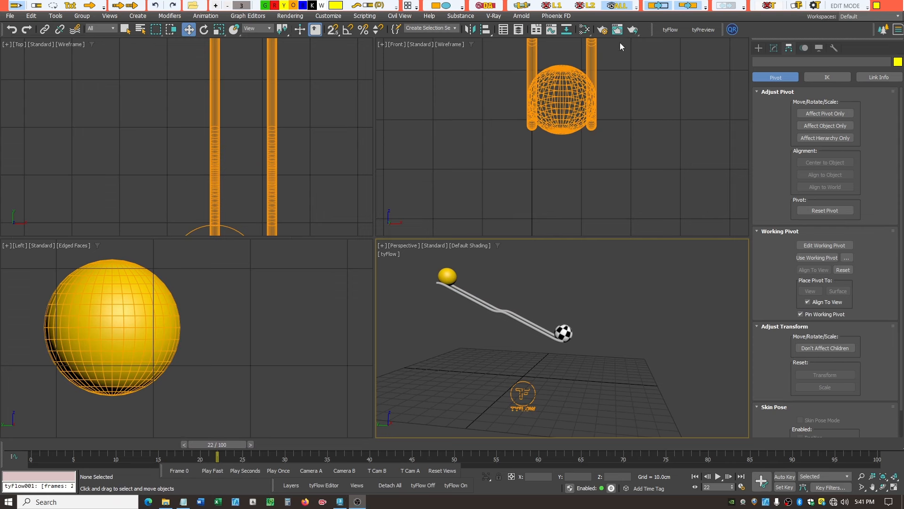
Remove Line001 to Line004 from the Birth Objects list of the Track Tests event in tyFlow.
{"action": "left_click", "coordinate": [667, 31]}
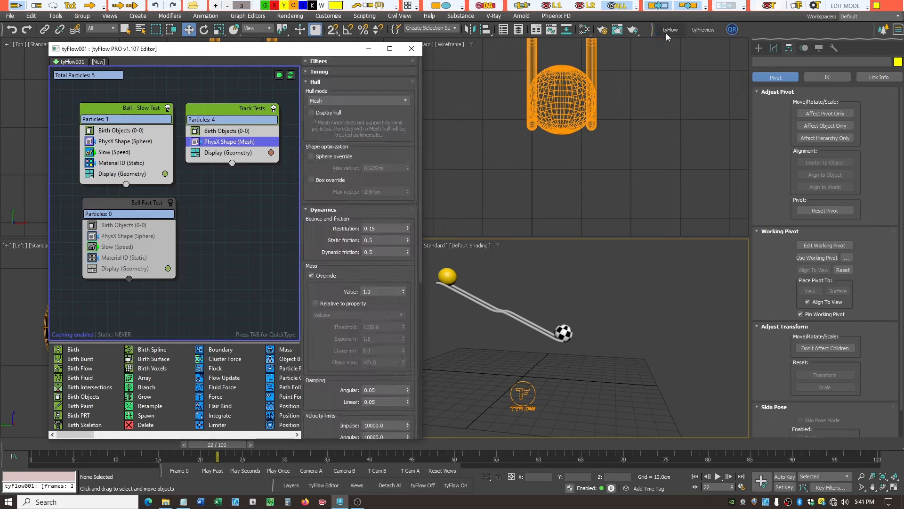
{"action": "left_click", "coordinate": [228, 129]}
{"action": "left_click", "coordinate": [325, 82]}
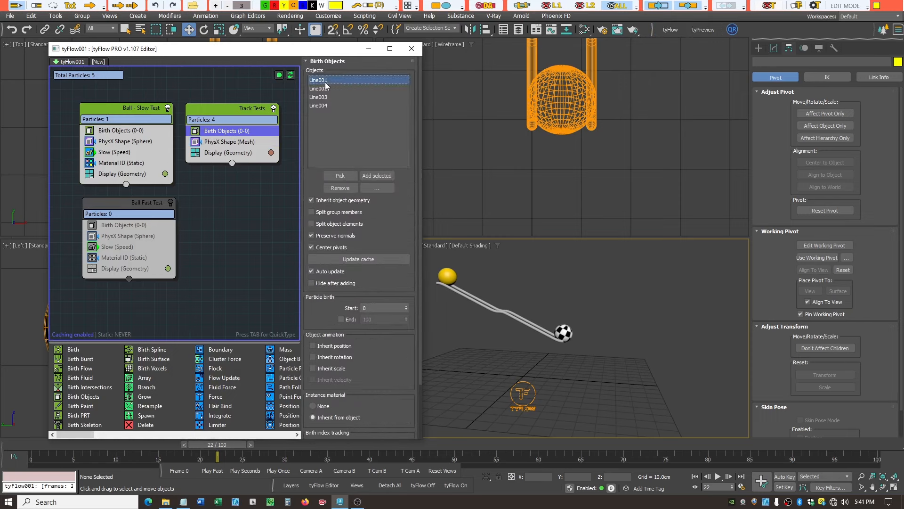
{"action": "left_click", "coordinate": [350, 188]}
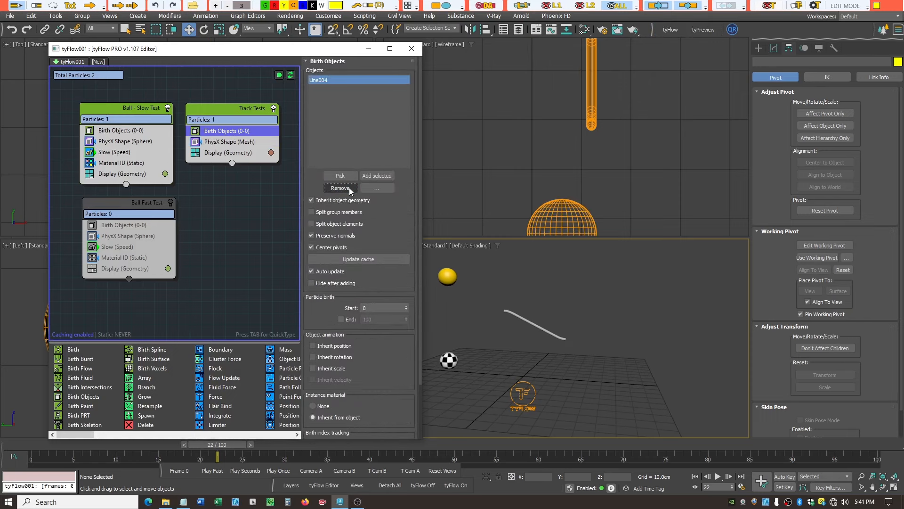
Disable the tyFlow simulation and switch the scene to its tyFlow-off state at frame 0.
{"action": "left_click", "coordinate": [279, 75]}
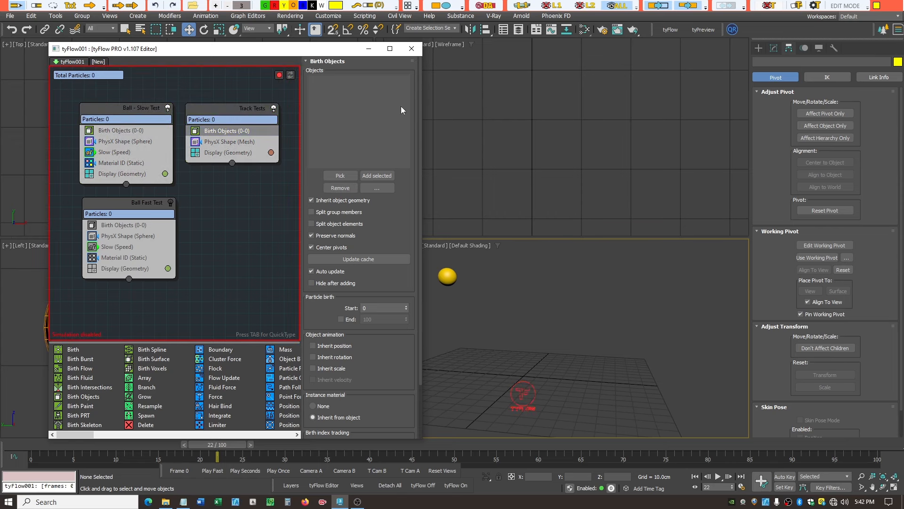
{"action": "left_click", "coordinate": [412, 49]}
{"action": "left_click", "coordinate": [418, 483]}
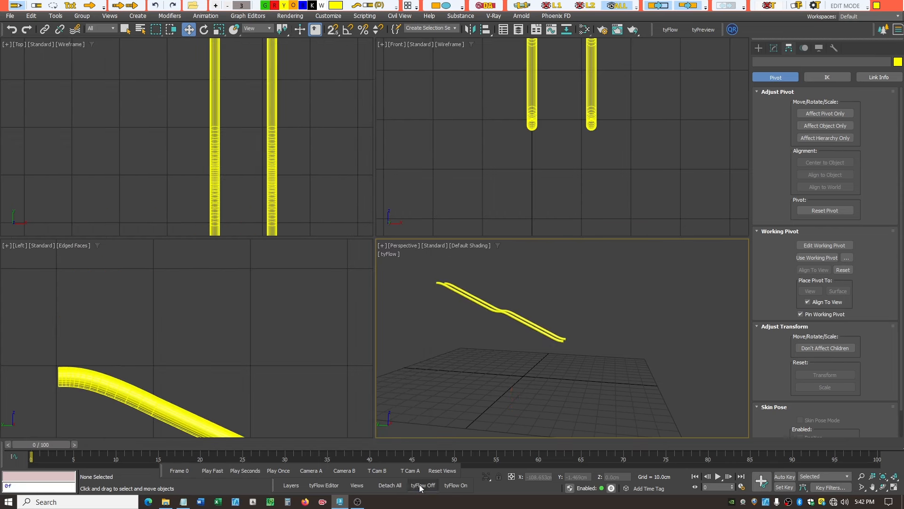
Ungroup the upper track piece Group001 into its two separate rails.
{"action": "left_click_drag", "start_coordinate": [586, 299], "coordinate": [527, 361]}
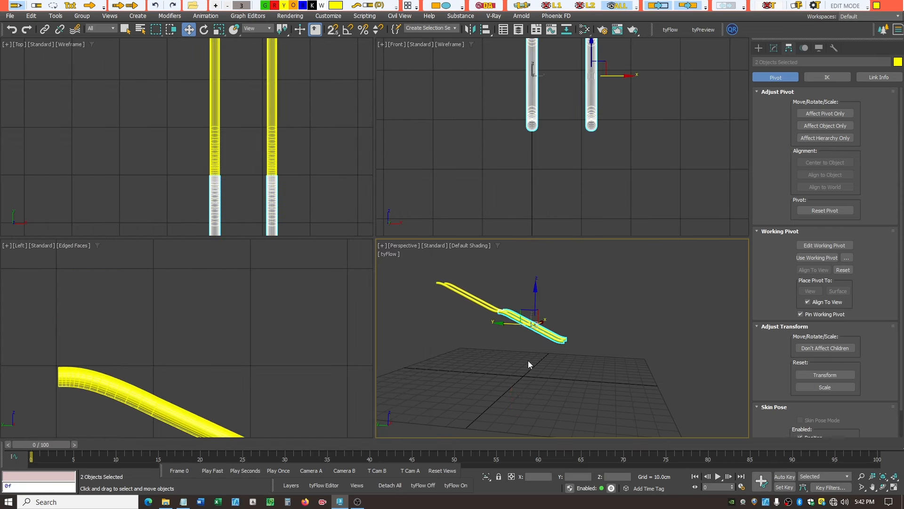
{"action": "left_click", "coordinate": [534, 251]}
{"action": "scroll", "coordinate": [467, 269], "scroll_direction": "up", "scroll_amount": 3}
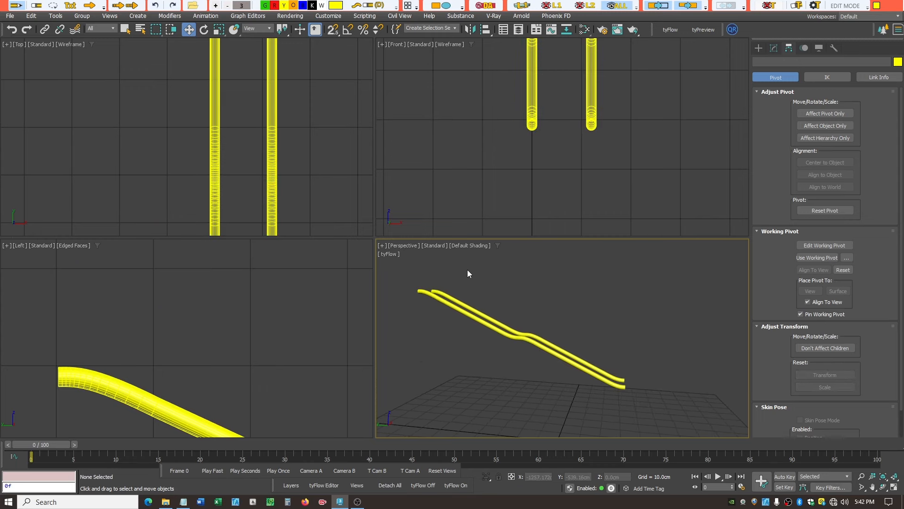
{"action": "left_click", "coordinate": [469, 314]}
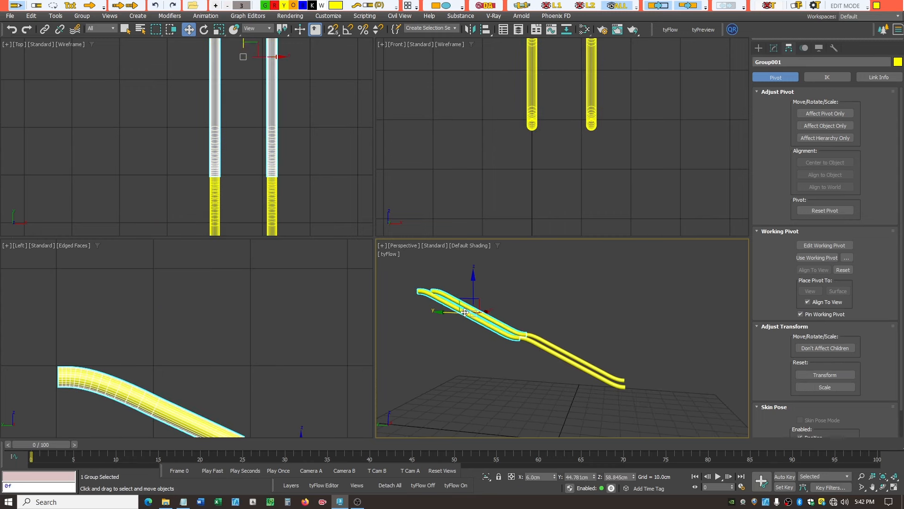
{"action": "left_click", "coordinate": [80, 17]}
{"action": "left_click", "coordinate": [92, 42]}
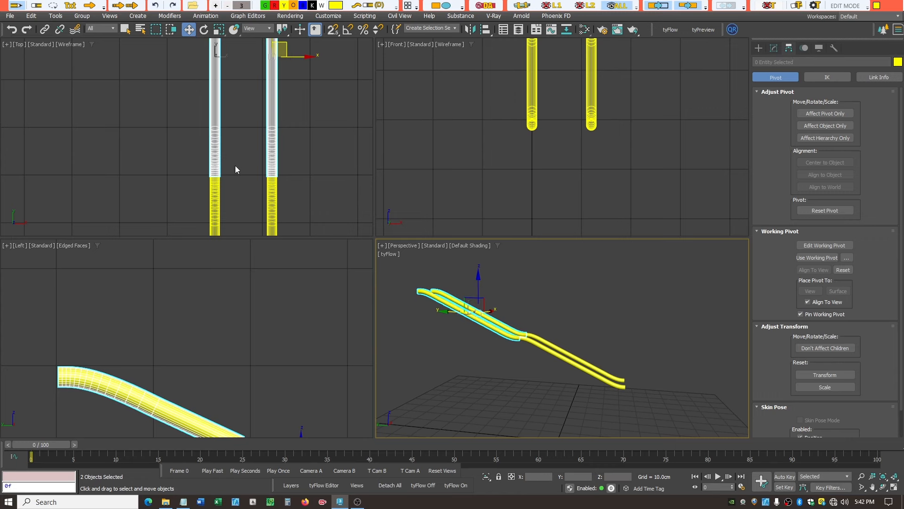
{"action": "left_click", "coordinate": [502, 284]}
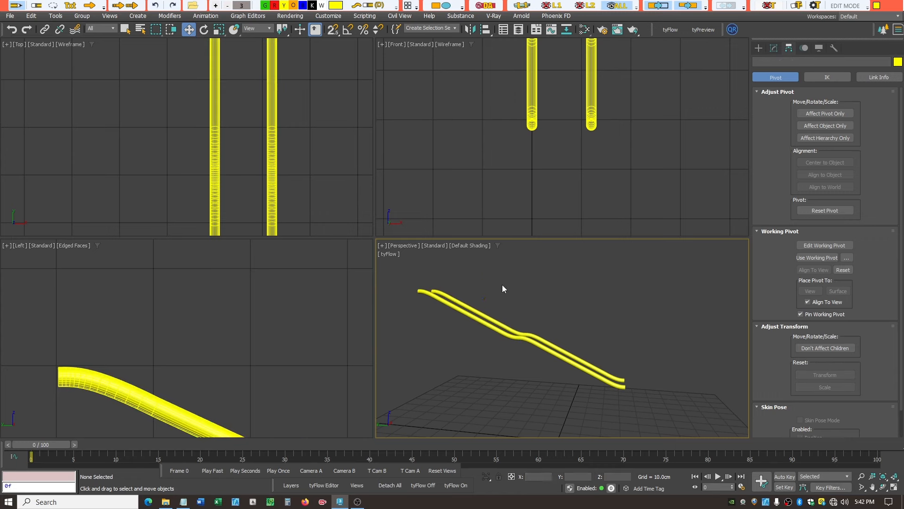
Convert the upper rail Line001 to an Editable Poly.
{"action": "left_click", "coordinate": [543, 345]}
{"action": "left_click", "coordinate": [543, 339]}
{"action": "left_click", "coordinate": [471, 322]}
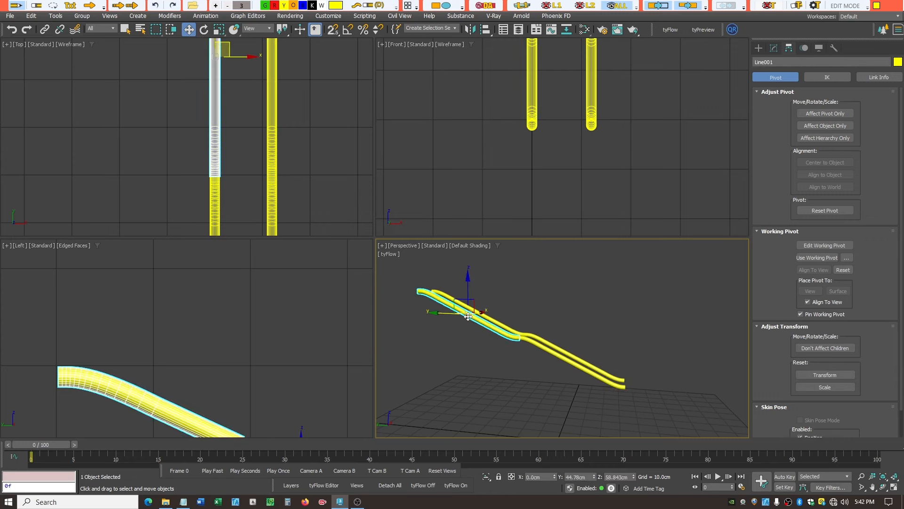
{"action": "right_click", "coordinate": [467, 283]}
{"action": "mouse_move", "coordinate": [527, 398]}
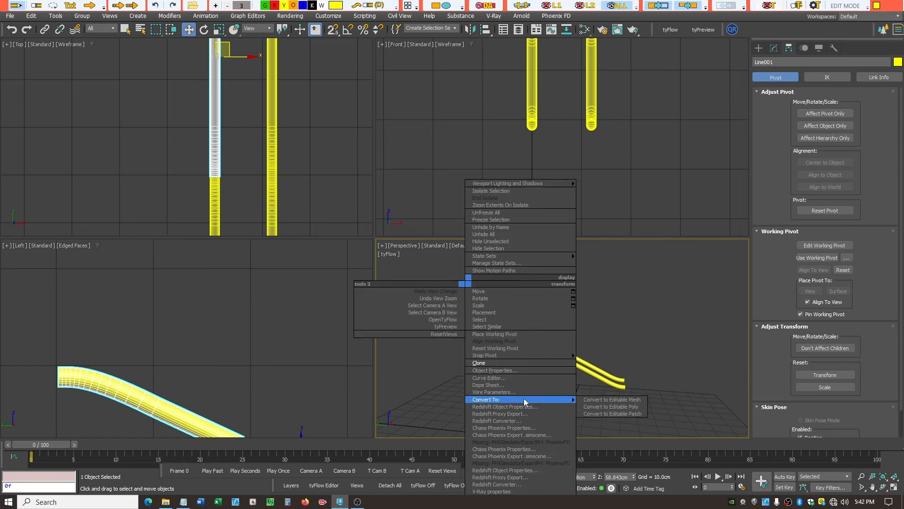
{"action": "left_click", "coordinate": [608, 407]}
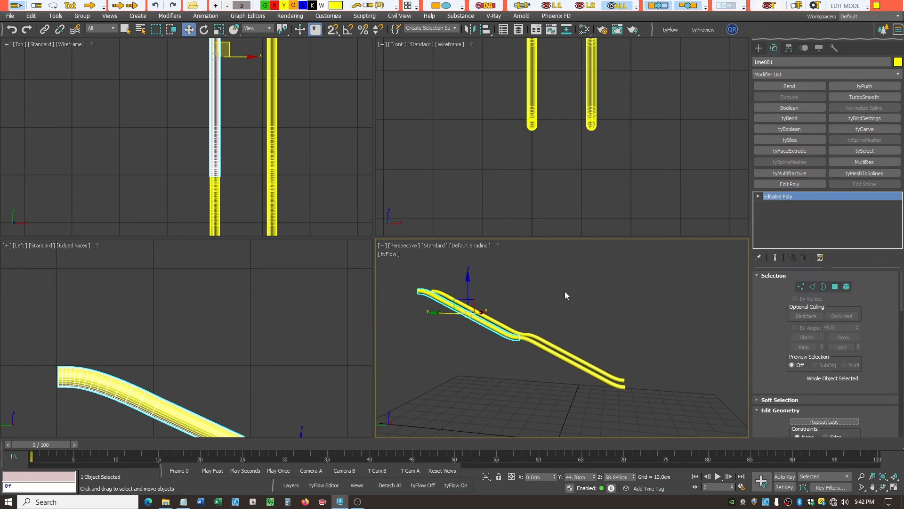
{"action": "left_click", "coordinate": [540, 280]}
{"action": "left_click", "coordinate": [498, 323]}
{"action": "right_click", "coordinate": [498, 323]}
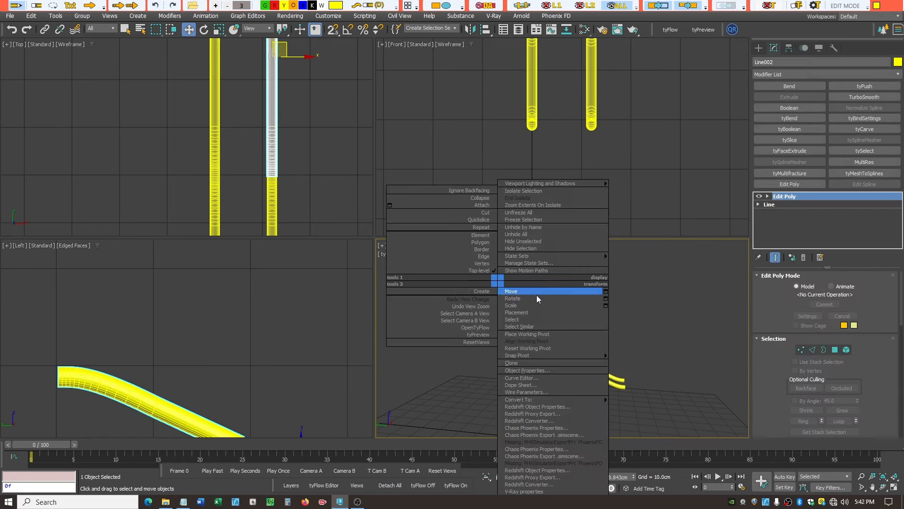
{"action": "left_click", "coordinate": [537, 295]}
Delete the two rails of the lower track piece.
{"action": "left_click_drag", "start_coordinate": [611, 417], "coordinate": [608, 415]}
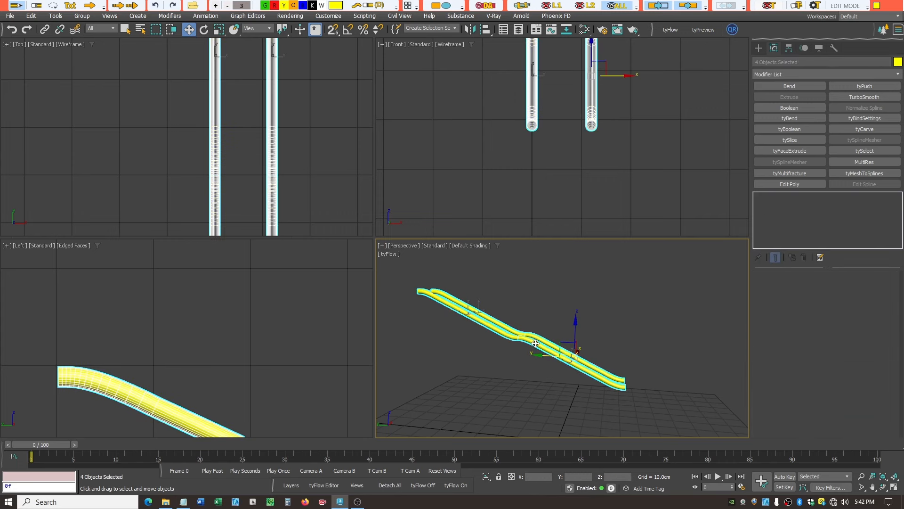
{"action": "left_click_drag", "start_coordinate": [558, 309], "coordinate": [611, 377]}
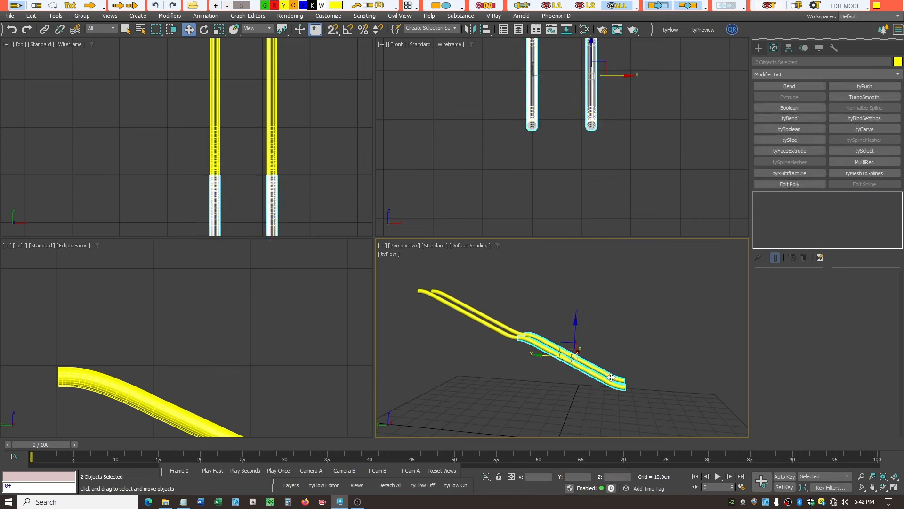
{"action": "key", "text": "Delete"}
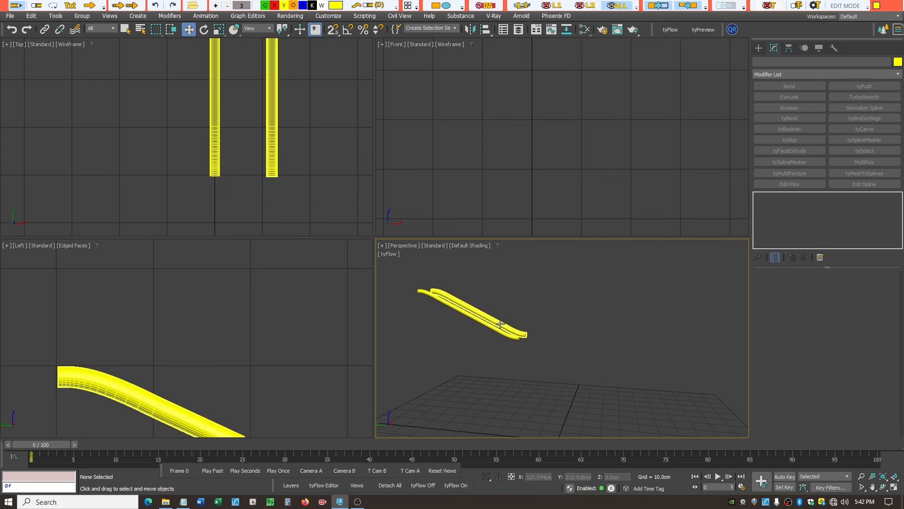
Convert the remaining rail Line002 to an Editable Poly.
{"action": "right_click", "coordinate": [499, 282]}
{"action": "mouse_move", "coordinate": [556, 399]}
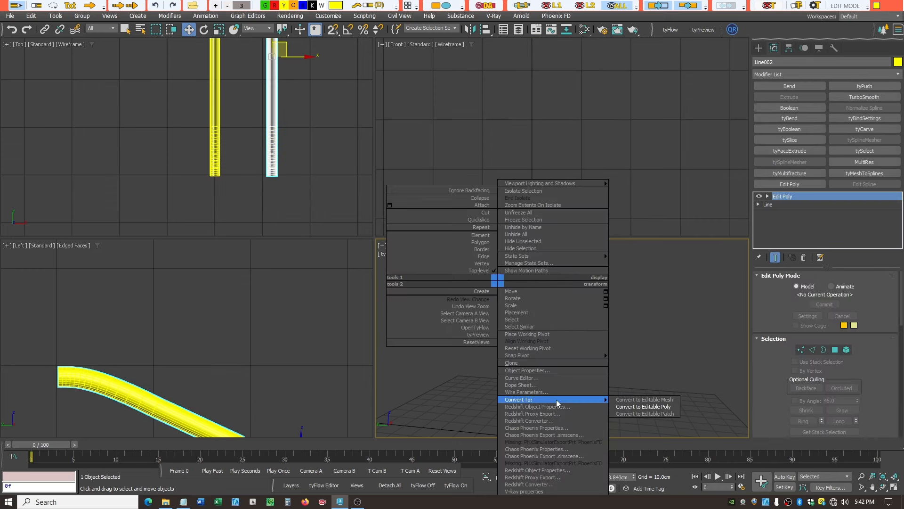
{"action": "left_click", "coordinate": [626, 407]}
{"action": "left_click", "coordinate": [618, 331]}
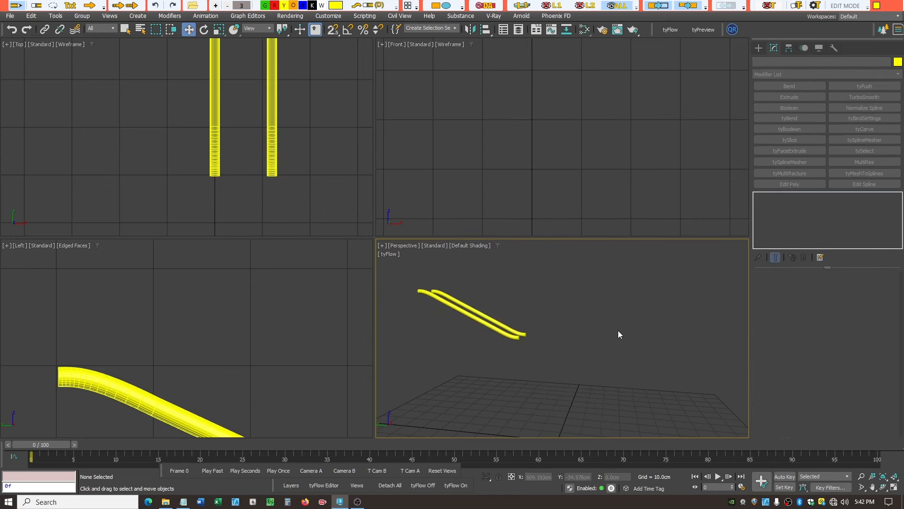
Attach the second rail to the Line001 editable poly at Element level, making both rails one object.
{"action": "left_click", "coordinate": [486, 323]}
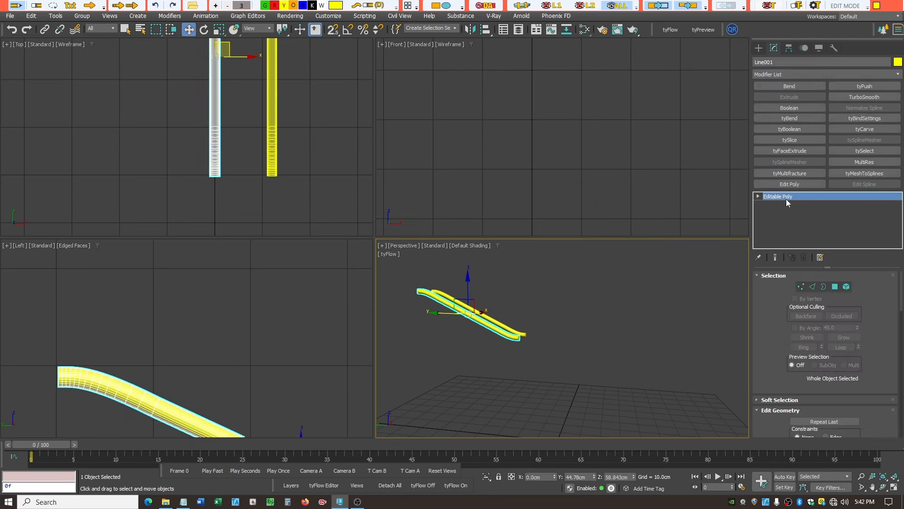
{"action": "left_click", "coordinate": [759, 196]}
{"action": "left_click", "coordinate": [777, 228]}
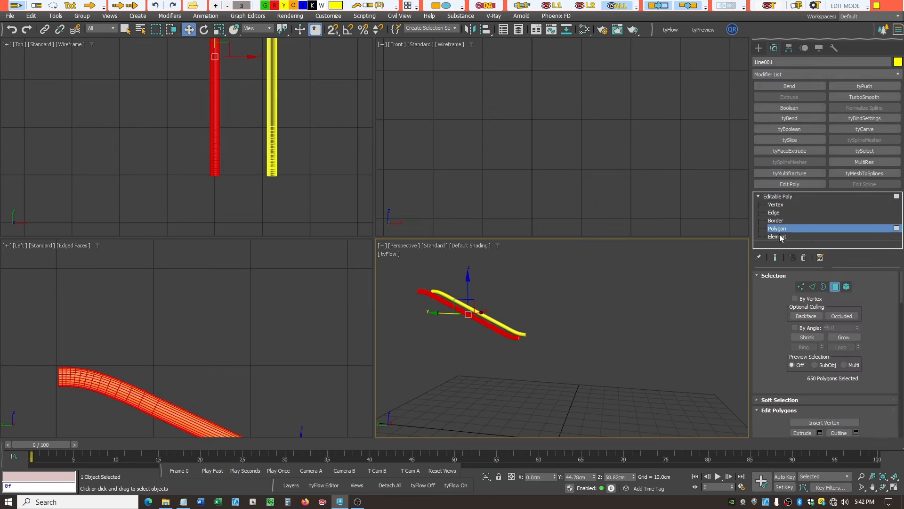
{"action": "left_click", "coordinate": [777, 236]}
{"action": "scroll", "coordinate": [903, 306], "scroll_direction": "down", "scroll_amount": 6}
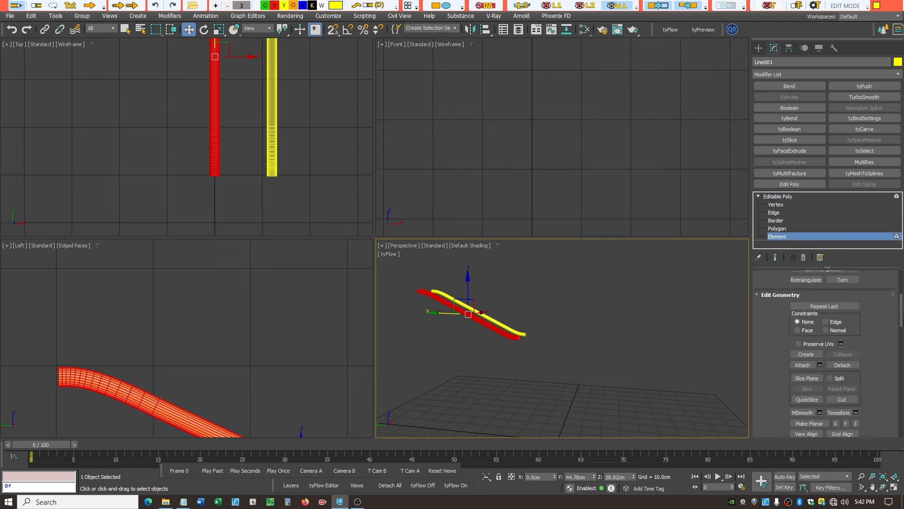
{"action": "left_click", "coordinate": [803, 368]}
{"action": "left_click", "coordinate": [496, 322]}
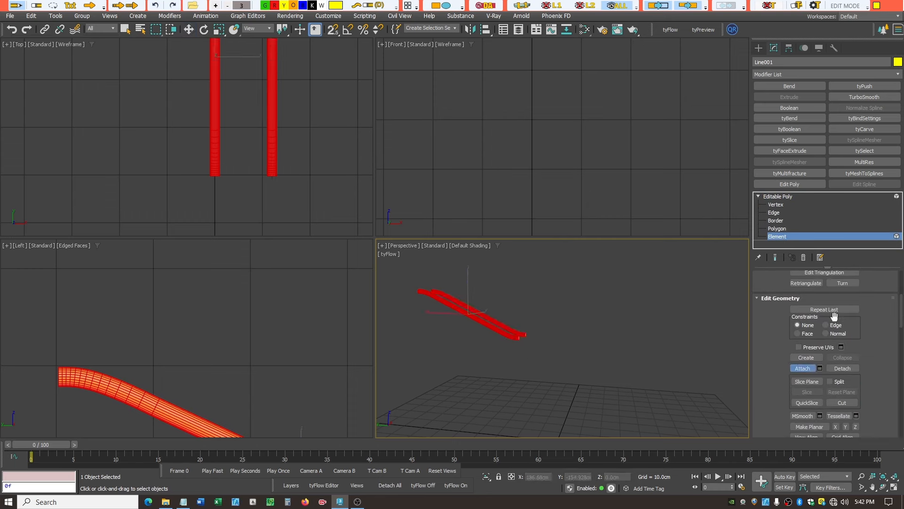
{"action": "left_click", "coordinate": [802, 368]}
{"action": "left_click", "coordinate": [780, 196]}
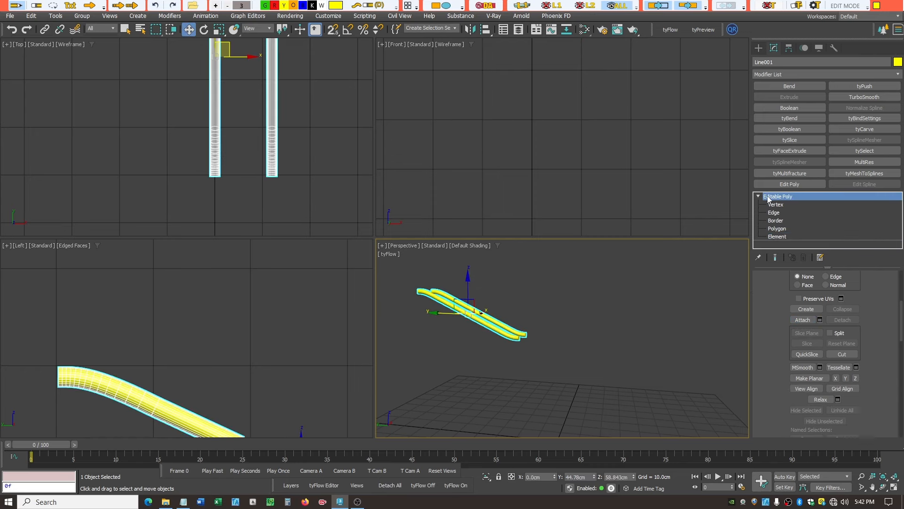
{"action": "left_click", "coordinate": [758, 196]}
{"action": "left_click", "coordinate": [535, 327]}
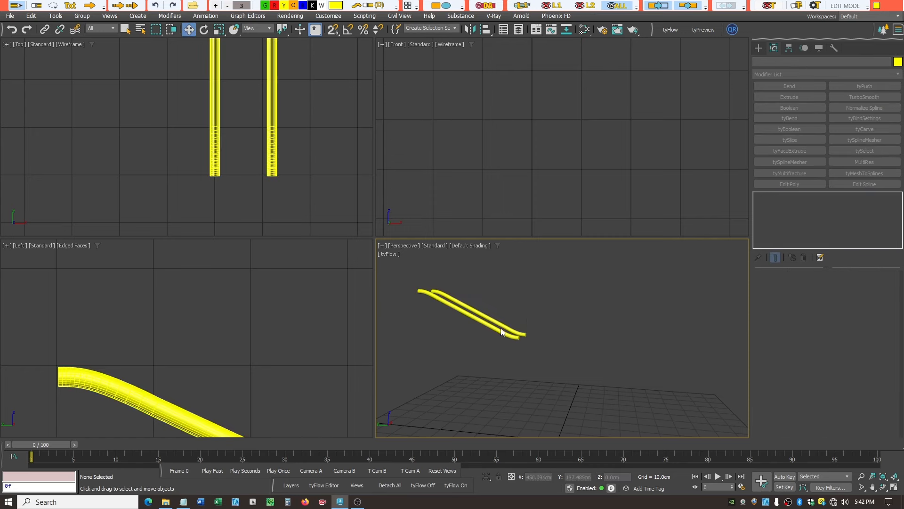
Select the joined rails and examine the Multi/Sub-Object material and its three sub-materials in the Slate Material Editor.
{"action": "left_click", "coordinate": [505, 313]}
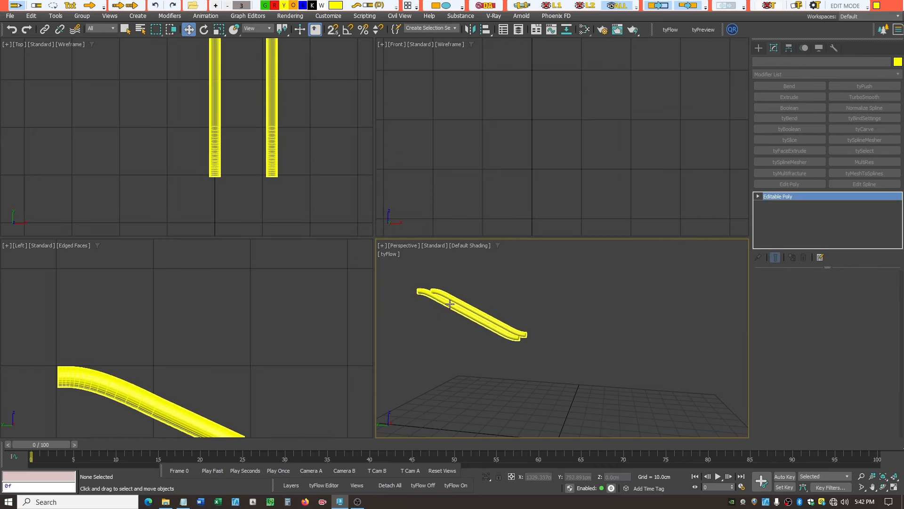
{"action": "left_click", "coordinate": [899, 476]}
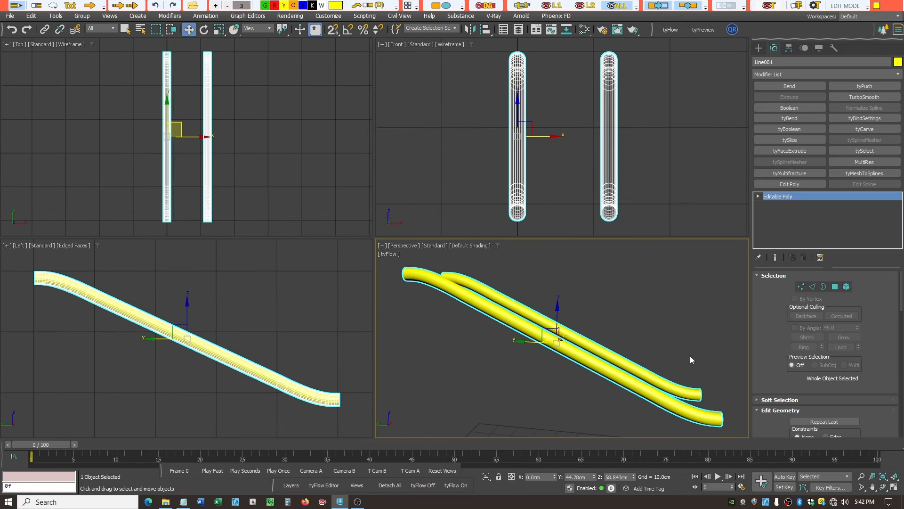
{"action": "left_click", "coordinate": [579, 359]}
{"action": "left_click", "coordinate": [579, 359]}
{"action": "left_click", "coordinate": [584, 29]}
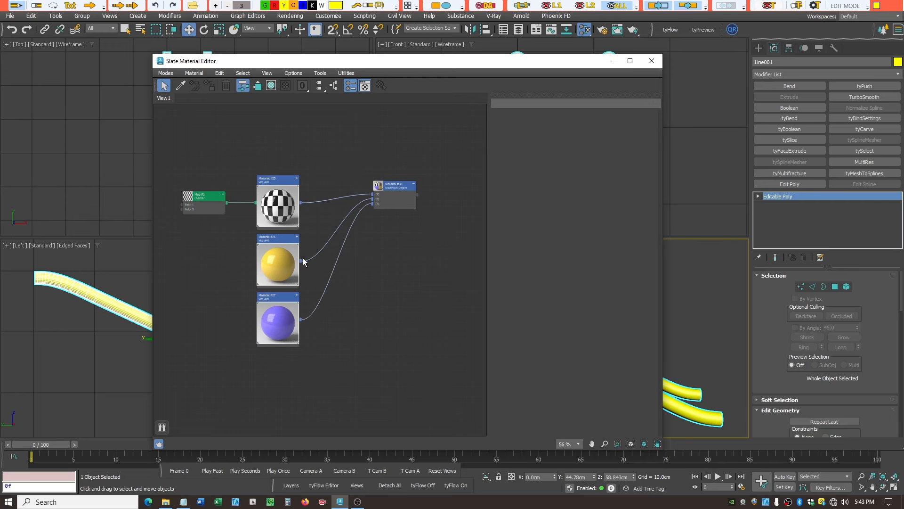
{"action": "scroll", "coordinate": [400, 192], "scroll_direction": "up", "scroll_amount": 3}
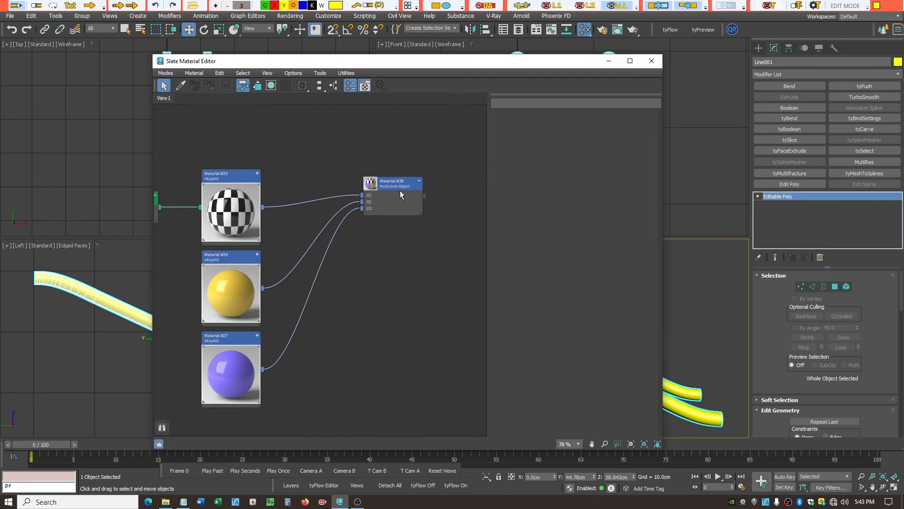
{"action": "left_click", "coordinate": [651, 61]}
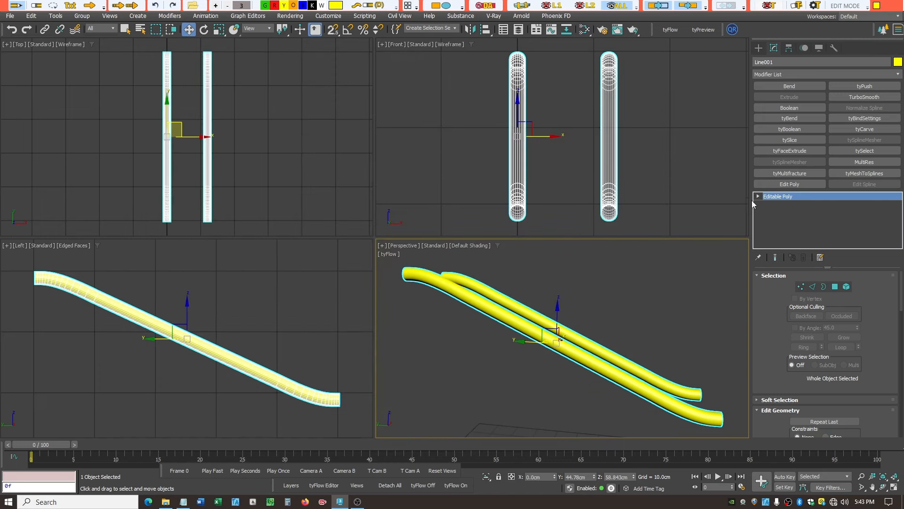
Set the polygon material ID of both rail elements in Line001 to 2.
{"action": "left_click", "coordinate": [758, 196]}
{"action": "left_click", "coordinate": [777, 236]}
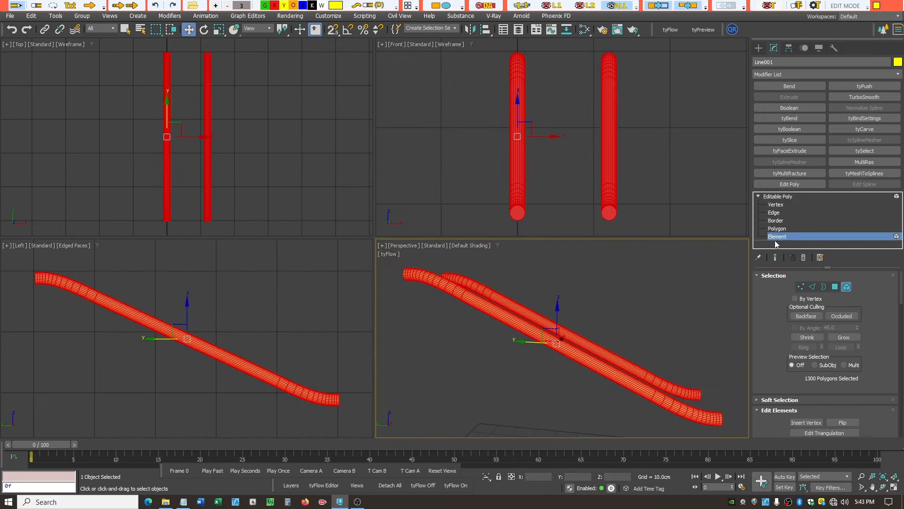
{"action": "left_click", "coordinate": [629, 383]}
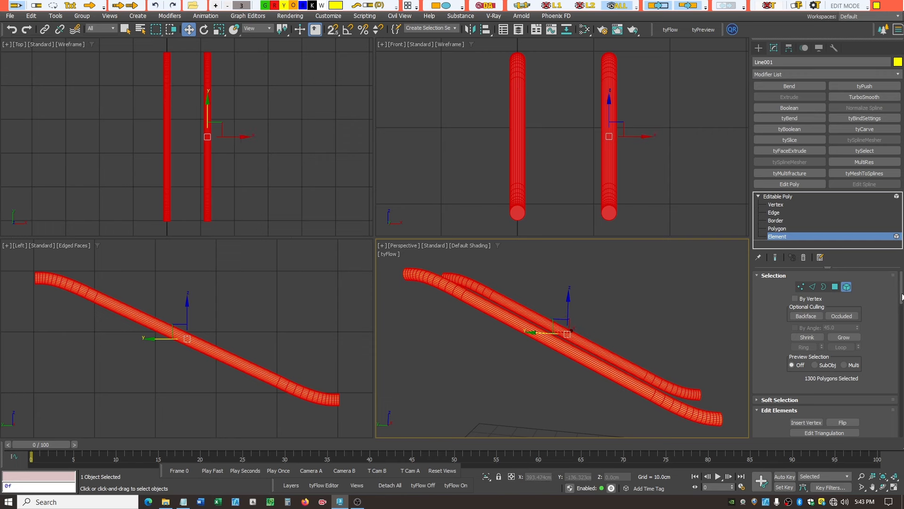
{"action": "scroll", "coordinate": [829, 353], "scroll_direction": "down", "scroll_amount": 5}
{"action": "scroll", "coordinate": [900, 349], "scroll_direction": "down", "scroll_amount": 1}
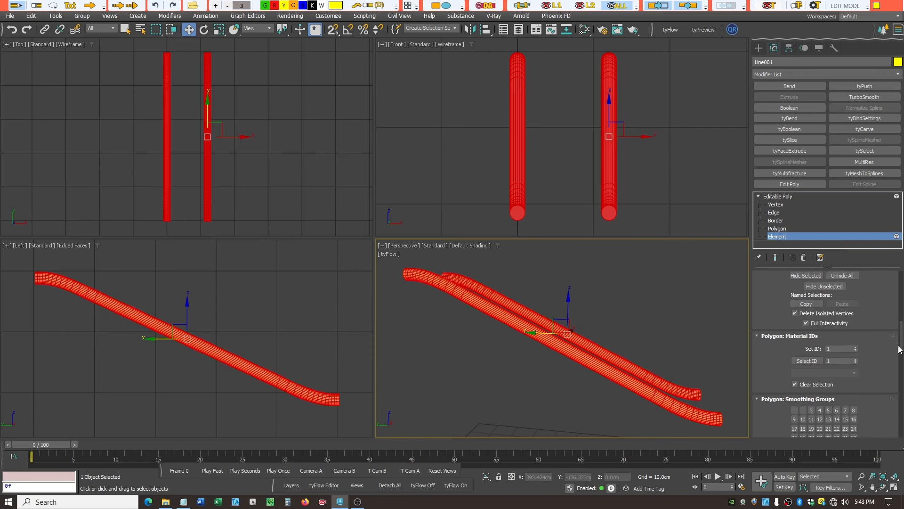
{"action": "left_click", "coordinate": [856, 347]}
{"action": "left_click", "coordinate": [775, 197]}
{"action": "left_click", "coordinate": [758, 196]}
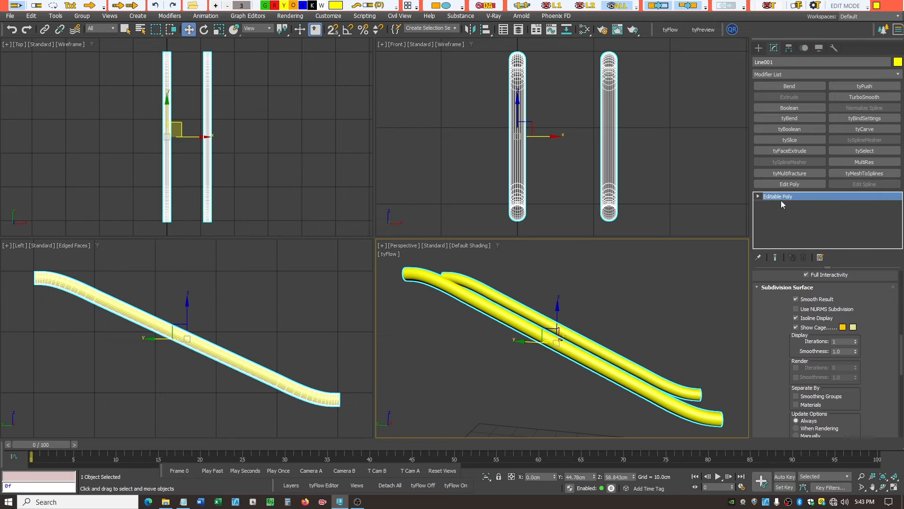
Apply the Multi/Sub-Object Material #38 to the joined rails and close the Slate Material Editor.
{"action": "left_click", "coordinate": [585, 31]}
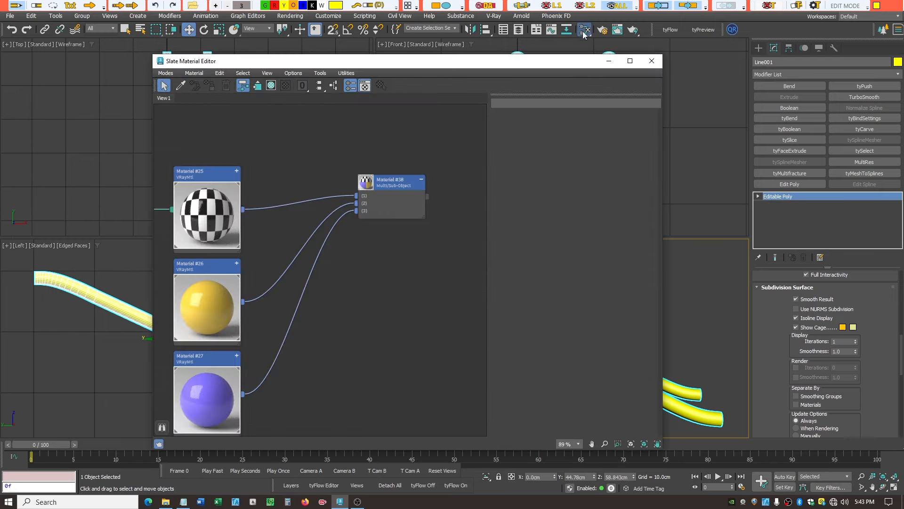
{"action": "left_click_drag", "start_coordinate": [424, 63], "coordinate": [286, 47]}
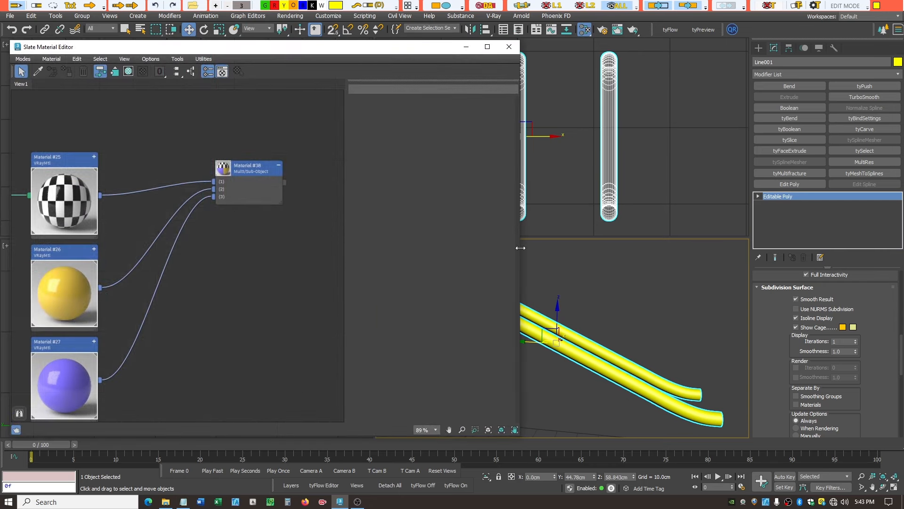
{"action": "left_click_drag", "start_coordinate": [521, 249], "coordinate": [484, 247]}
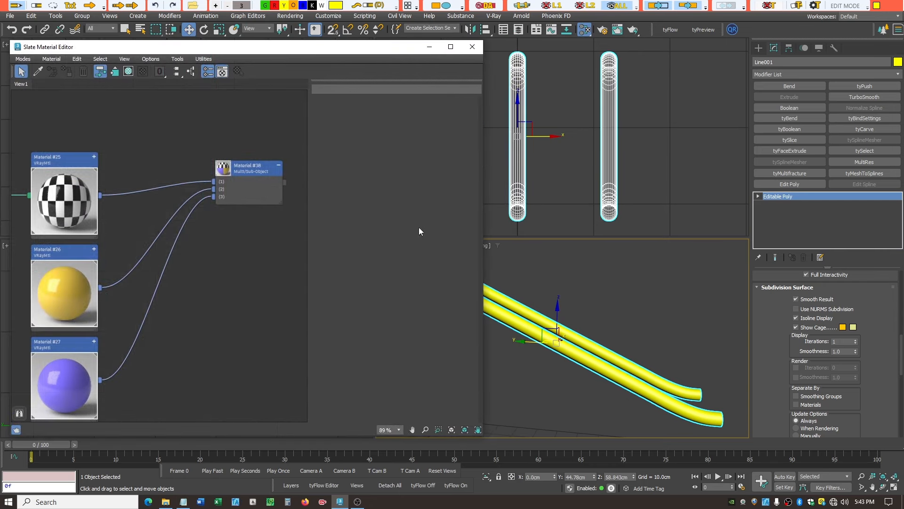
{"action": "left_click_drag", "start_coordinate": [283, 182], "coordinate": [513, 320]}
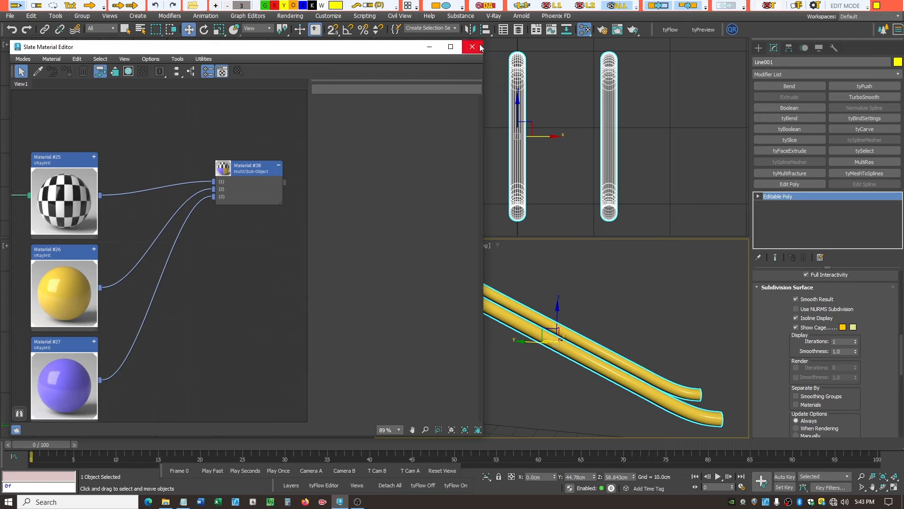
{"action": "left_click", "coordinate": [472, 47]}
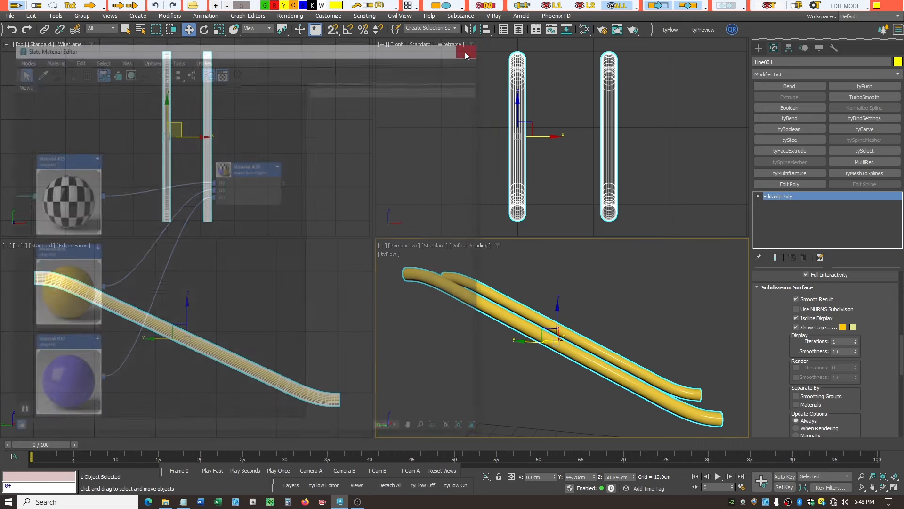
Open the tyFlow editor for tyFlow001.
{"action": "left_click", "coordinate": [671, 31]}
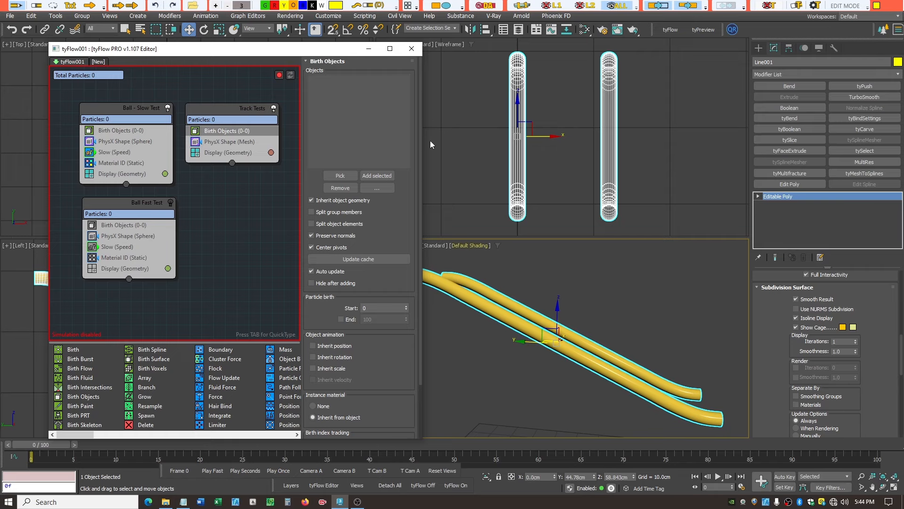
Close the tyFlow editor and deselect the yellow rail track in the Perspective view.
{"action": "left_click", "coordinate": [412, 48]}
{"action": "left_click", "coordinate": [547, 293]}
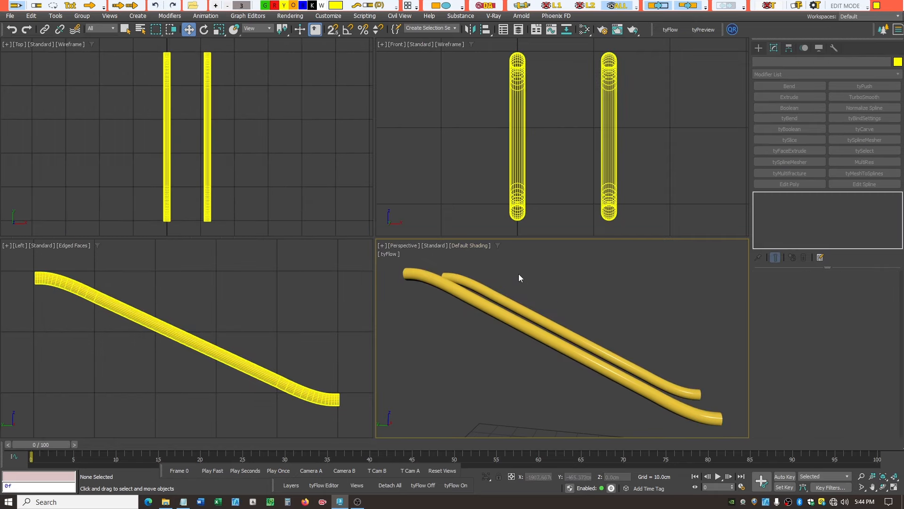
{"action": "left_click", "coordinate": [498, 283]}
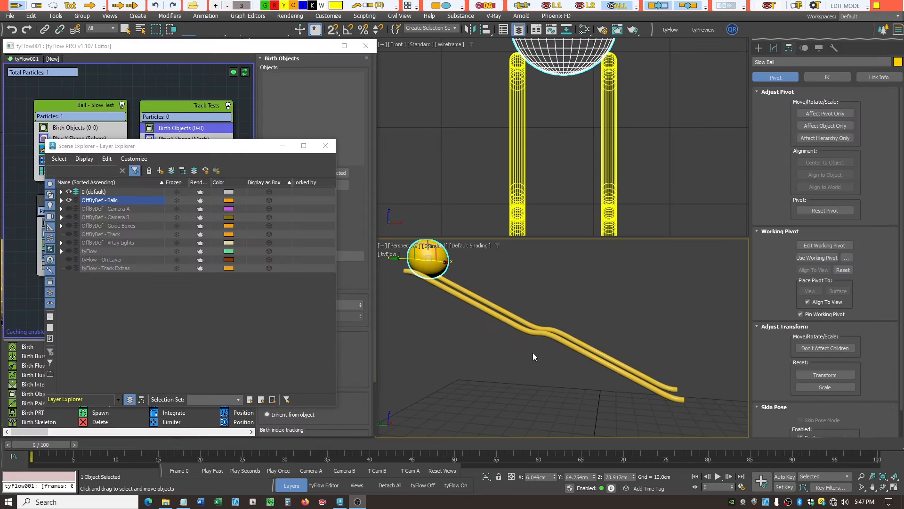
Examine the upper and lower track segments and the objects listed in the 0 (default) layer.
{"action": "left_click", "coordinate": [501, 321]}
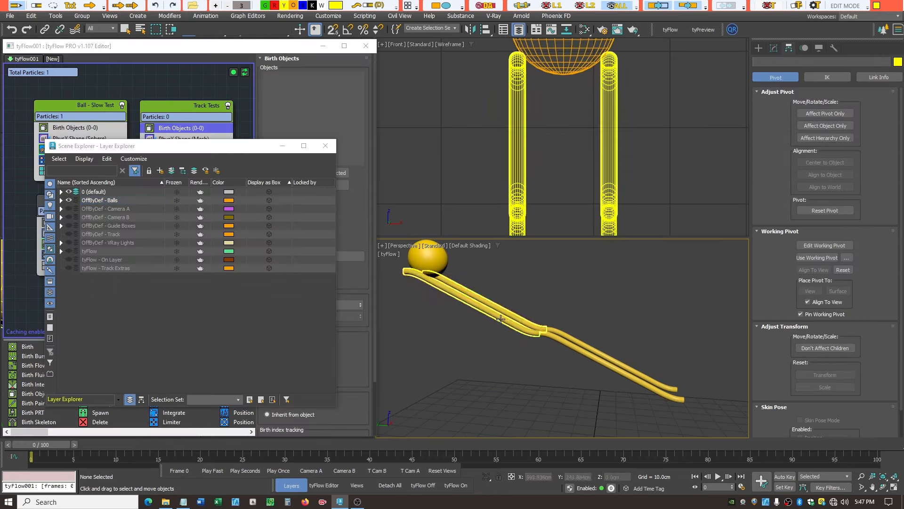
{"action": "left_click", "coordinate": [599, 353]}
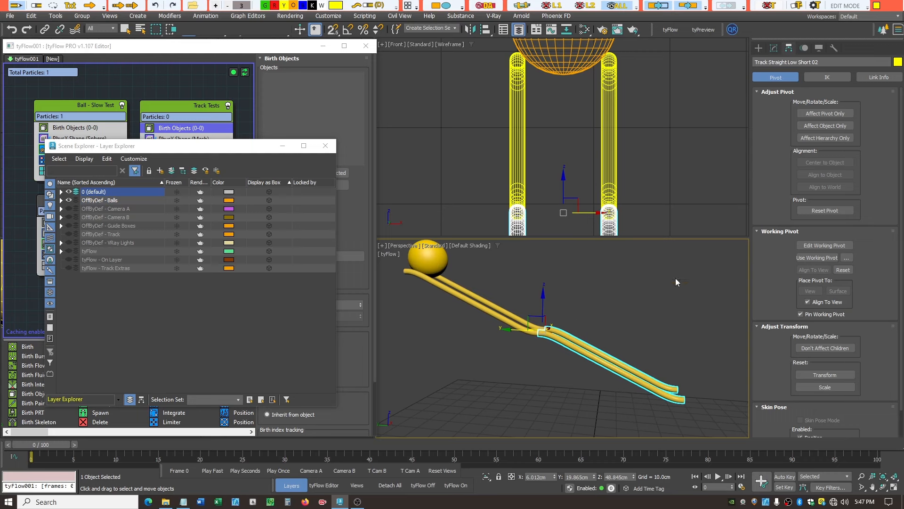
{"action": "left_click", "coordinate": [628, 293]}
{"action": "left_click", "coordinate": [476, 301]}
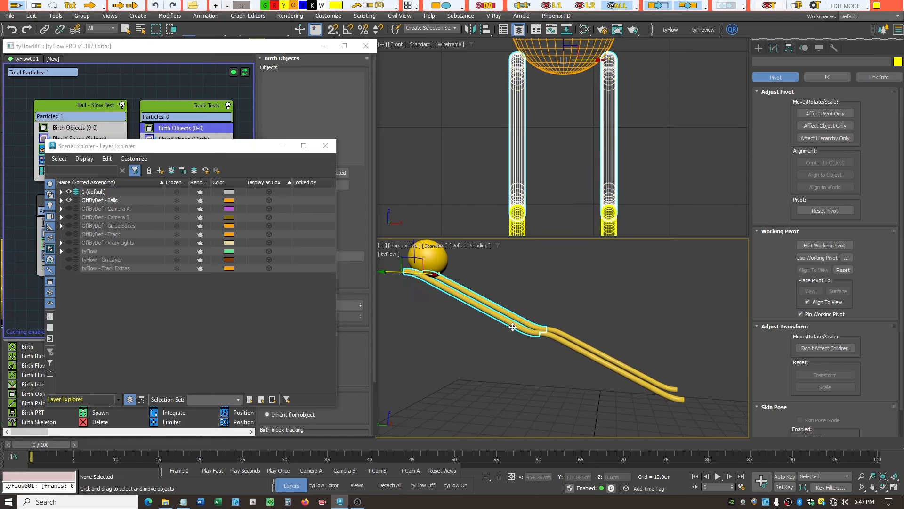
{"action": "left_click", "coordinate": [612, 365]}
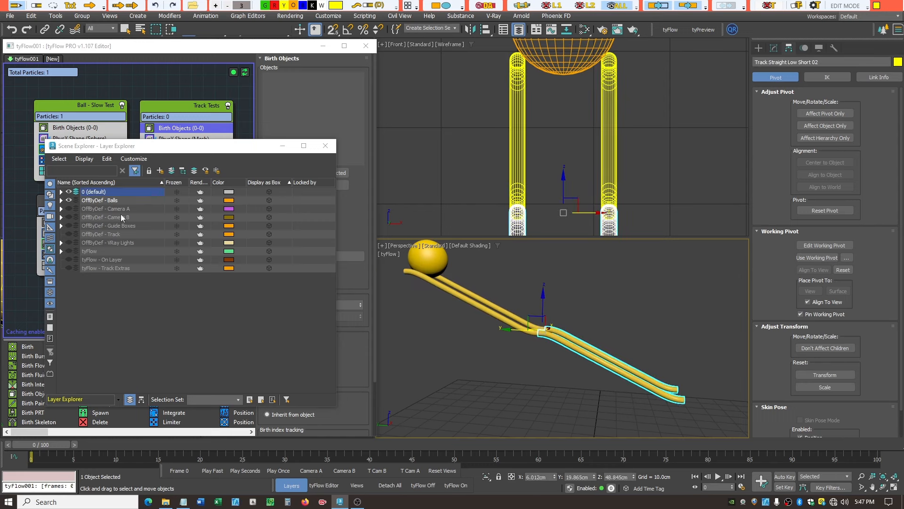
{"action": "left_click", "coordinate": [62, 192]}
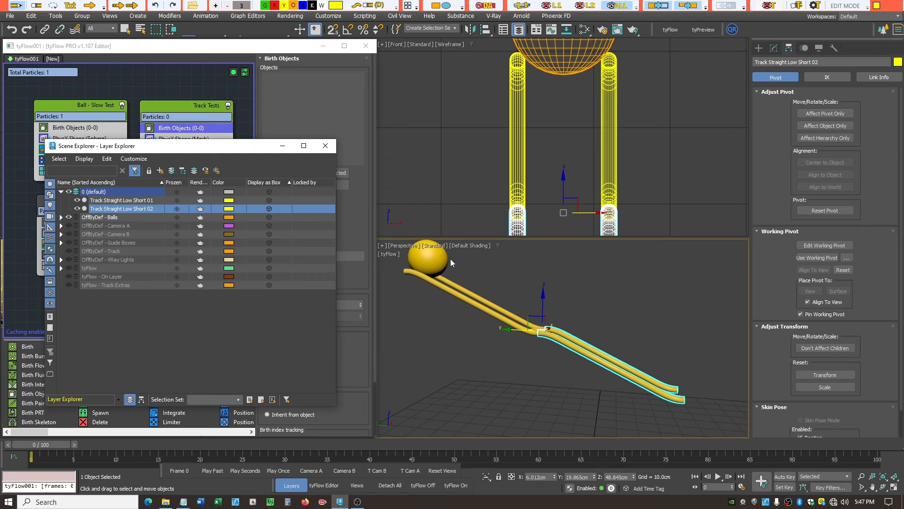
Add Track Straight Low Short 01 and Track Straight Low Short 02 to the Birth Objects operator of the Track Tests event.
{"action": "left_click", "coordinate": [282, 146]}
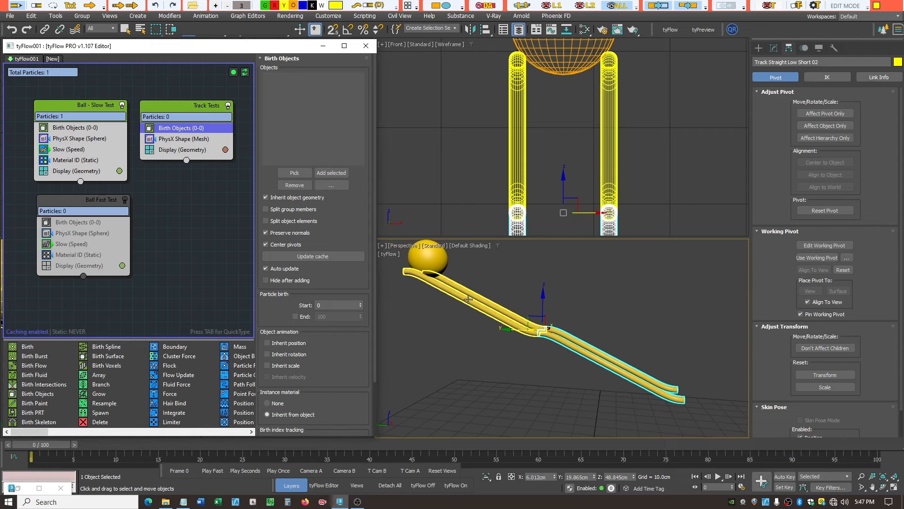
{"action": "left_click", "coordinate": [294, 174]}
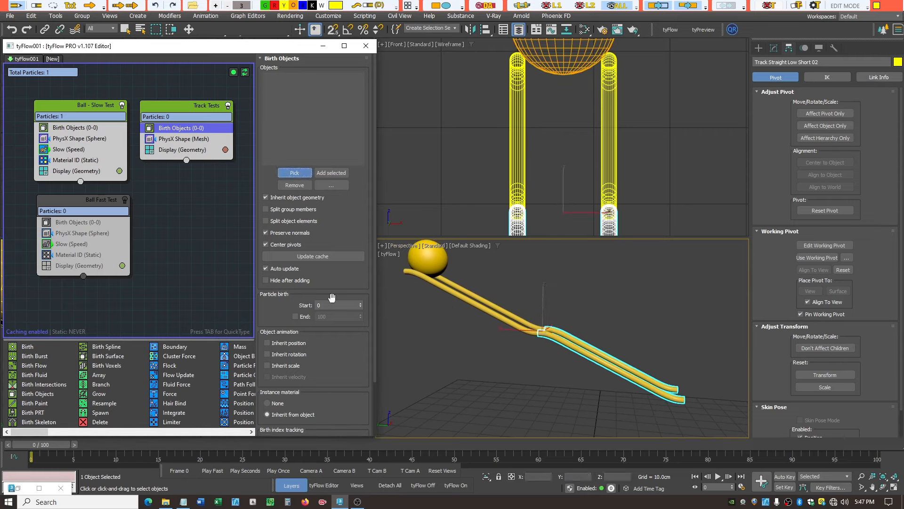
{"action": "left_click", "coordinate": [488, 311]}
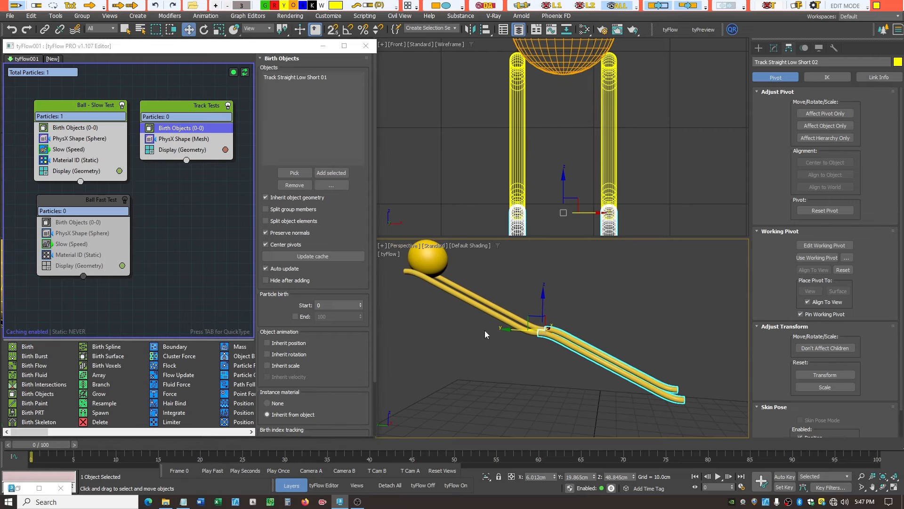
{"action": "left_click", "coordinate": [294, 174]}
{"action": "left_click", "coordinate": [331, 173]}
Turn tyFlow on and scrub the animation to frame 15 to preview the ball rolling down the track.
{"action": "left_click", "coordinate": [461, 485]}
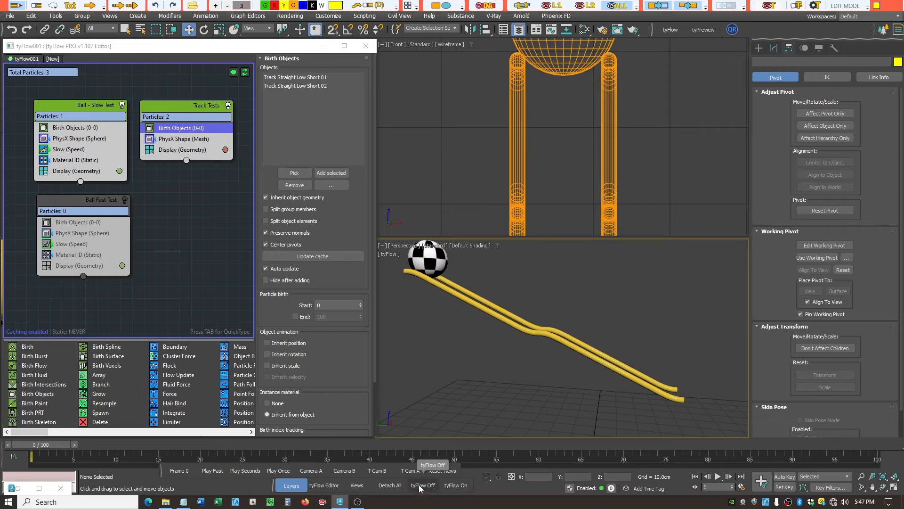
{"action": "left_click_drag", "start_coordinate": [50, 443], "coordinate": [177, 494]}
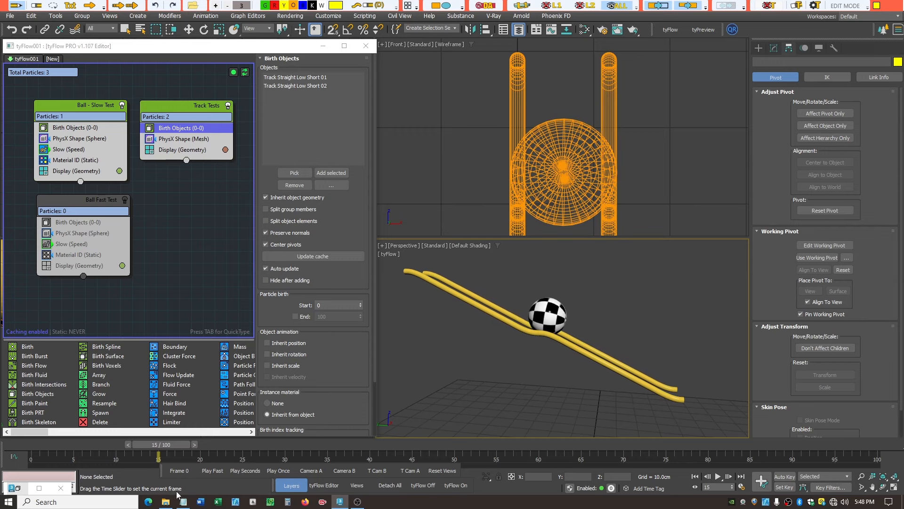
{"action": "key", "text": "w"}
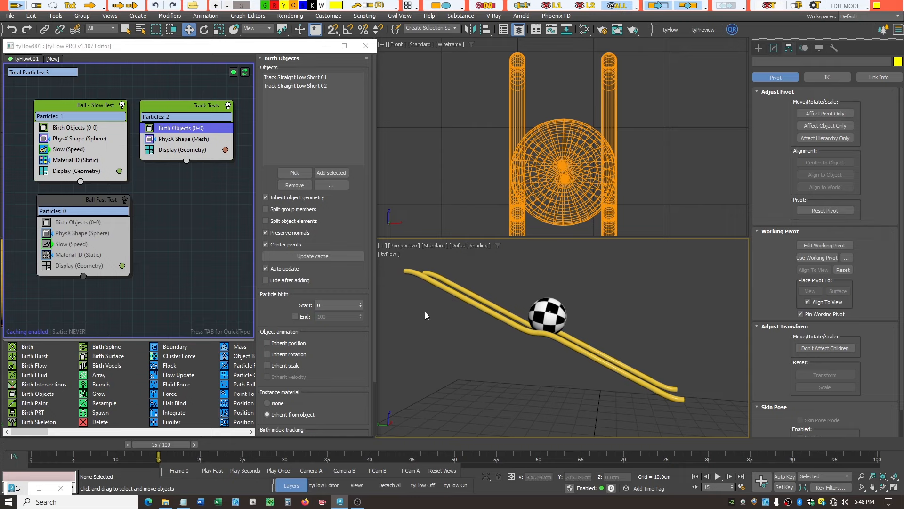
Select the tyFlow icon object and review its Settings parameters.
{"action": "scroll", "coordinate": [417, 317], "scroll_direction": "down", "scroll_amount": 5}
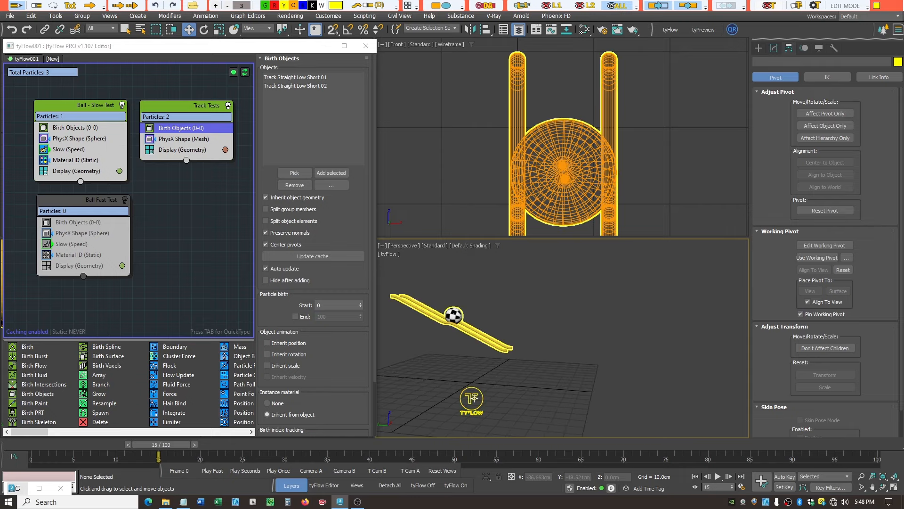
{"action": "left_click", "coordinate": [473, 398]}
{"action": "left_click", "coordinate": [774, 49]}
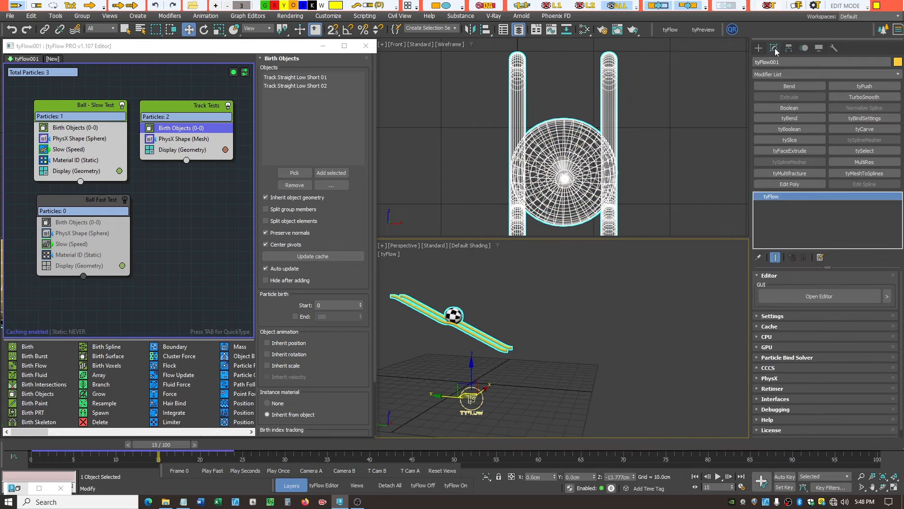
{"action": "left_click", "coordinate": [758, 318]}
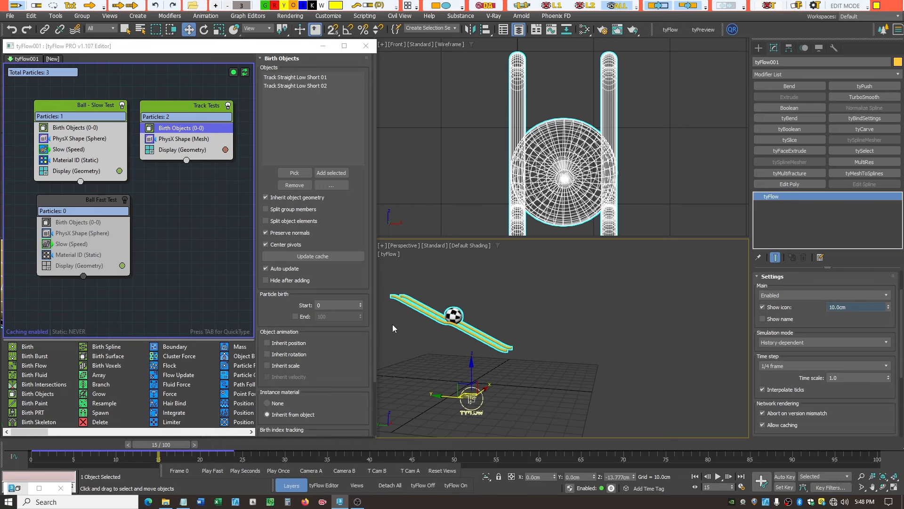
{"action": "left_click", "coordinate": [756, 279]}
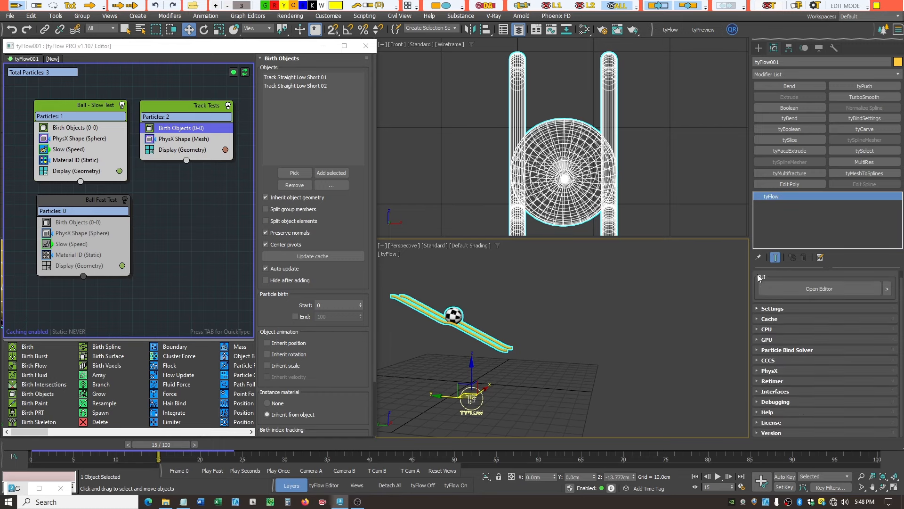
Set the PhysX simulation substeps of the tyFlow object to 12.
{"action": "left_click", "coordinate": [760, 371]}
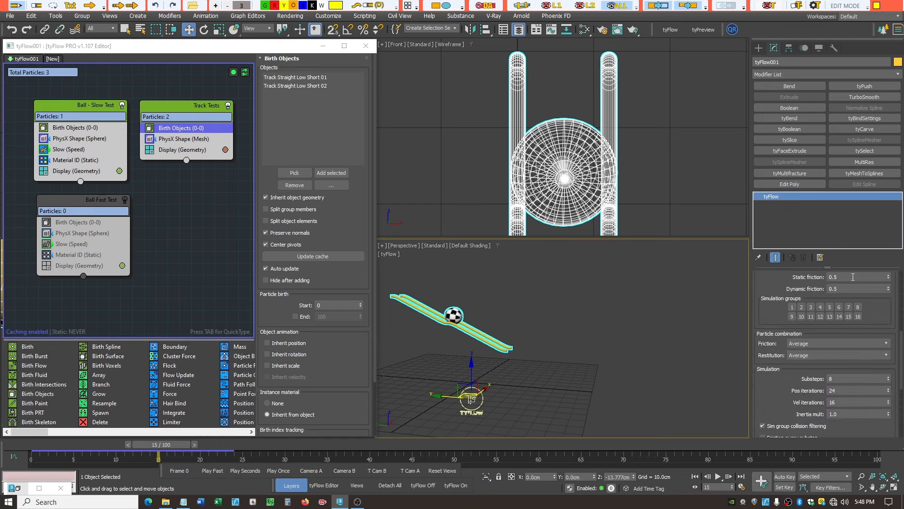
{"action": "double_click", "coordinate": [841, 379]}
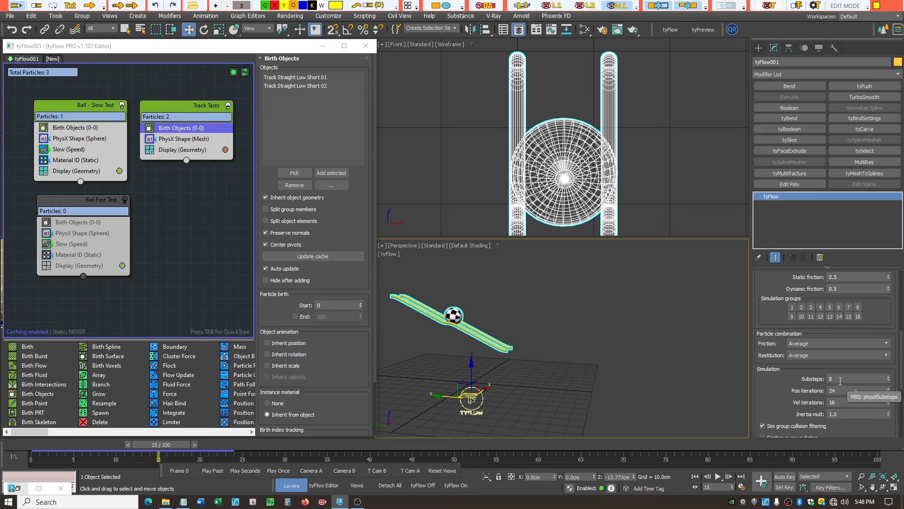
{"action": "type", "text": "3"}
{"action": "key", "text": "ctrl+z"}
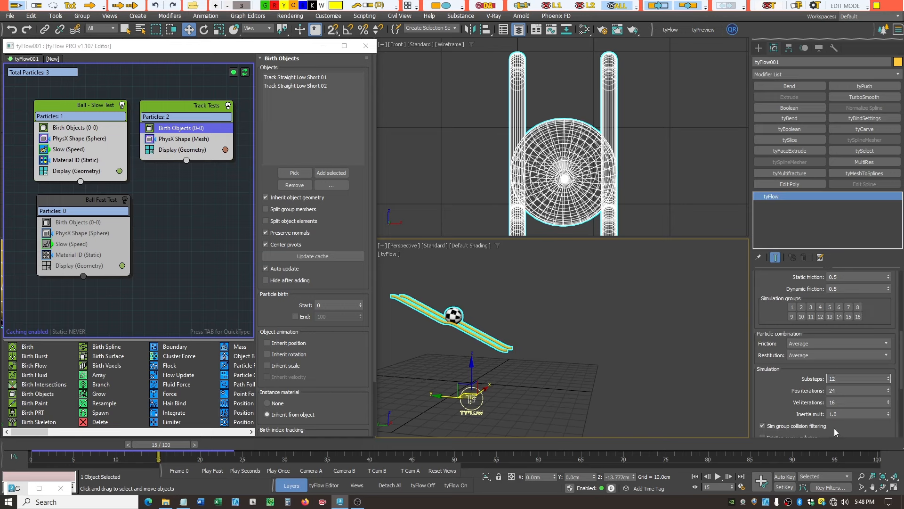
{"action": "key", "text": "Return"}
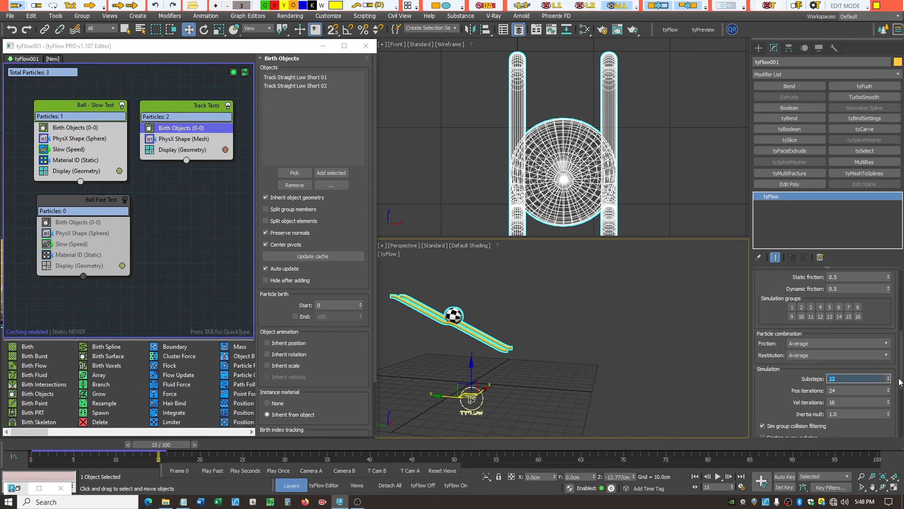
{"action": "scroll", "coordinate": [899, 390], "scroll_direction": "down", "scroll_amount": 3}
{"action": "scroll", "coordinate": [828, 354], "scroll_direction": "up", "scroll_amount": 5}
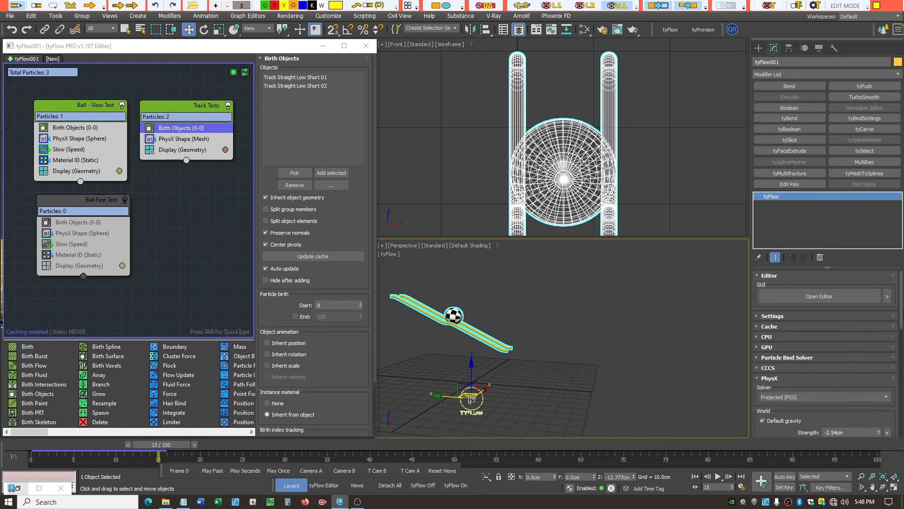
{"action": "left_click", "coordinate": [761, 316]}
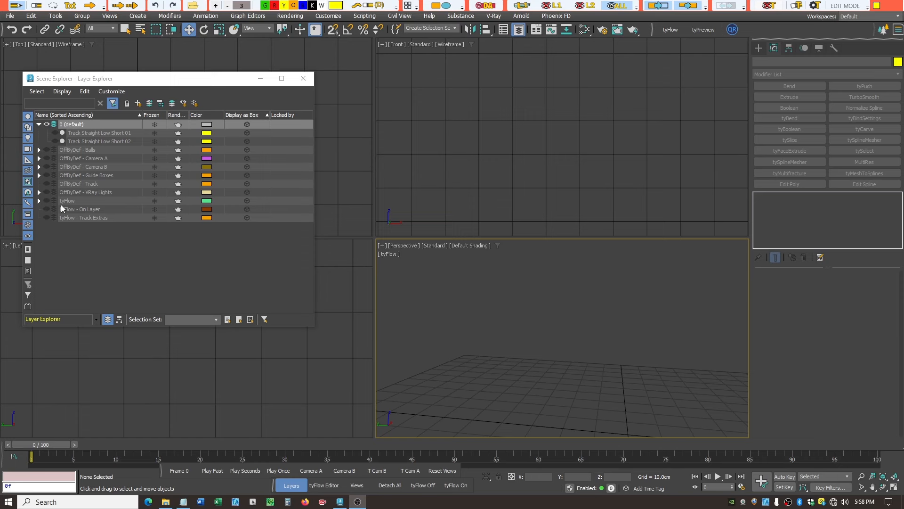
Unhide the OffByDef - Guide Boxes layer, list its guide boxes, and close the Layer Explorer.
{"action": "left_click", "coordinate": [46, 175]}
{"action": "left_click", "coordinate": [39, 175]}
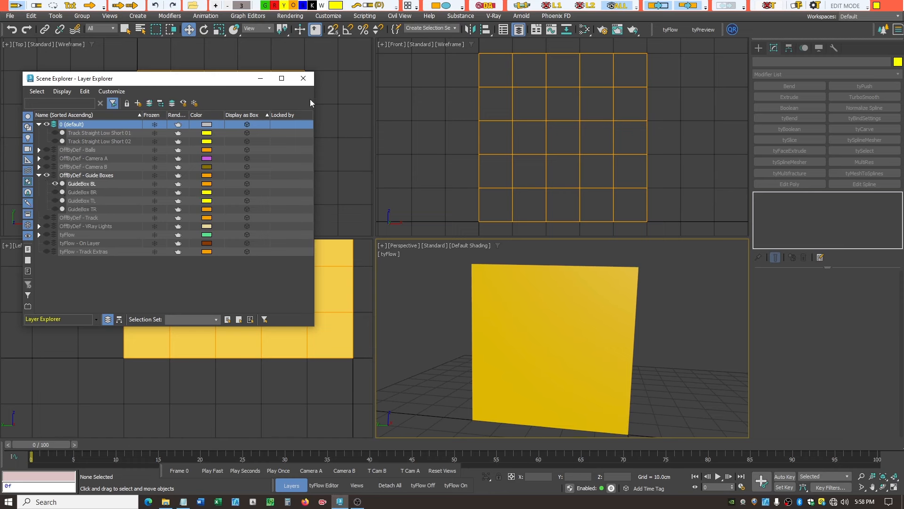
{"action": "left_click_drag", "start_coordinate": [241, 82], "coordinate": [742, 70]}
{"action": "left_click", "coordinate": [100, 132]}
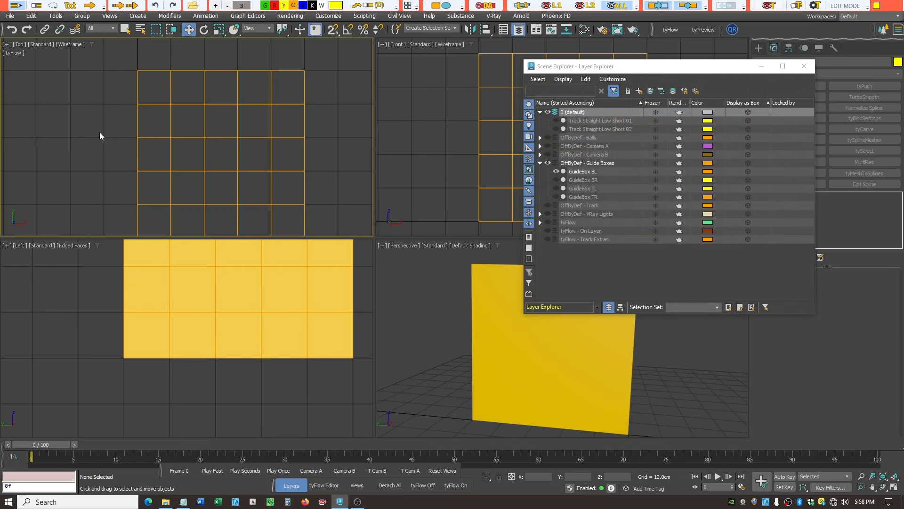
{"action": "scroll", "coordinate": [97, 117], "scroll_direction": "down", "scroll_amount": 2}
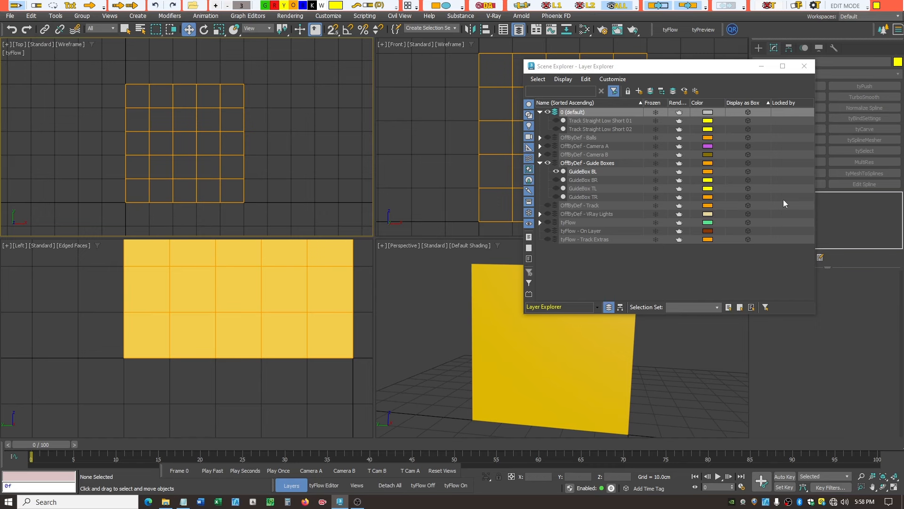
{"action": "left_click", "coordinate": [804, 66]}
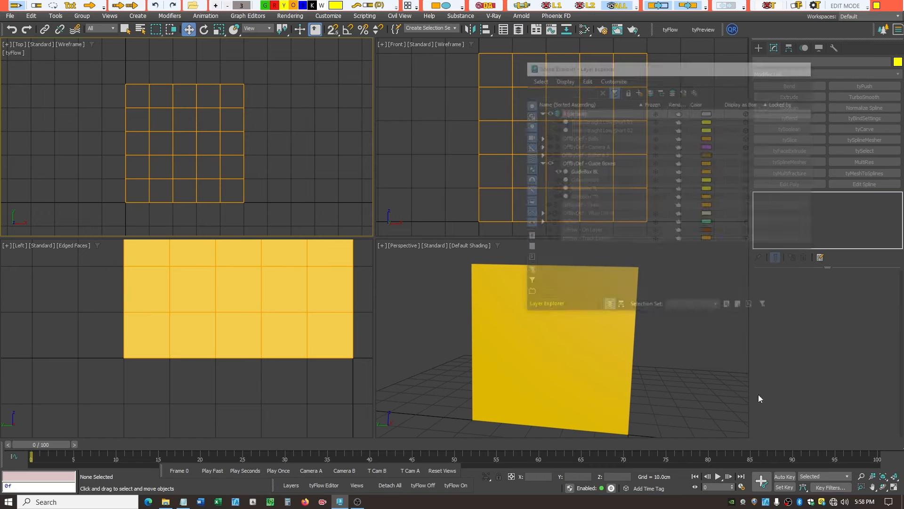
In the maximized Top view, draw a four-point line snapped to GuideBox BL's grid, with straight one-cell ends joined by a four-cell diagonal.
{"action": "left_click", "coordinate": [892, 487]}
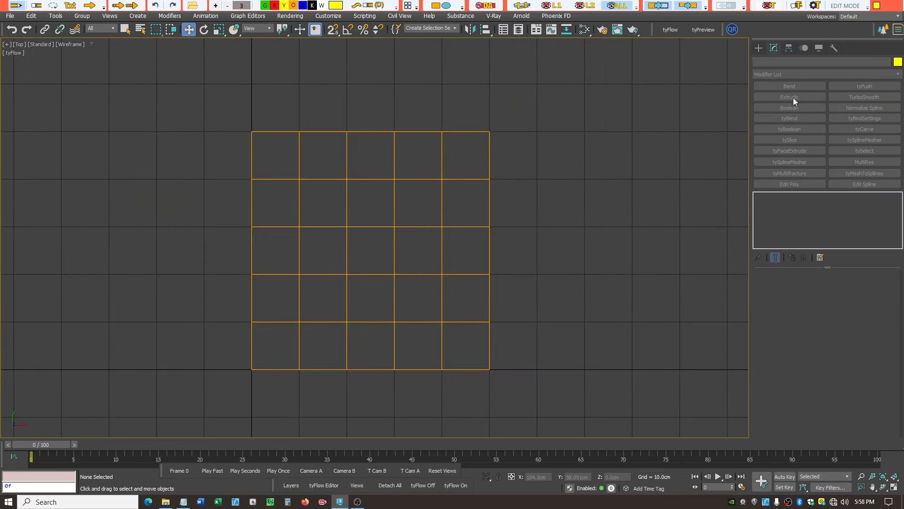
{"action": "left_click", "coordinate": [759, 47]}
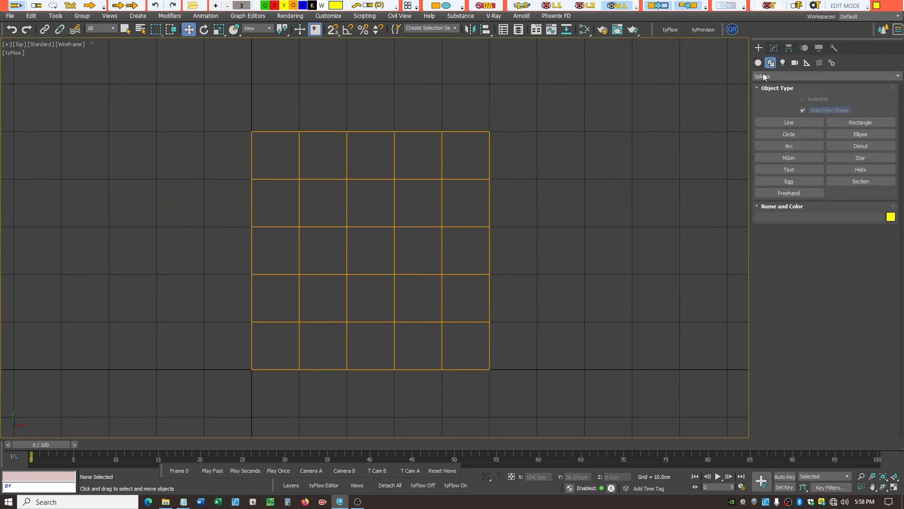
{"action": "left_click", "coordinate": [789, 123]}
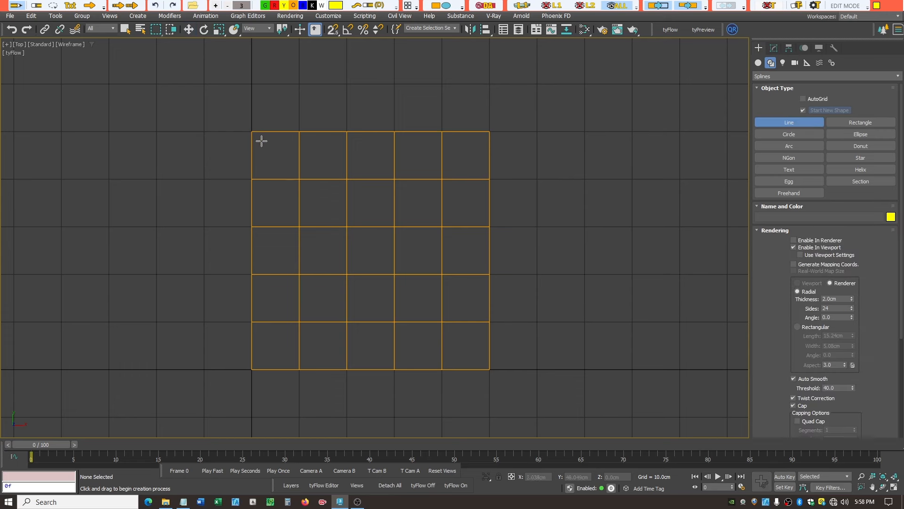
{"action": "left_click", "coordinate": [334, 30]}
{"action": "left_click", "coordinate": [252, 131]}
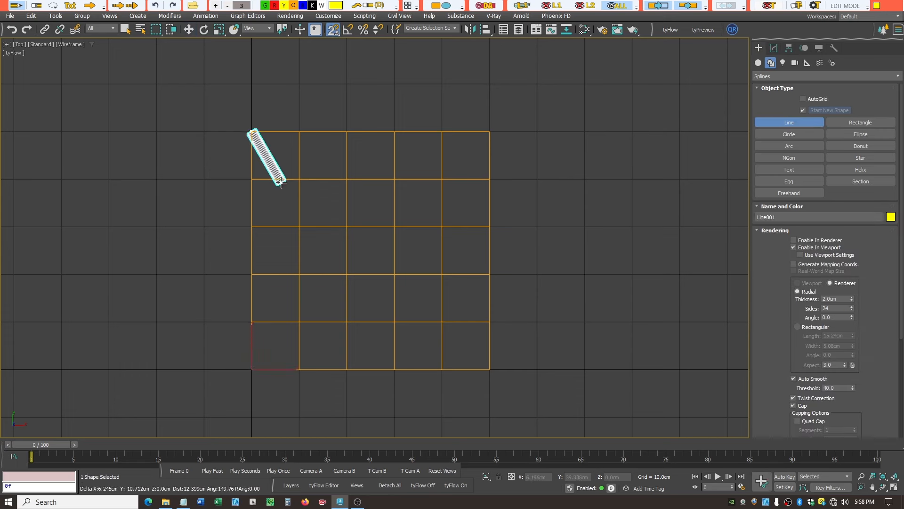
{"action": "left_click", "coordinate": [252, 180]}
{"action": "left_click", "coordinate": [442, 369]}
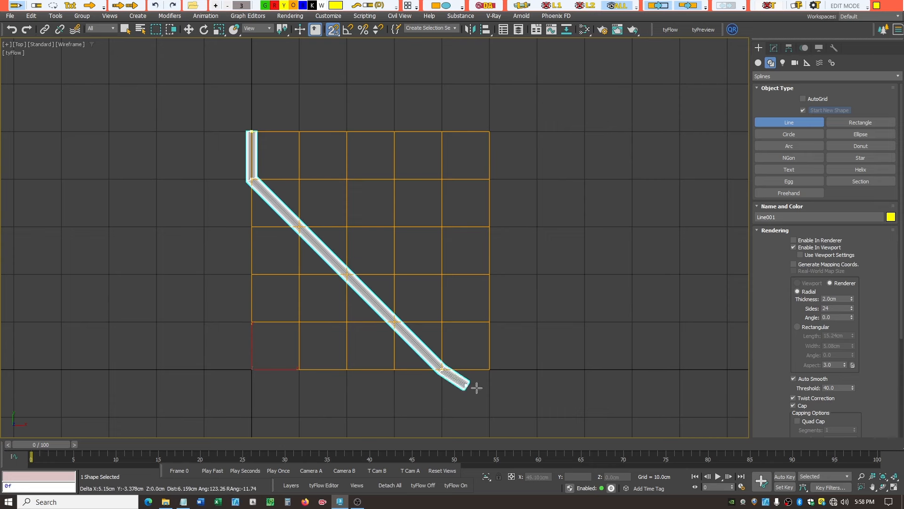
{"action": "left_click", "coordinate": [490, 369]}
{"action": "right_click", "coordinate": [536, 389]}
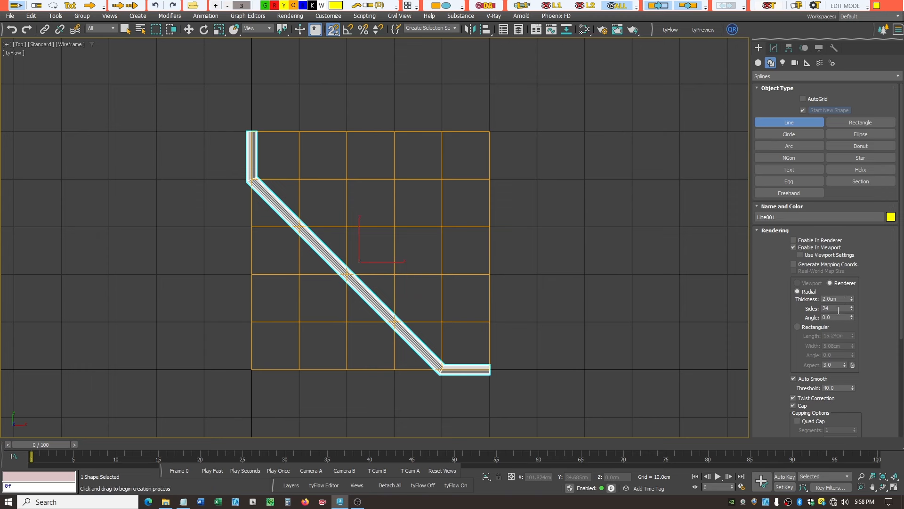
Disable the new line's viewport rendering and open the Layer Explorer.
{"action": "left_click", "coordinate": [794, 247]}
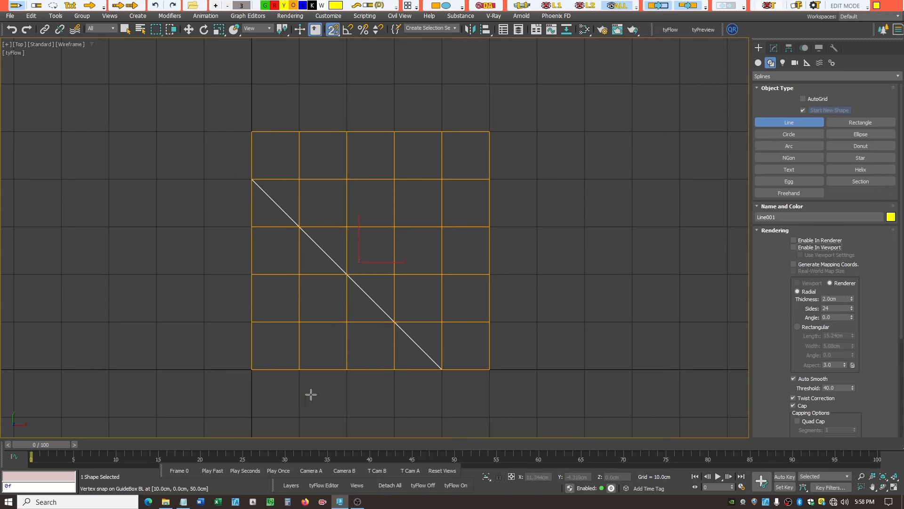
{"action": "left_click", "coordinate": [518, 29]}
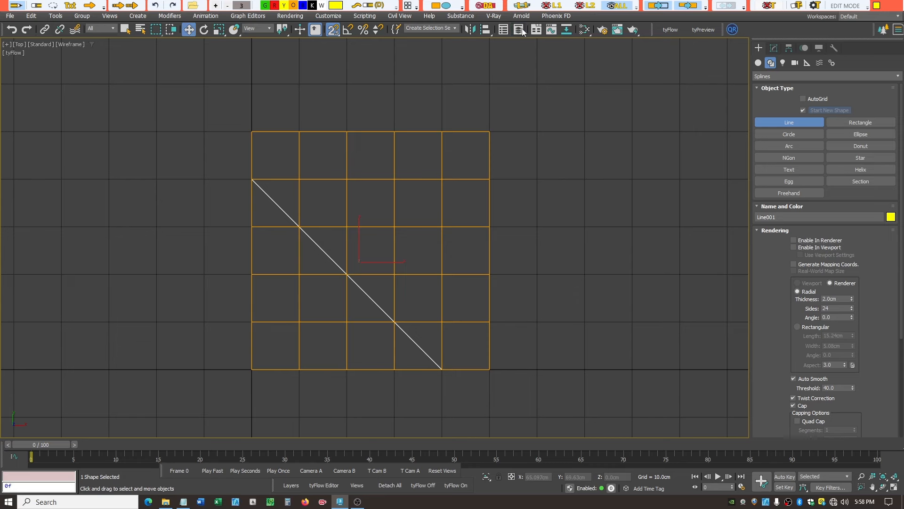
Hide the OffByDef - Guide Boxes layer and minimize the Layer Explorer.
{"action": "left_click", "coordinate": [548, 145]}
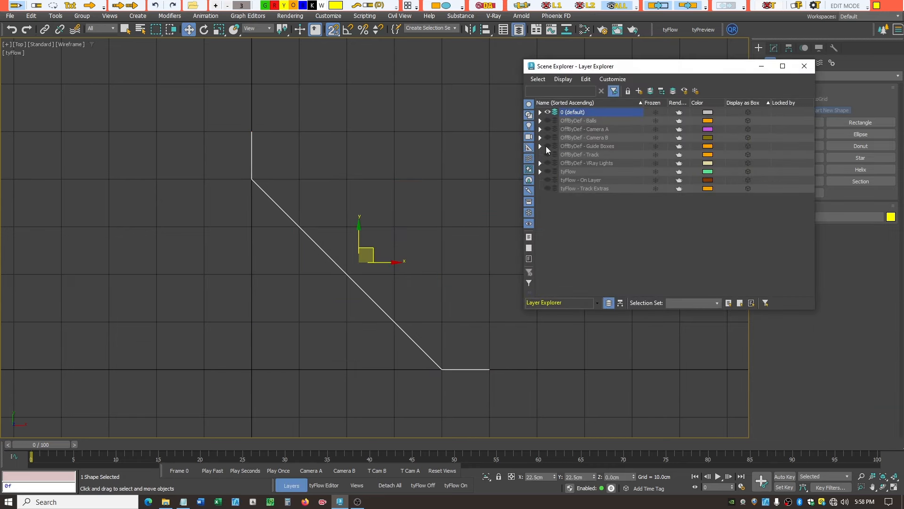
{"action": "left_click", "coordinate": [759, 68]}
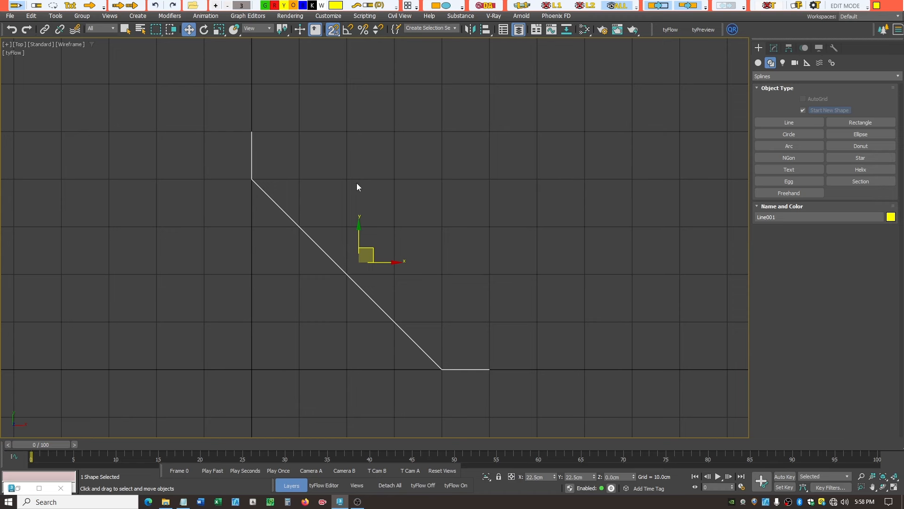
With snapping off, edit the line at Vertex level and convert its two upper vertices to Bezier types.
{"action": "left_click", "coordinate": [774, 47]}
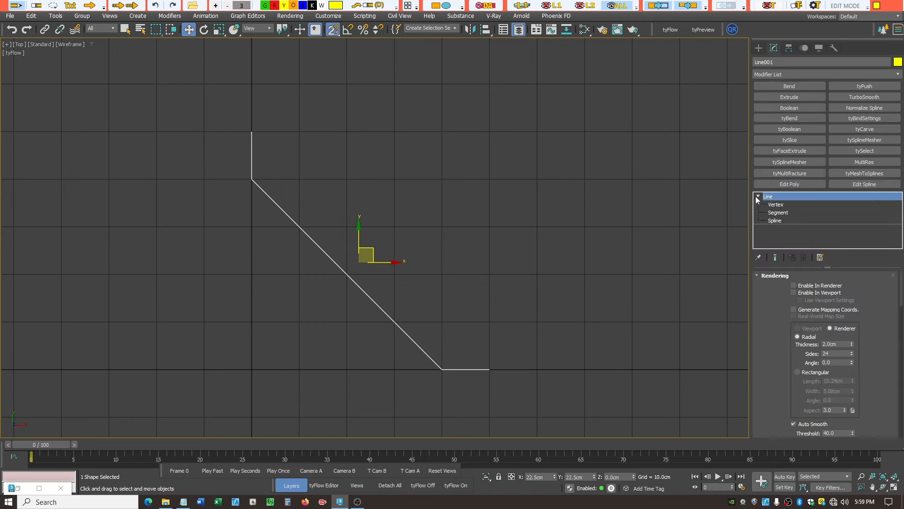
{"action": "left_click", "coordinate": [785, 205]}
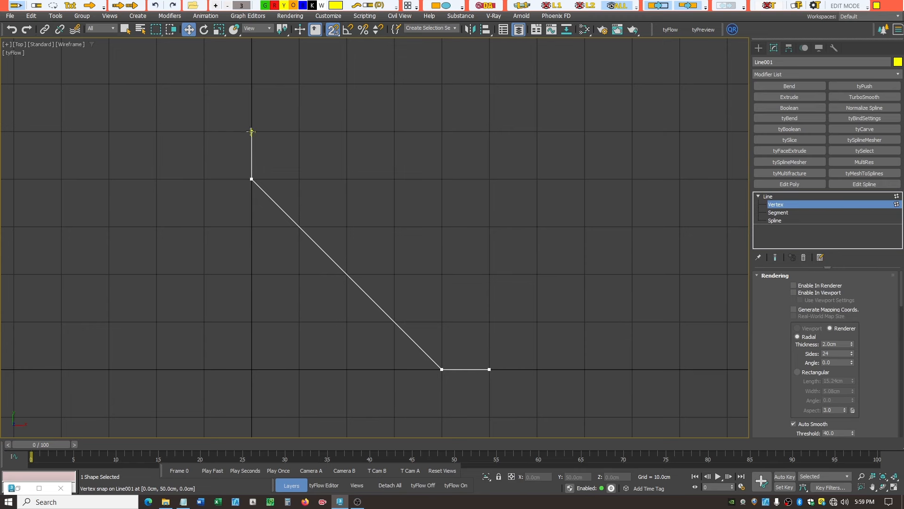
{"action": "left_click", "coordinate": [332, 29]}
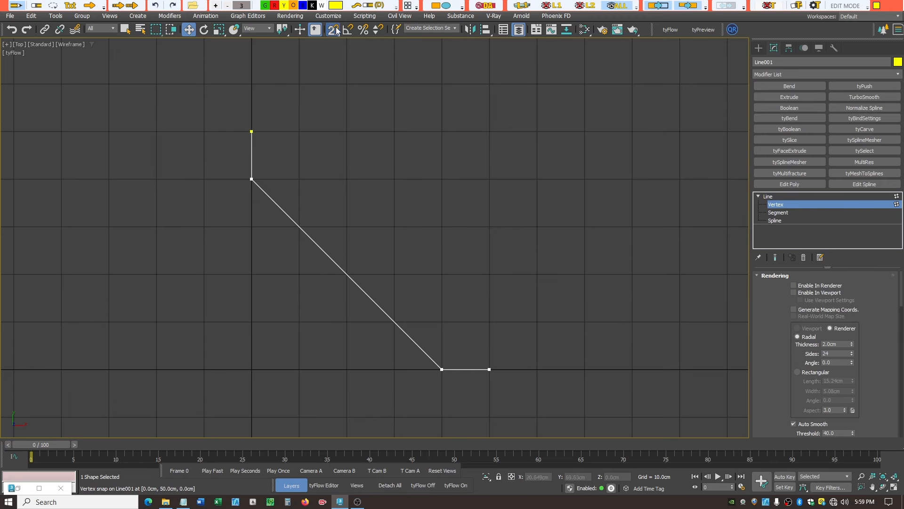
{"action": "left_click", "coordinate": [252, 132]}
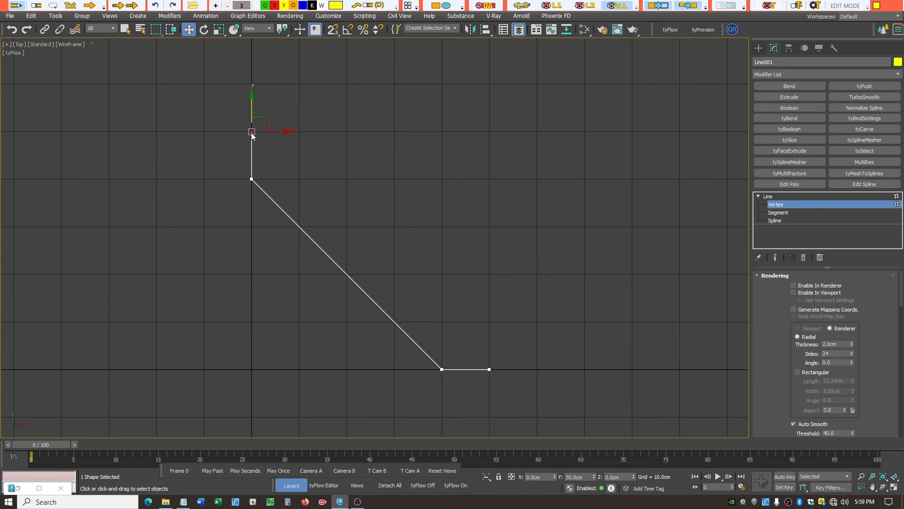
{"action": "right_click", "coordinate": [252, 133]}
{"action": "left_click", "coordinate": [230, 63]}
{"action": "left_click", "coordinate": [251, 180]}
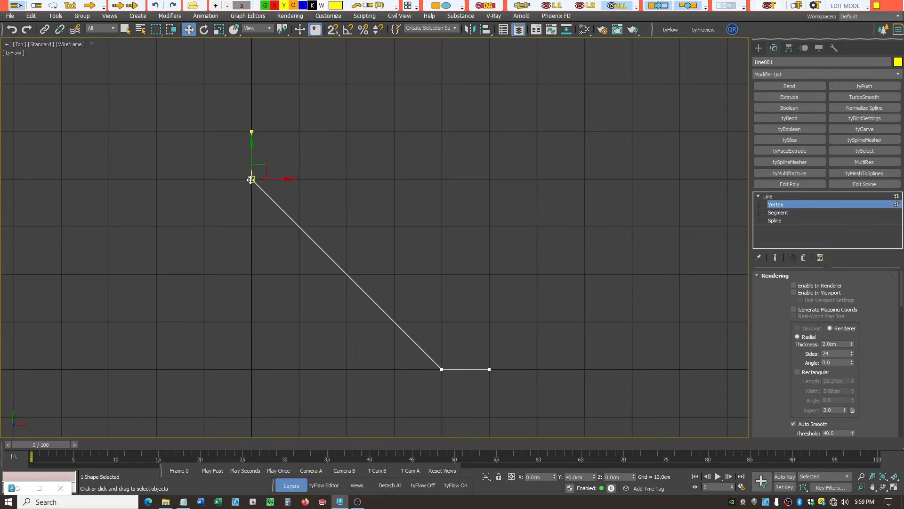
{"action": "right_click", "coordinate": [251, 179]}
{"action": "left_click", "coordinate": [235, 124]}
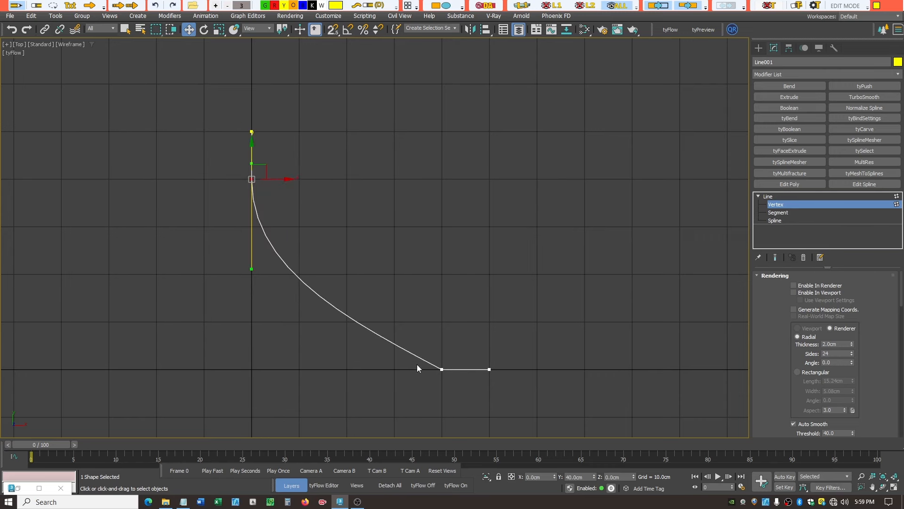
Convert the lower bend vertex and the lower end vertex of the line to Bezier types.
{"action": "left_click", "coordinate": [442, 369]}
{"action": "right_click", "coordinate": [442, 369]}
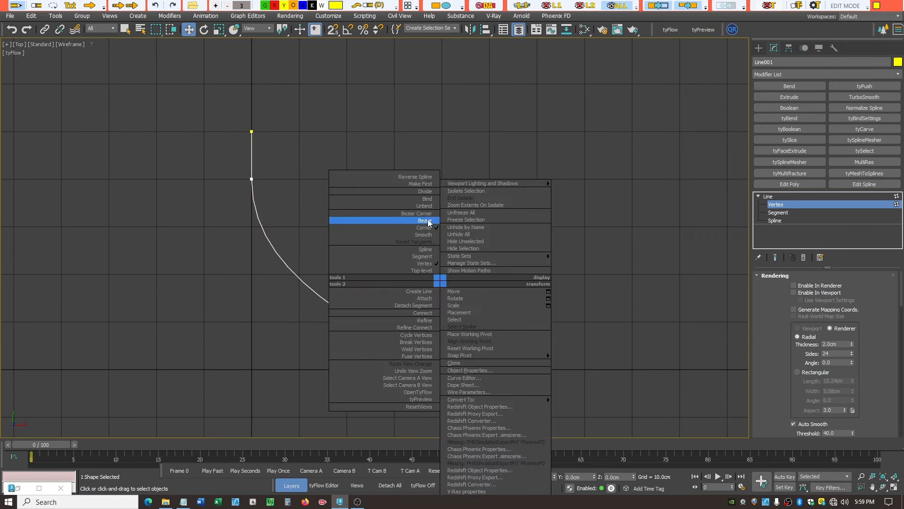
{"action": "left_click", "coordinate": [427, 215]}
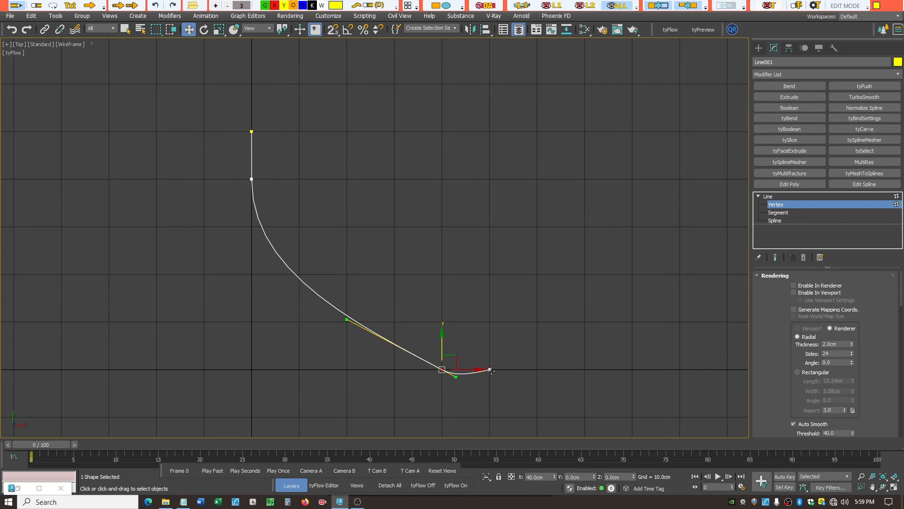
{"action": "left_click", "coordinate": [489, 368]}
{"action": "right_click", "coordinate": [489, 369]}
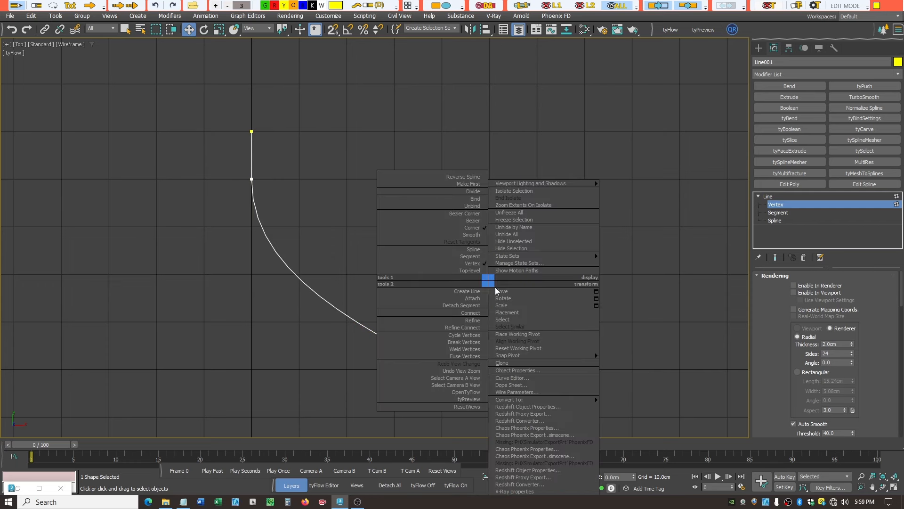
{"action": "left_click", "coordinate": [476, 214]}
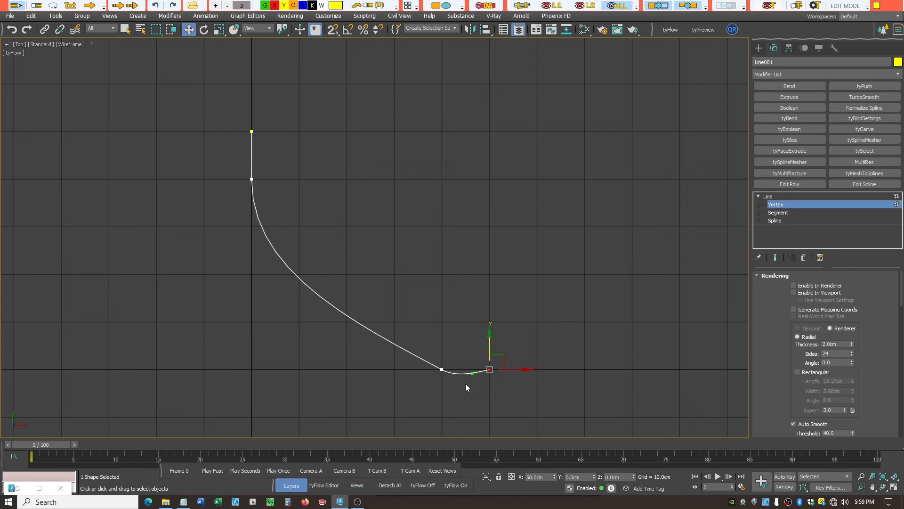
Raise the line's lower bend vertex along Y to about a third of a grid cell above the baseline.
{"action": "left_click", "coordinate": [441, 369]}
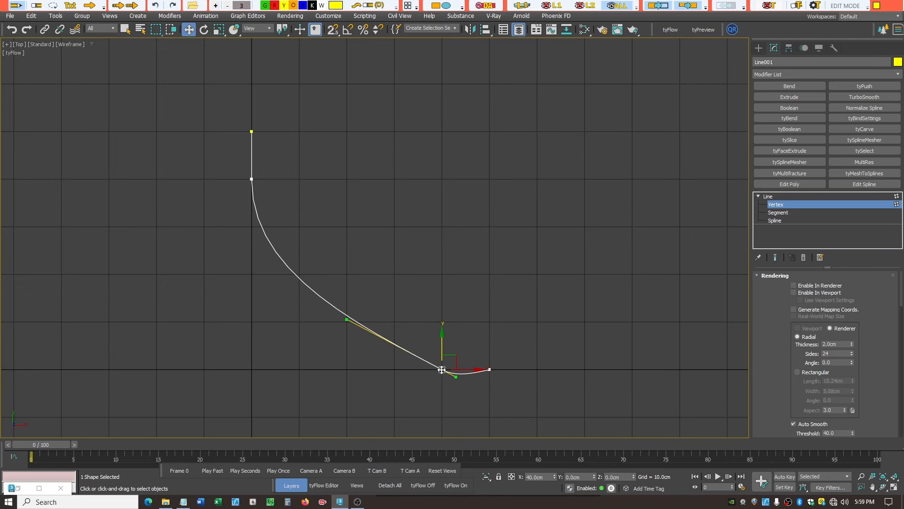
{"action": "left_click_drag", "start_coordinate": [444, 334], "coordinate": [443, 324]}
{"action": "scroll", "coordinate": [499, 374], "scroll_direction": "up", "scroll_amount": 6}
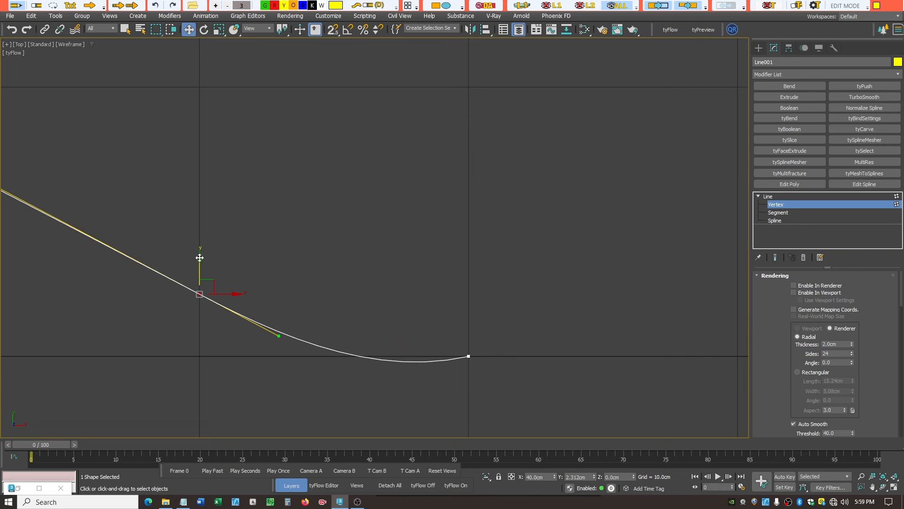
{"action": "left_click_drag", "start_coordinate": [200, 258], "coordinate": [195, 225]}
Enable the line's viewport rendering and rotate the lower end vertex about -10° in the Top view to square the tube's end.
{"action": "left_click", "coordinate": [468, 357]}
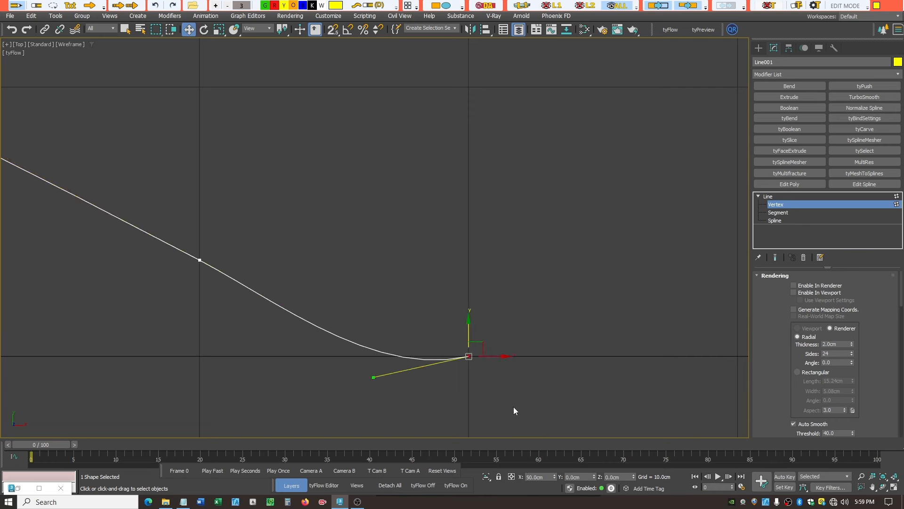
{"action": "left_click", "coordinate": [794, 292]}
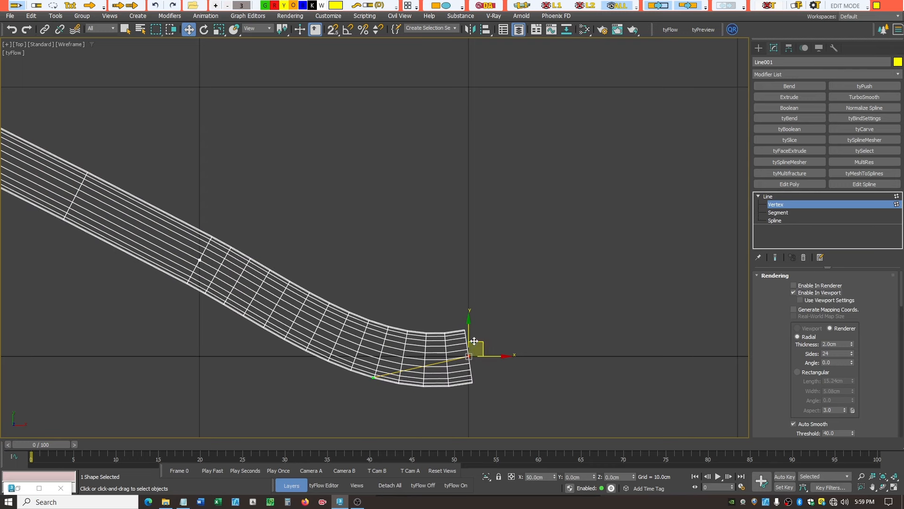
{"action": "left_click", "coordinate": [202, 30]}
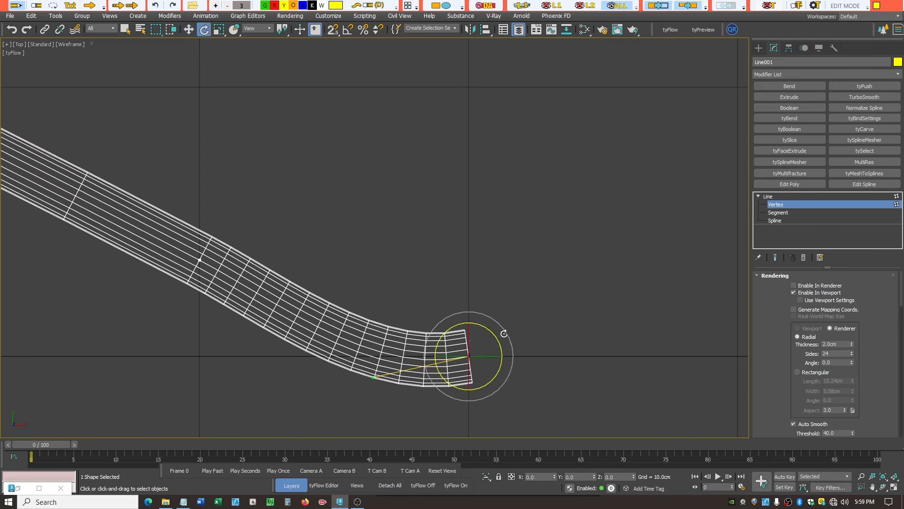
{"action": "left_click_drag", "start_coordinate": [505, 333], "coordinate": [508, 345]}
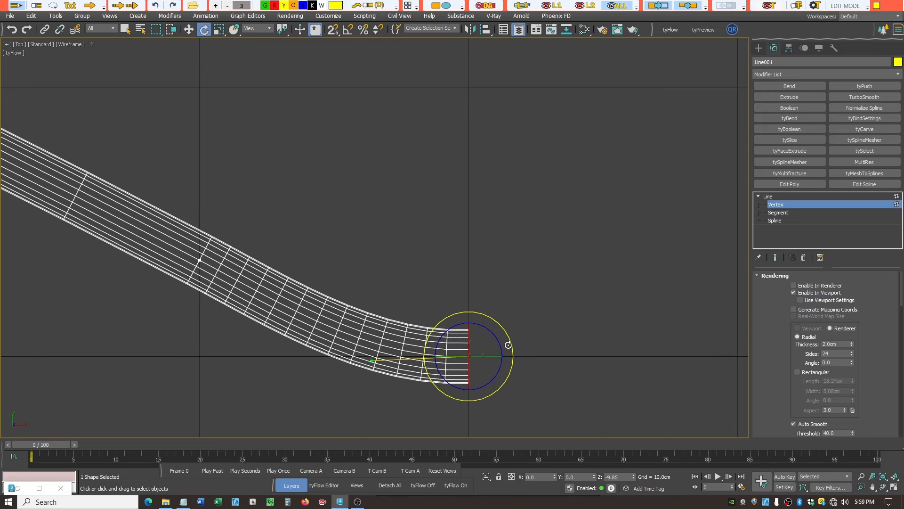
{"action": "left_click", "coordinate": [465, 286]}
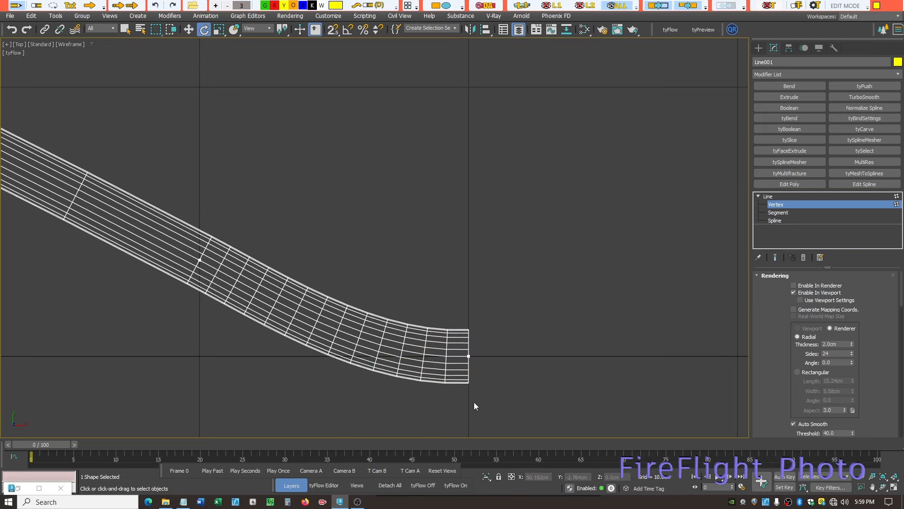
Move the line's upper bend vertex up to about Y 45.9 cm, keeping X within about 0.04 cm of zero.
{"action": "scroll", "coordinate": [455, 267], "scroll_direction": "down", "scroll_amount": 3}
{"action": "scroll", "coordinate": [456, 272], "scroll_direction": "down", "scroll_amount": 5}
{"action": "scroll", "coordinate": [301, 244], "scroll_direction": "up", "scroll_amount": 4}
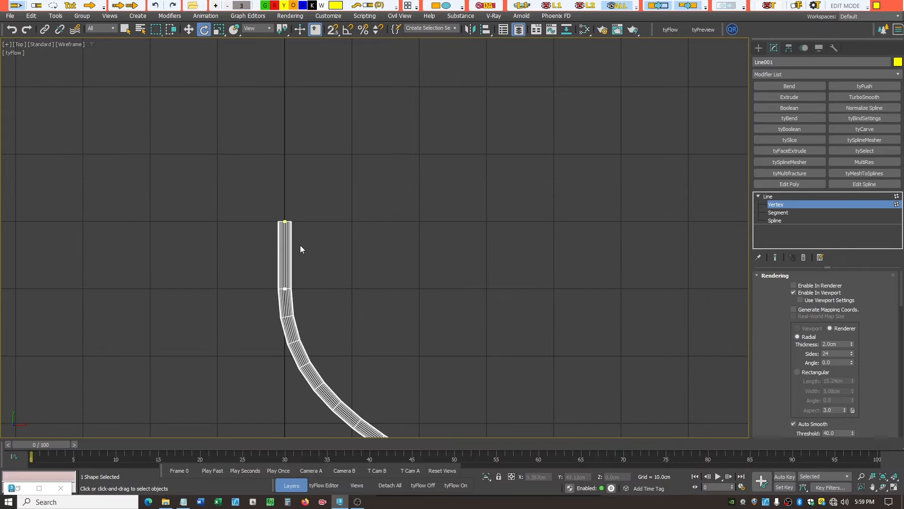
{"action": "scroll", "coordinate": [343, 241], "scroll_direction": "up", "scroll_amount": 2}
{"action": "scroll", "coordinate": [364, 220], "scroll_direction": "up", "scroll_amount": 3}
{"action": "scroll", "coordinate": [240, 188], "scroll_direction": "down", "scroll_amount": 3}
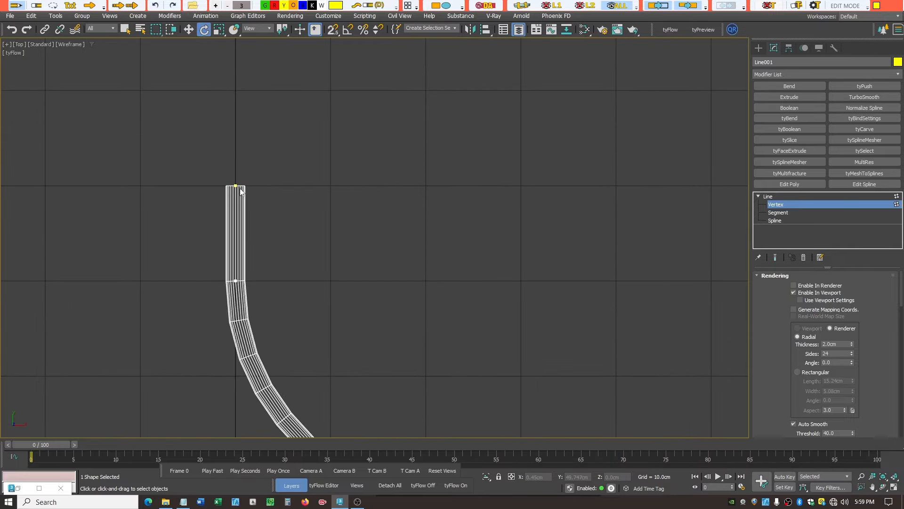
{"action": "left_click", "coordinate": [236, 281]}
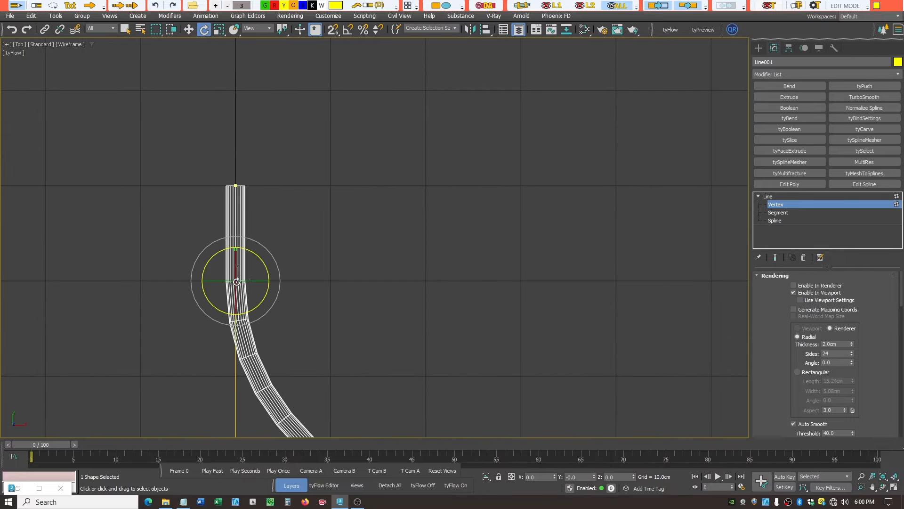
{"action": "left_click", "coordinate": [188, 29]}
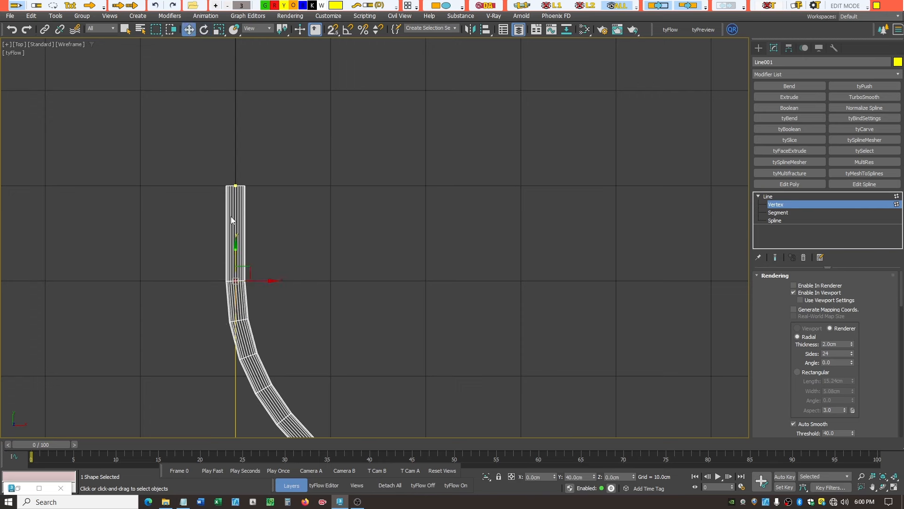
{"action": "left_click_drag", "start_coordinate": [236, 251], "coordinate": [250, 227]}
{"action": "scroll", "coordinate": [216, 200], "scroll_direction": "up", "scroll_amount": 8}
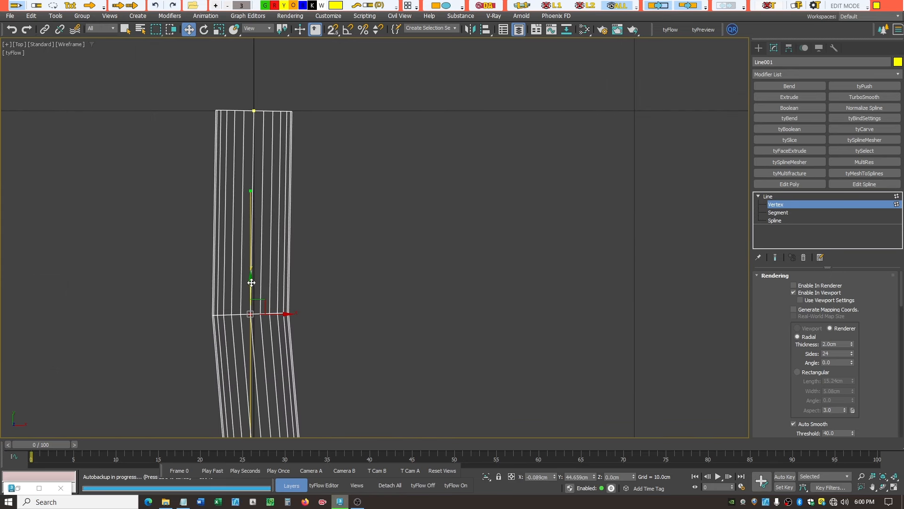
{"action": "left_click_drag", "start_coordinate": [251, 283], "coordinate": [252, 275]}
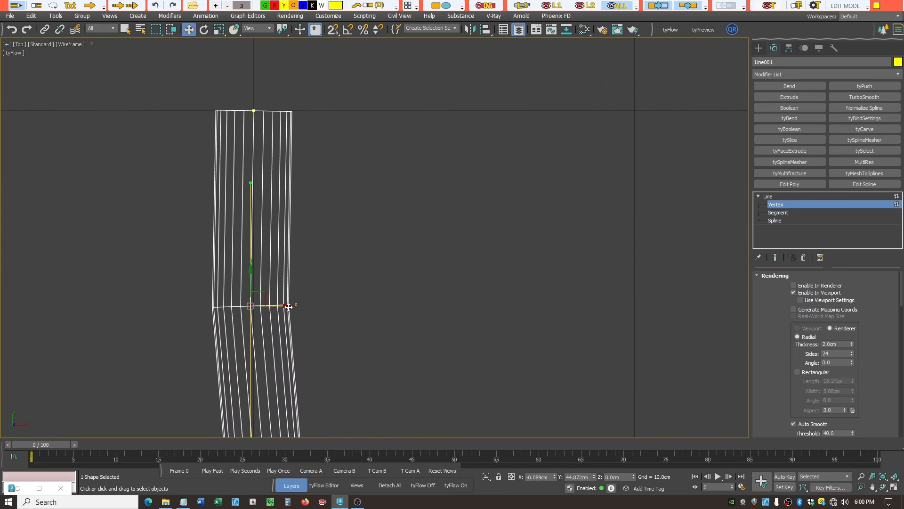
{"action": "left_click_drag", "start_coordinate": [288, 306], "coordinate": [290, 306]}
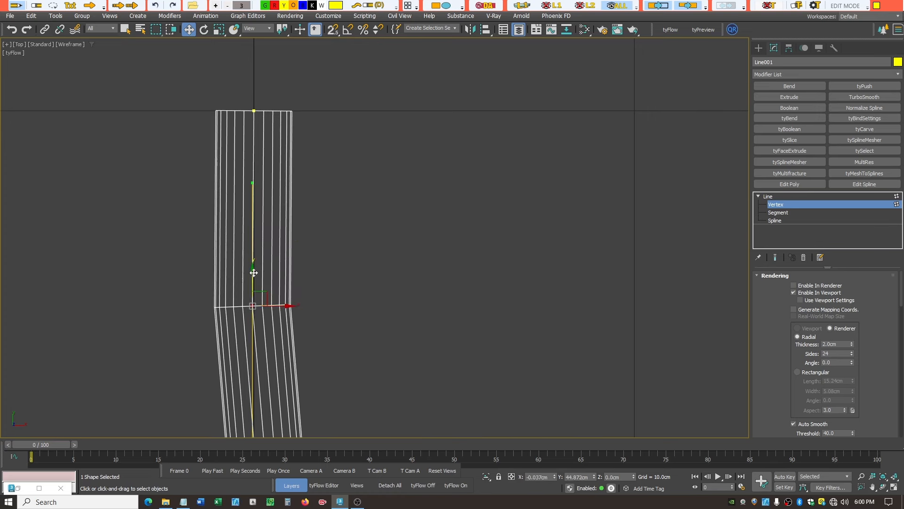
{"action": "left_click_drag", "start_coordinate": [254, 272], "coordinate": [258, 236]}
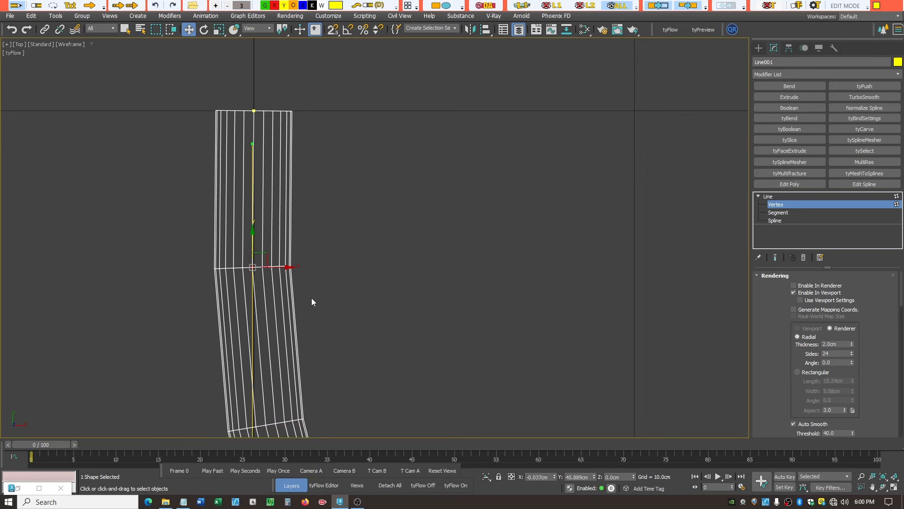
Look over the whole curve in the Top view and restore the four-viewport layout.
{"action": "scroll", "coordinate": [312, 298], "scroll_direction": "down", "scroll_amount": 10}
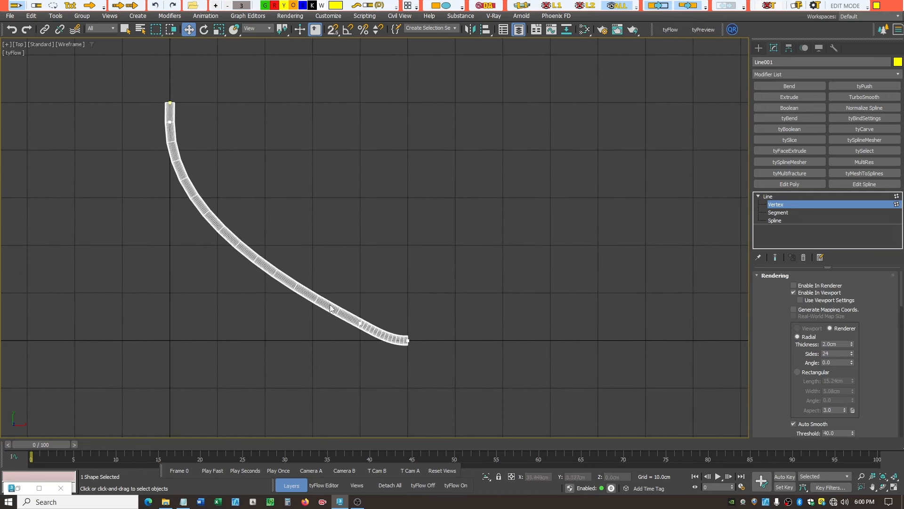
{"action": "scroll", "coordinate": [296, 263], "scroll_direction": "up", "scroll_amount": 2}
{"action": "scroll", "coordinate": [309, 268], "scroll_direction": "down", "scroll_amount": 2}
{"action": "scroll", "coordinate": [308, 272], "scroll_direction": "up", "scroll_amount": 2}
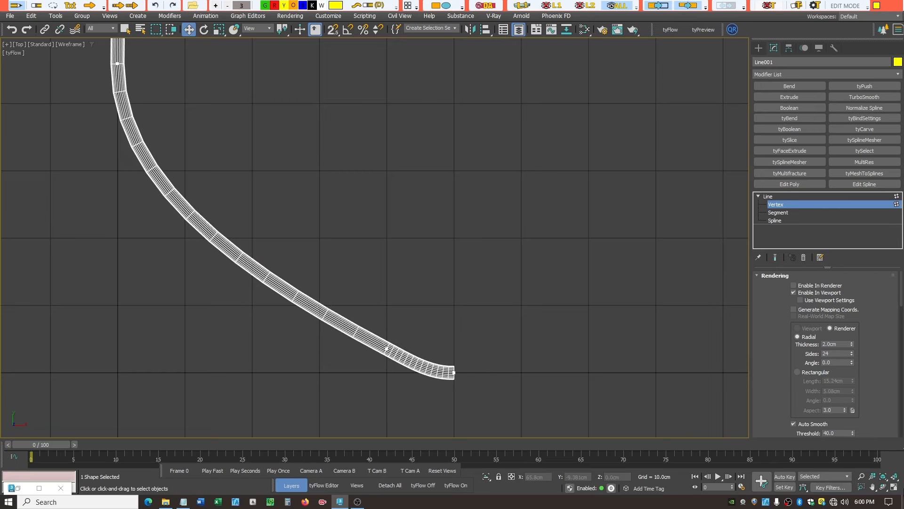
{"action": "left_click", "coordinate": [894, 486]}
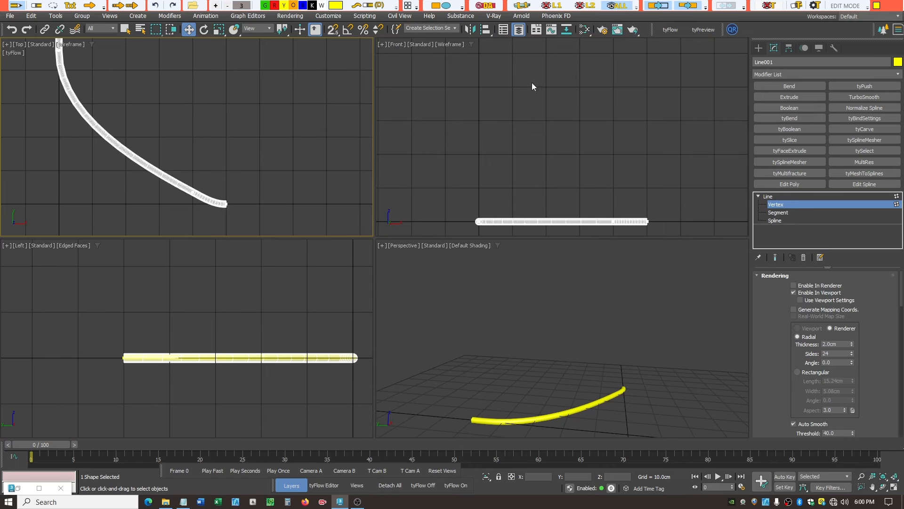
Unhide and freeze the OffByDef - Guide Boxes layer, minimize the Layer Explorer, and activate the Left view.
{"action": "left_click", "coordinate": [293, 490]}
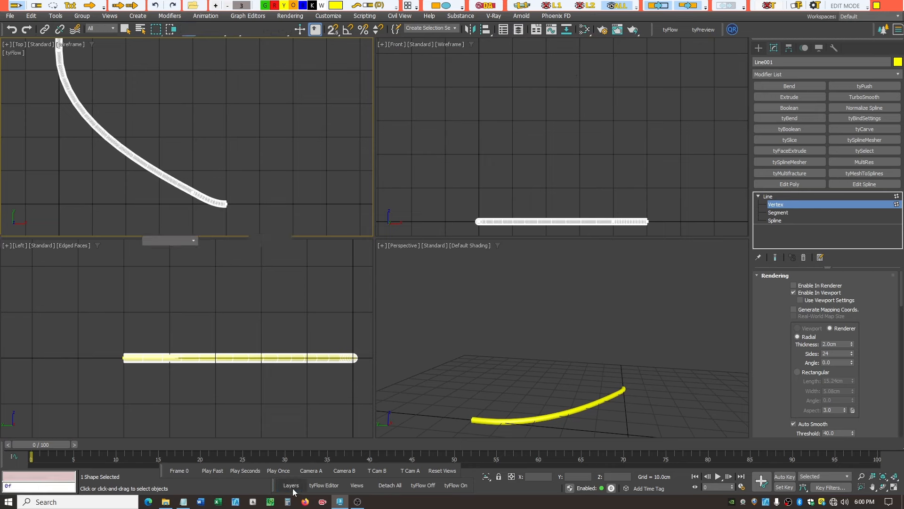
{"action": "left_click", "coordinate": [292, 485]}
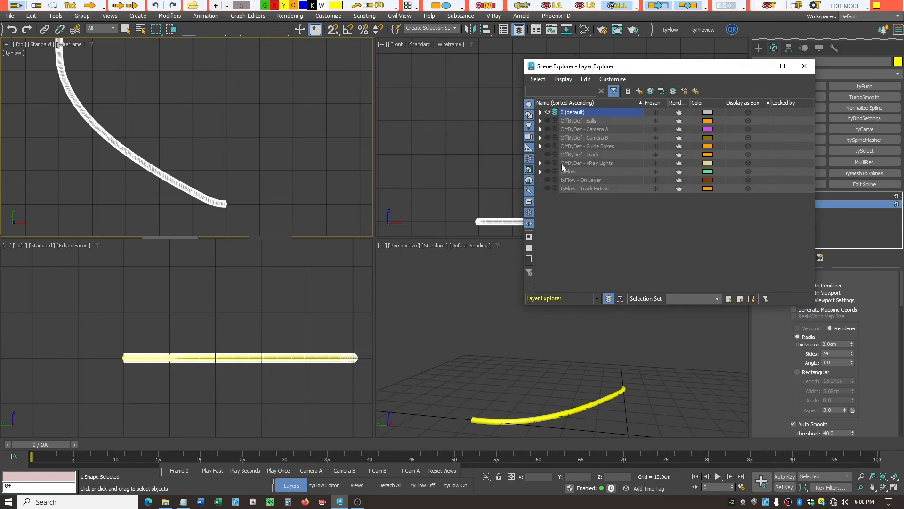
{"action": "left_click", "coordinate": [547, 146]}
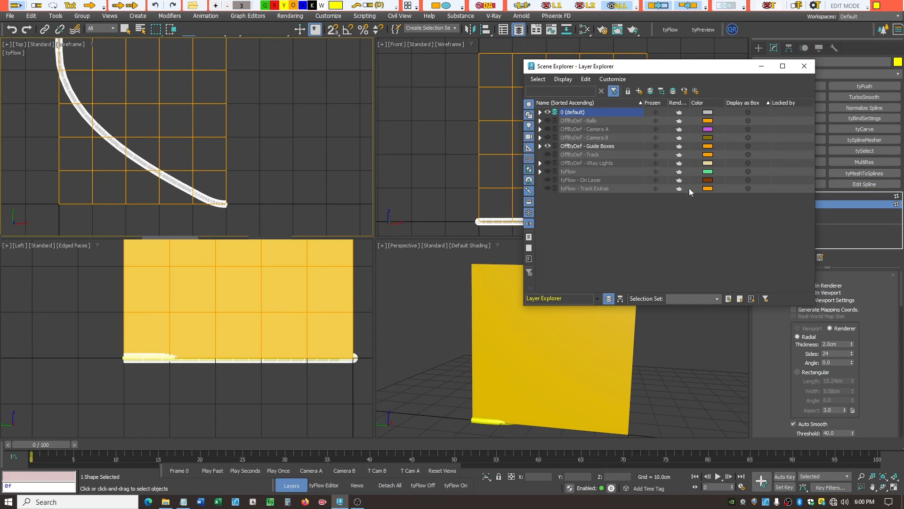
{"action": "left_click", "coordinate": [656, 147]}
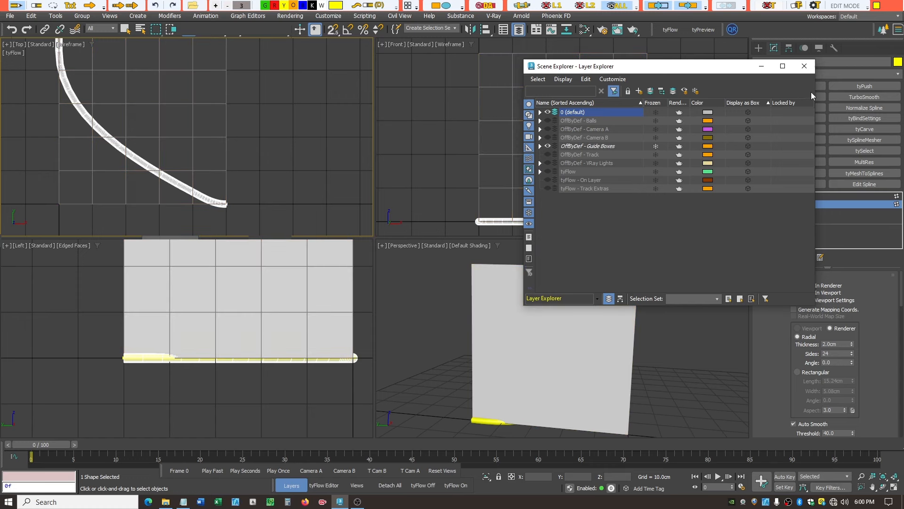
{"action": "left_click", "coordinate": [762, 66]}
{"action": "right_click", "coordinate": [258, 380]}
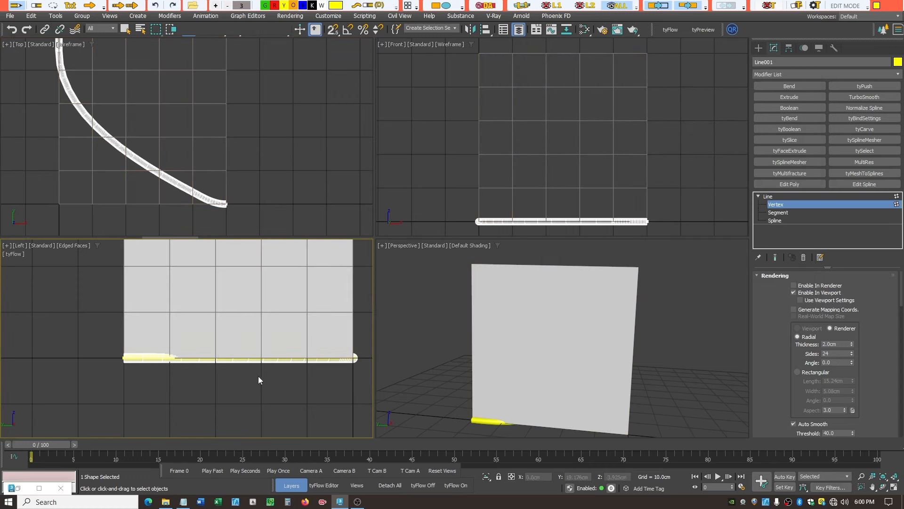
Raise the line's upper end vertex about 20 cm vertically in the Left view.
{"action": "left_click_drag", "start_coordinate": [105, 339], "coordinate": [196, 389]}
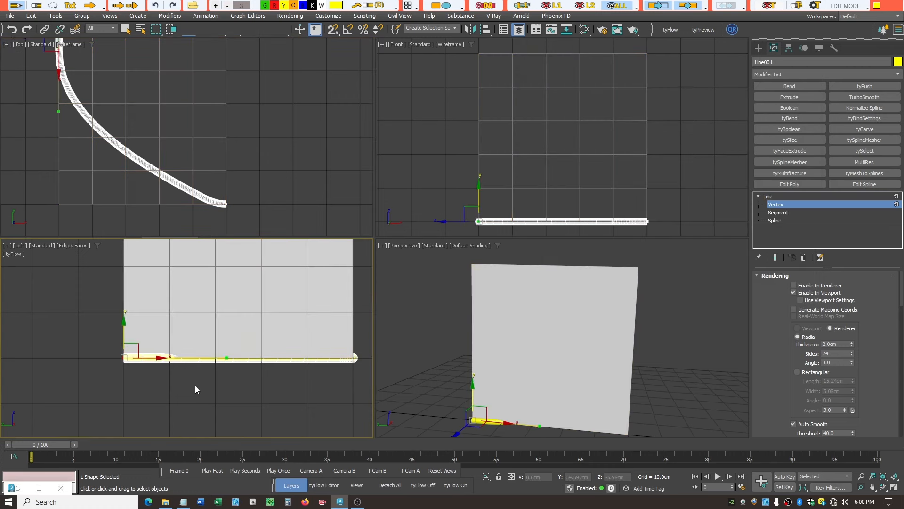
{"action": "left_click_drag", "start_coordinate": [123, 323], "coordinate": [132, 232]}
{"action": "scroll", "coordinate": [120, 250], "scroll_direction": "up", "scroll_amount": 6}
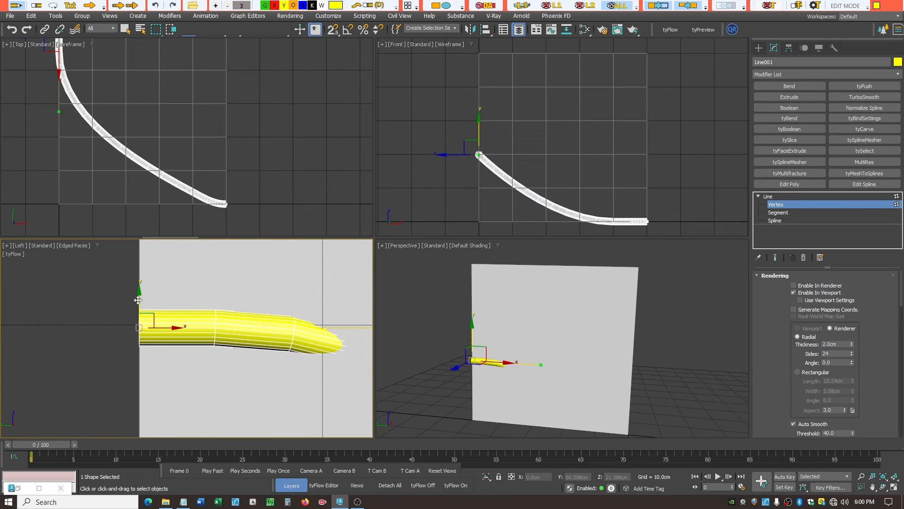
{"action": "left_click_drag", "start_coordinate": [140, 296], "coordinate": [140, 295]}
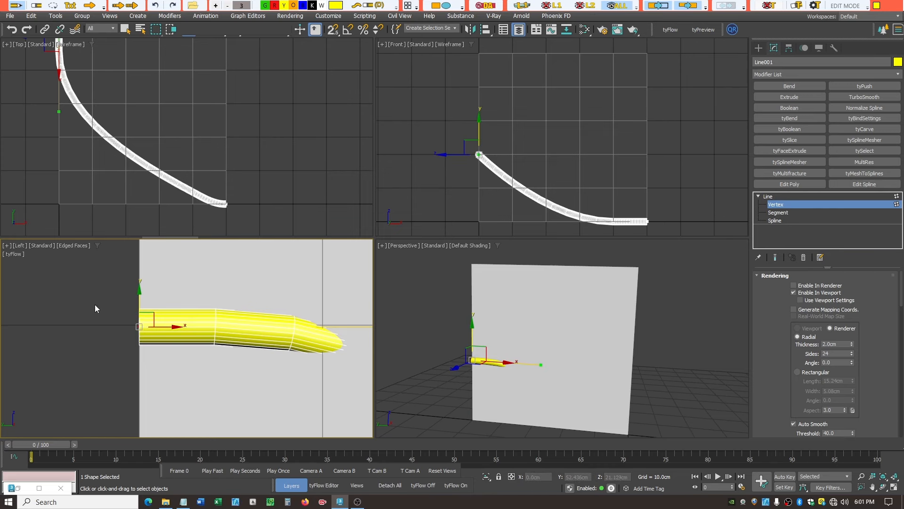
Hide the OffByDef - Guide Boxes layer, minimize the Layer Explorer, and clear the vertex selection in the Left view.
{"action": "left_click", "coordinate": [519, 29]}
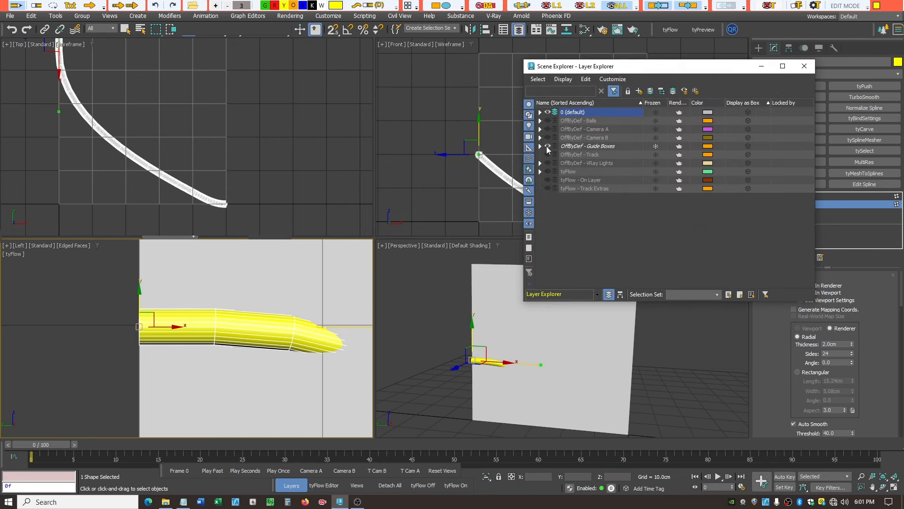
{"action": "left_click", "coordinate": [548, 146]}
{"action": "left_click", "coordinate": [761, 66]}
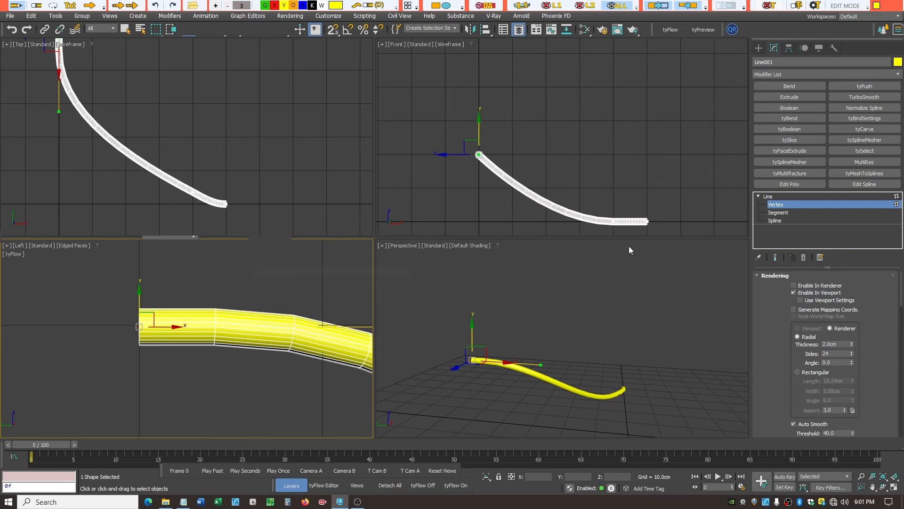
{"action": "left_click", "coordinate": [250, 428]}
{"action": "scroll", "coordinate": [179, 350], "scroll_direction": "down", "scroll_amount": 3}
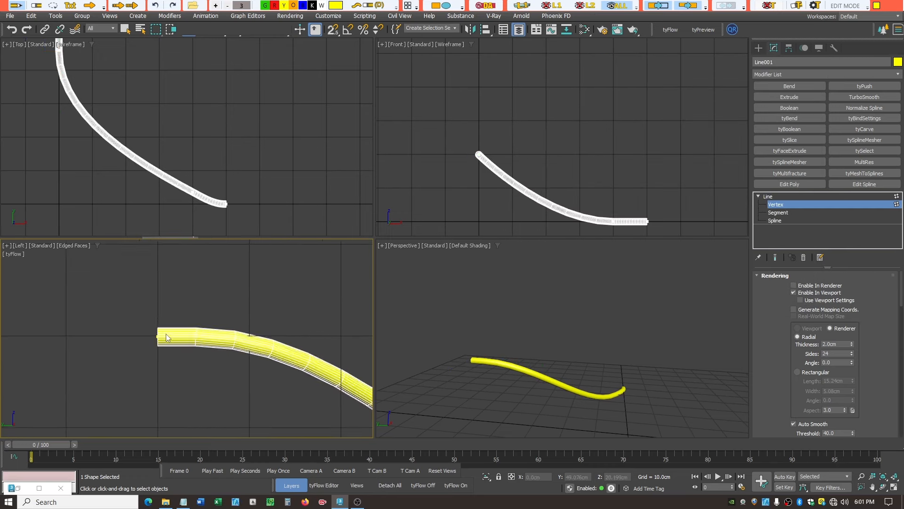
{"action": "scroll", "coordinate": [180, 365], "scroll_direction": "down", "scroll_amount": 3}
{"action": "scroll", "coordinate": [238, 400], "scroll_direction": "up", "scroll_amount": 4}
{"action": "scroll", "coordinate": [268, 398], "scroll_direction": "down", "scroll_amount": 1}
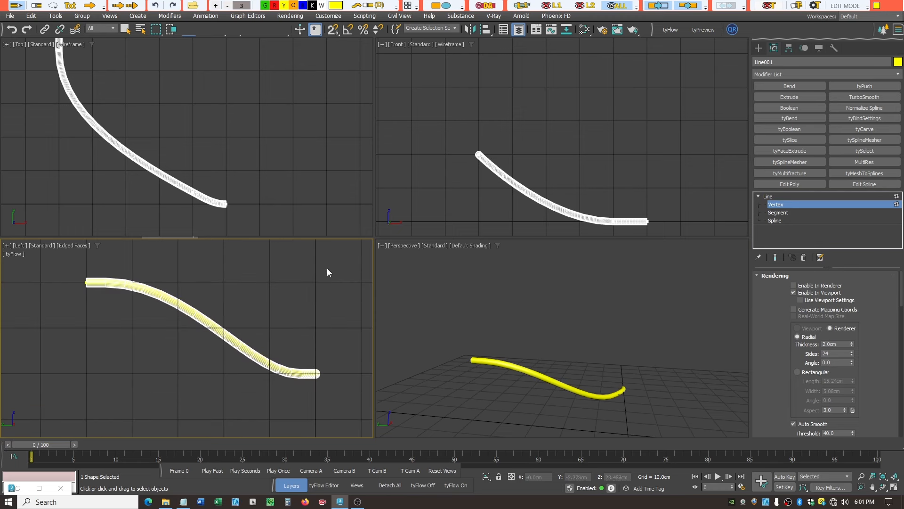
Set the line's interpolation steps to 18.
{"action": "left_click", "coordinate": [125, 29]}
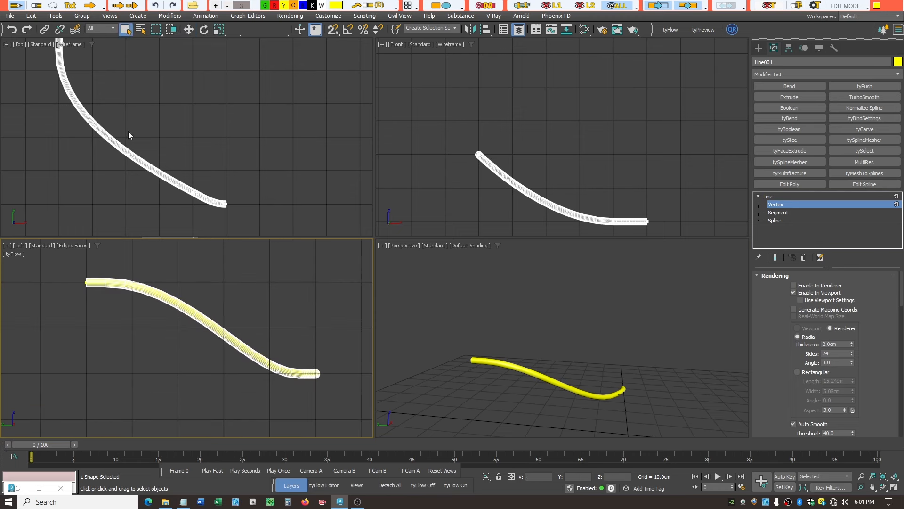
{"action": "left_click", "coordinate": [798, 203]}
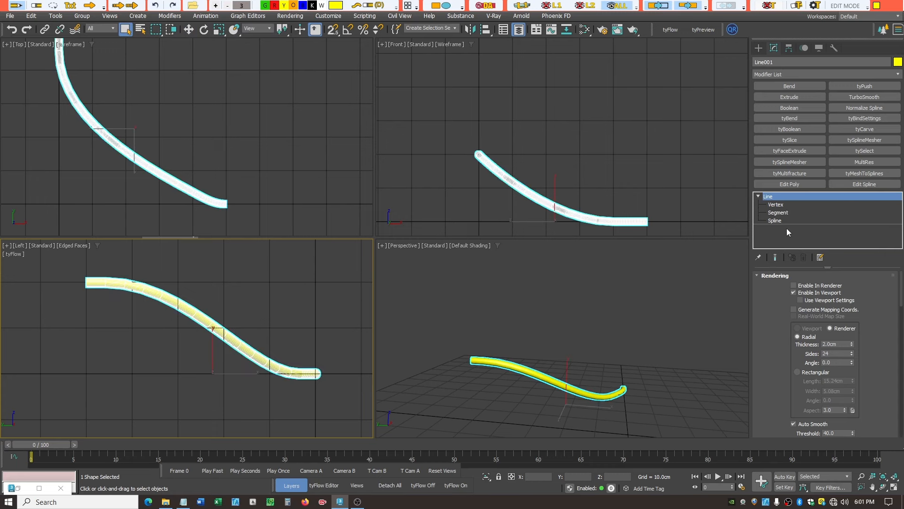
{"action": "left_click", "coordinate": [775, 220]}
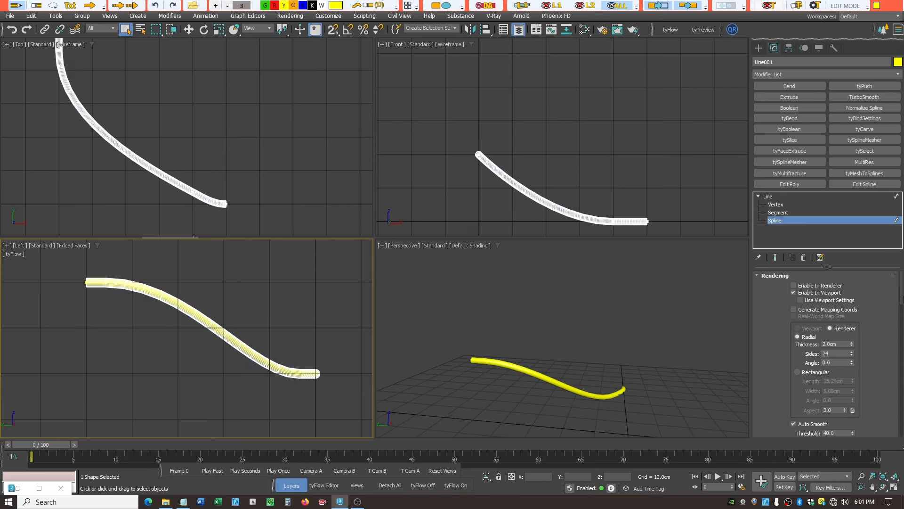
{"action": "scroll", "coordinate": [825, 354], "scroll_direction": "down", "scroll_amount": 10}
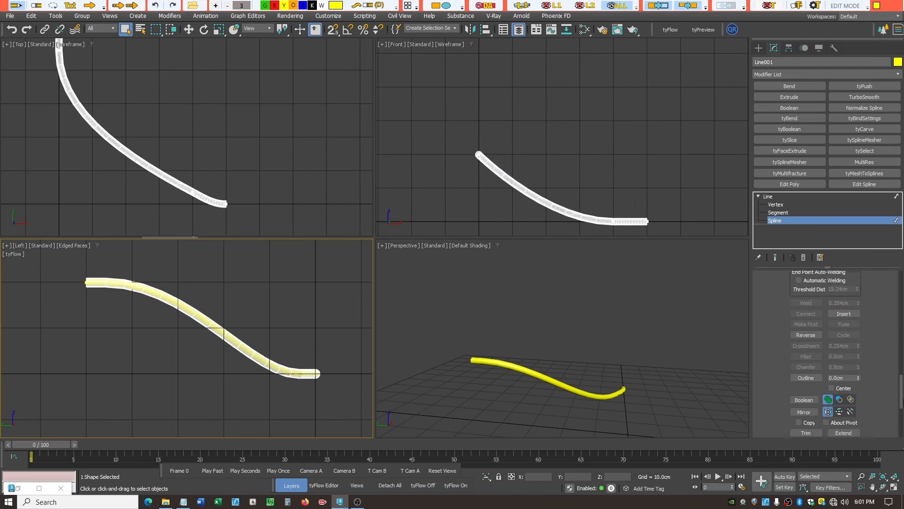
{"action": "scroll", "coordinate": [824, 353], "scroll_direction": "down", "scroll_amount": 10}
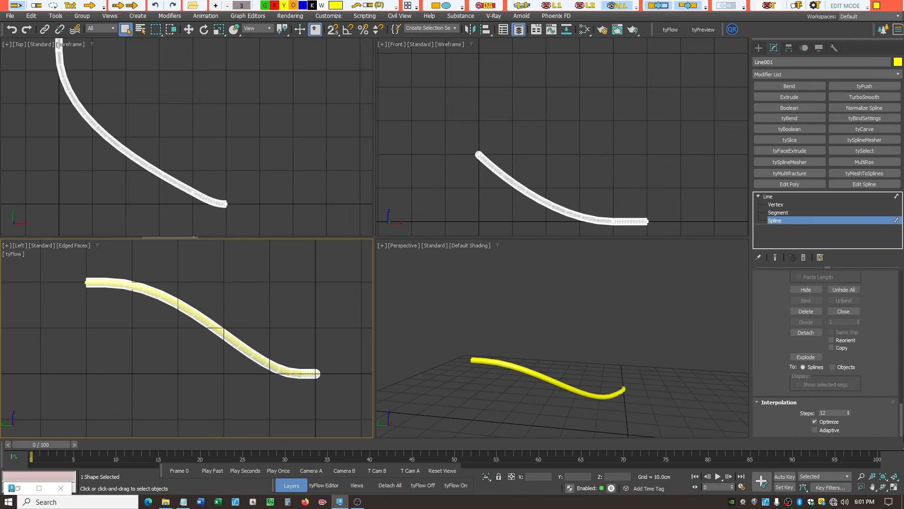
{"action": "double_click", "coordinate": [839, 412]}
{"action": "type", "text": "18"}
{"action": "key", "text": "Return"}
Examine the tube's segment spacing and smoothness along the whole curve in the Top view.
{"action": "left_click", "coordinate": [262, 177]}
{"action": "scroll", "coordinate": [221, 210], "scroll_direction": "up", "scroll_amount": 4}
{"action": "scroll", "coordinate": [212, 193], "scroll_direction": "up", "scroll_amount": 2}
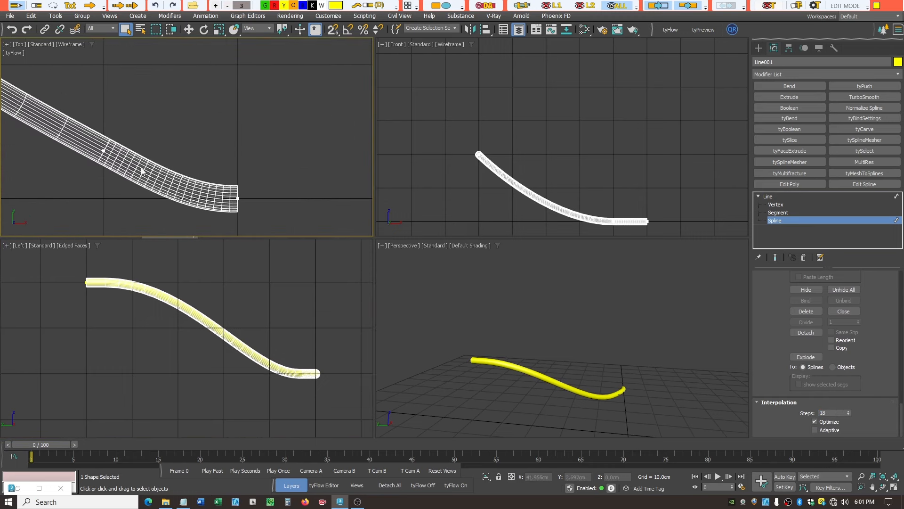
{"action": "scroll", "coordinate": [277, 142], "scroll_direction": "down", "scroll_amount": 8}
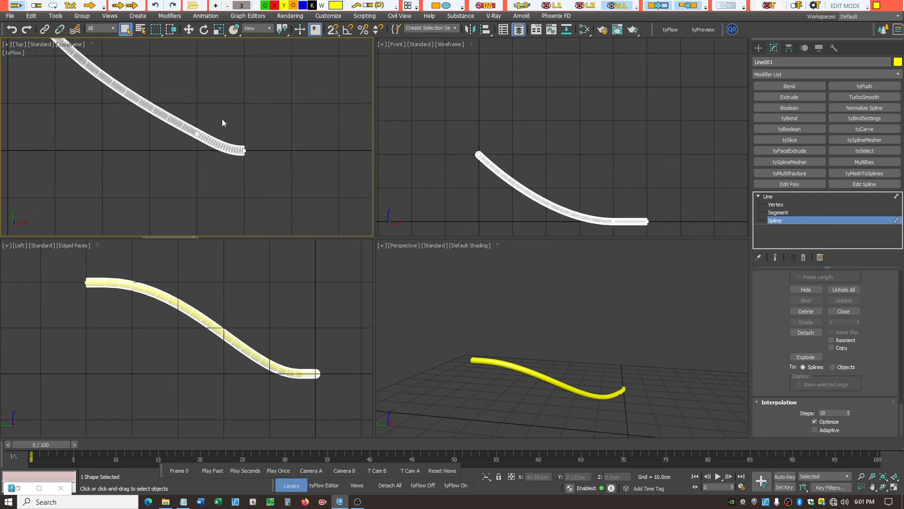
{"action": "scroll", "coordinate": [208, 81], "scroll_direction": "up", "scroll_amount": 3}
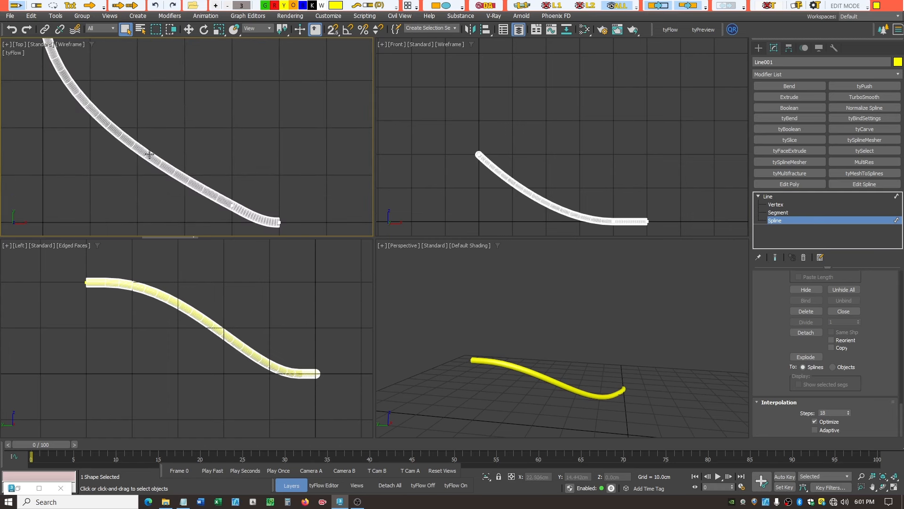
{"action": "scroll", "coordinate": [168, 123], "scroll_direction": "down", "scroll_amount": 3}
{"action": "scroll", "coordinate": [150, 71], "scroll_direction": "up", "scroll_amount": 3}
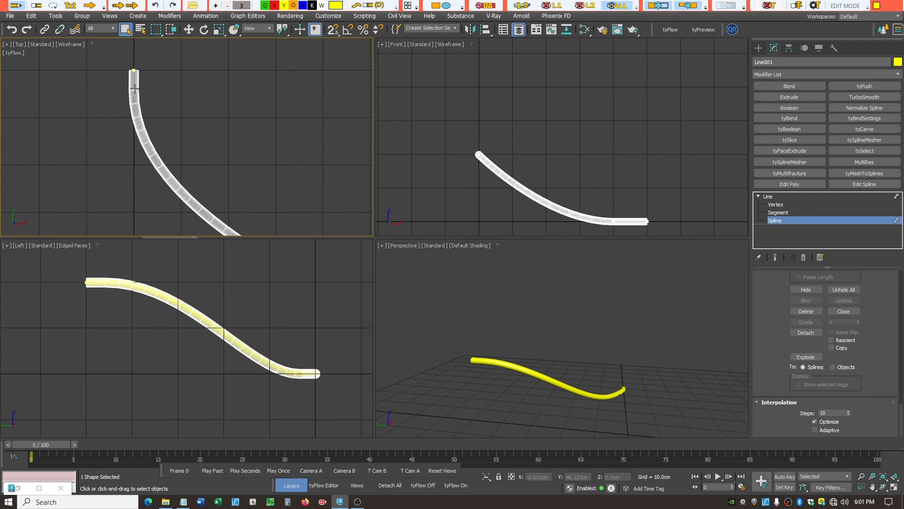
{"action": "scroll", "coordinate": [155, 85], "scroll_direction": "up", "scroll_amount": 1}
{"action": "scroll", "coordinate": [109, 66], "scroll_direction": "down", "scroll_amount": 2}
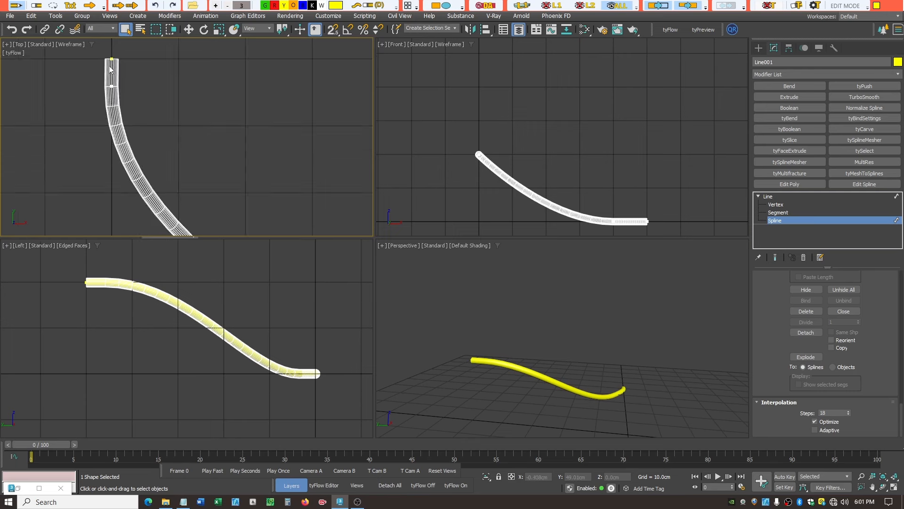
{"action": "scroll", "coordinate": [109, 53], "scroll_direction": "up", "scroll_amount": 3}
{"action": "scroll", "coordinate": [118, 71], "scroll_direction": "down", "scroll_amount": 4}
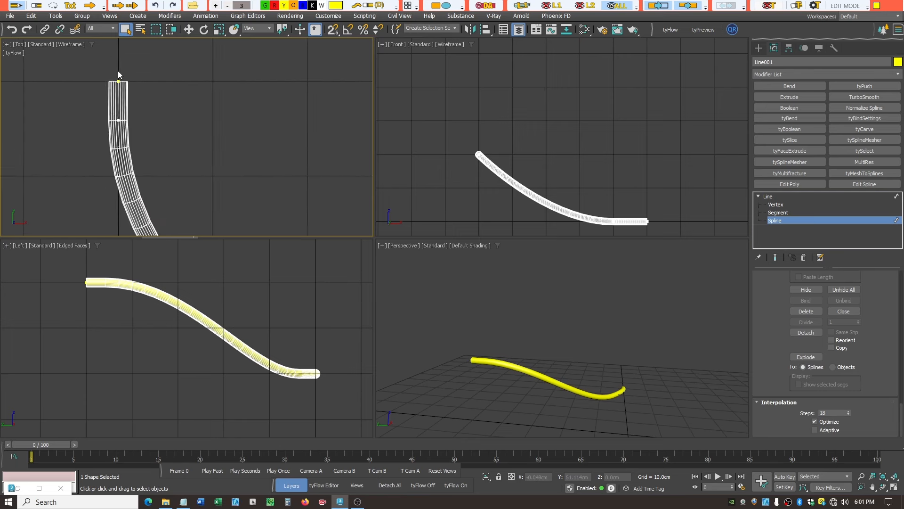
{"action": "scroll", "coordinate": [118, 71], "scroll_direction": "down", "scroll_amount": 3}
{"action": "scroll", "coordinate": [127, 82], "scroll_direction": "up", "scroll_amount": 3}
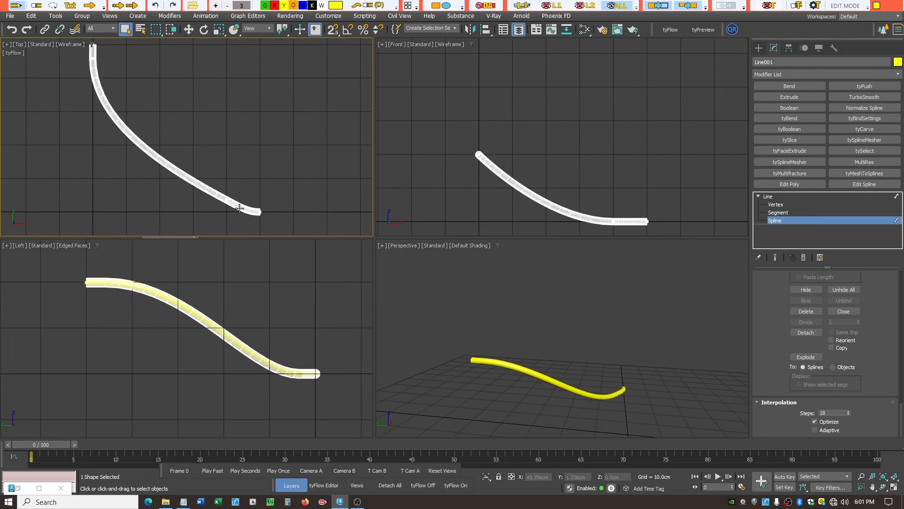
{"action": "scroll", "coordinate": [242, 192], "scroll_direction": "up", "scroll_amount": 3}
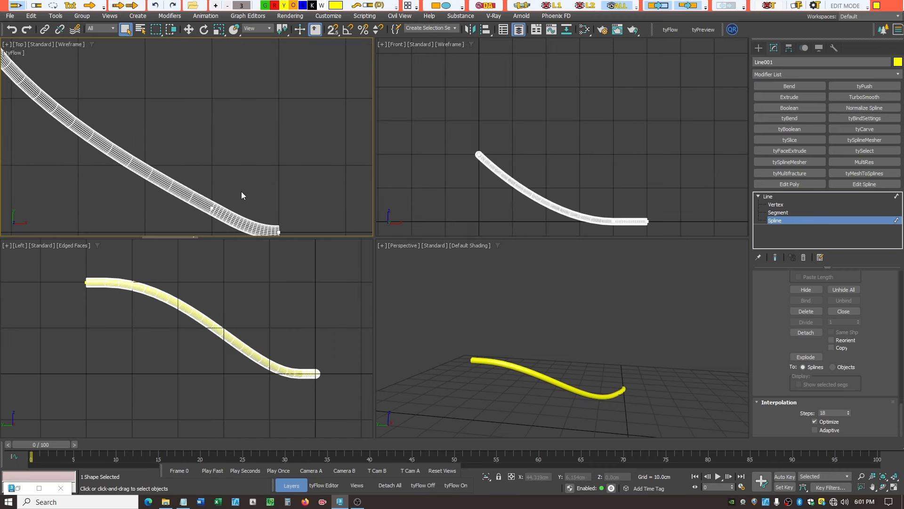
Try reshaping the lower bend by moving its vertex's upper tangent handle down and back up in the Top view.
{"action": "left_click", "coordinate": [213, 208]}
{"action": "left_click", "coordinate": [188, 29]}
{"action": "left_click", "coordinate": [775, 206]}
{"action": "left_click", "coordinate": [212, 208]}
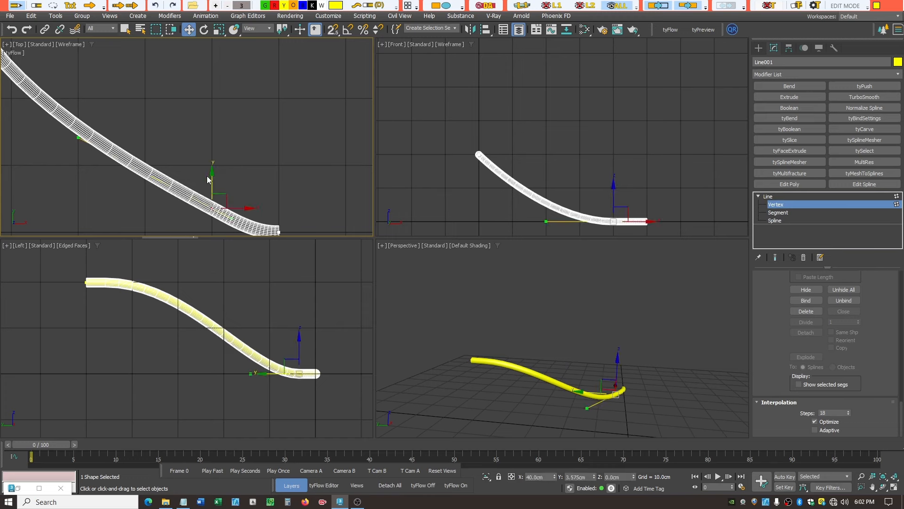
{"action": "left_click_drag", "start_coordinate": [78, 139], "coordinate": [63, 160]}
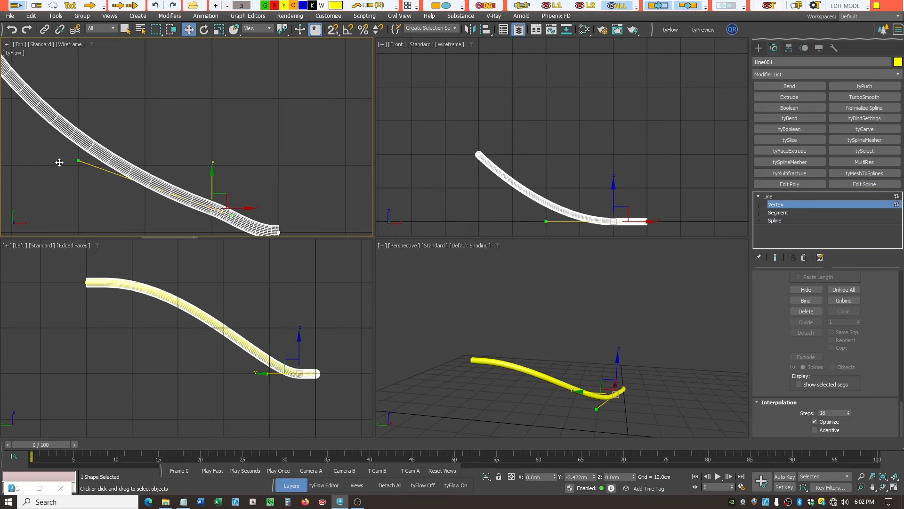
{"action": "scroll", "coordinate": [60, 165], "scroll_direction": "down", "scroll_amount": 3}
{"action": "scroll", "coordinate": [75, 161], "scroll_direction": "up", "scroll_amount": 1}
{"action": "scroll", "coordinate": [104, 165], "scroll_direction": "down", "scroll_amount": 3}
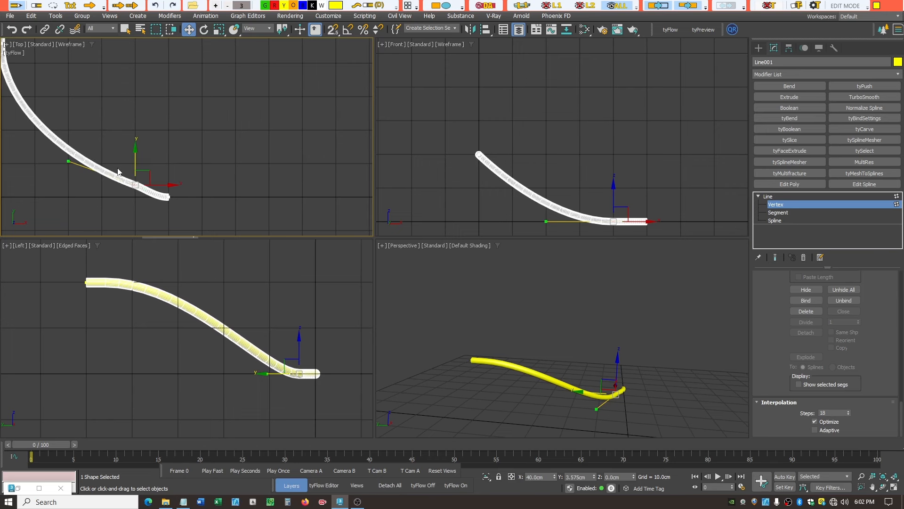
{"action": "scroll", "coordinate": [137, 168], "scroll_direction": "up", "scroll_amount": 2}
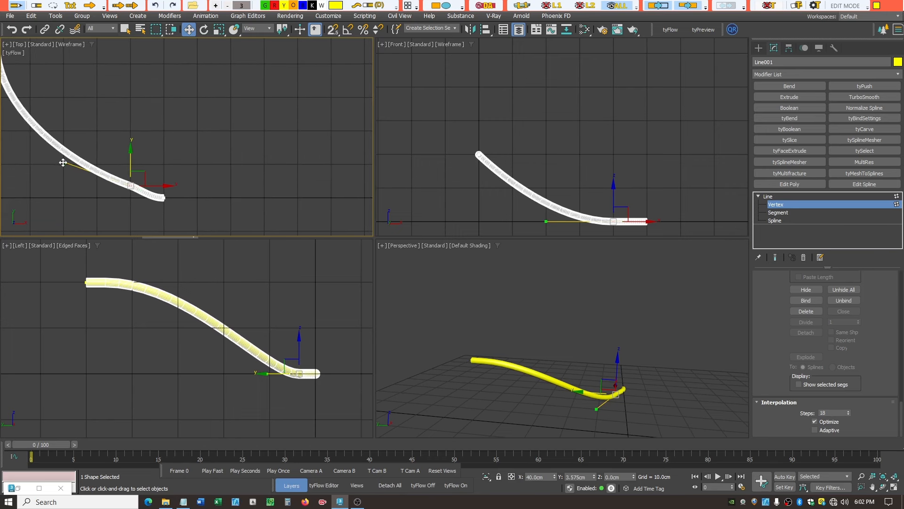
{"action": "mouse_move", "coordinate": [62, 162]}
{"action": "left_mouse_down"}
{"action": "mouse_move", "coordinate": [39, 151]}
{"action": "mouse_move", "coordinate": [64, 153]}
{"action": "left_mouse_up"}
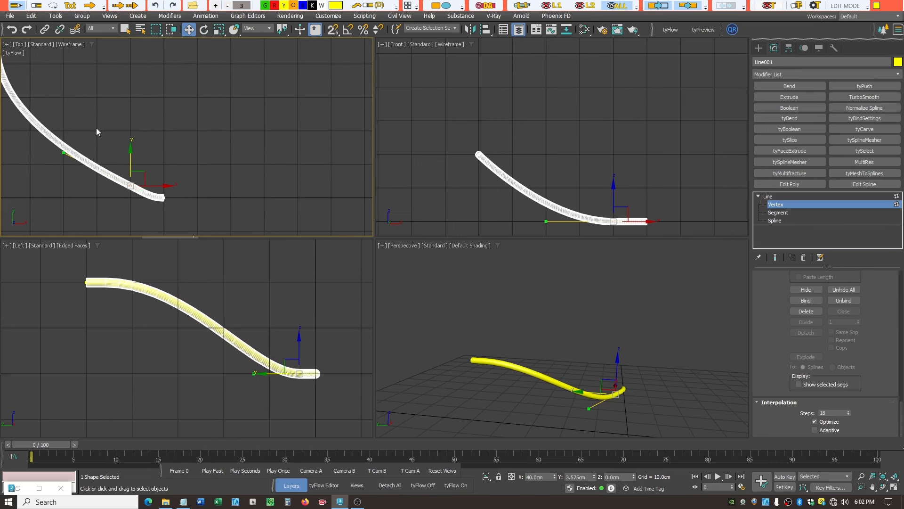
Maximize the Top view and undo the last handle adjustment on the lower bend vertex.
{"action": "left_click", "coordinate": [96, 132]}
{"action": "scroll", "coordinate": [98, 134], "scroll_direction": "down", "scroll_amount": 2}
{"action": "scroll", "coordinate": [89, 109], "scroll_direction": "up", "scroll_amount": 3}
{"action": "scroll", "coordinate": [258, 191], "scroll_direction": "down", "scroll_amount": 2}
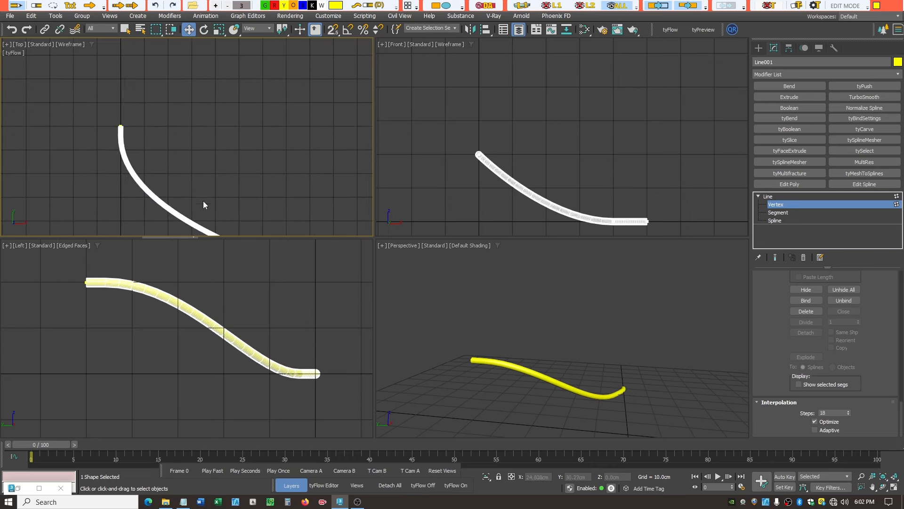
{"action": "left_click", "coordinate": [895, 487]}
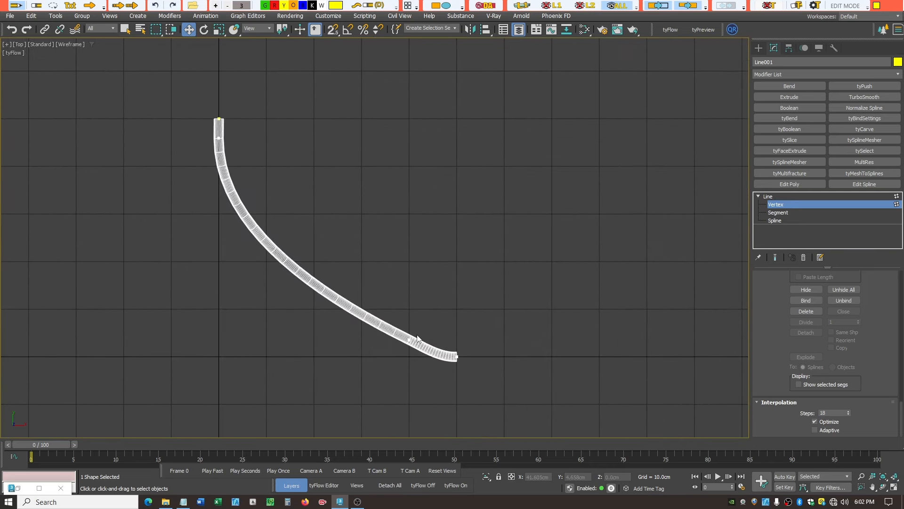
{"action": "scroll", "coordinate": [417, 336], "scroll_direction": "up", "scroll_amount": 5}
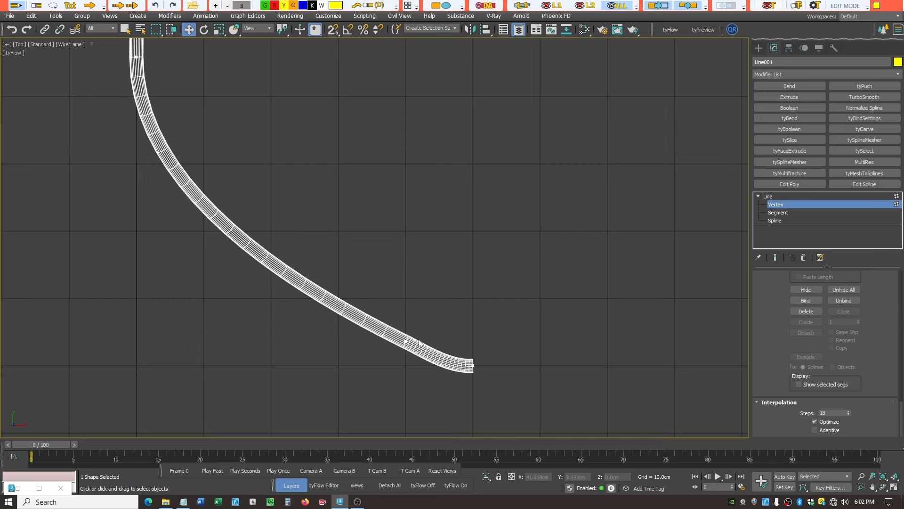
{"action": "left_click", "coordinate": [406, 344]}
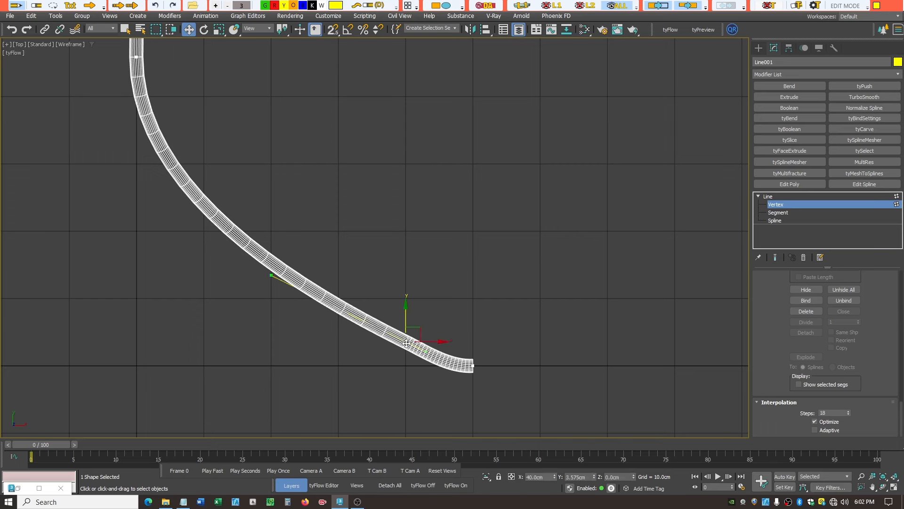
{"action": "left_click", "coordinate": [12, 29]}
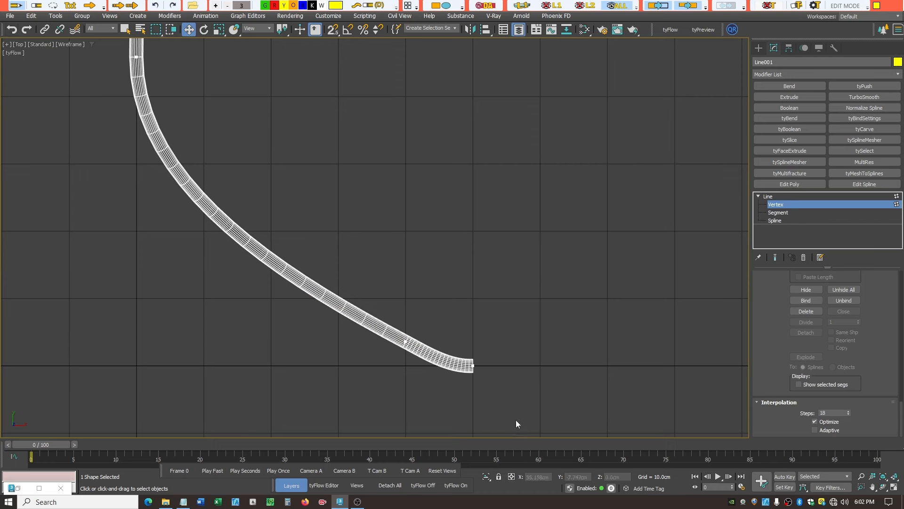
Lengthen the lower end vertex's tangent handle by scaling the vertex along X in the Top view.
{"action": "left_click", "coordinate": [472, 368]}
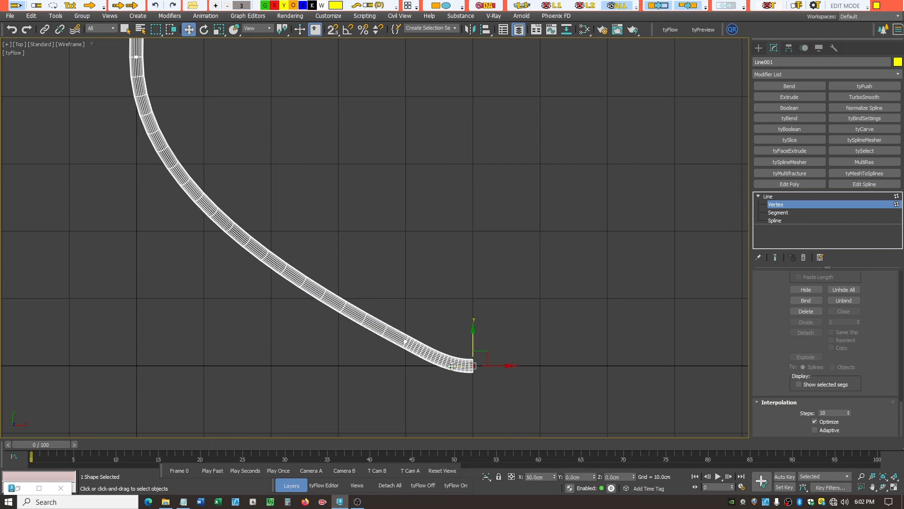
{"action": "left_click_drag", "start_coordinate": [449, 366], "coordinate": [425, 367]}
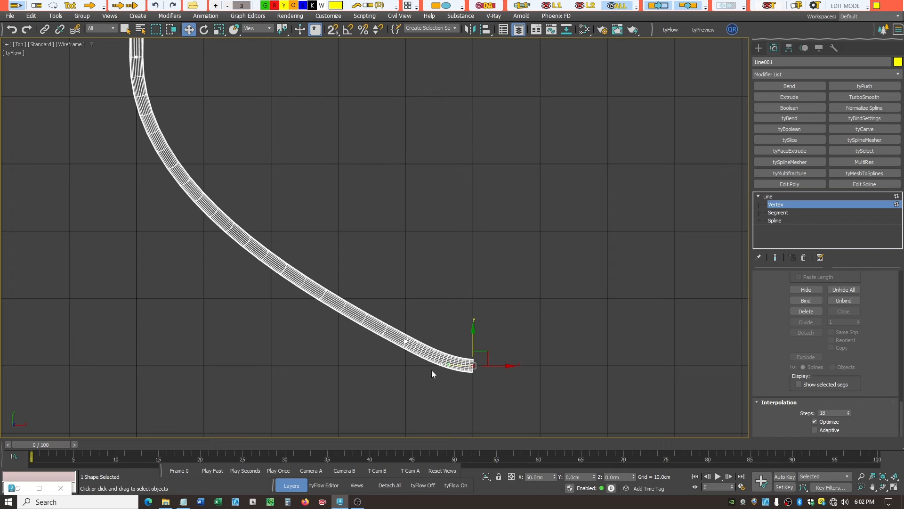
{"action": "left_click", "coordinate": [219, 30]}
{"action": "left_click_drag", "start_coordinate": [514, 365], "coordinate": [581, 365]}
Move the lower bend vertex about -6.2 cm along X to smooth the kink near the tube's lower end.
{"action": "left_click", "coordinate": [408, 340]}
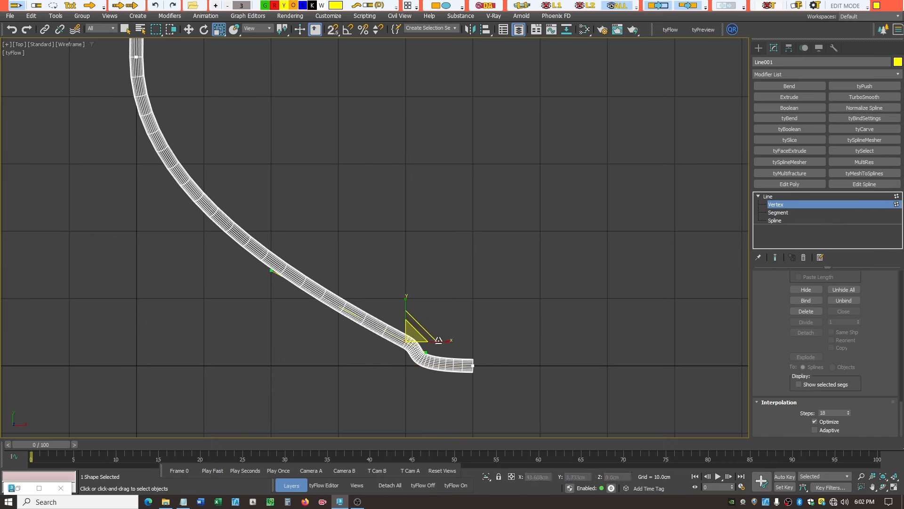
{"action": "left_click", "coordinate": [188, 29]}
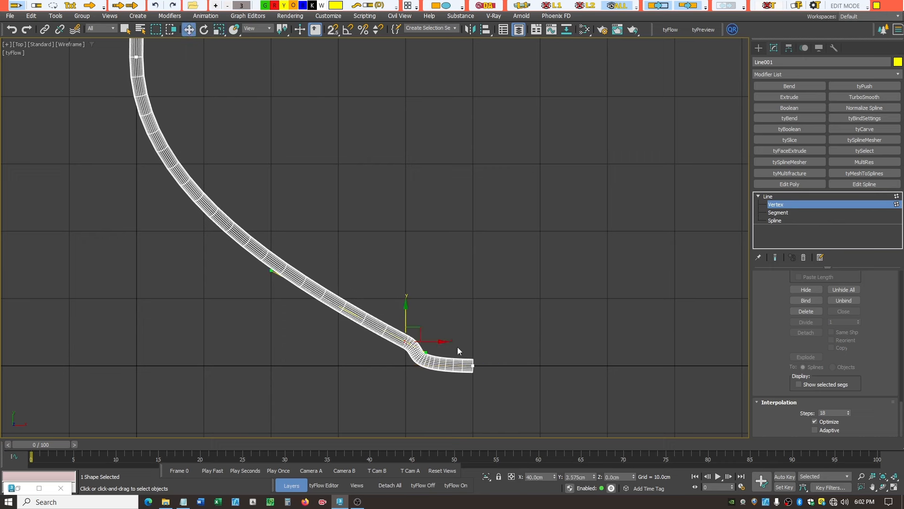
{"action": "left_click_drag", "start_coordinate": [445, 341], "coordinate": [404, 346]}
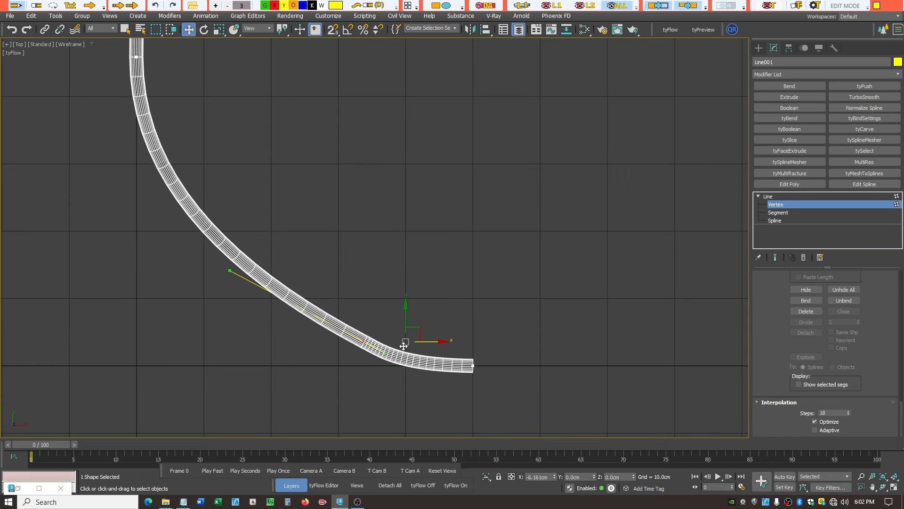
Move the lower bend vertex down along Y to about 2.9 cm to soften the curve near the tube's lower end.
{"action": "left_click", "coordinate": [380, 268]}
{"action": "scroll", "coordinate": [379, 268], "scroll_direction": "down", "scroll_amount": 3}
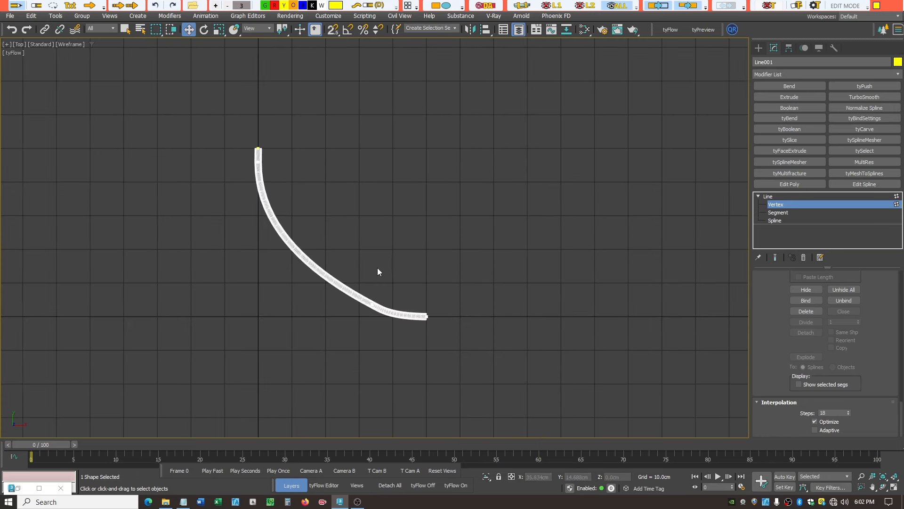
{"action": "left_click", "coordinate": [370, 305]}
{"action": "scroll", "coordinate": [384, 290], "scroll_direction": "up", "scroll_amount": 6}
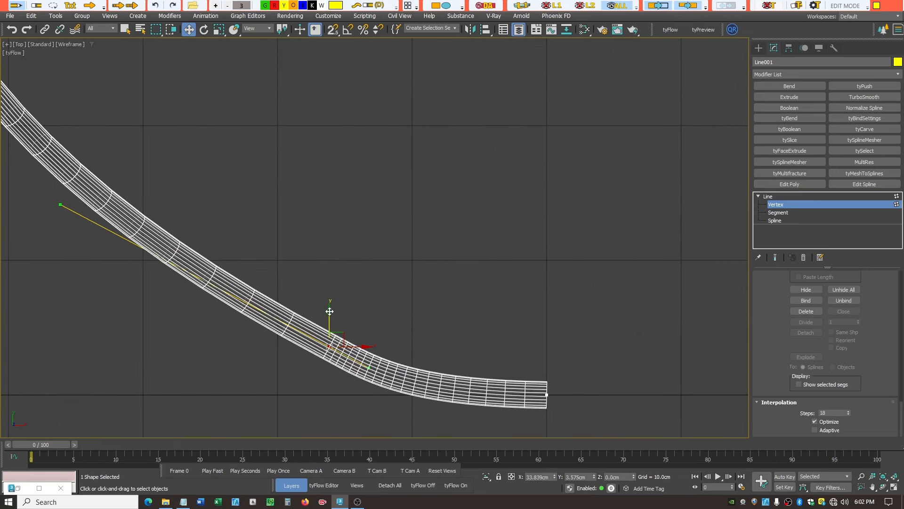
{"action": "left_click_drag", "start_coordinate": [331, 311], "coordinate": [329, 321]}
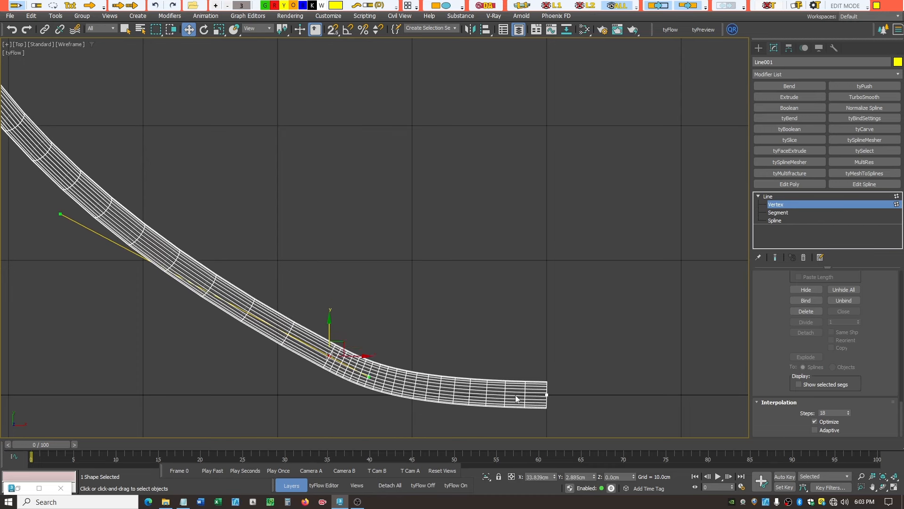
Rotate the lower end vertex slightly in the Top view so the tube's end face lines up with the vertical grid line.
{"action": "left_click", "coordinate": [547, 395]}
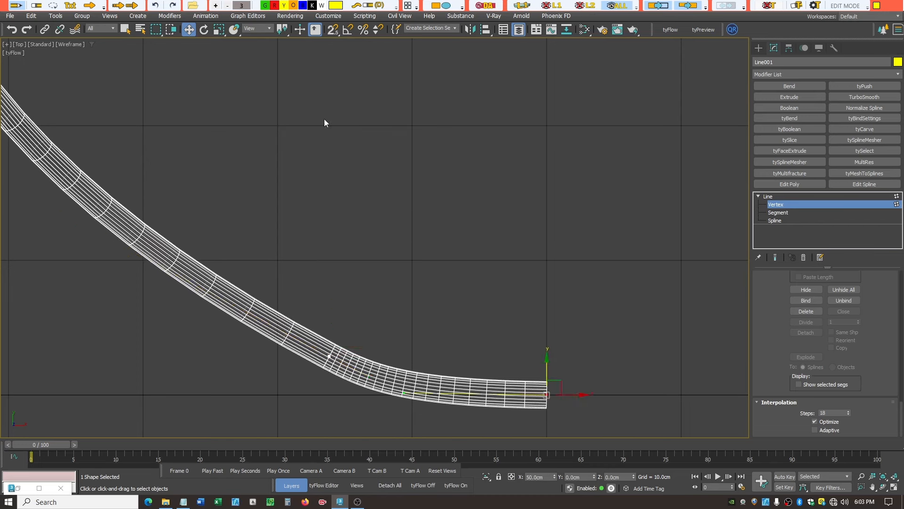
{"action": "left_click", "coordinate": [204, 29]}
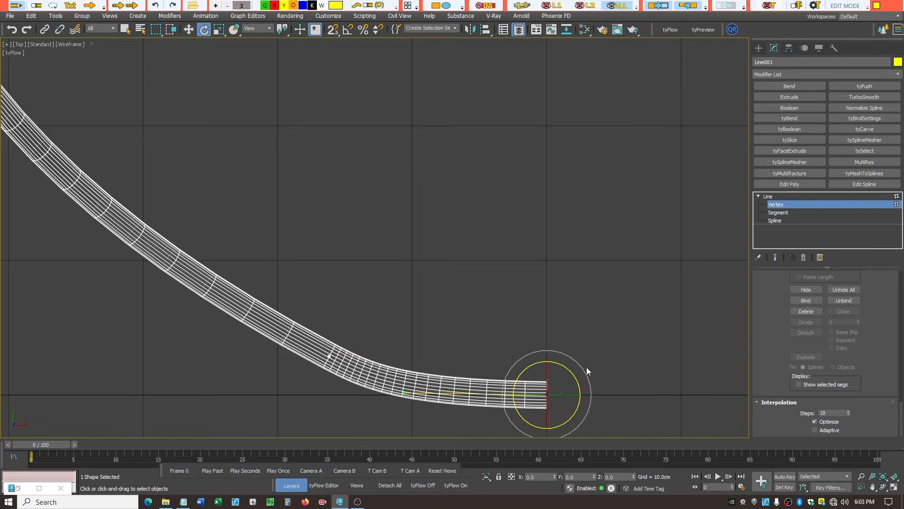
{"action": "left_click_drag", "start_coordinate": [584, 370], "coordinate": [588, 369]}
{"action": "scroll", "coordinate": [589, 369], "scroll_direction": "up", "scroll_amount": 6}
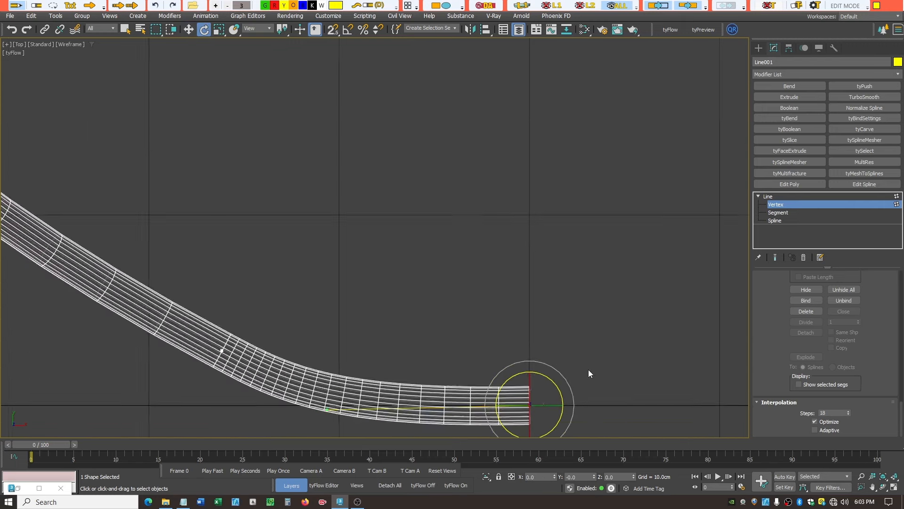
{"action": "scroll", "coordinate": [464, 149], "scroll_direction": "up", "scroll_amount": 4}
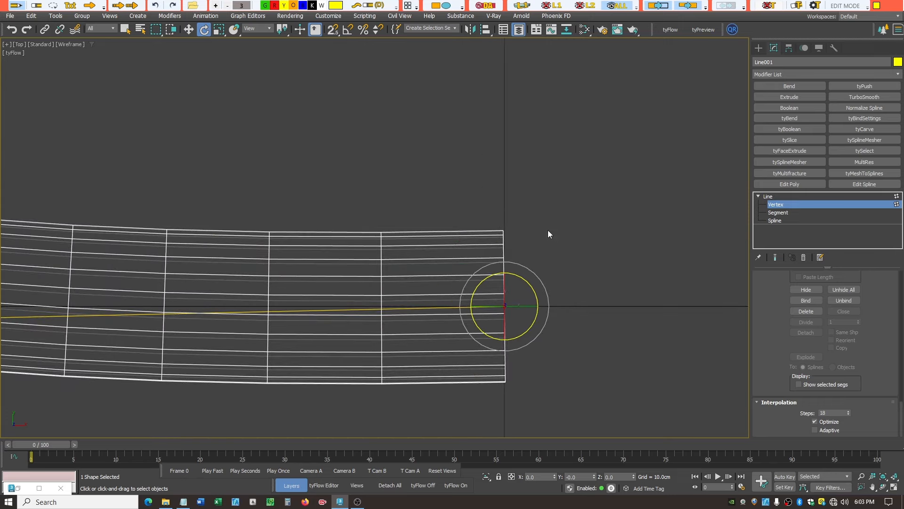
{"action": "left_click_drag", "start_coordinate": [545, 285], "coordinate": [545, 283]}
{"action": "left_click", "coordinate": [551, 272]}
Outline the curved spline by 12 cm at spline level to create the second parallel rail.
{"action": "scroll", "coordinate": [549, 277], "scroll_direction": "down", "scroll_amount": 6}
{"action": "scroll", "coordinate": [554, 255], "scroll_direction": "up", "scroll_amount": 5}
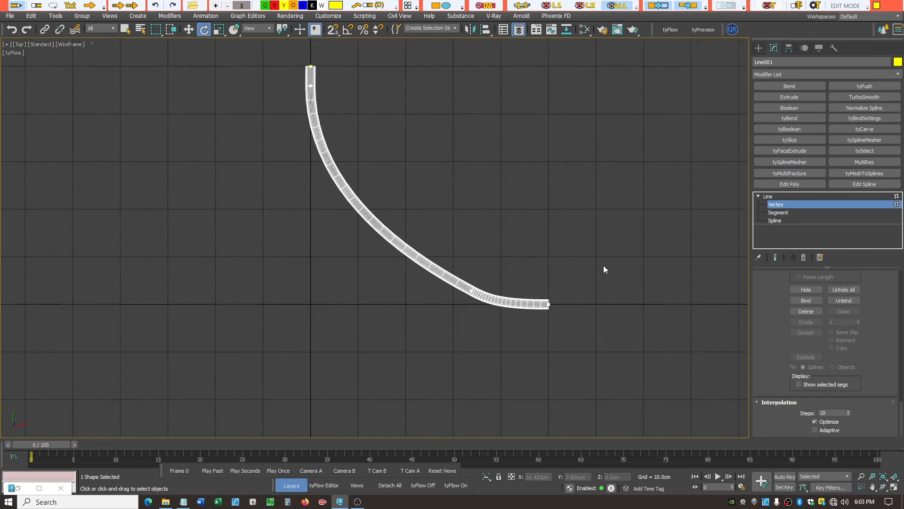
{"action": "scroll", "coordinate": [252, 100], "scroll_direction": "down", "scroll_amount": 3}
{"action": "scroll", "coordinate": [258, 246], "scroll_direction": "up", "scroll_amount": 6}
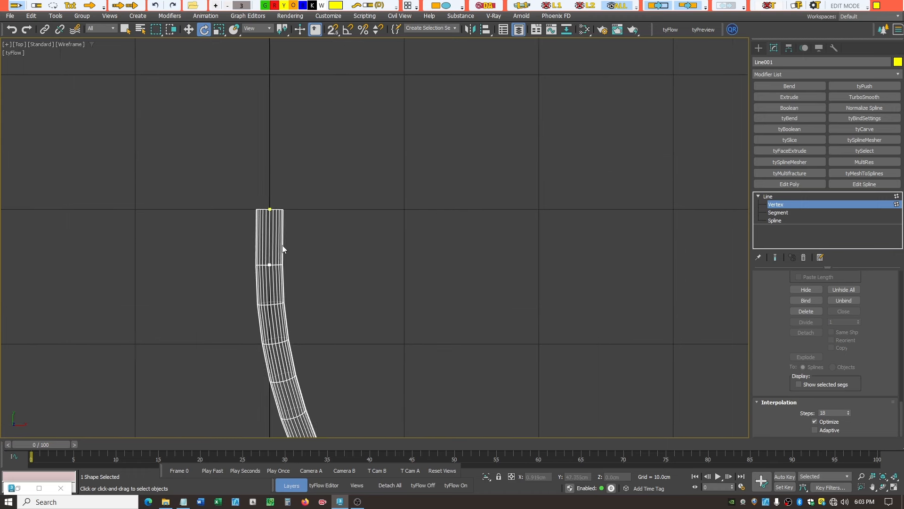
{"action": "scroll", "coordinate": [252, 212], "scroll_direction": "down", "scroll_amount": 4}
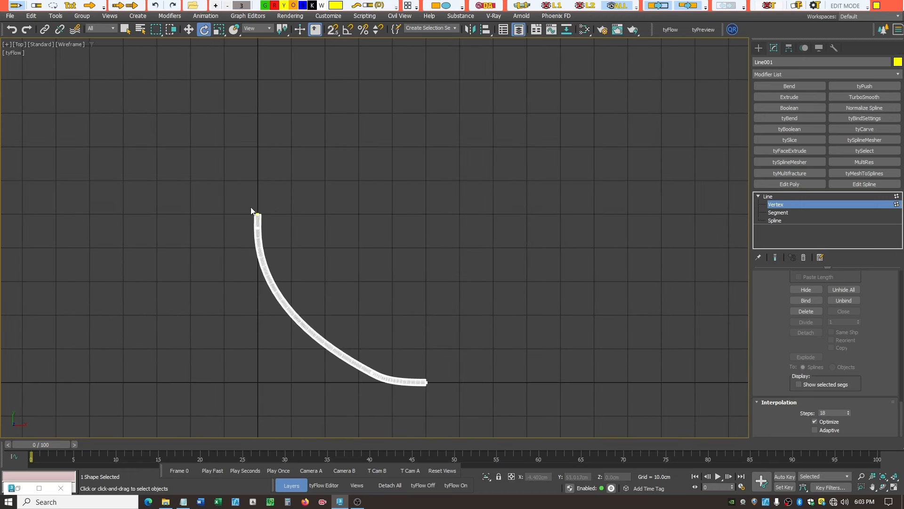
{"action": "left_click", "coordinate": [776, 220]}
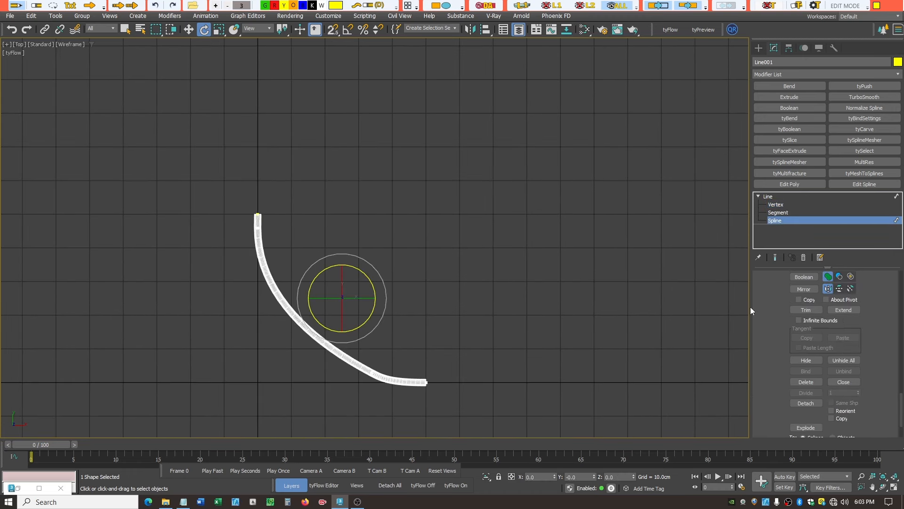
{"action": "scroll", "coordinate": [902, 408], "scroll_direction": "up", "scroll_amount": 1}
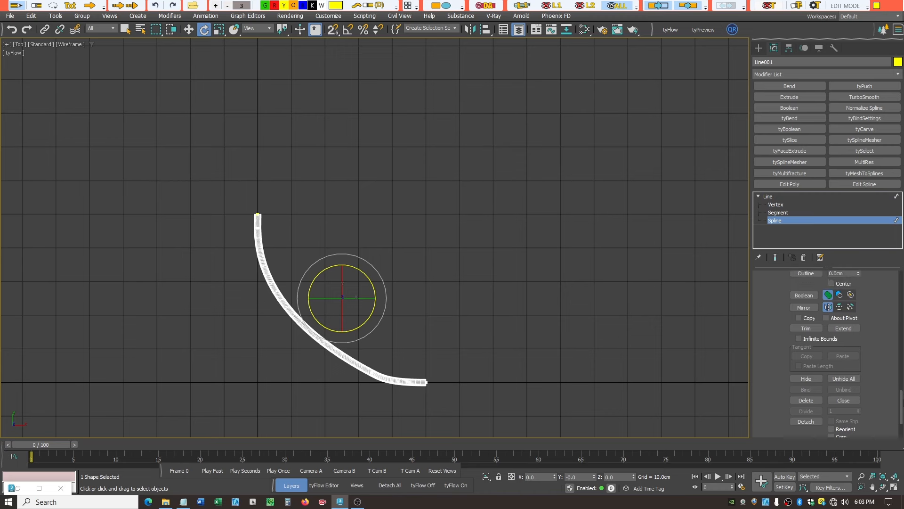
{"action": "scroll", "coordinate": [902, 405], "scroll_direction": "up", "scroll_amount": 3}
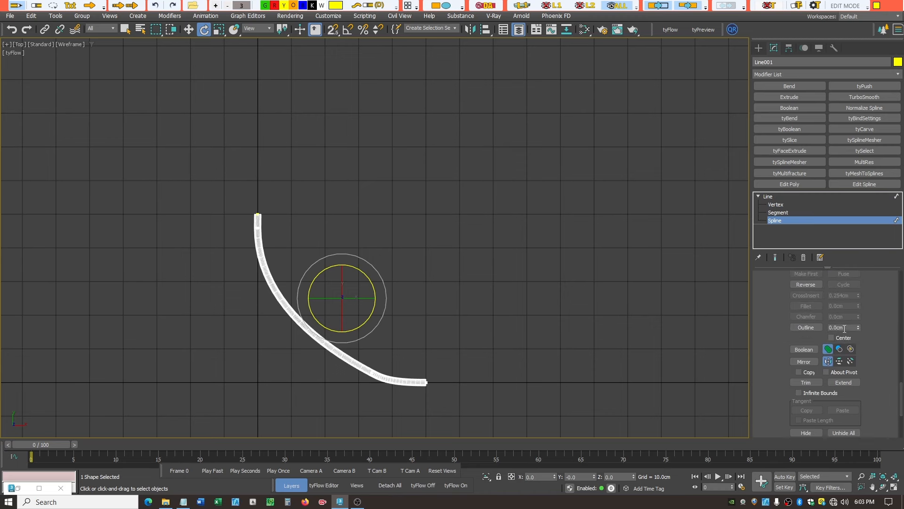
{"action": "double_click", "coordinate": [845, 329]}
{"action": "type", "text": "12"}
{"action": "key", "text": "Return"}
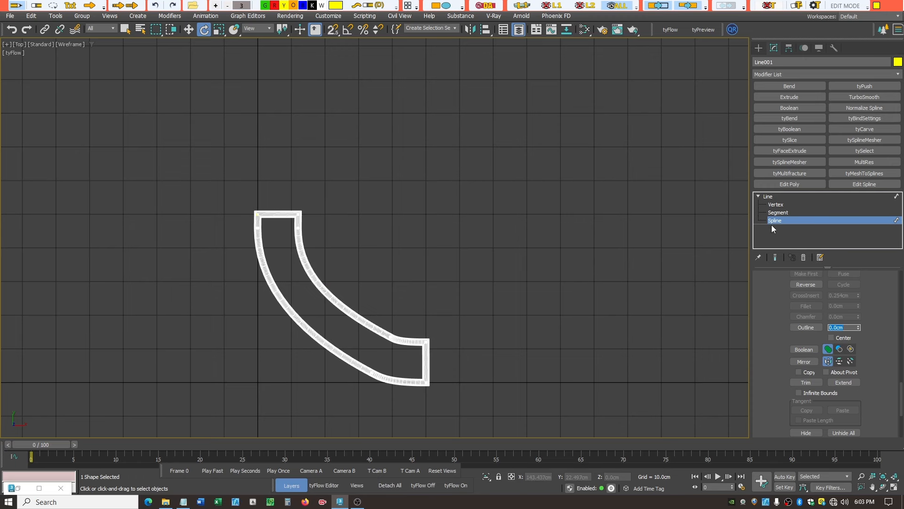
Delete the two straight segments that connect the rails at their lower and upper ends.
{"action": "left_click", "coordinate": [778, 213]}
{"action": "left_click", "coordinate": [426, 363]}
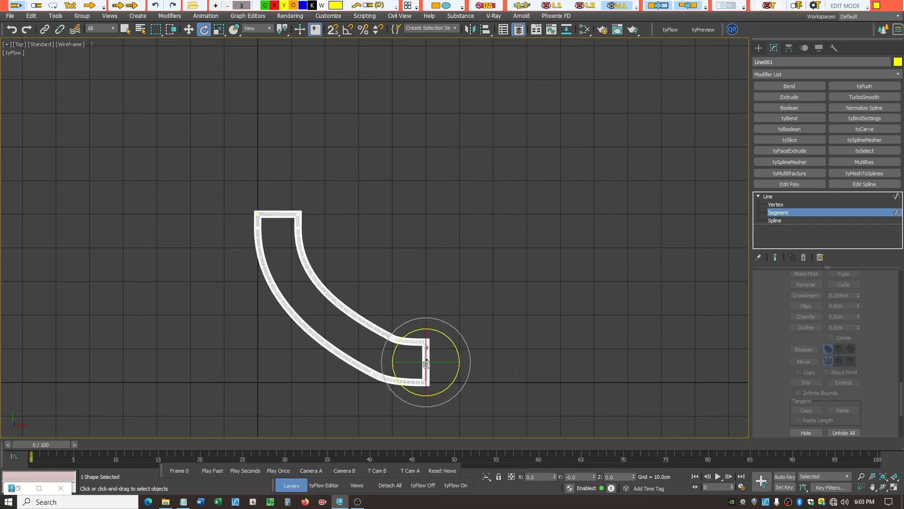
{"action": "key", "text": "Delete"}
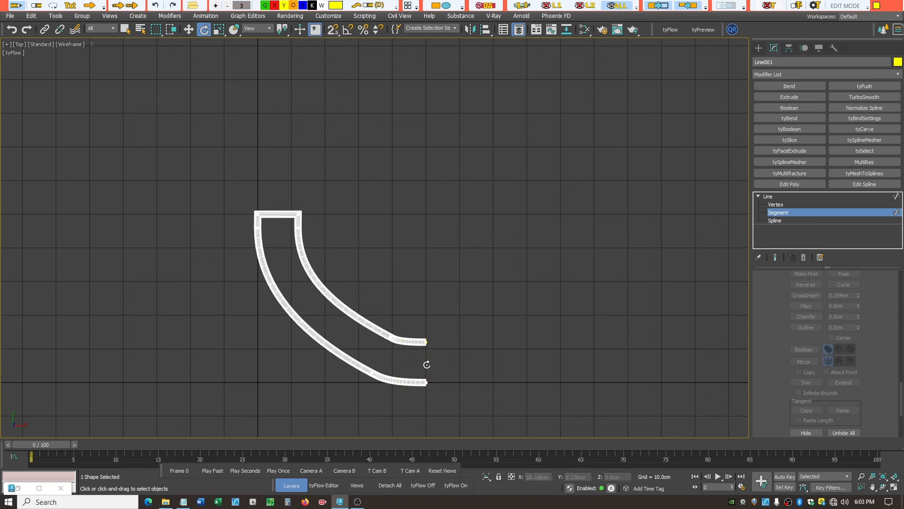
{"action": "left_click", "coordinate": [280, 214]}
{"action": "key", "text": "Delete"}
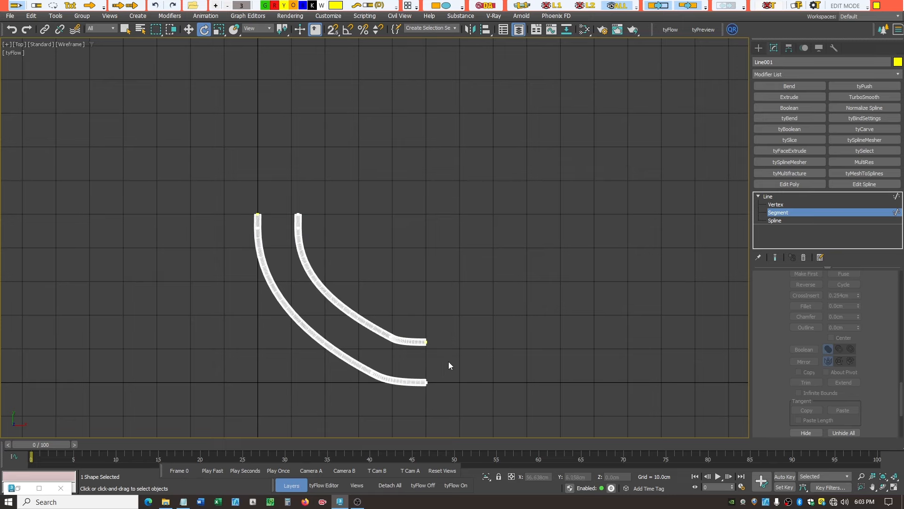
Examine the lower and upper ends of both rails in the Top view for alignment with the grid lines.
{"action": "scroll", "coordinate": [437, 354], "scroll_direction": "up", "scroll_amount": 6}
{"action": "scroll", "coordinate": [411, 365], "scroll_direction": "up", "scroll_amount": 2}
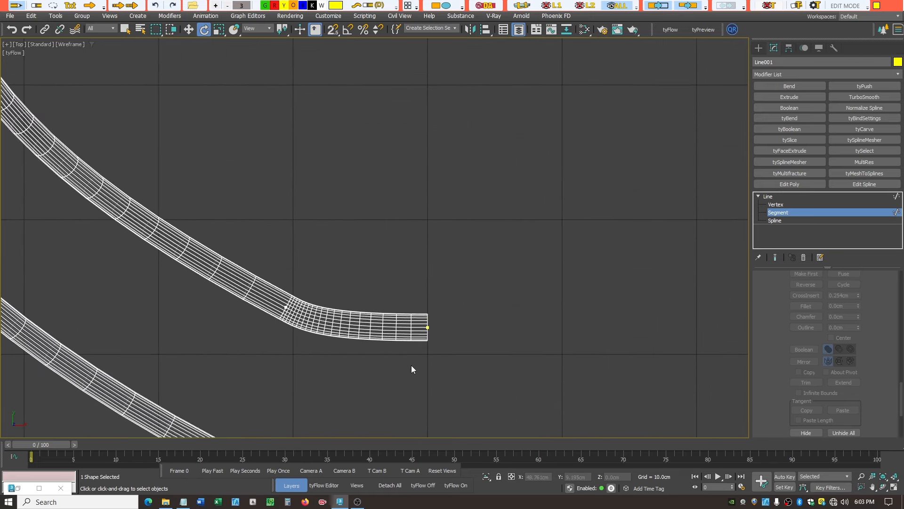
{"action": "scroll", "coordinate": [411, 365], "scroll_direction": "up", "scroll_amount": 2}
{"action": "scroll", "coordinate": [442, 312], "scroll_direction": "down", "scroll_amount": 5}
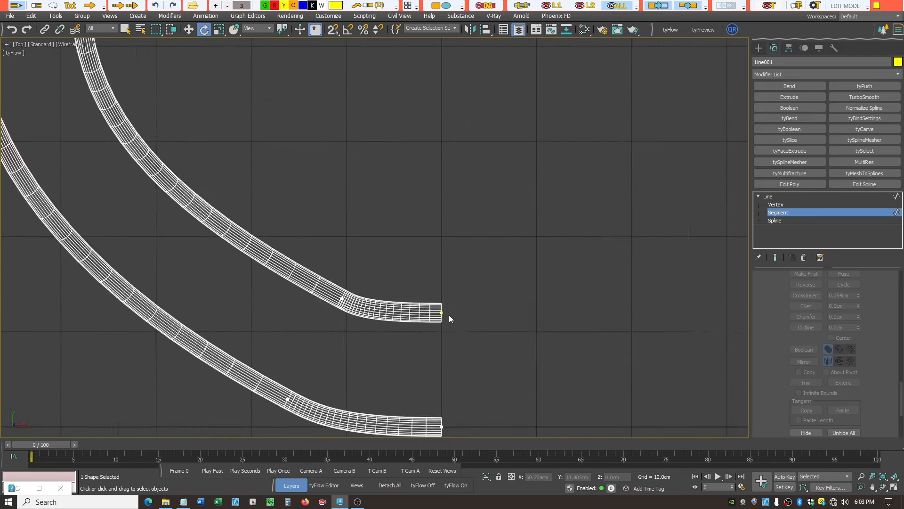
{"action": "scroll", "coordinate": [306, 179], "scroll_direction": "up", "scroll_amount": 4}
{"action": "scroll", "coordinate": [290, 188], "scroll_direction": "down", "scroll_amount": 5}
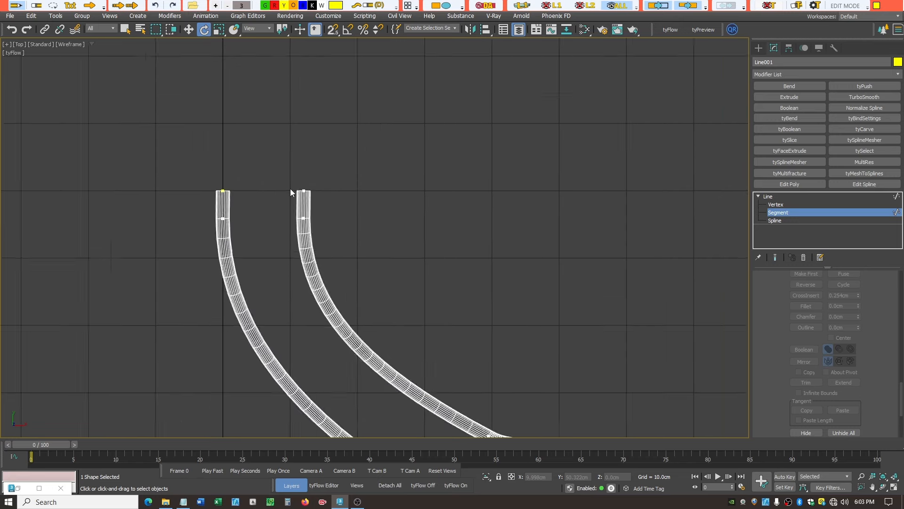
{"action": "scroll", "coordinate": [292, 192], "scroll_direction": "up", "scroll_amount": 2}
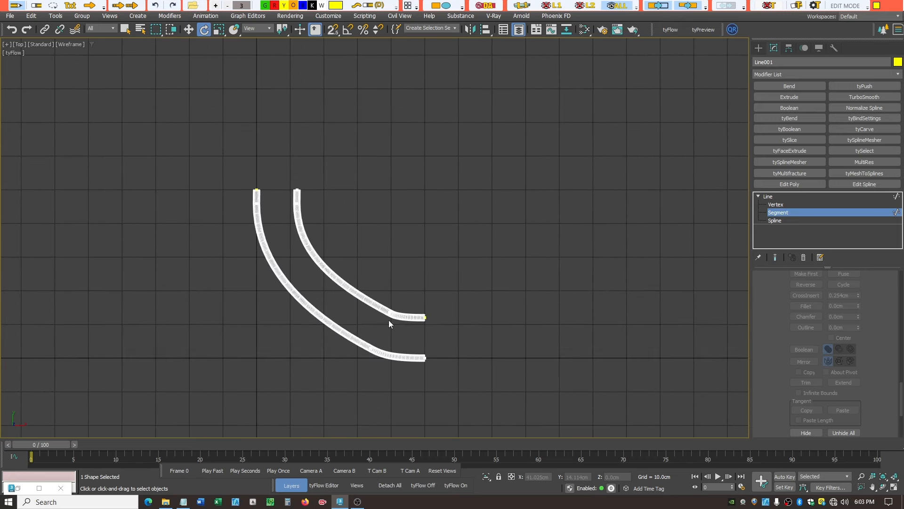
Restore the four-viewport layout and add an Edit Poly modifier on top of the rail line.
{"action": "left_click", "coordinate": [894, 487]}
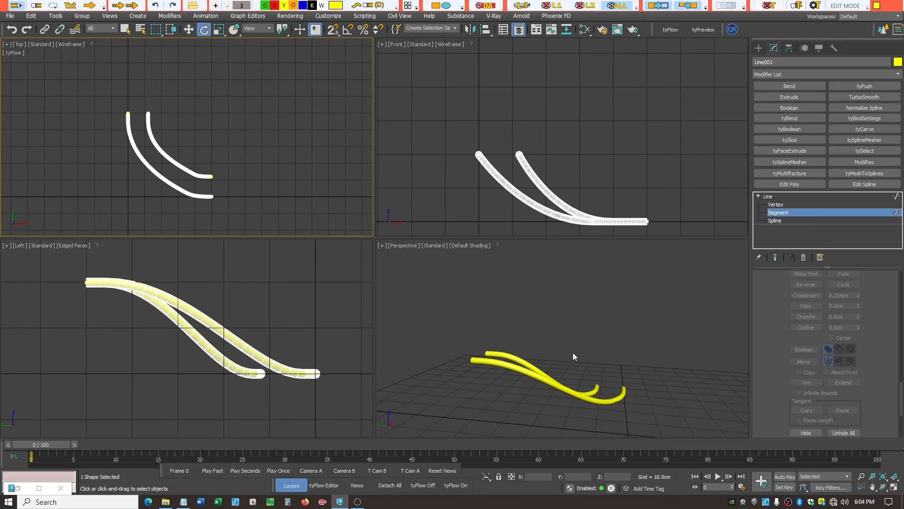
{"action": "left_click", "coordinate": [774, 197]}
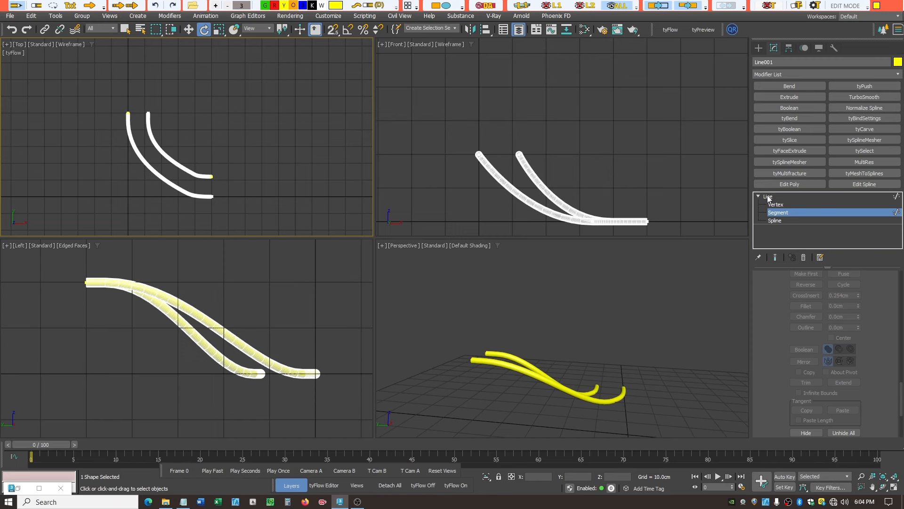
{"action": "left_click", "coordinate": [790, 184]}
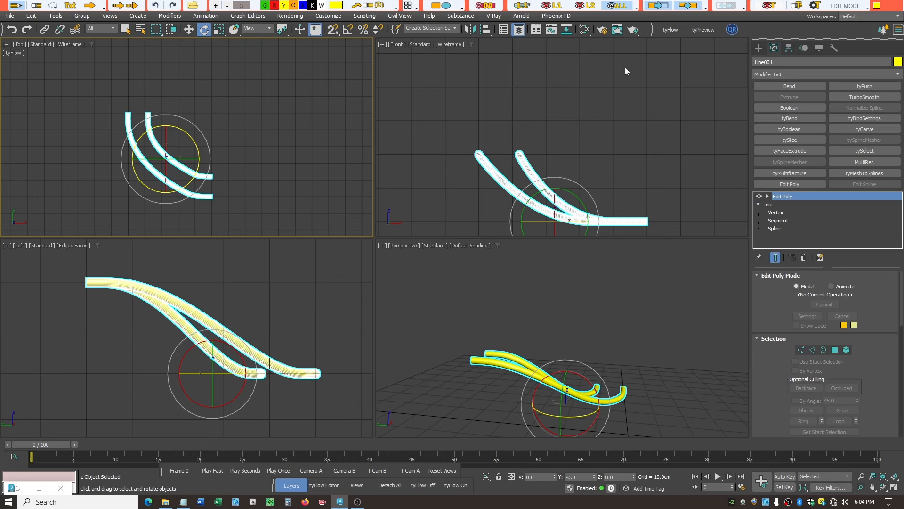
Move only the rails' pivot in the Front view about 19.9 cm up and -16.4 cm along X, midway between the upper rail ends.
{"action": "left_click", "coordinate": [789, 49]}
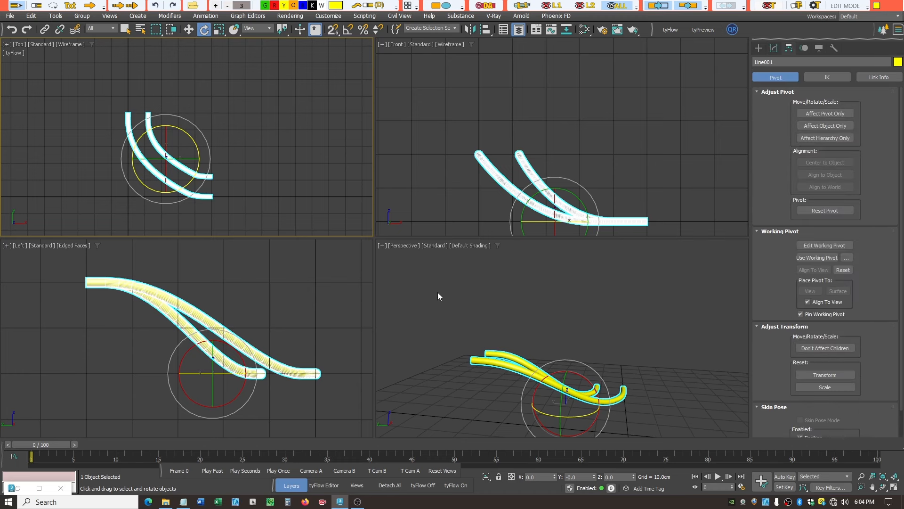
{"action": "left_click", "coordinate": [827, 114]}
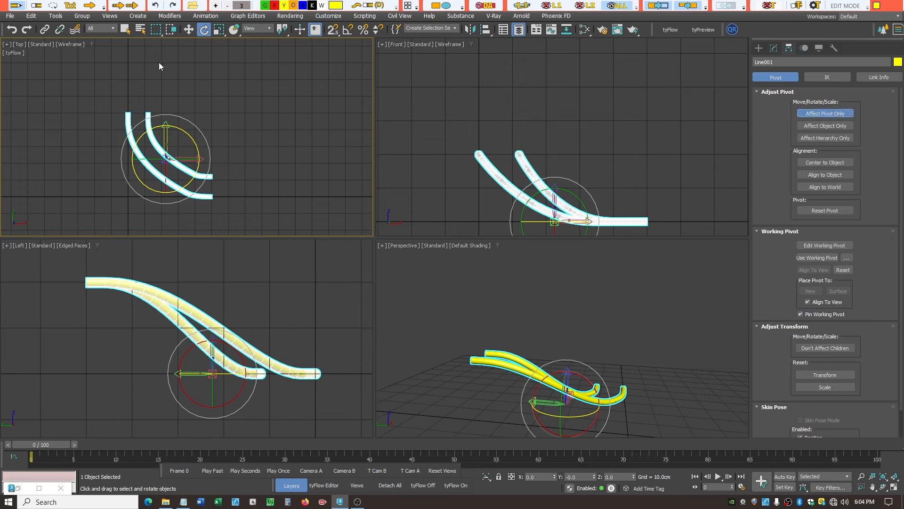
{"action": "left_click", "coordinate": [188, 29]}
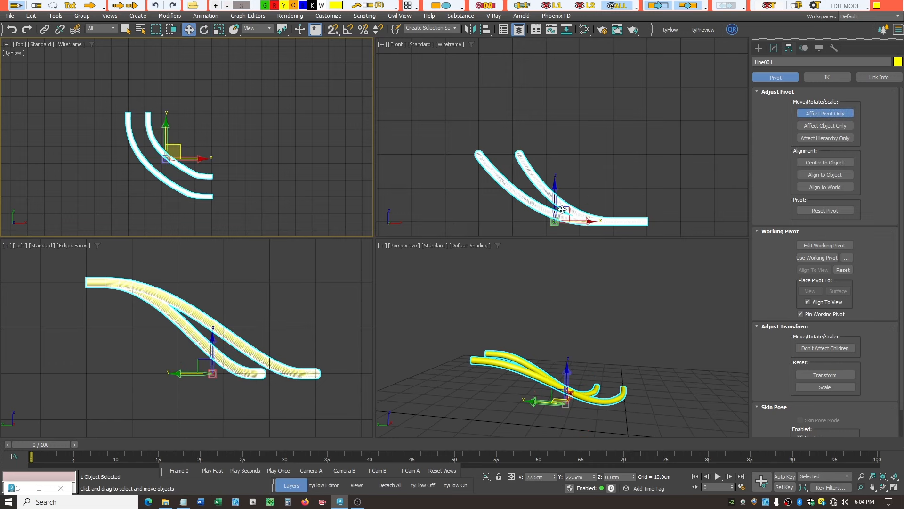
{"action": "left_click_drag", "start_coordinate": [555, 210], "coordinate": [504, 142]}
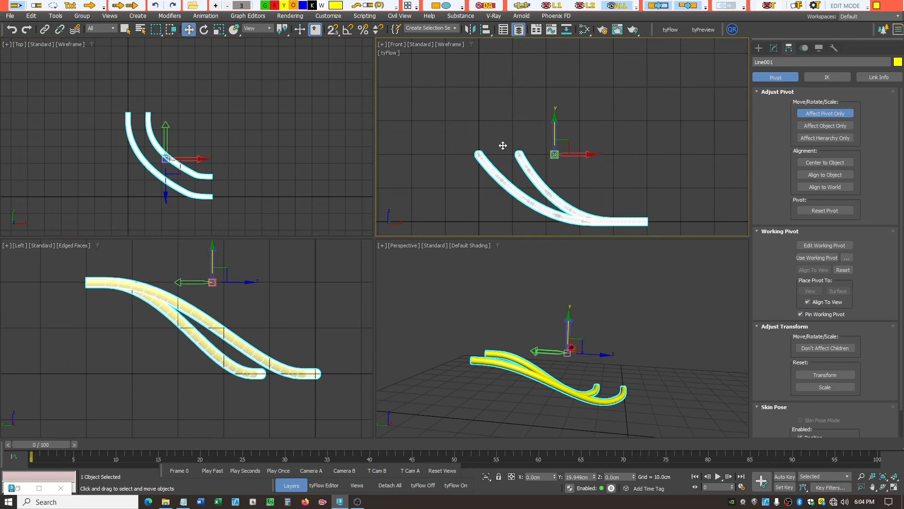
{"action": "left_click_drag", "start_coordinate": [588, 152], "coordinate": [532, 153]}
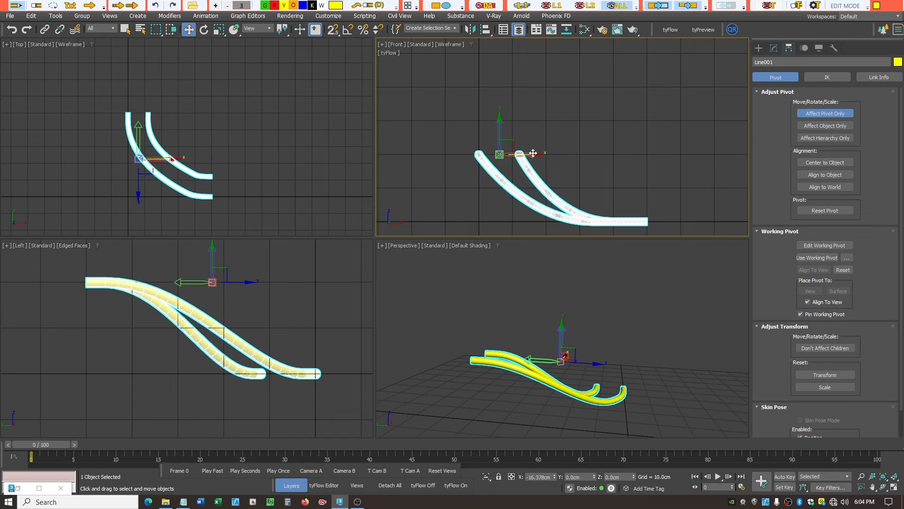
Move the pivot about -27.2 cm along X in the Left view to the rails' upper end, and finish pivot editing.
{"action": "left_click", "coordinate": [240, 285]}
{"action": "left_click", "coordinate": [233, 278]}
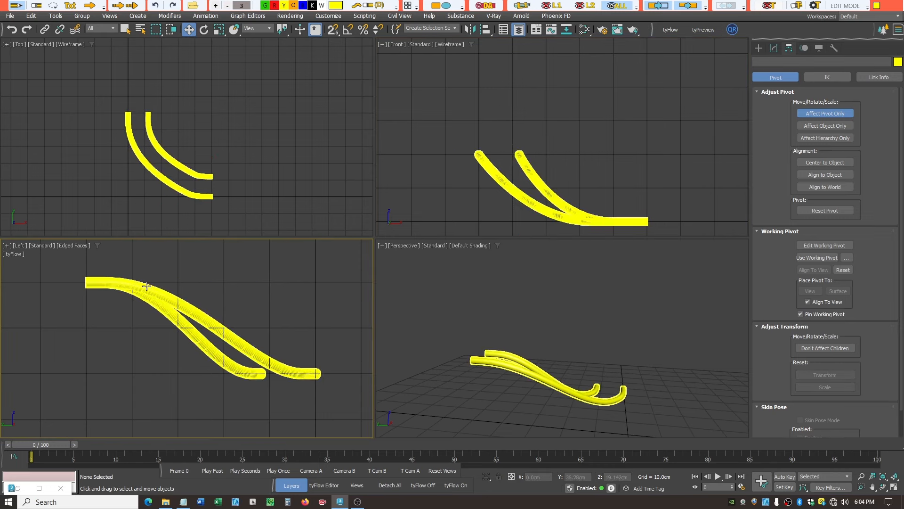
{"action": "left_click", "coordinate": [181, 301]}
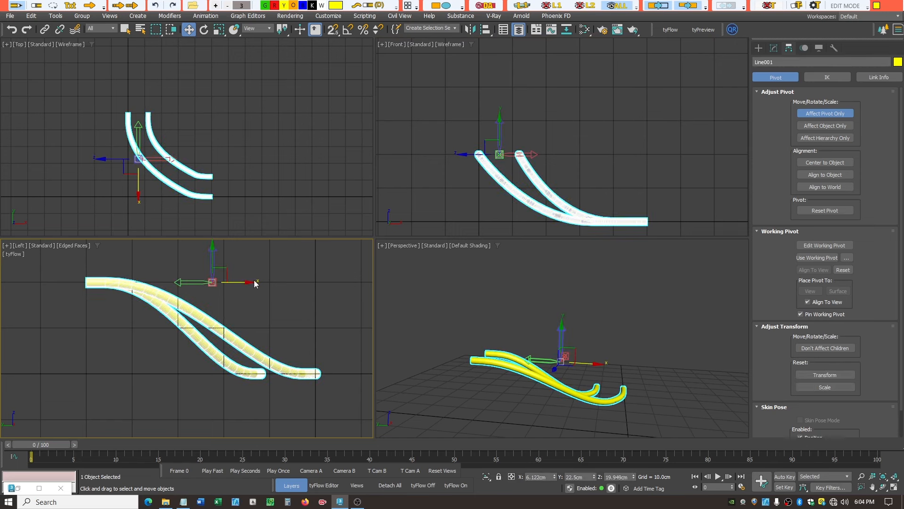
{"action": "left_click_drag", "start_coordinate": [237, 283], "coordinate": [120, 283]}
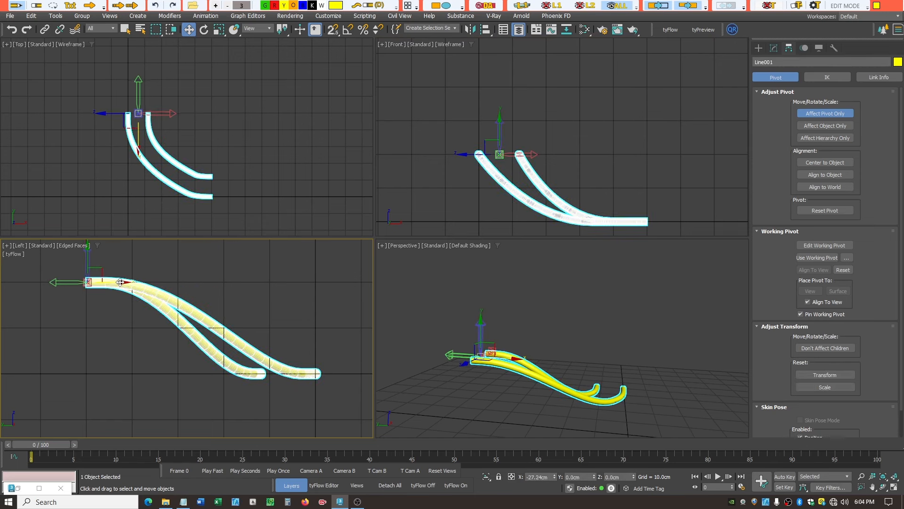
{"action": "left_click", "coordinate": [836, 114]}
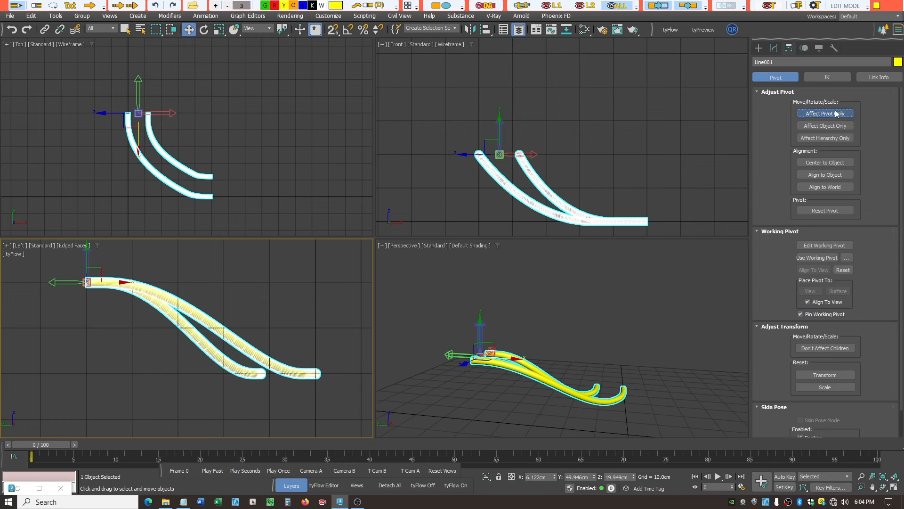
{"action": "left_click", "coordinate": [836, 113]}
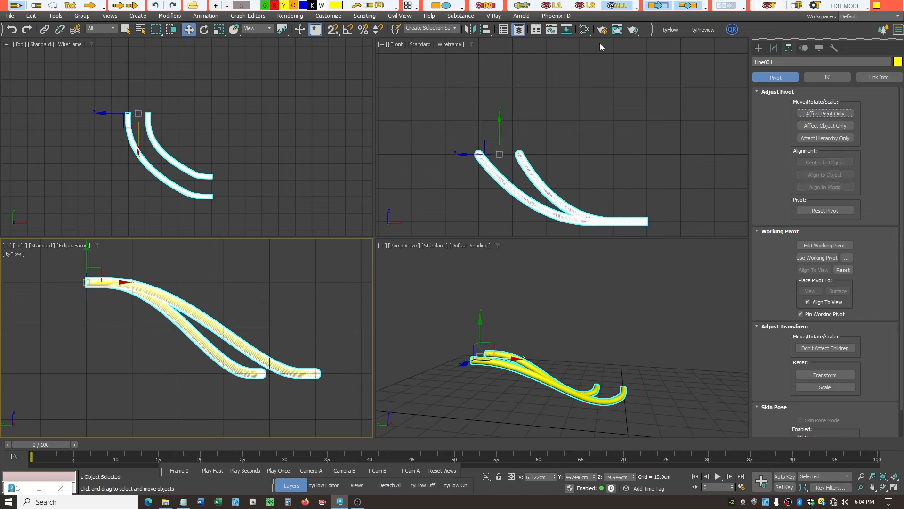
Unhide Track Straight Low Short 01 and 02 in the Layer Explorer's default layer, and clear the explorer from the viewports.
{"action": "left_click", "coordinate": [518, 29]}
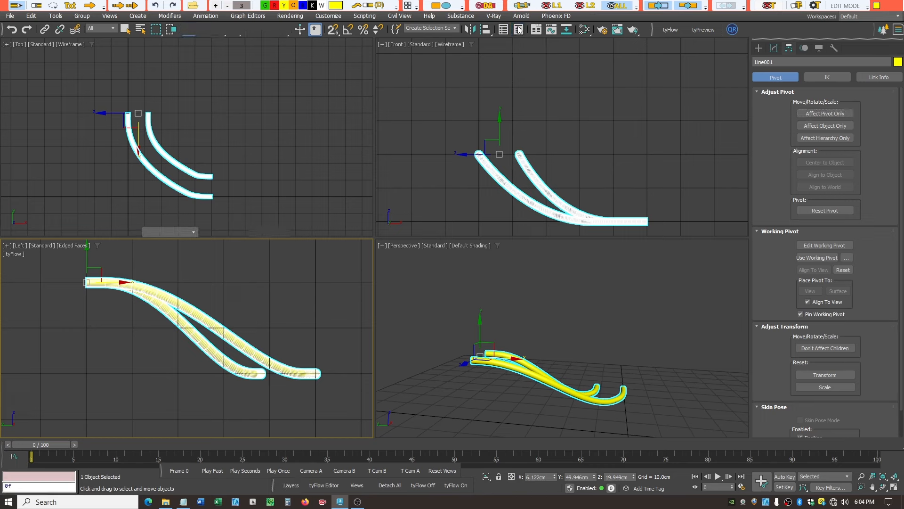
{"action": "left_click", "coordinate": [518, 29]}
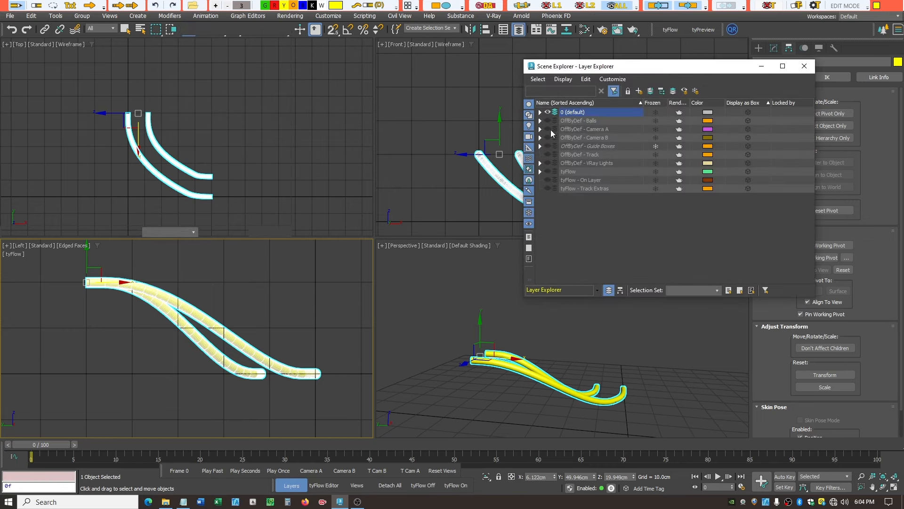
{"action": "left_click", "coordinate": [540, 112]}
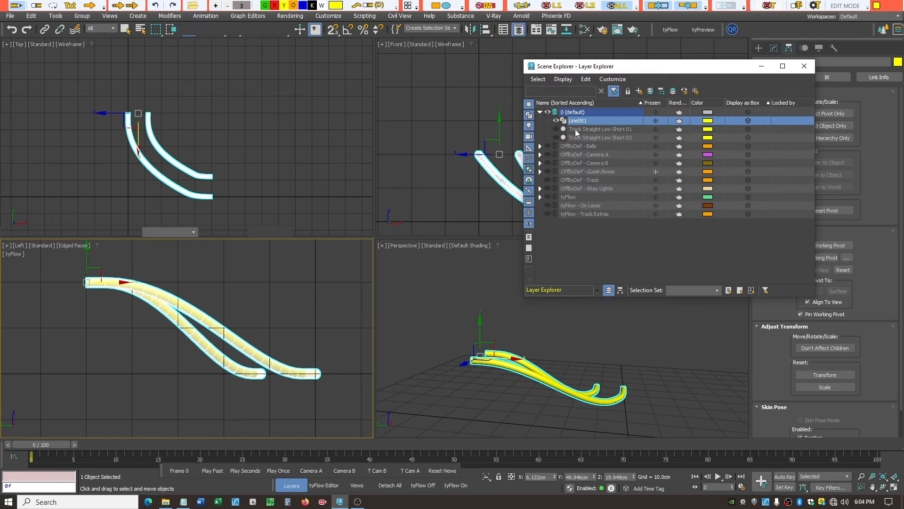
{"action": "left_click", "coordinate": [556, 129]}
{"action": "left_click", "coordinate": [556, 137]}
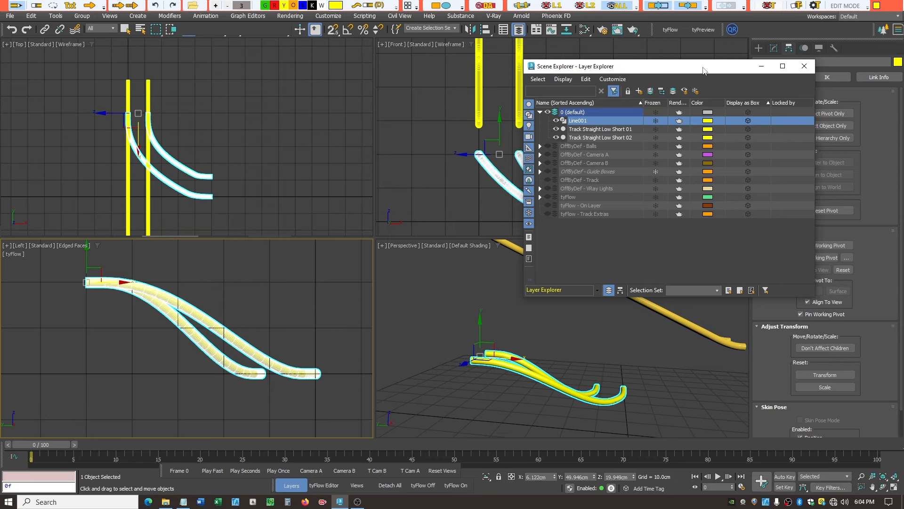
{"action": "left_click_drag", "start_coordinate": [699, 70], "coordinate": [0, 155]}
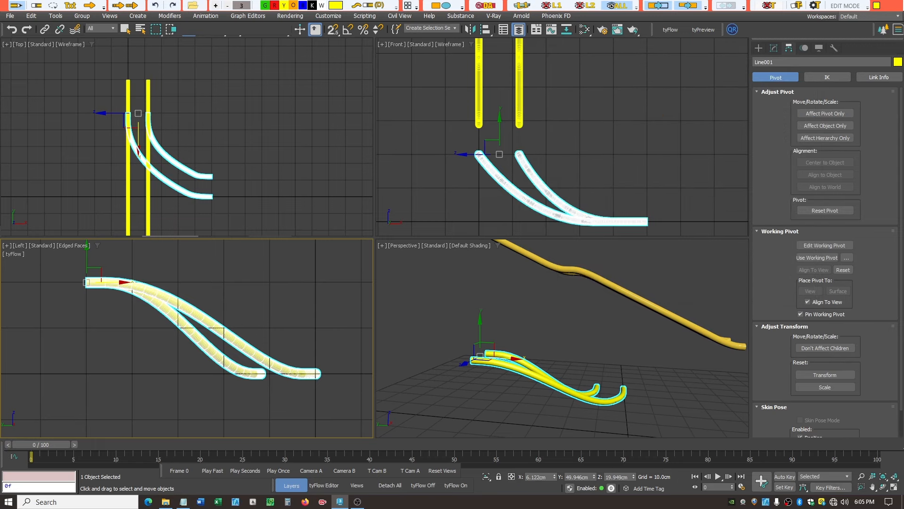
Move the curved rails to the straight rails' lower end, to about Y -31.8 cm in the Top view and Z 28.8 cm in the Left view.
{"action": "scroll", "coordinate": [213, 104], "scroll_direction": "down", "scroll_amount": 3}
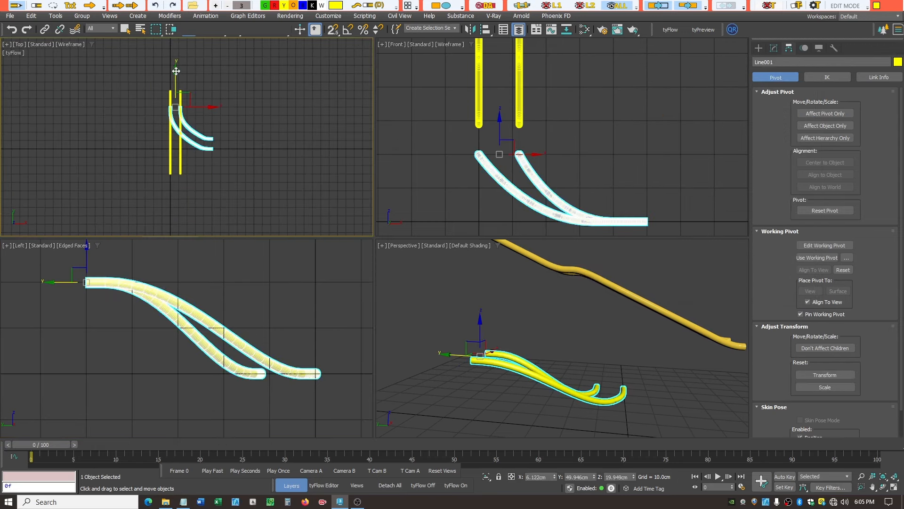
{"action": "left_click_drag", "start_coordinate": [176, 73], "coordinate": [175, 140]}
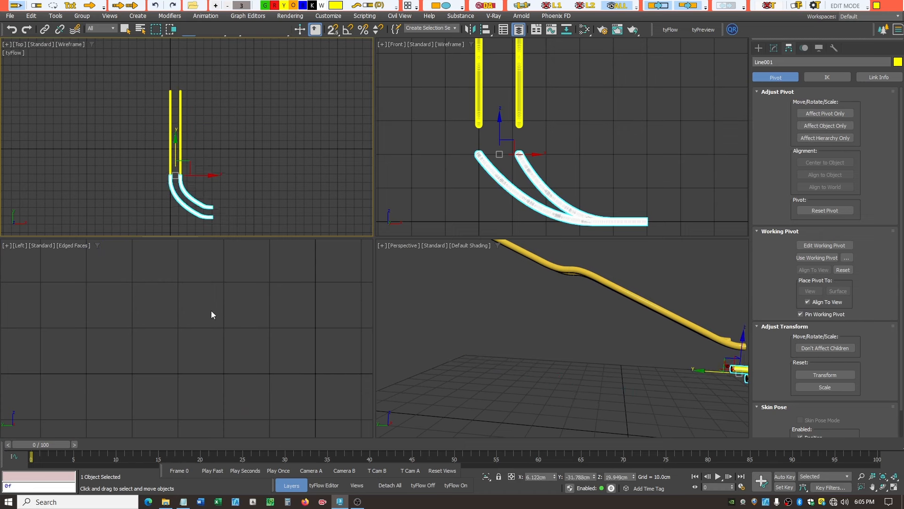
{"action": "left_click", "coordinate": [252, 294]}
{"action": "scroll", "coordinate": [250, 296], "scroll_direction": "down", "scroll_amount": 7}
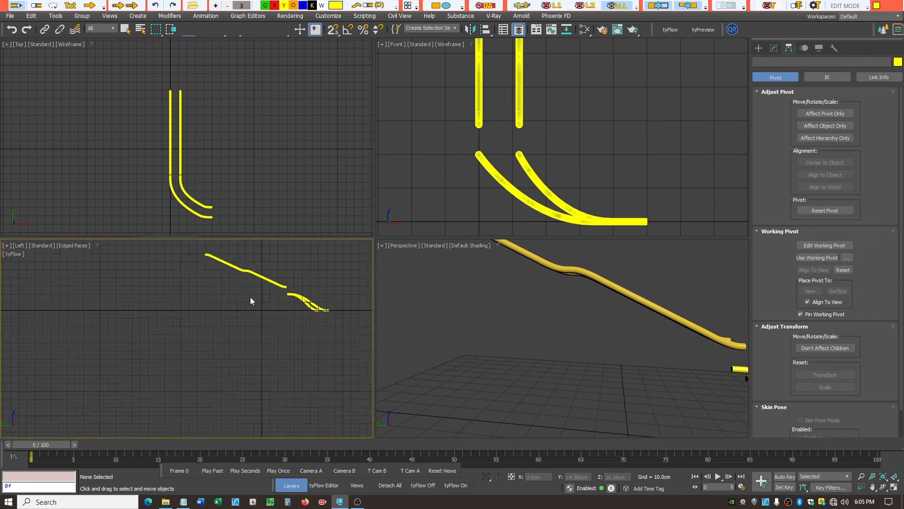
{"action": "scroll", "coordinate": [280, 286], "scroll_direction": "up", "scroll_amount": 5}
{"action": "scroll", "coordinate": [245, 330], "scroll_direction": "up", "scroll_amount": 5}
{"action": "left_click", "coordinate": [222, 336]}
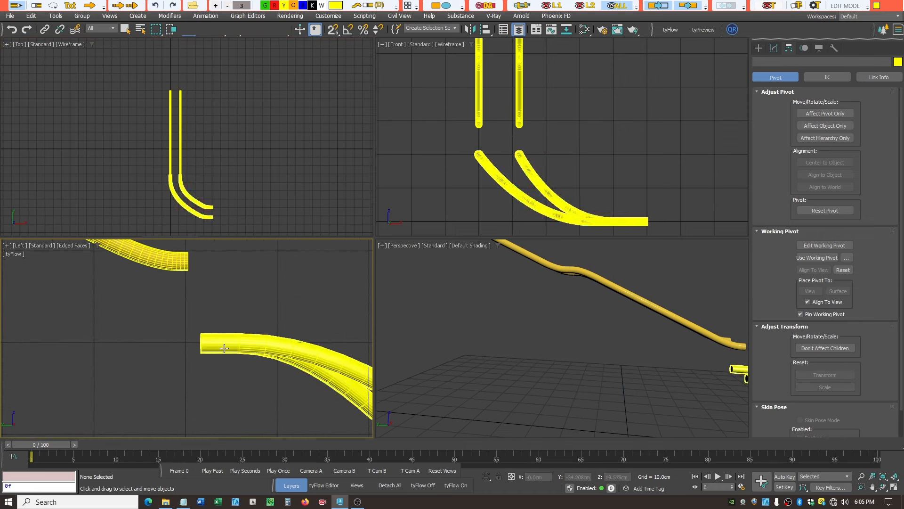
{"action": "left_click_drag", "start_coordinate": [204, 314], "coordinate": [204, 236]}
{"action": "left_click", "coordinate": [187, 336]}
{"action": "scroll", "coordinate": [186, 331], "scroll_direction": "down", "scroll_amount": 5}
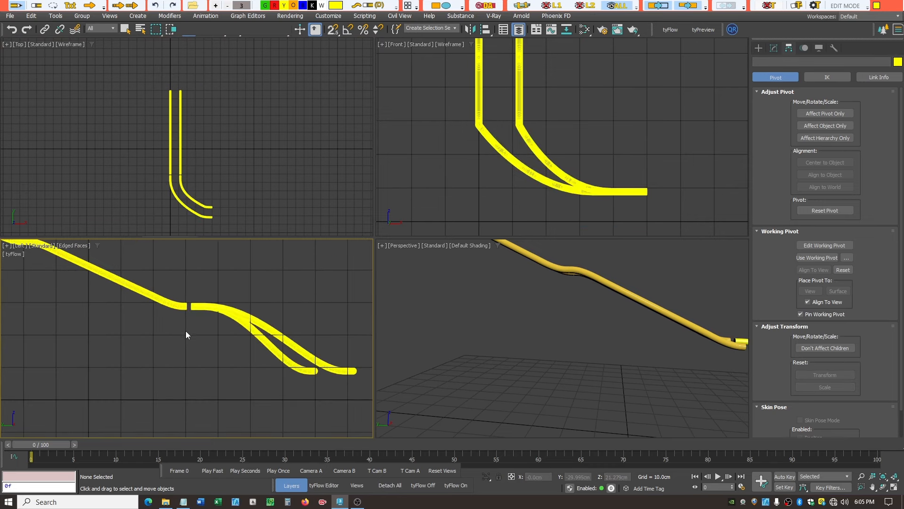
Close the gap between the curved and straight rails in the Left view by moving the curved rails to about Y -30.4 cm.
{"action": "scroll", "coordinate": [196, 278], "scroll_direction": "up", "scroll_amount": 8}
{"action": "scroll", "coordinate": [193, 352], "scroll_direction": "up", "scroll_amount": 2}
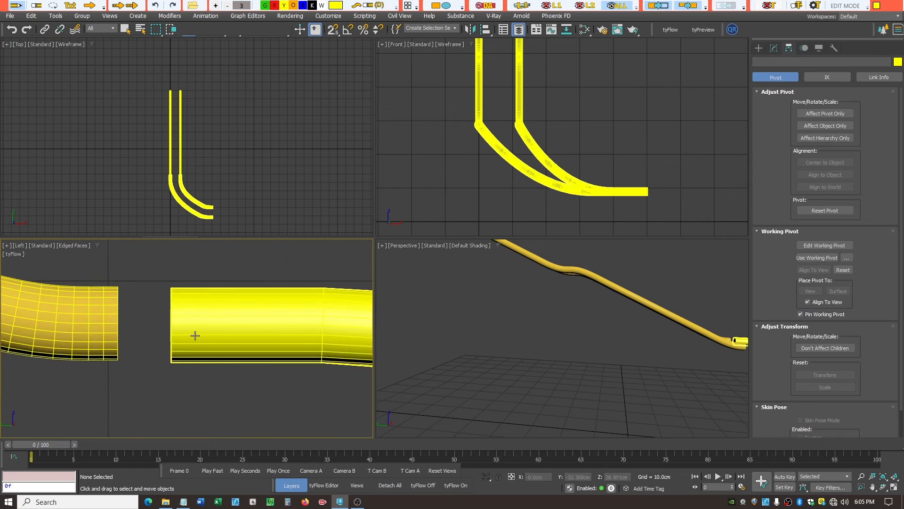
{"action": "left_click", "coordinate": [196, 335]}
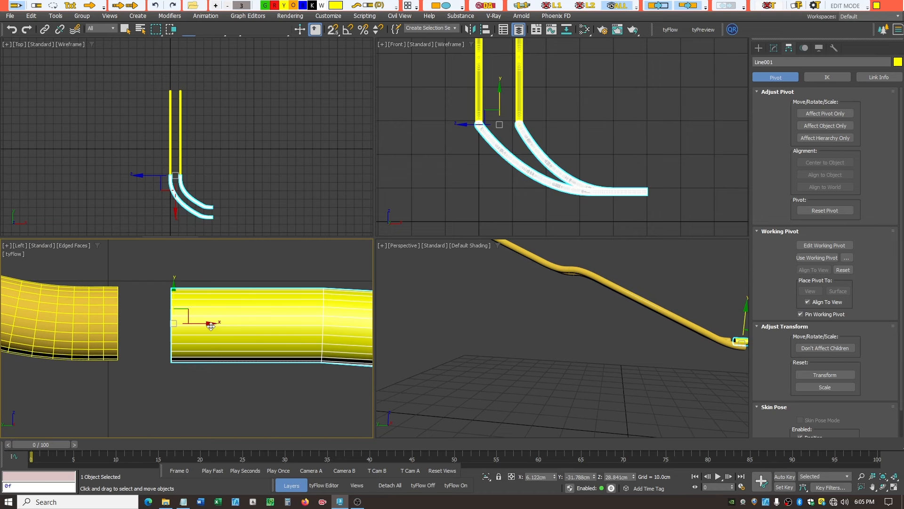
{"action": "left_click_drag", "start_coordinate": [210, 325], "coordinate": [158, 325]}
{"action": "left_click_drag", "start_coordinate": [125, 301], "coordinate": [123, 295]}
{"action": "left_click", "coordinate": [153, 282]}
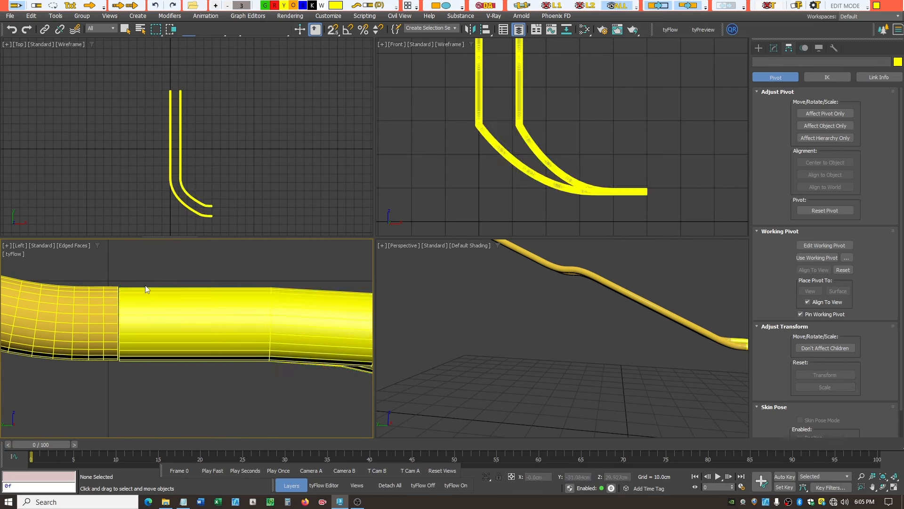
Raise the curved rails slightly to Z 28.893 cm to line up their height with the straight rails.
{"action": "scroll", "coordinate": [136, 292], "scroll_direction": "up", "scroll_amount": 2}
{"action": "left_click", "coordinate": [135, 294]}
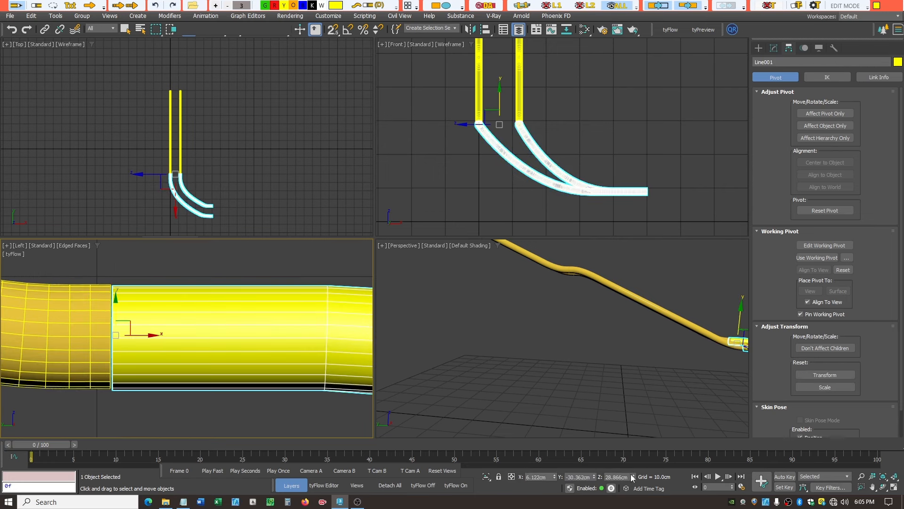
{"action": "left_click_drag", "start_coordinate": [634, 475], "coordinate": [633, 473]}
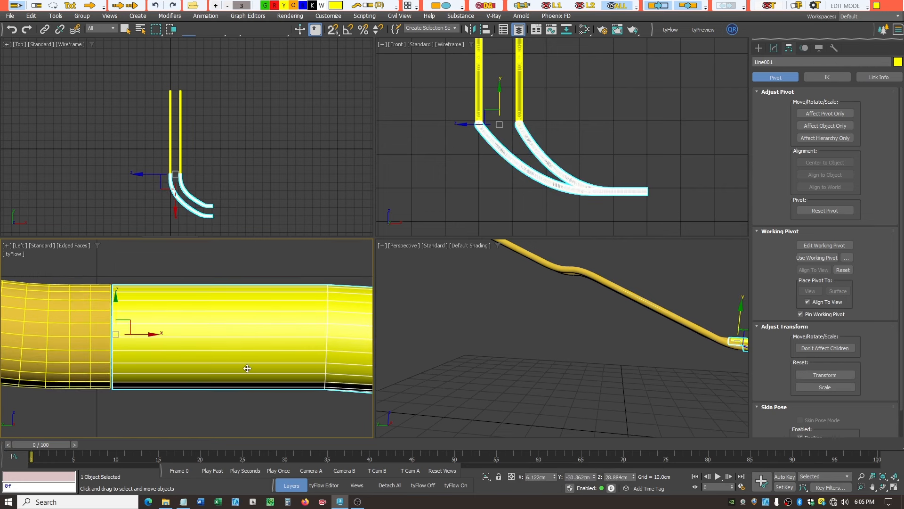
{"action": "left_click", "coordinate": [205, 414]}
{"action": "left_click", "coordinate": [271, 352]}
{"action": "left_click", "coordinate": [634, 474]}
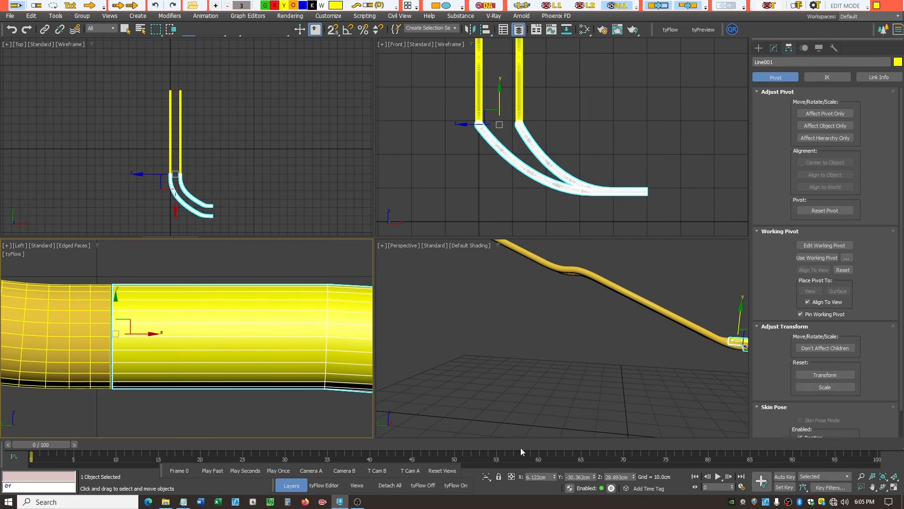
Examine the joint between the straight and curved rails in the Top view for alignment.
{"action": "left_click", "coordinate": [240, 211]}
{"action": "scroll", "coordinate": [226, 182], "scroll_direction": "up", "scroll_amount": 8}
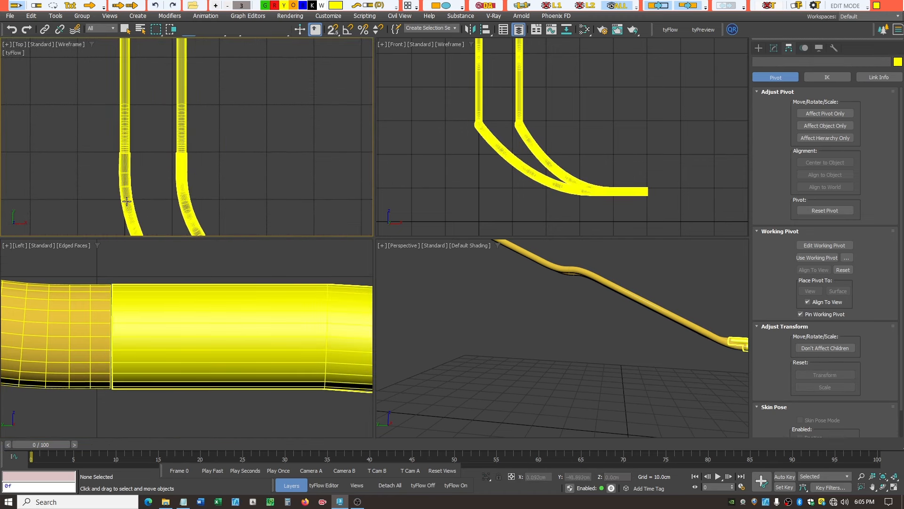
{"action": "scroll", "coordinate": [160, 174], "scroll_direction": "up", "scroll_amount": 4}
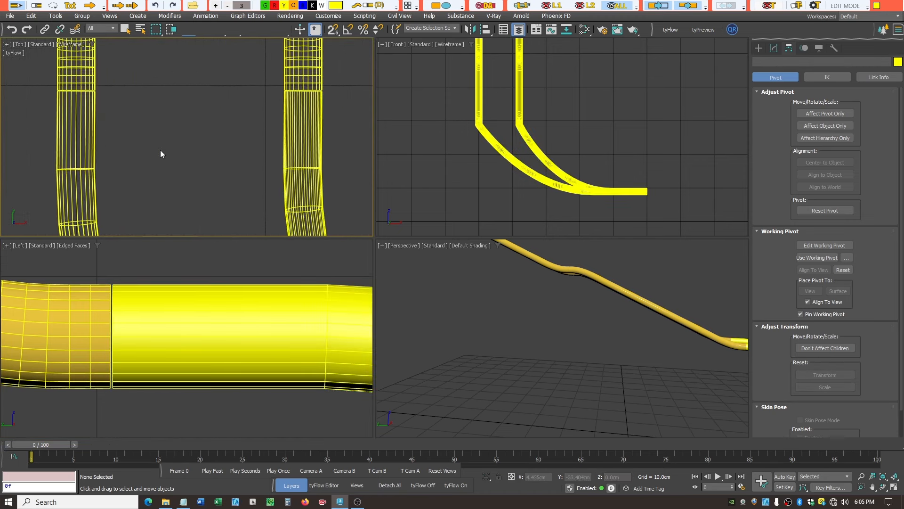
{"action": "scroll", "coordinate": [165, 148], "scroll_direction": "down", "scroll_amount": 2}
{"action": "scroll", "coordinate": [202, 104], "scroll_direction": "up", "scroll_amount": 2}
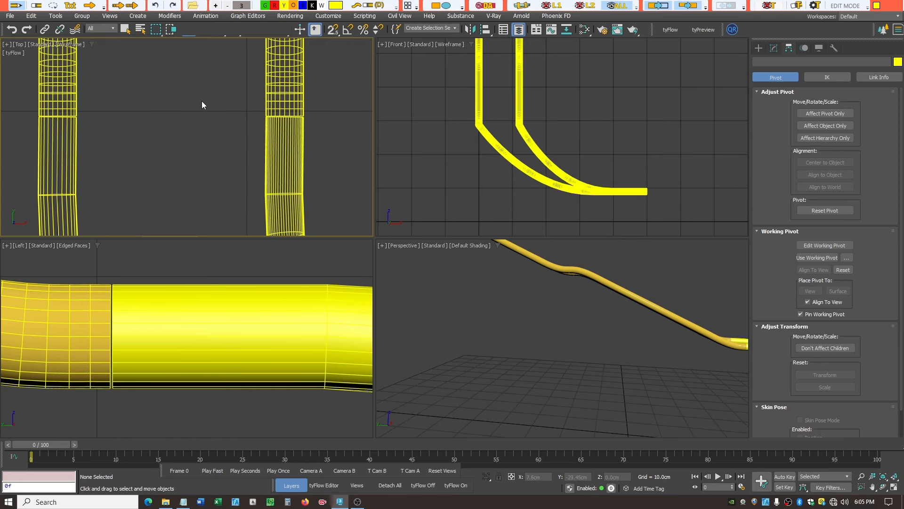
{"action": "scroll", "coordinate": [202, 105], "scroll_direction": "down", "scroll_amount": 6}
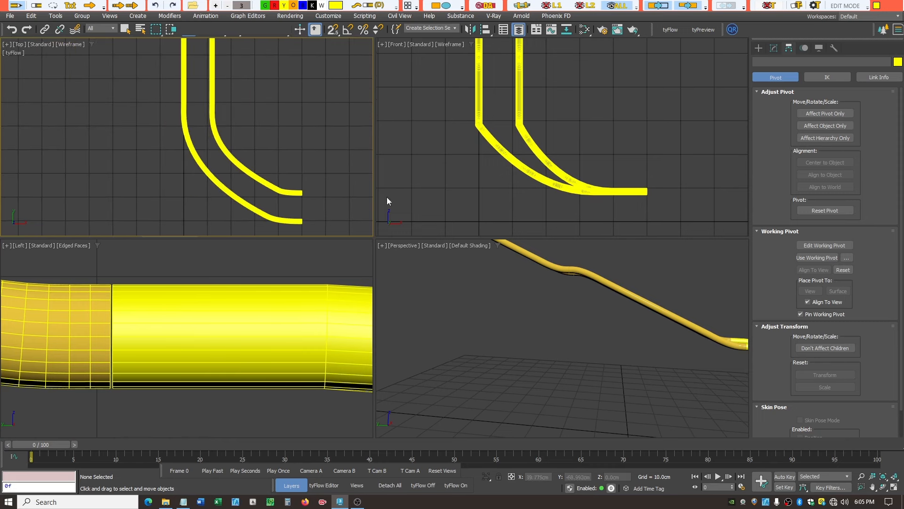
Add the curved rails to the Birth Objects of tyFlow's Track Tests event, and minimize the tyFlow editor.
{"action": "left_click", "coordinate": [671, 30]}
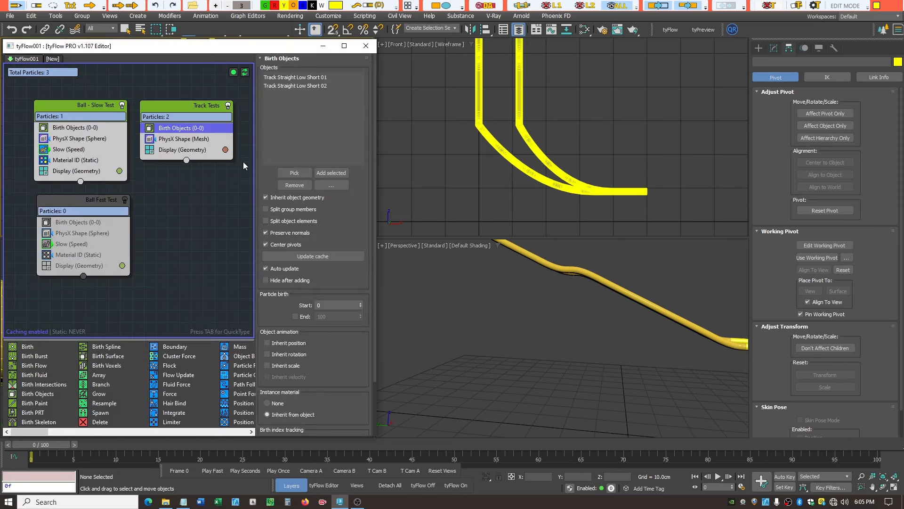
{"action": "left_click", "coordinate": [295, 173]}
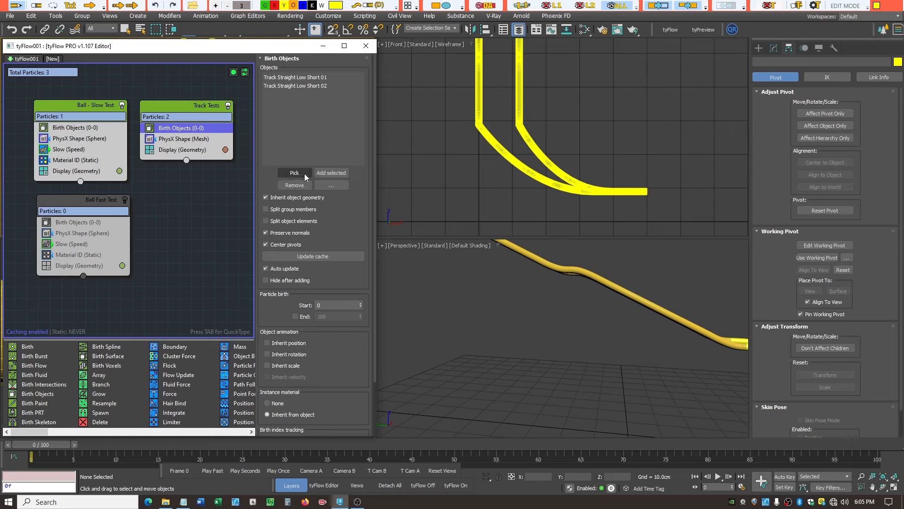
{"action": "left_click", "coordinate": [536, 175]}
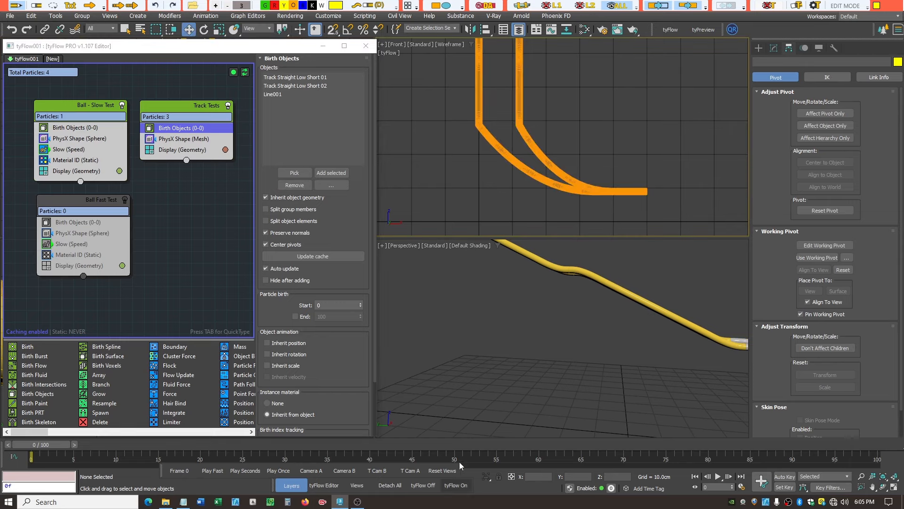
{"action": "left_click", "coordinate": [323, 46]}
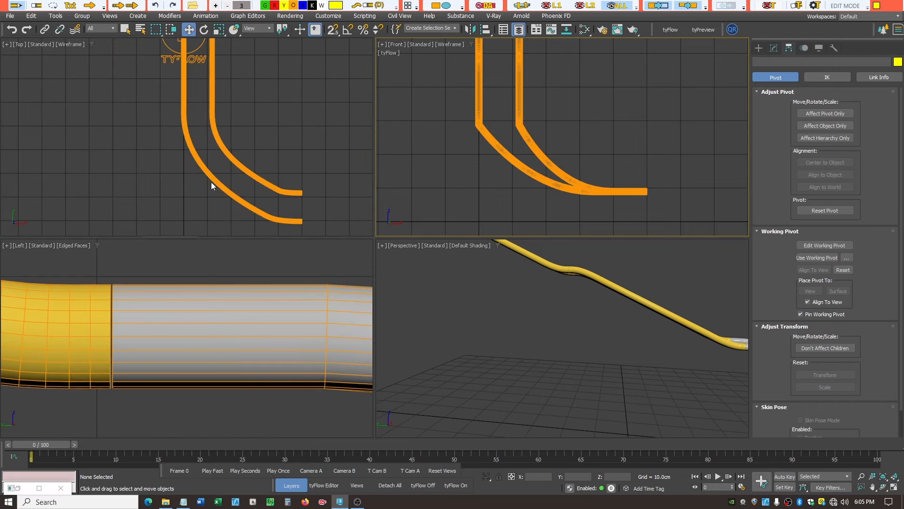
Run the simulation to frame 27 and examine how the ball travels over the curved rails in the Left and Perspective views.
{"action": "scroll", "coordinate": [224, 397], "scroll_direction": "down", "scroll_amount": 10}
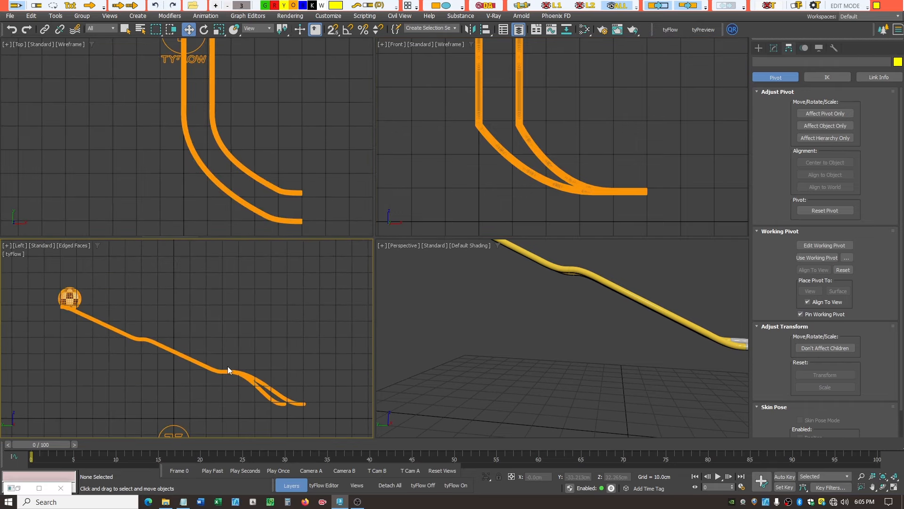
{"action": "left_click", "coordinate": [453, 362]}
{"action": "scroll", "coordinate": [442, 372], "scroll_direction": "down", "scroll_amount": 8}
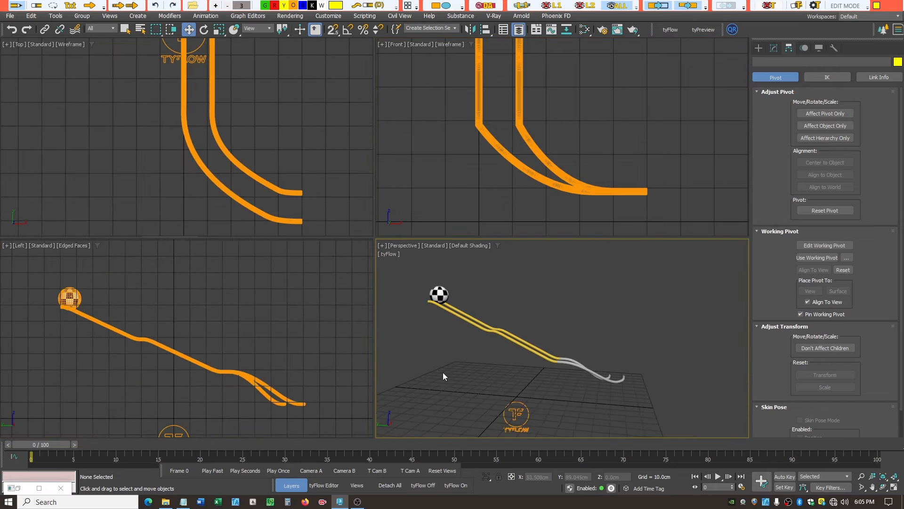
{"action": "left_click_drag", "start_coordinate": [44, 445], "coordinate": [271, 489]}
{"action": "key", "text": "w"}
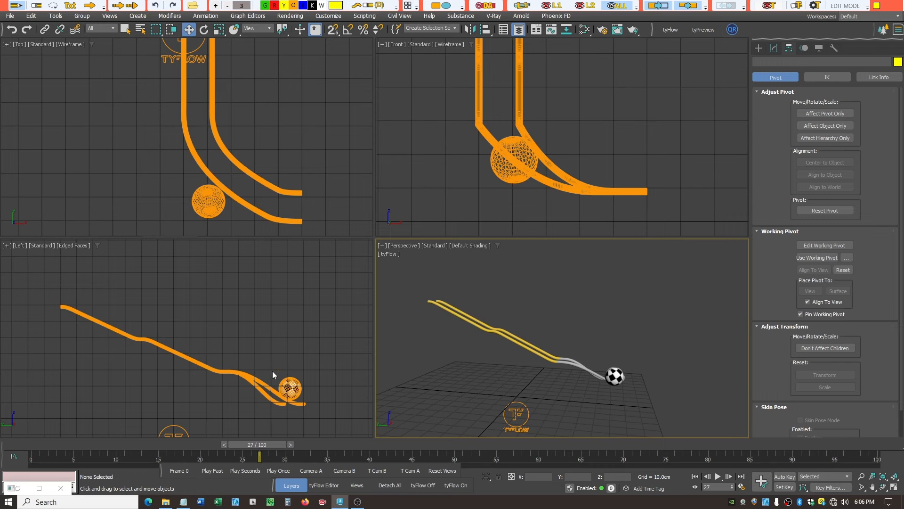
{"action": "scroll", "coordinate": [267, 403], "scroll_direction": "up", "scroll_amount": 5}
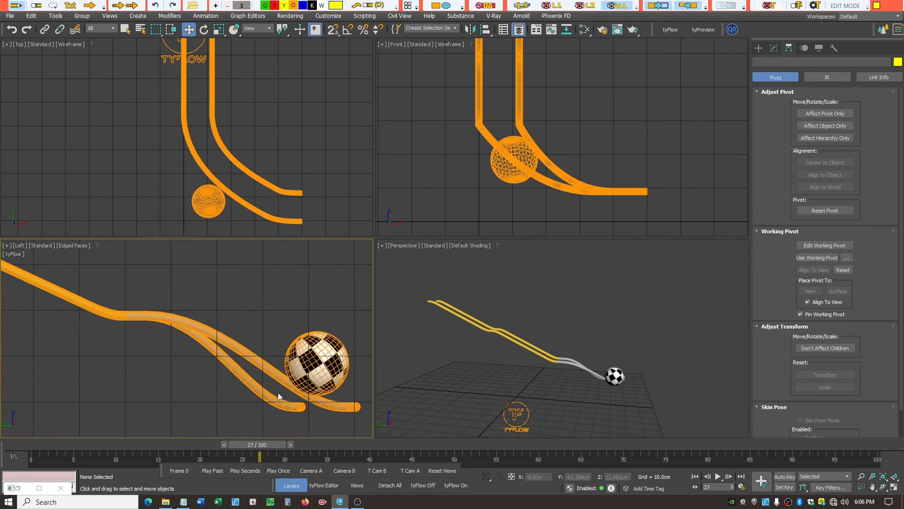
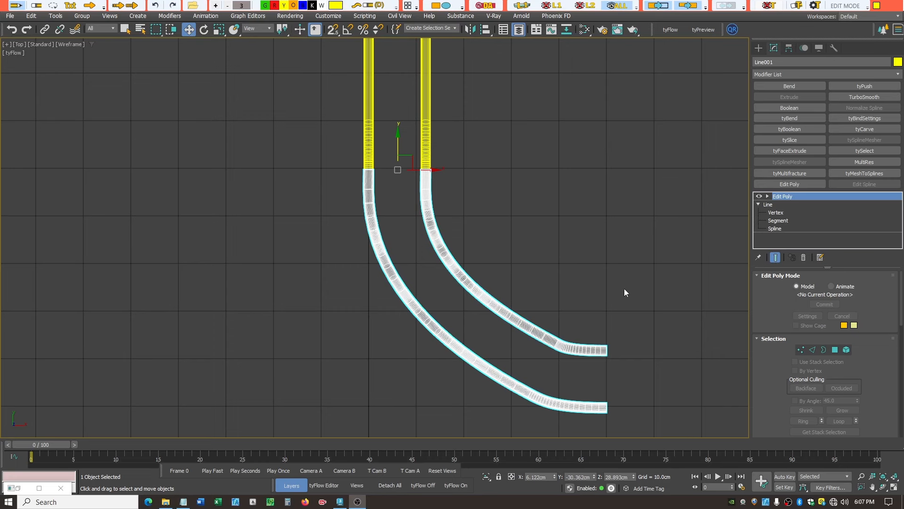
Detach the outer curved rail's spline as a separate shape with the default name, leave sub-object editing, and select the detached rail.
{"action": "left_click", "coordinate": [775, 228]}
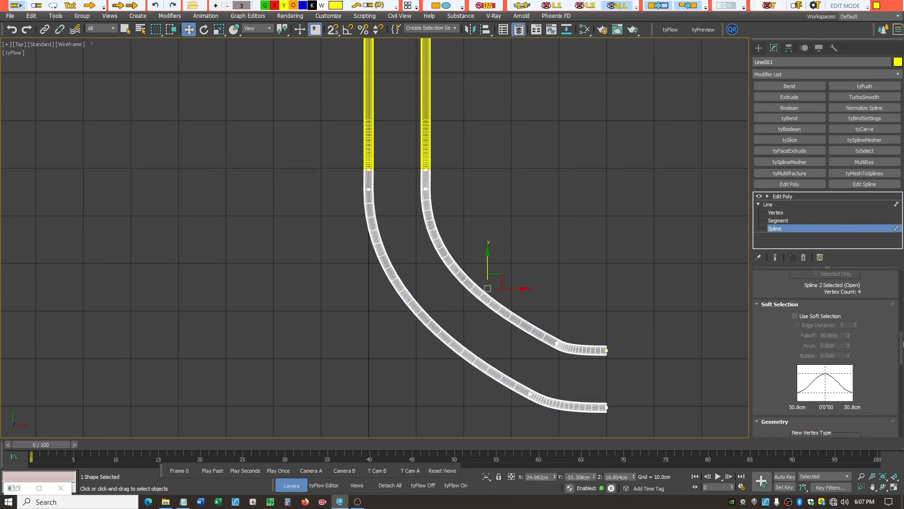
{"action": "left_click_drag", "start_coordinate": [902, 343], "coordinate": [902, 408]}
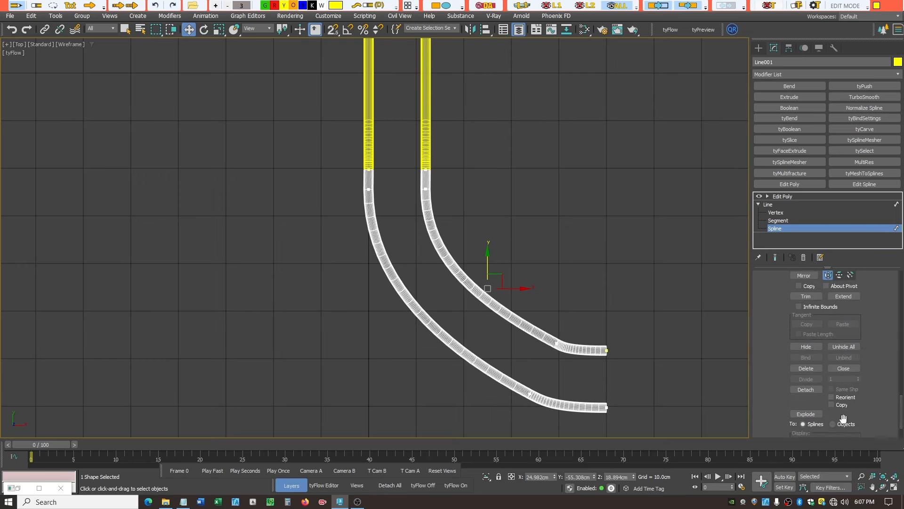
{"action": "left_click", "coordinate": [806, 389]}
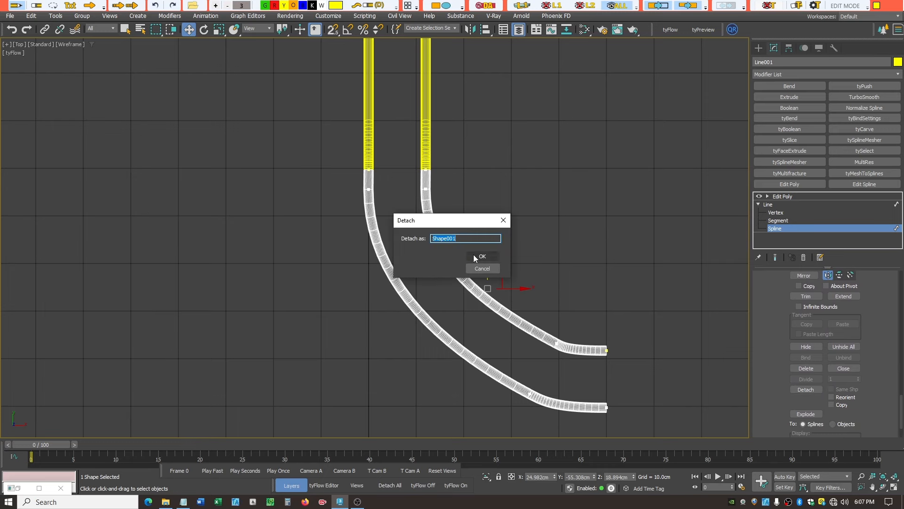
{"action": "left_click", "coordinate": [474, 256]}
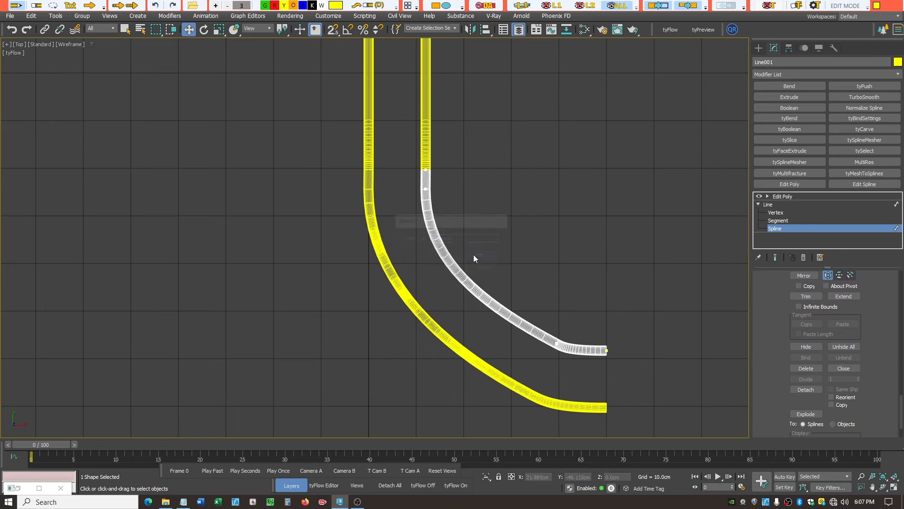
{"action": "left_click", "coordinate": [784, 196]}
{"action": "left_click", "coordinate": [758, 204]}
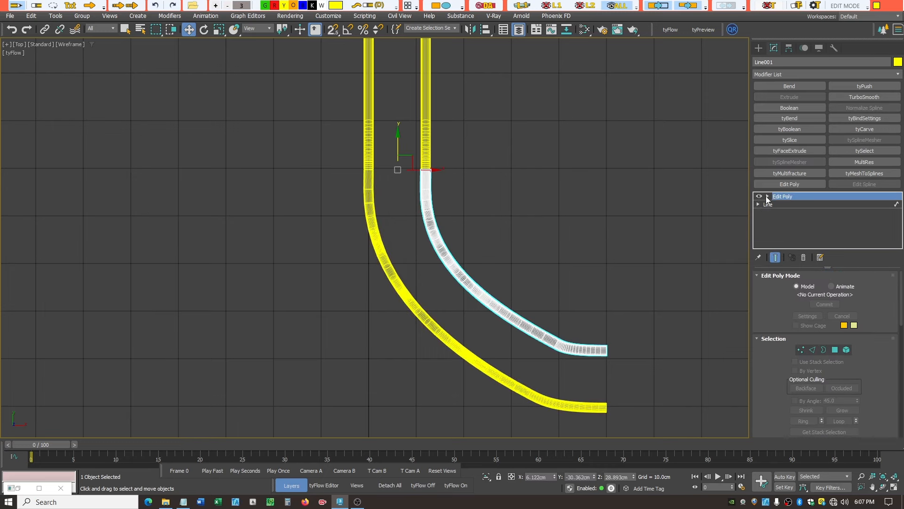
{"action": "left_click", "coordinate": [602, 233]}
{"action": "left_click", "coordinate": [422, 312]}
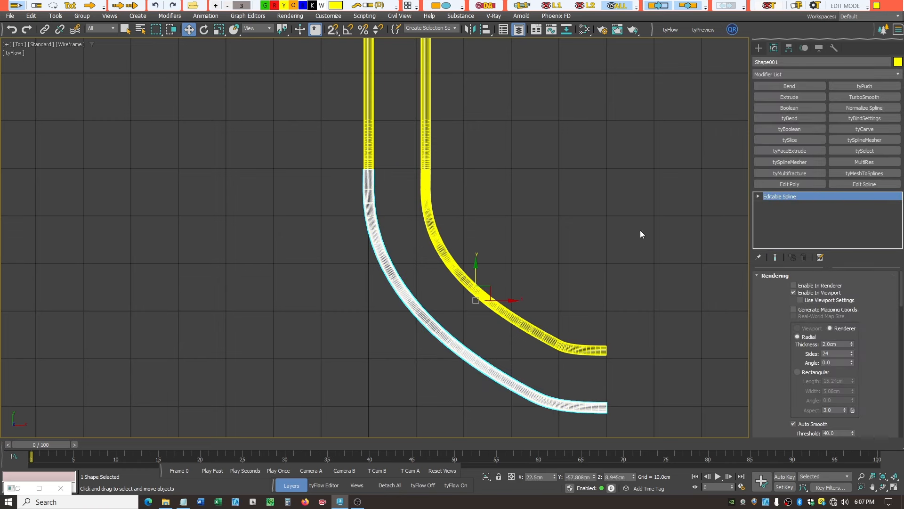
Outline the detached outer rail's spline by -3 cm to add a parallel spline outside it.
{"action": "left_click", "coordinate": [758, 197]}
{"action": "left_click", "coordinate": [777, 221]}
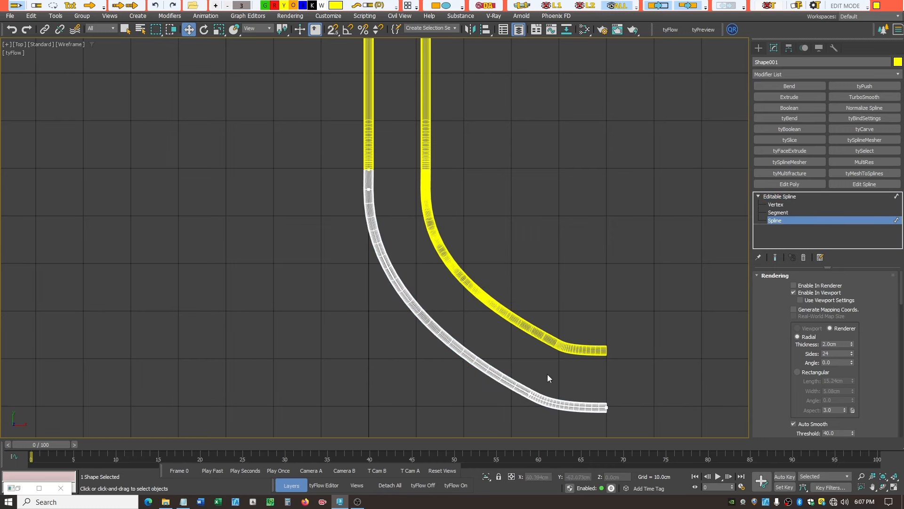
{"action": "left_click", "coordinate": [461, 351]}
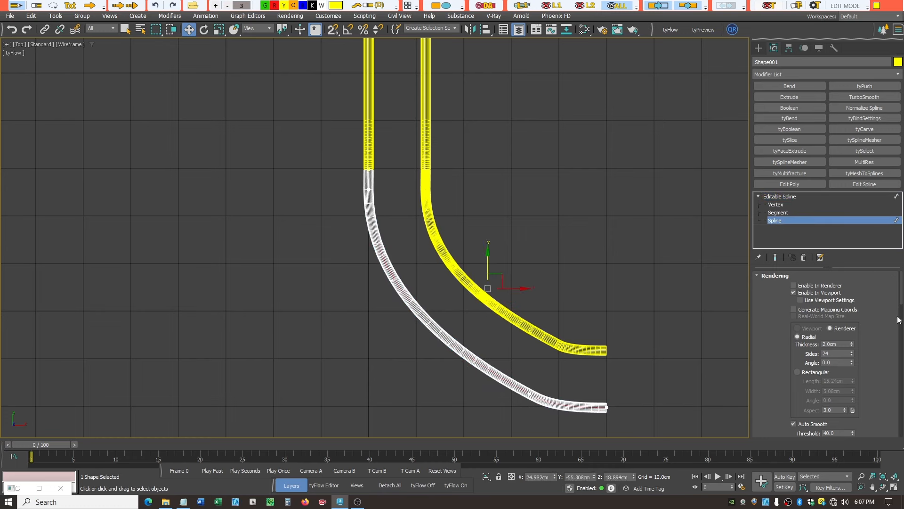
{"action": "scroll", "coordinate": [896, 318], "scroll_direction": "down", "scroll_amount": 5}
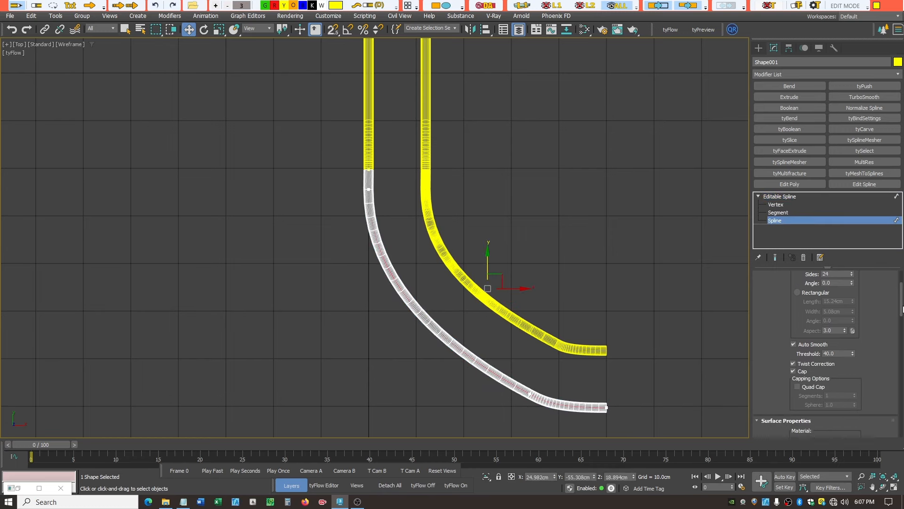
{"action": "scroll", "coordinate": [829, 354], "scroll_direction": "down", "scroll_amount": 8}
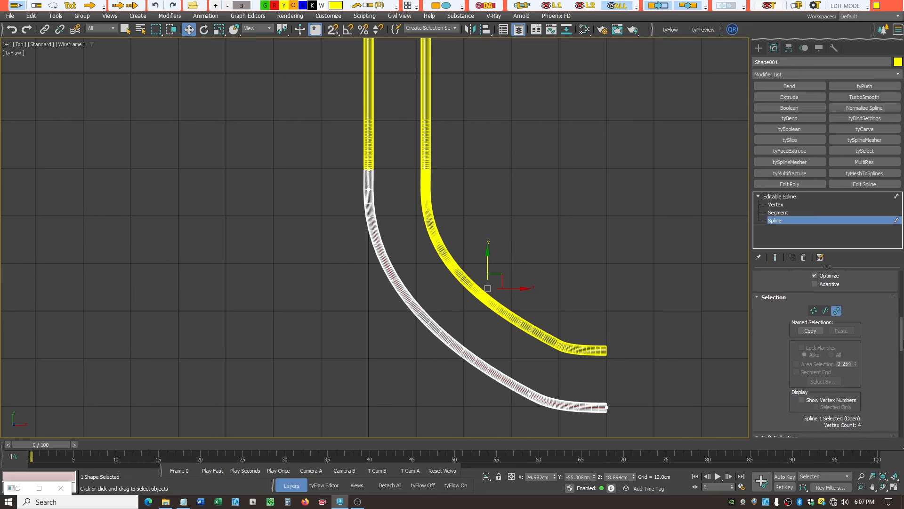
{"action": "scroll", "coordinate": [828, 353], "scroll_direction": "down", "scroll_amount": 8}
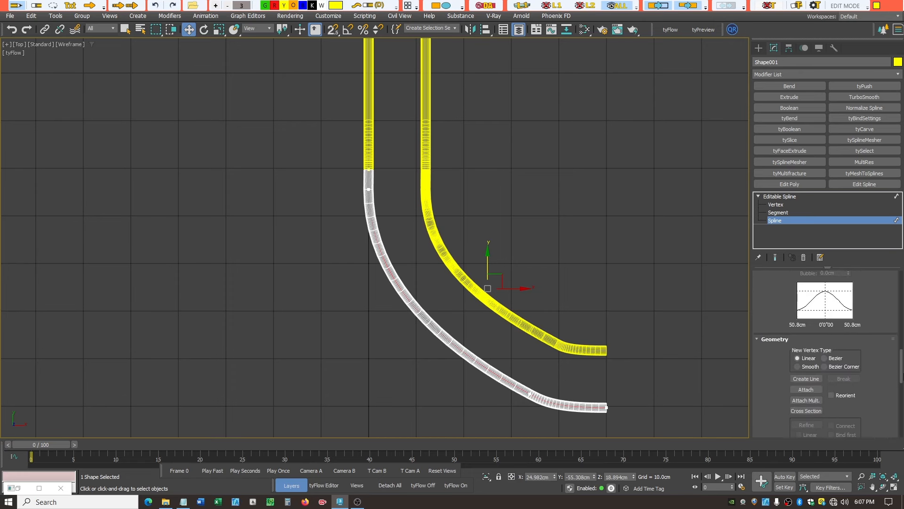
{"action": "scroll", "coordinate": [835, 400], "scroll_direction": "down", "scroll_amount": 7}
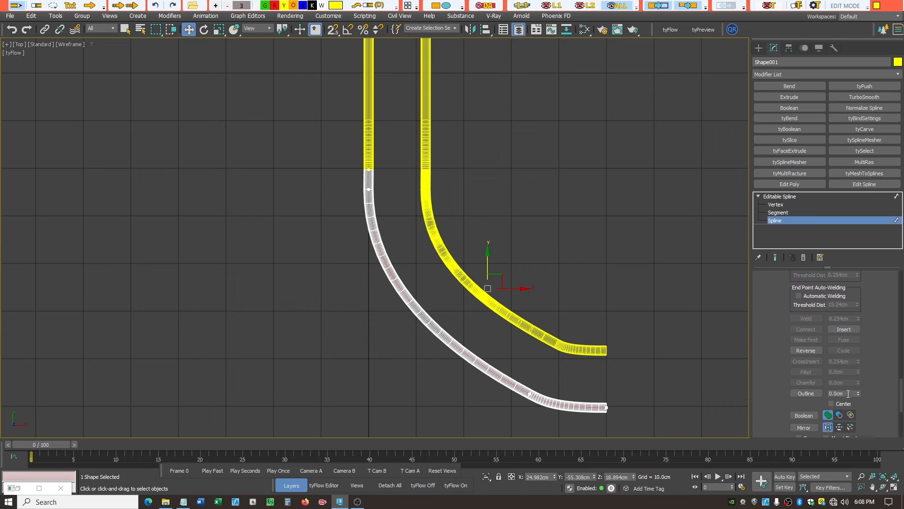
{"action": "left_click", "coordinate": [845, 394]}
{"action": "type", "text": "-3"}
{"action": "key", "text": "Return"}
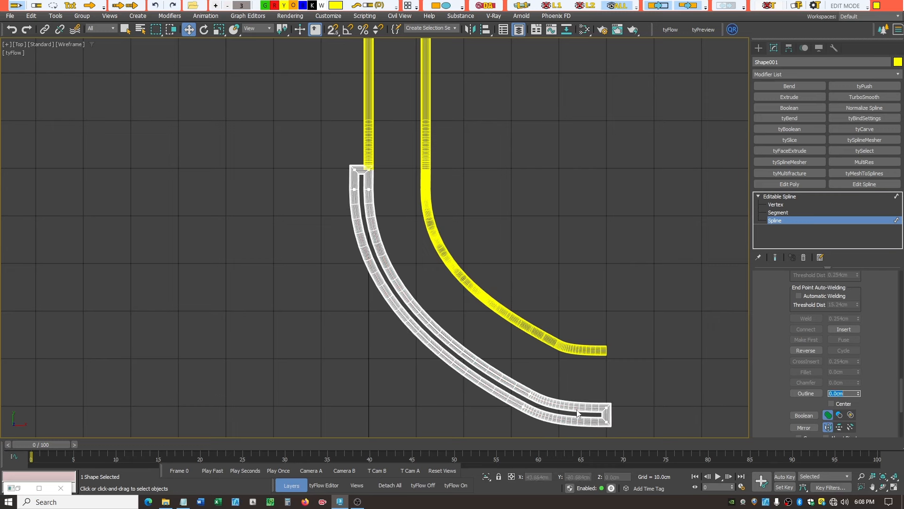
Delete the two short end segments that connect the outlined outer splines, and leave sub-object editing.
{"action": "left_click", "coordinate": [778, 212]}
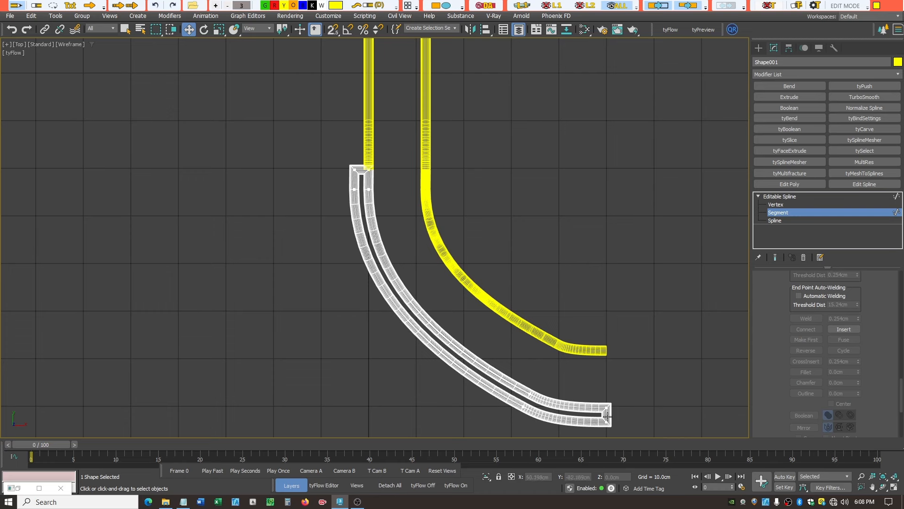
{"action": "left_click", "coordinate": [608, 415]}
{"action": "key", "text": "Delete"}
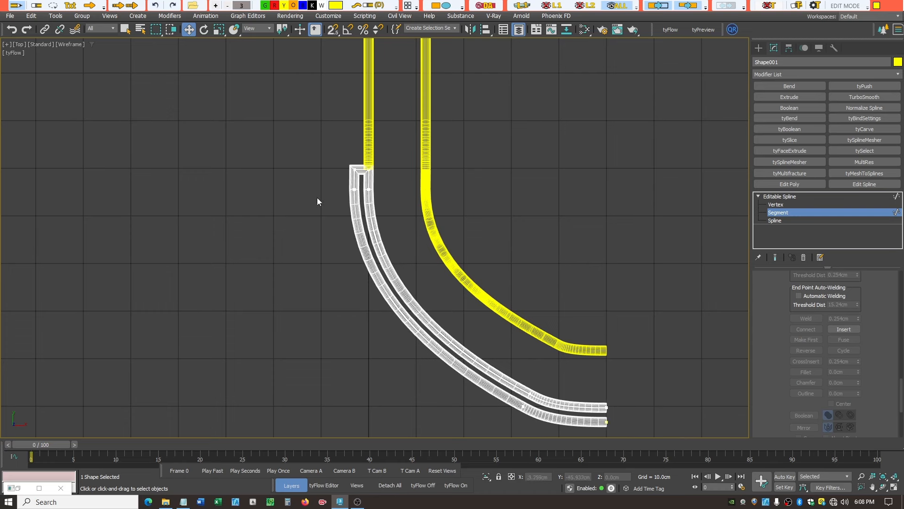
{"action": "left_click", "coordinate": [361, 169]}
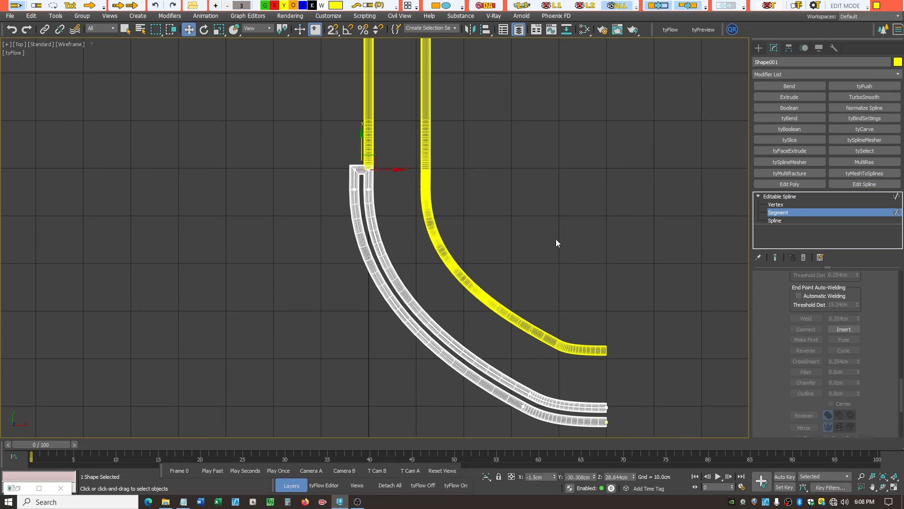
{"action": "key", "text": "Delete"}
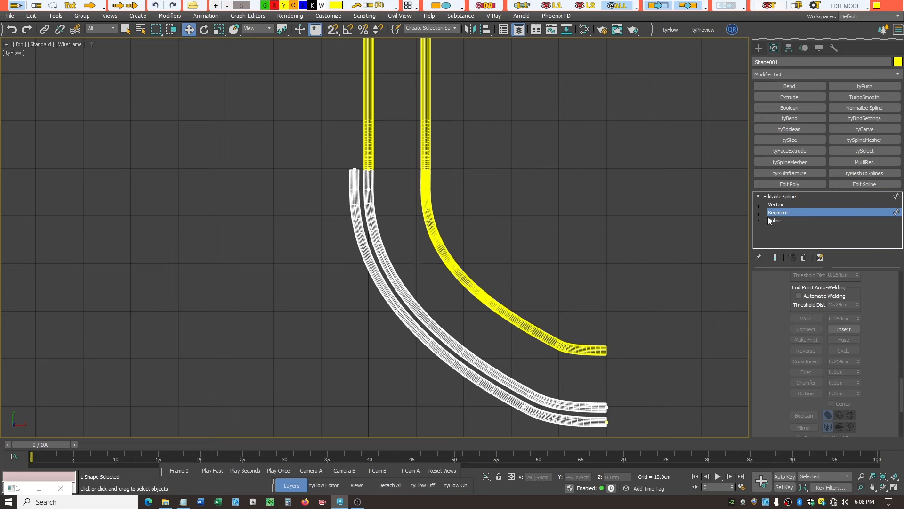
{"action": "left_click", "coordinate": [773, 196]}
{"action": "left_click", "coordinate": [757, 196]}
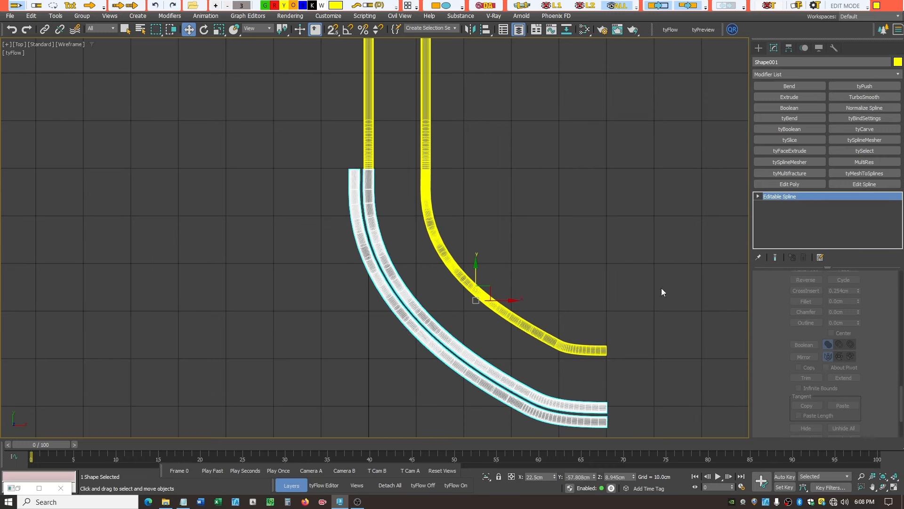
Convert the inner curved rail to an Editable Poly.
{"action": "left_click", "coordinate": [640, 302]}
{"action": "left_click", "coordinate": [538, 338]}
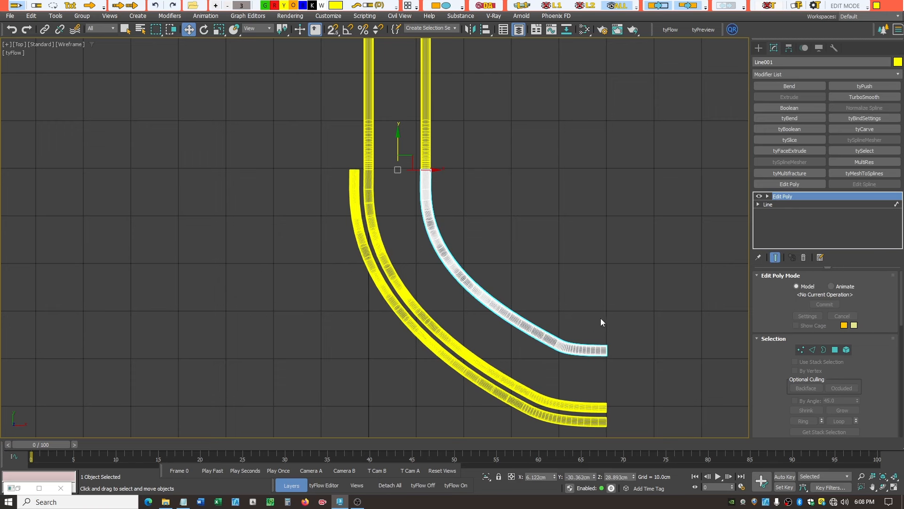
{"action": "right_click", "coordinate": [524, 321]}
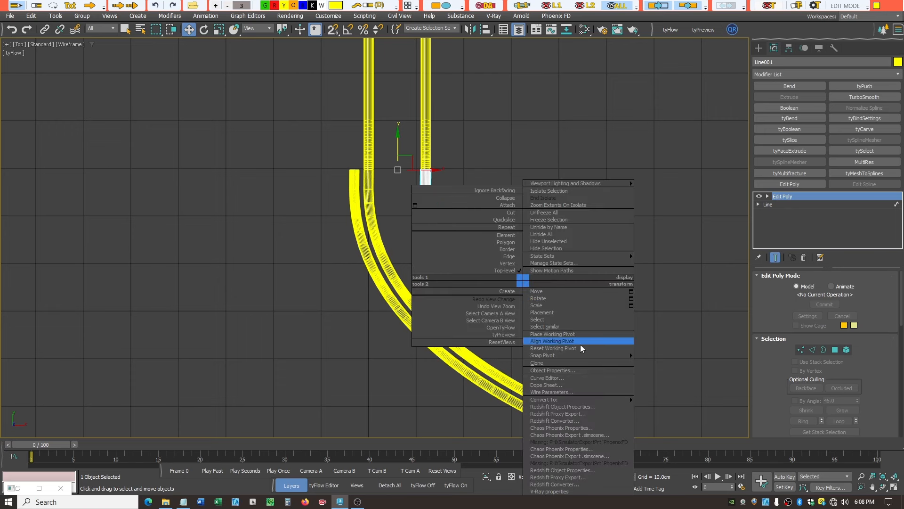
{"action": "mouse_move", "coordinate": [599, 401]}
{"action": "left_click", "coordinate": [672, 405]}
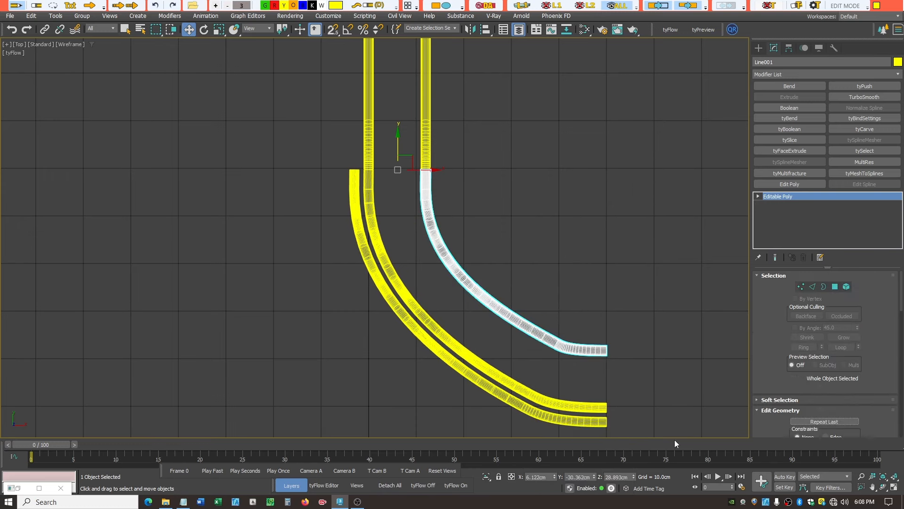
Try attaching the doubled outer rail shape to the inner curved rail, undo the attachment, and leave element editing.
{"action": "left_click", "coordinate": [758, 197]}
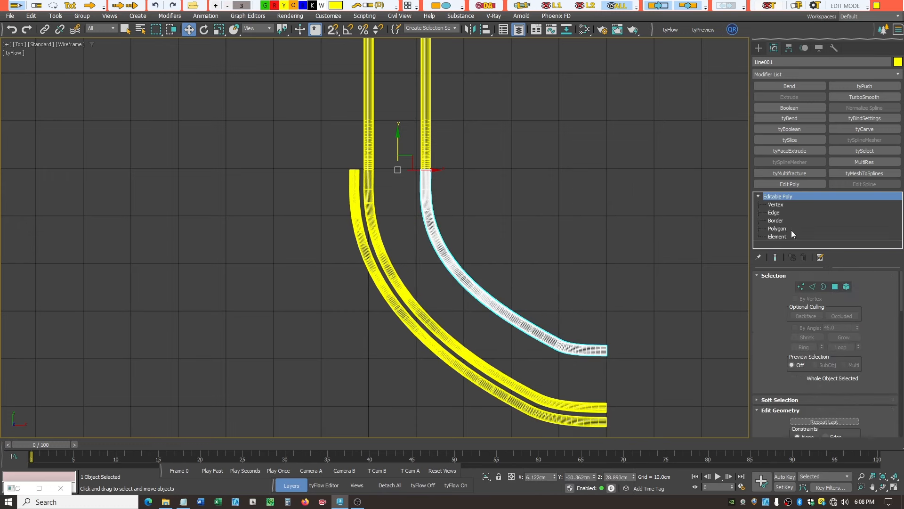
{"action": "left_click", "coordinate": [786, 236]}
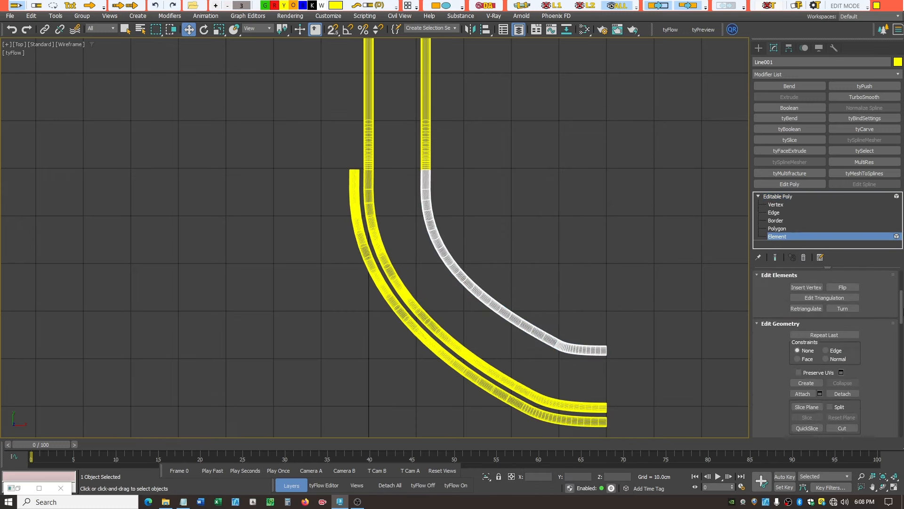
{"action": "scroll", "coordinate": [824, 329], "scroll_direction": "down", "scroll_amount": 1}
{"action": "left_click", "coordinate": [808, 367]}
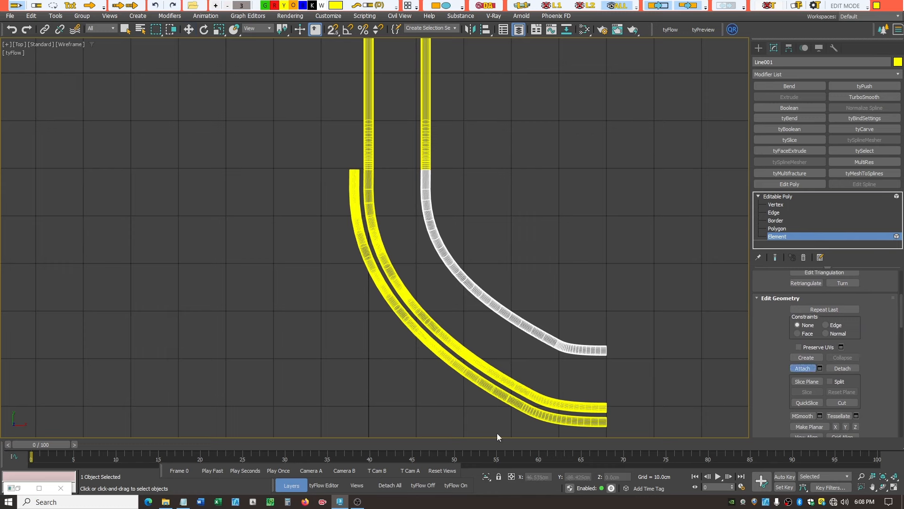
{"action": "left_click", "coordinate": [481, 368]}
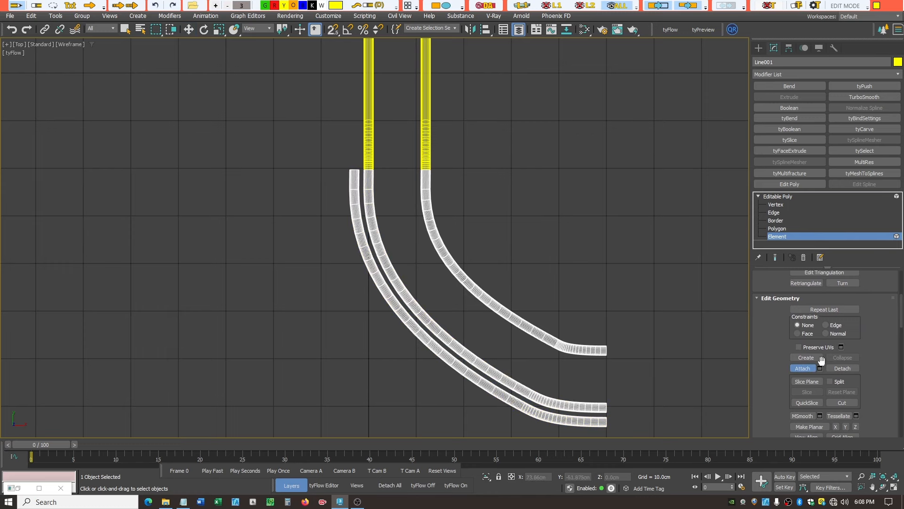
{"action": "left_click", "coordinate": [11, 29]}
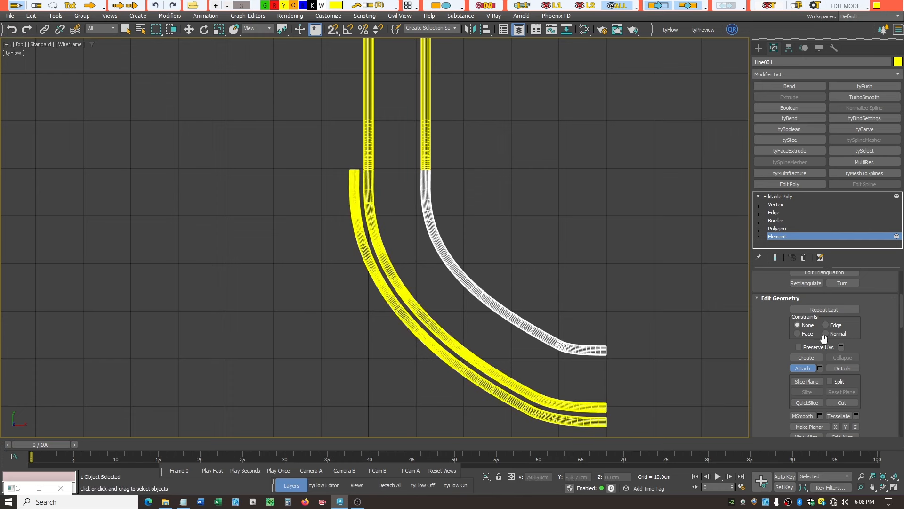
{"action": "left_click", "coordinate": [802, 369]}
{"action": "left_click", "coordinate": [778, 196]}
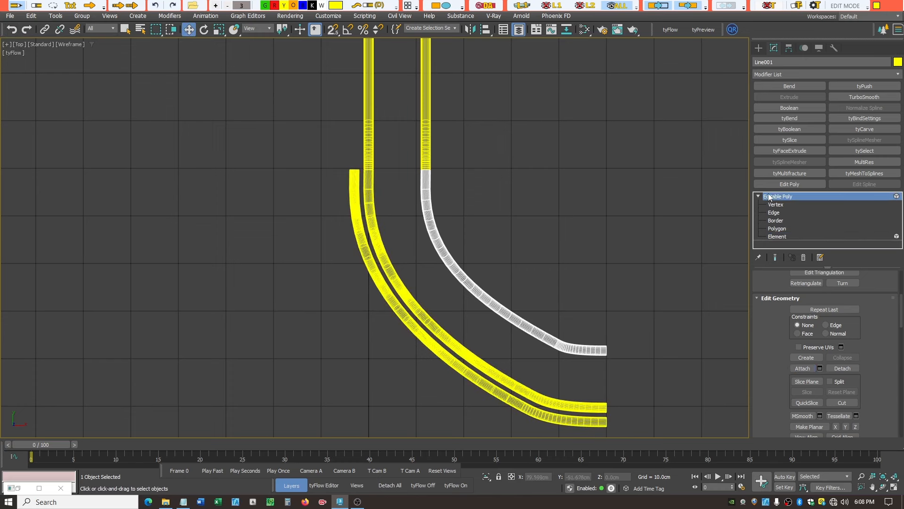
Detach the outermost spline of the doubled outer rail as a separate shape with the default name, and leave sub-object editing.
{"action": "left_click", "coordinate": [709, 231]}
{"action": "left_click", "coordinate": [449, 338]}
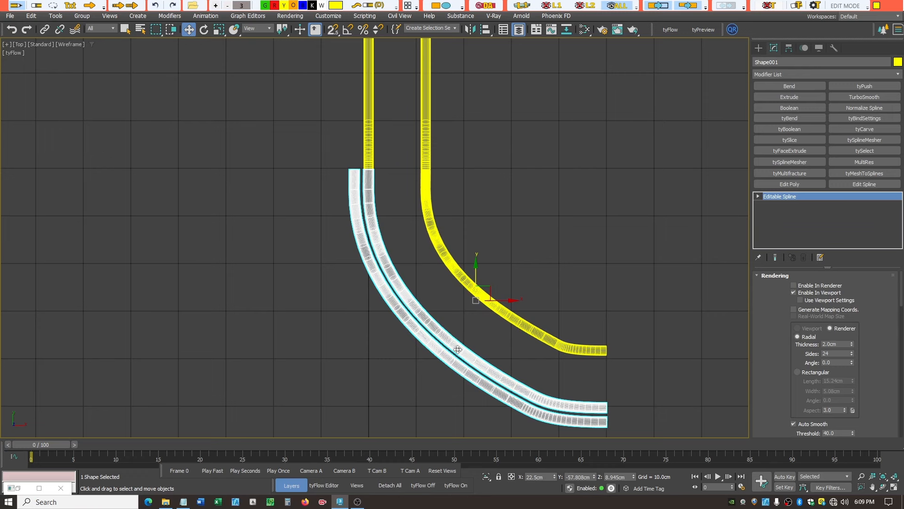
{"action": "key", "text": "1"}
{"action": "left_click", "coordinate": [758, 195]}
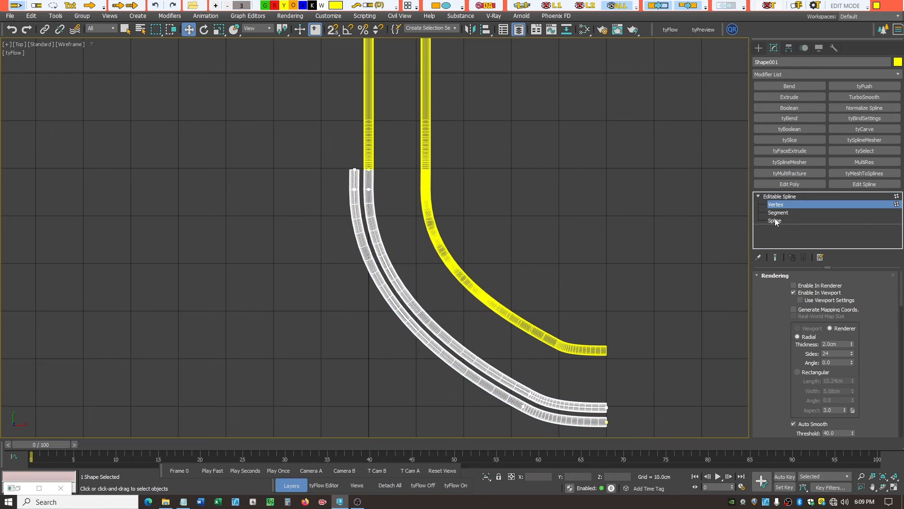
{"action": "left_click", "coordinate": [775, 221]}
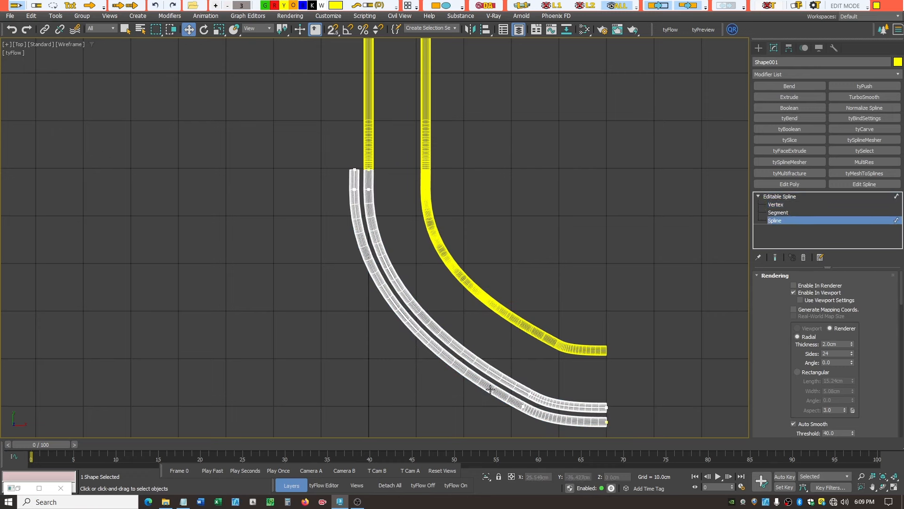
{"action": "left_click", "coordinate": [490, 389]}
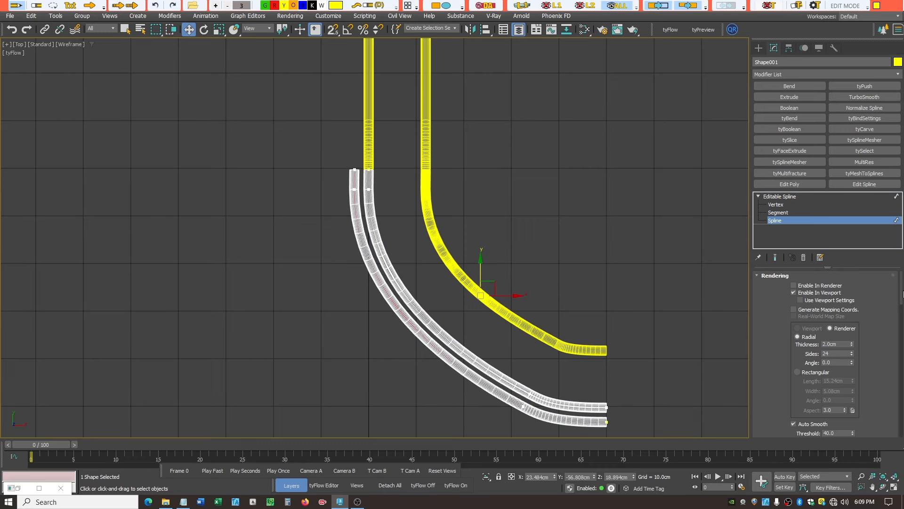
{"action": "left_click_drag", "start_coordinate": [903, 294], "coordinate": [903, 406]}
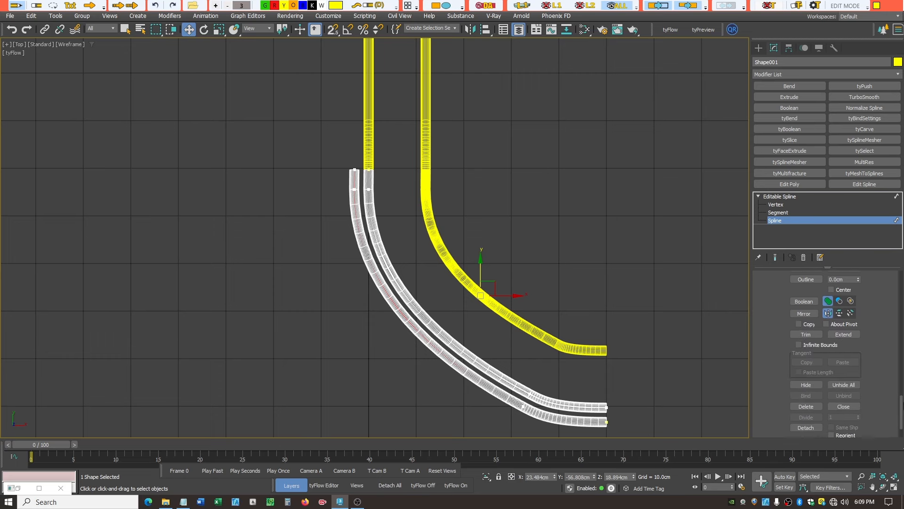
{"action": "left_click", "coordinate": [806, 427]}
{"action": "left_click", "coordinate": [492, 255]}
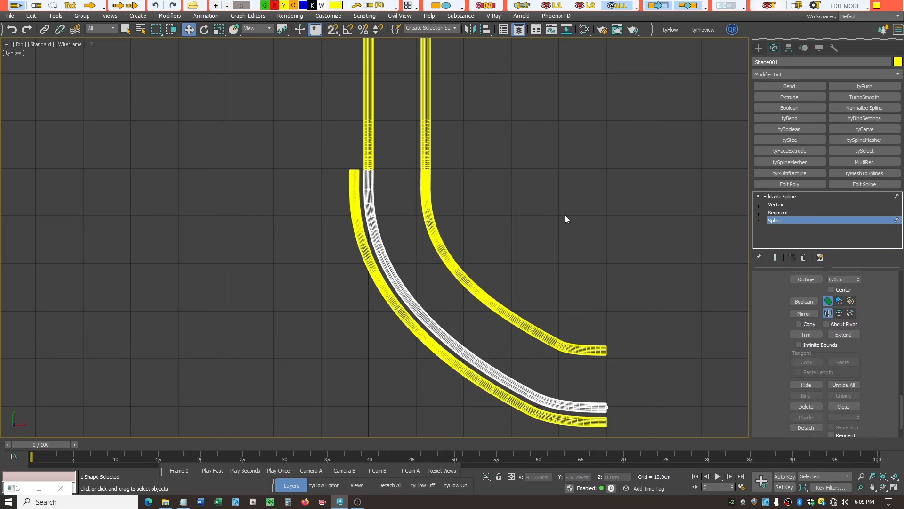
{"action": "left_click", "coordinate": [779, 196]}
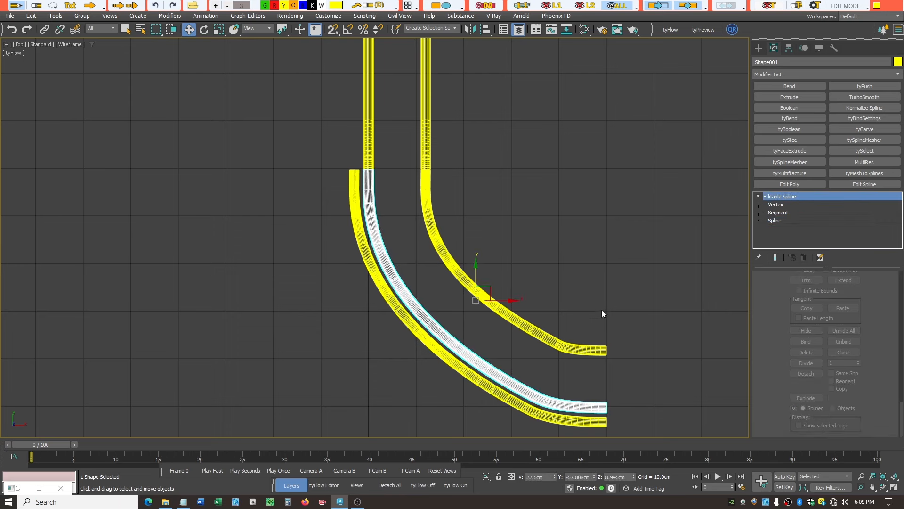
Convert the middle curved rail to an Editable Poly and deselect it.
{"action": "left_click", "coordinate": [584, 272]}
{"action": "left_click", "coordinate": [464, 347]}
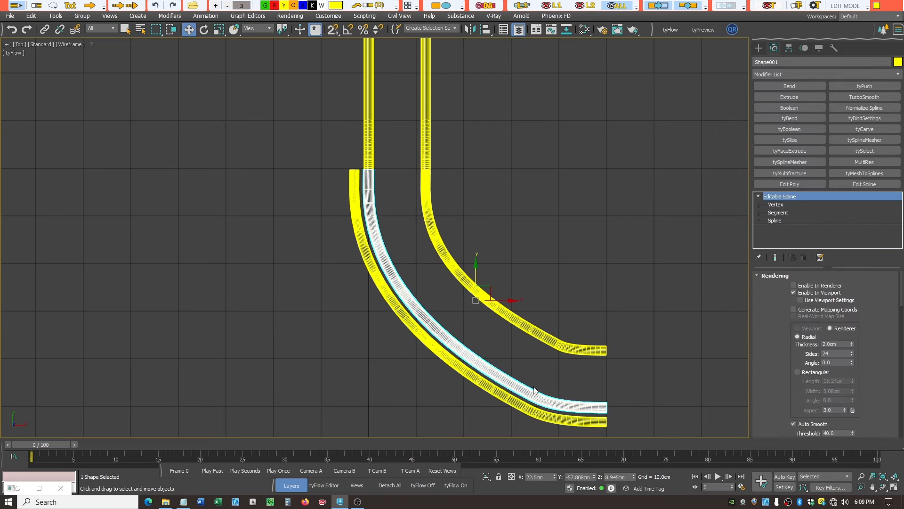
{"action": "right_click", "coordinate": [486, 282]}
{"action": "mouse_move", "coordinate": [561, 400]}
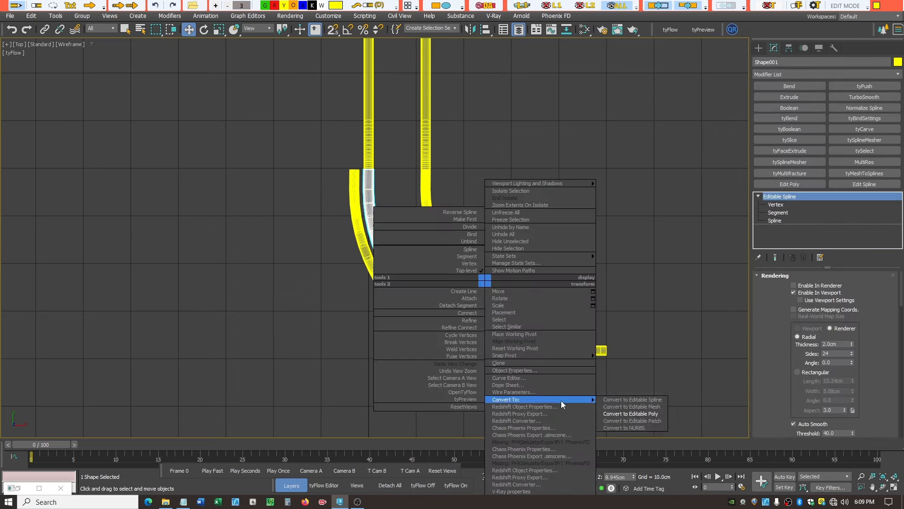
{"action": "left_click", "coordinate": [653, 415]}
{"action": "left_click", "coordinate": [621, 326]}
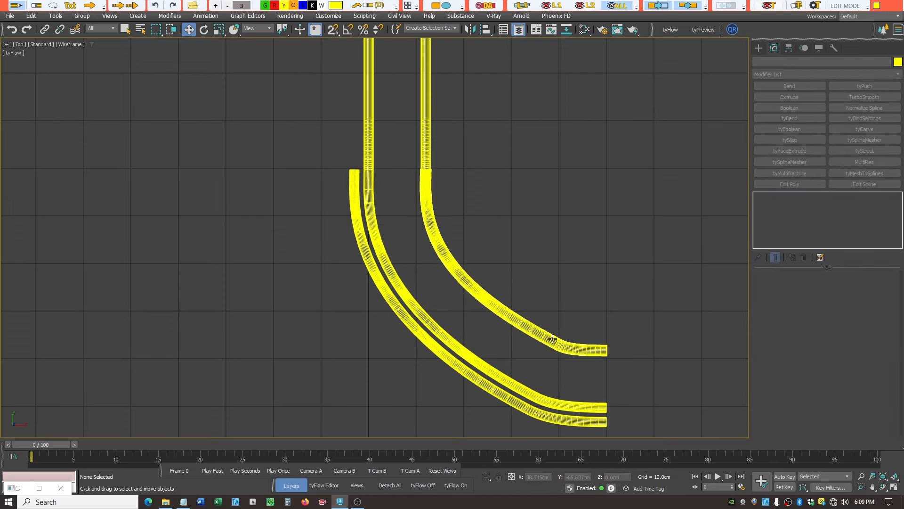
Attach the middle curved rail to the inner curved rail so both form one Editable Poly object.
{"action": "left_click", "coordinate": [550, 337]}
{"action": "left_click_drag", "start_coordinate": [901, 307], "coordinate": [901, 326]}
{"action": "left_click", "coordinate": [803, 379]}
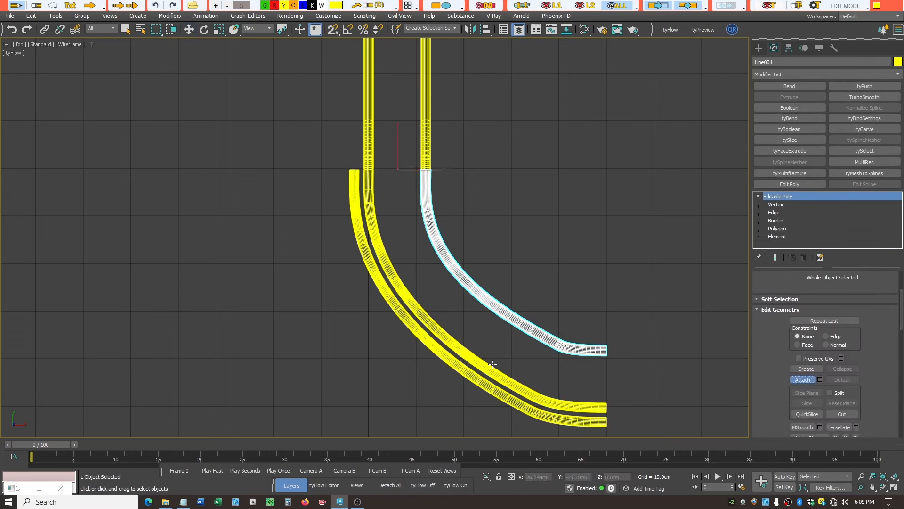
{"action": "left_click", "coordinate": [491, 365]}
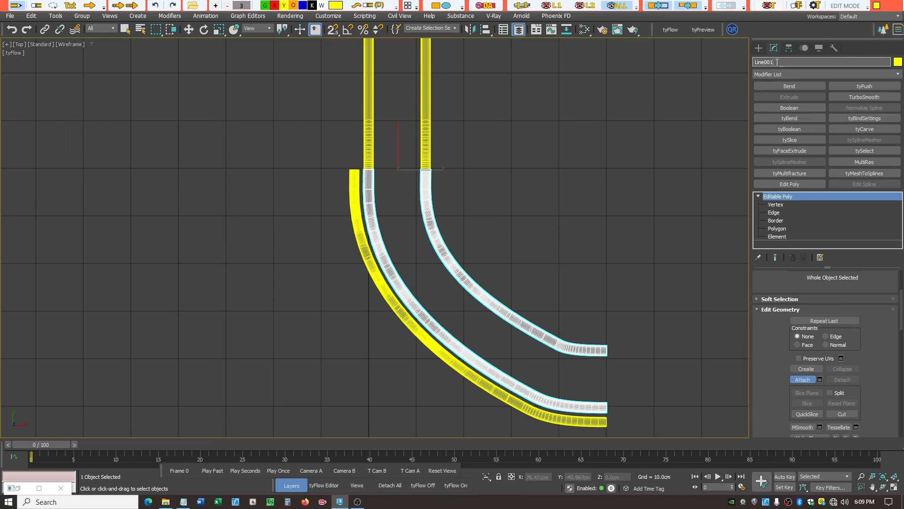
Rename the combined curved rails "Low Slow 90 Curve" and restore the four-viewport layout.
{"action": "type", "text": "Low Slow 90 Curve"}
{"action": "key", "text": "Return"}
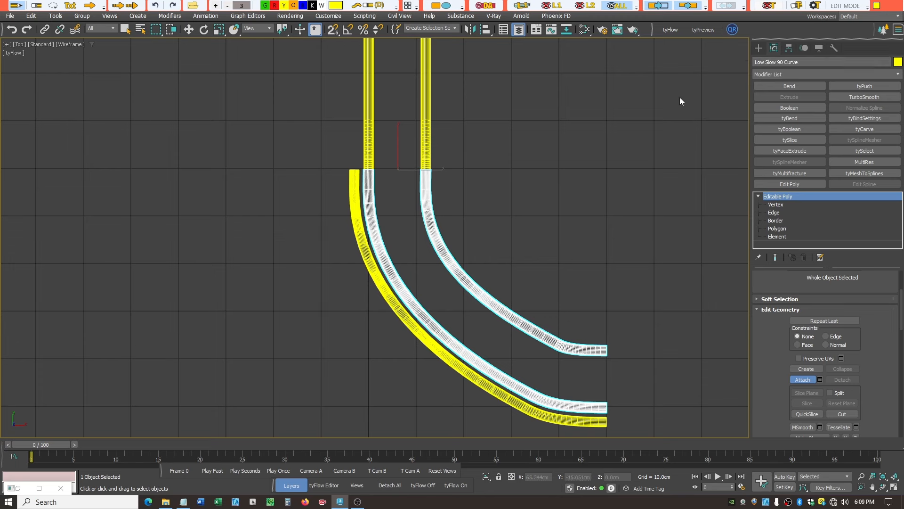
{"action": "left_click", "coordinate": [896, 486]}
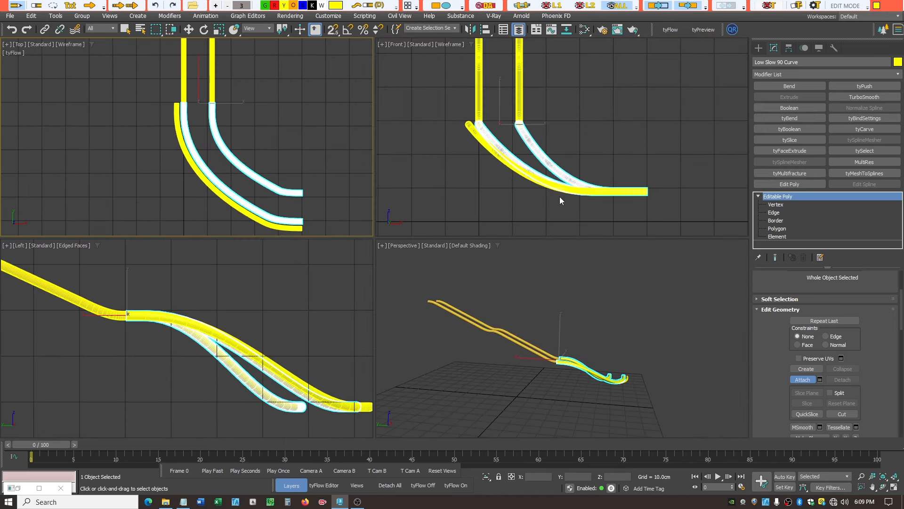
Attach the outermost curved rail to the "Low Slow 90 Curve" object.
{"action": "left_click", "coordinate": [490, 150]}
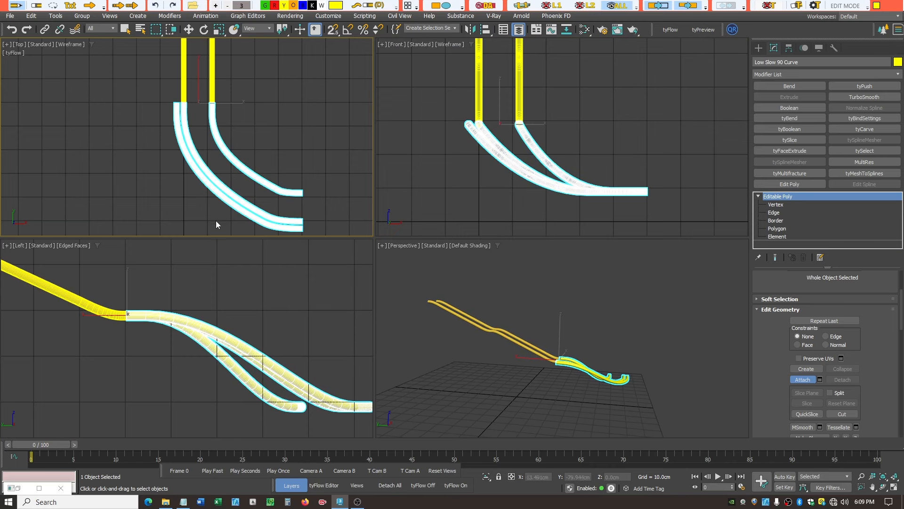
Try raising the whole combined curve 3 cm along Z with an exact offset, and undo the move.
{"action": "right_click", "coordinate": [191, 30]}
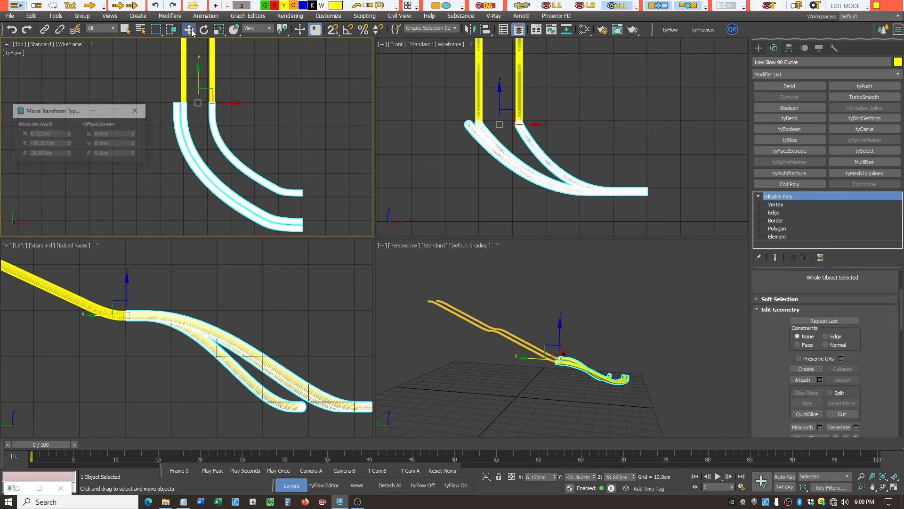
{"action": "left_click", "coordinate": [113, 153]}
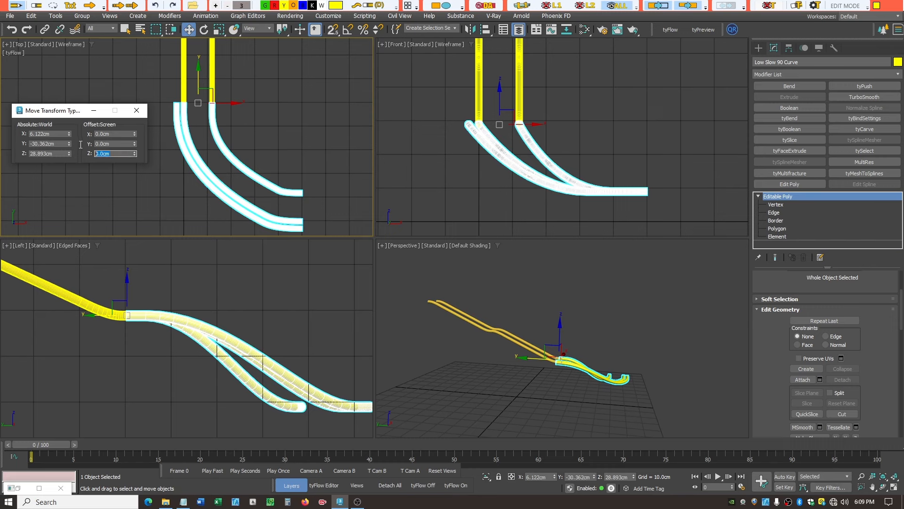
{"action": "type", "text": "3"}
{"action": "key", "text": "Return"}
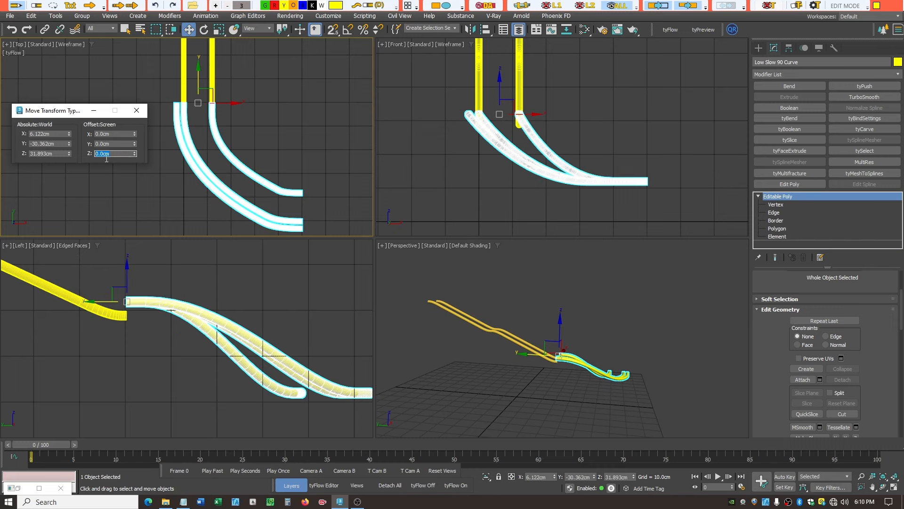
{"action": "left_click", "coordinate": [35, 16]}
{"action": "left_click", "coordinate": [40, 35]}
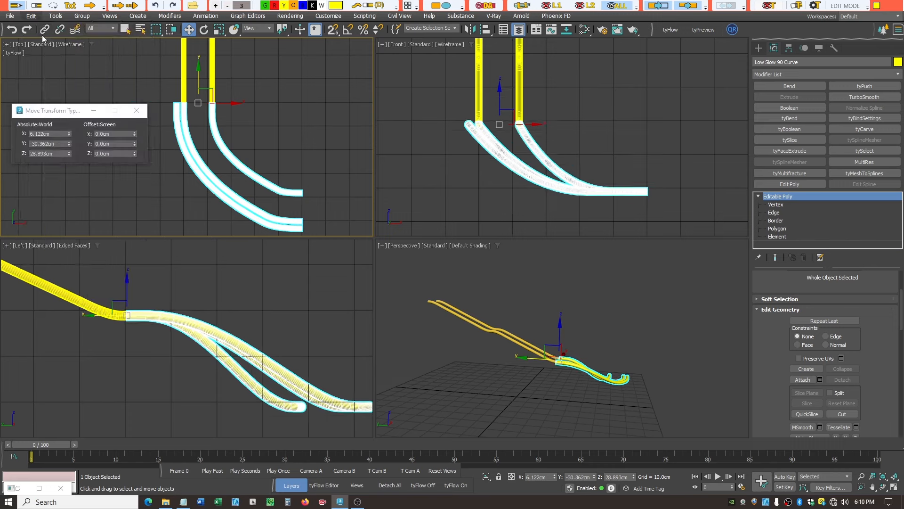
Detach the outermost rail element from Low Slow 90 Curve as a separate object with the default name, and leave sub-object editing.
{"action": "left_click", "coordinate": [245, 156]}
{"action": "left_click", "coordinate": [212, 194]}
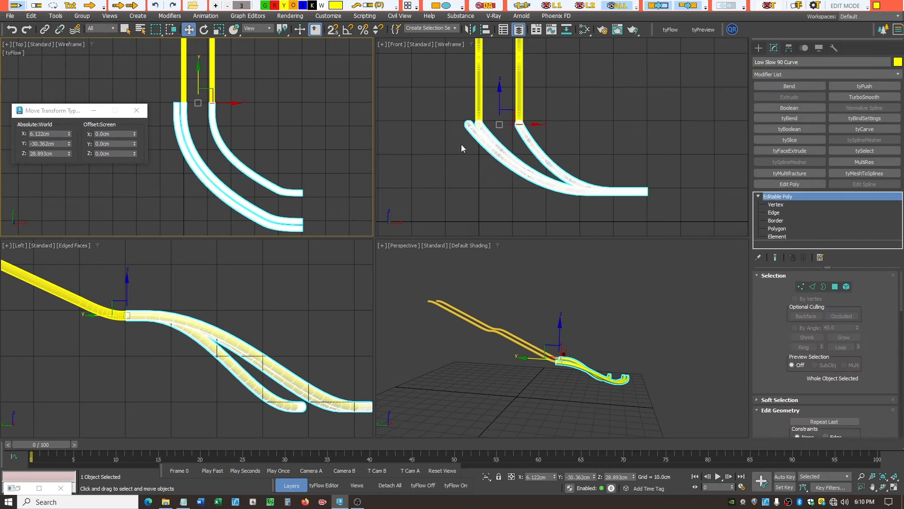
{"action": "left_click", "coordinate": [356, 140]}
{"action": "left_click", "coordinate": [268, 226]}
{"action": "left_click", "coordinate": [789, 237]}
{"action": "left_click", "coordinate": [253, 218]}
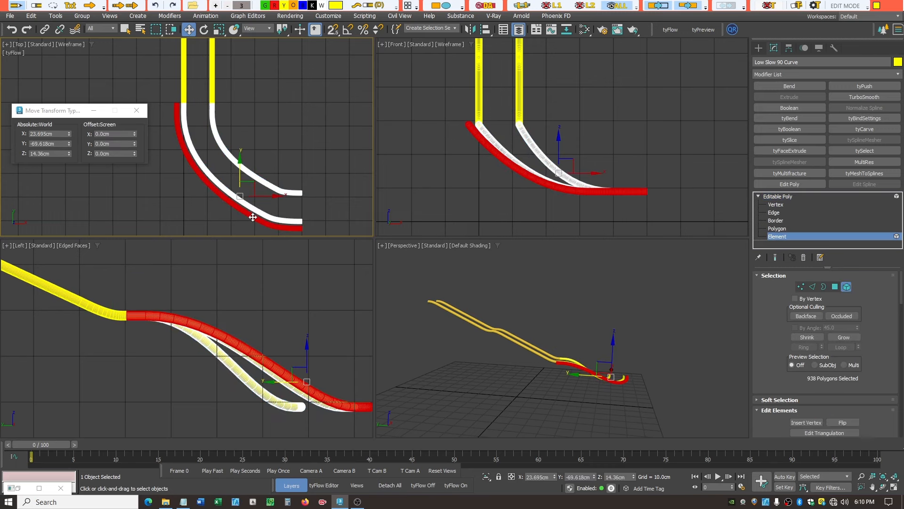
{"action": "scroll", "coordinate": [902, 304], "scroll_direction": "down", "scroll_amount": 1}
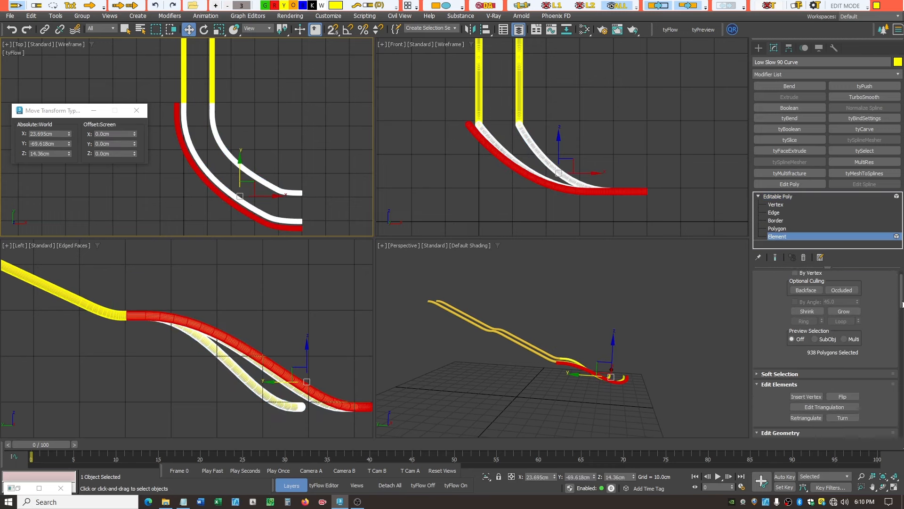
{"action": "left_click_drag", "start_coordinate": [903, 304], "coordinate": [903, 331]}
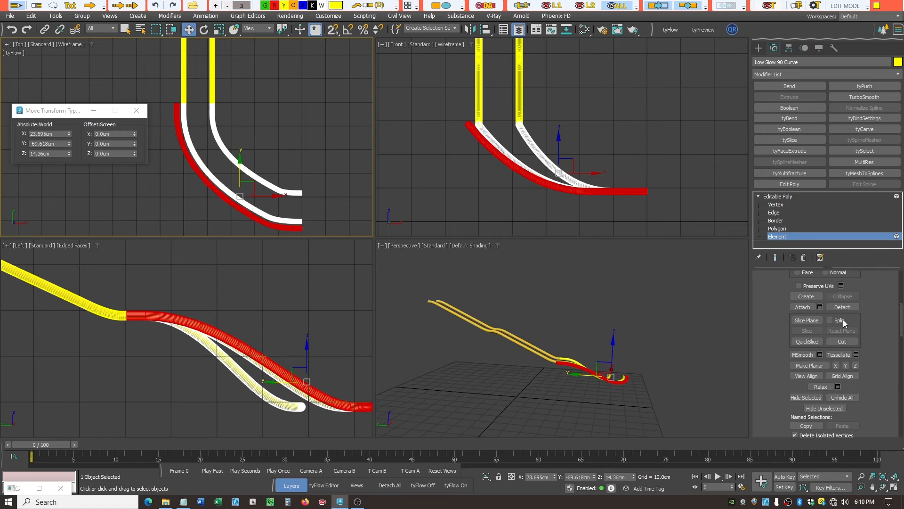
{"action": "left_click", "coordinate": [841, 307]}
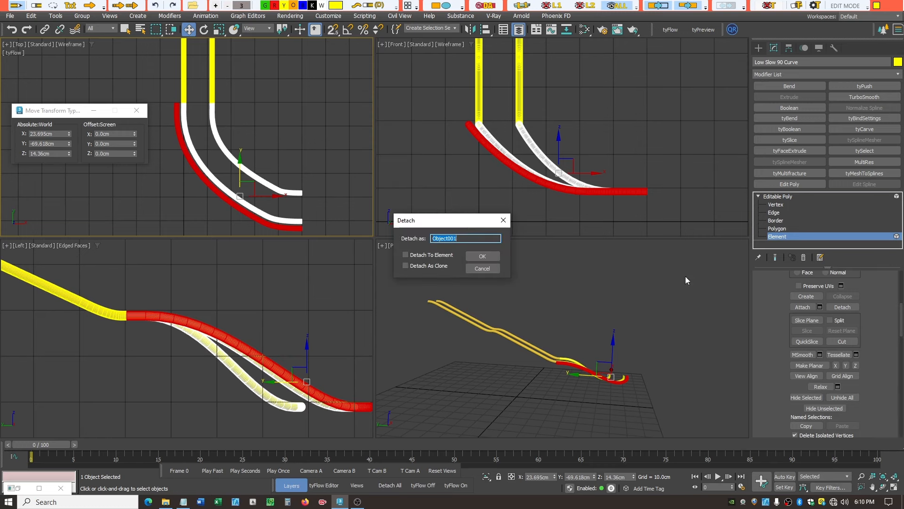
{"action": "left_click", "coordinate": [476, 257]}
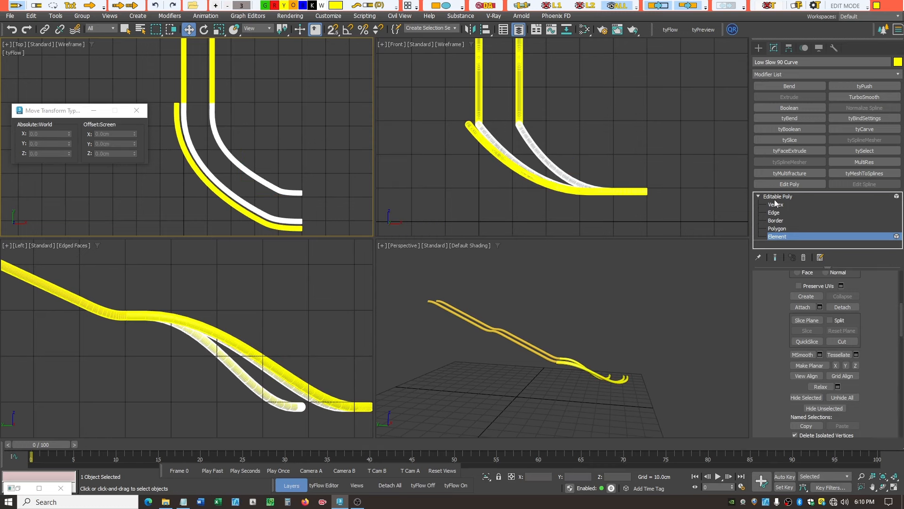
{"action": "left_click", "coordinate": [763, 197]}
{"action": "left_click", "coordinate": [758, 196]}
{"action": "left_click", "coordinate": [301, 111]}
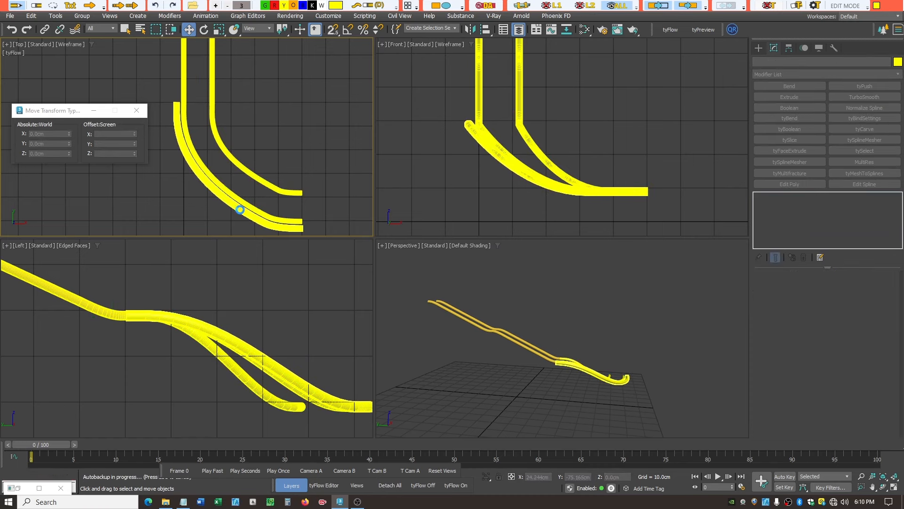
Raise the detached outermost rail by an exact offset of 3 cm along Z to form the guard rail.
{"action": "left_click", "coordinate": [241, 212]}
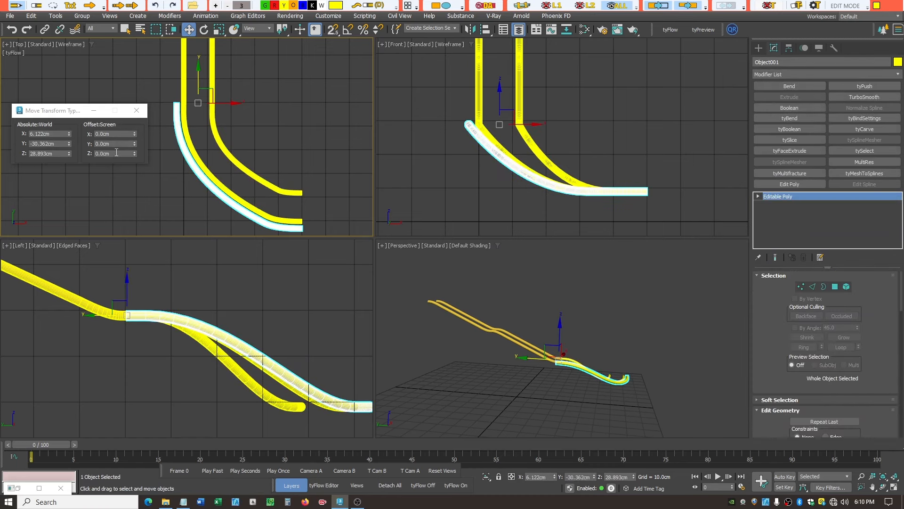
{"action": "left_click", "coordinate": [56, 148]}
{"action": "type", "text": "3"}
{"action": "key", "text": "Return"}
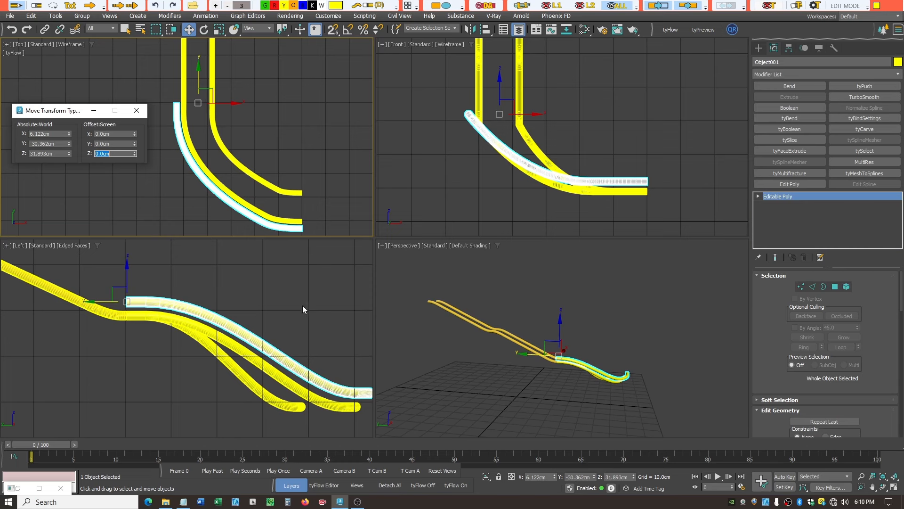
{"action": "left_click", "coordinate": [758, 197]}
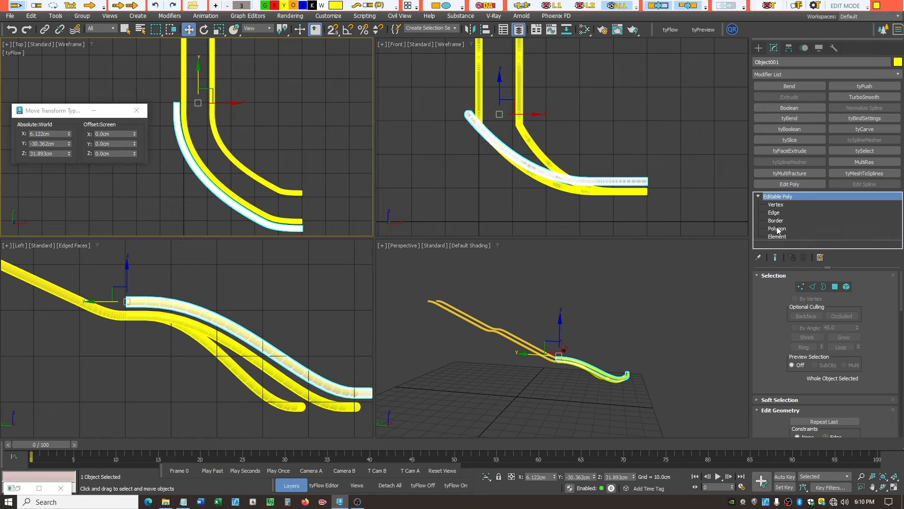
Attach the raised guard rail to Low Slow 90 Curve and leave element editing.
{"action": "left_click", "coordinate": [539, 147]}
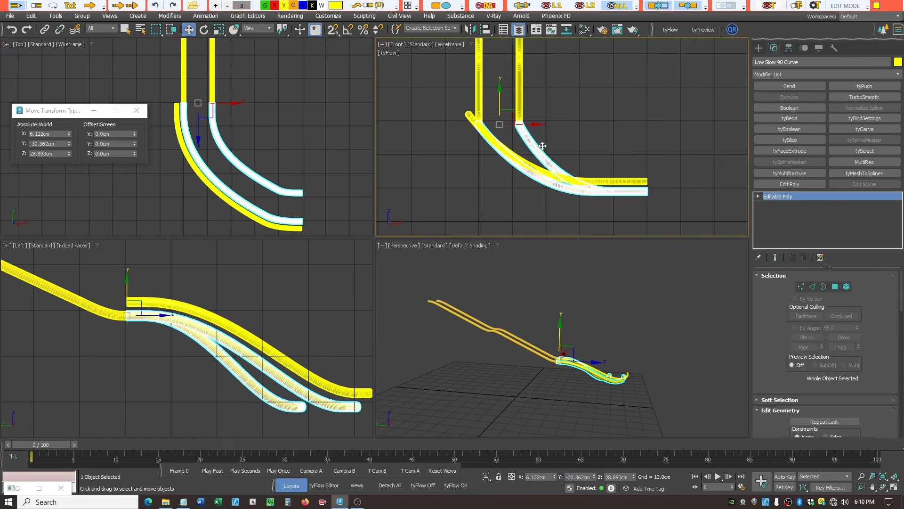
{"action": "left_click", "coordinate": [759, 196]}
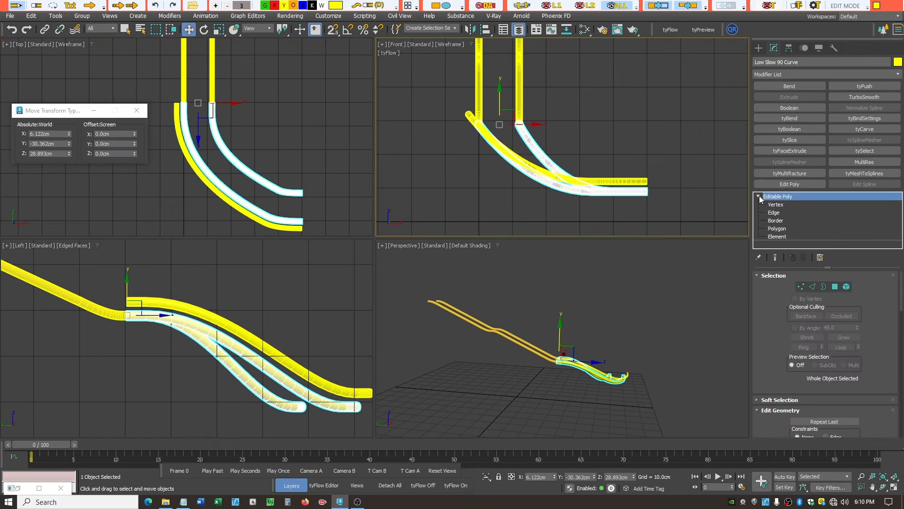
{"action": "left_click", "coordinate": [784, 235]}
{"action": "left_click_drag", "start_coordinate": [902, 291], "coordinate": [902, 322]}
{"action": "left_click", "coordinate": [805, 323]}
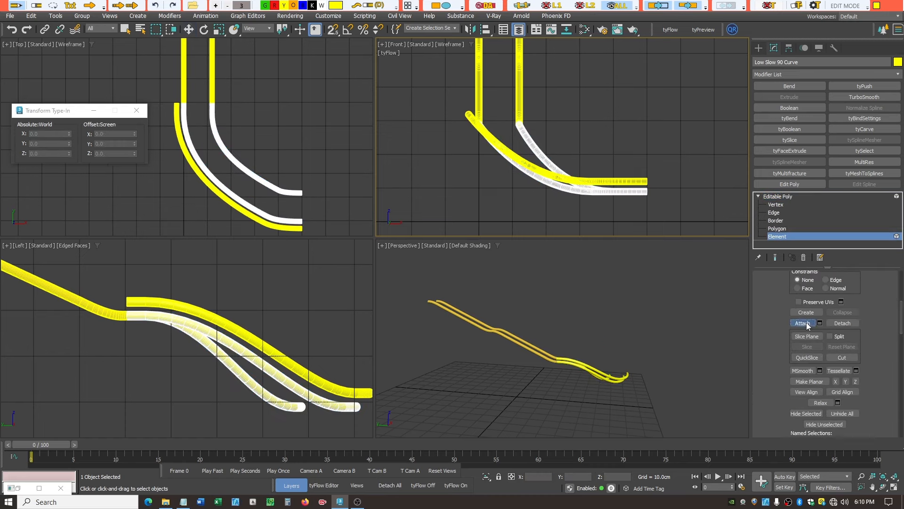
{"action": "left_click", "coordinate": [591, 182]}
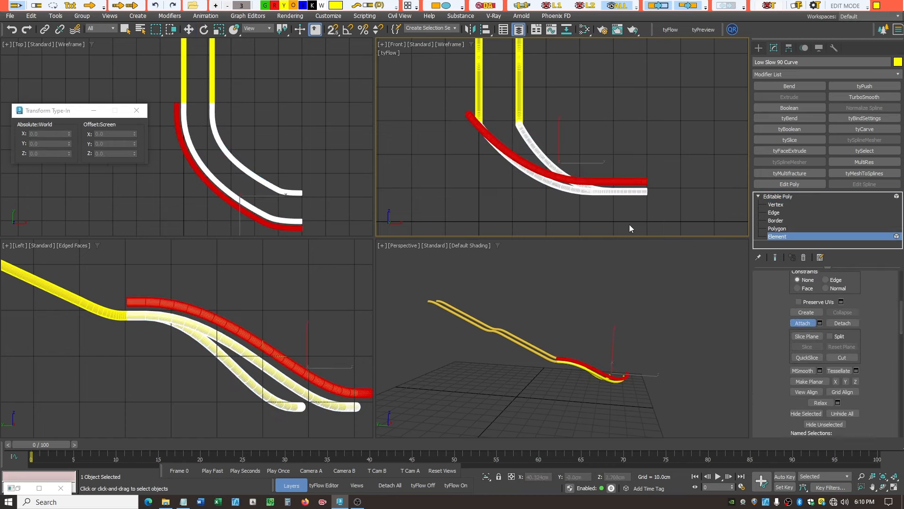
{"action": "left_click", "coordinate": [778, 198]}
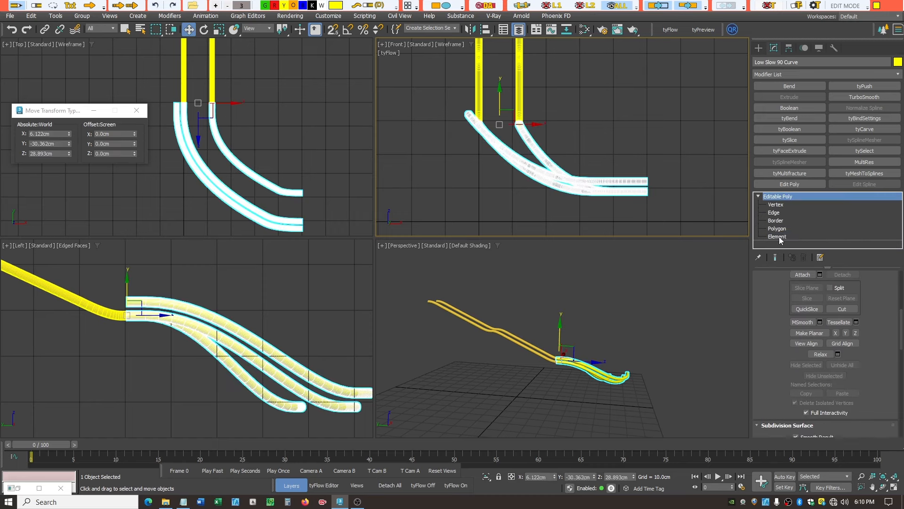
Select all rail elements of Low Slow 90 Curve, assign them material ID 2, and clear the element selection.
{"action": "left_click", "coordinate": [777, 237]}
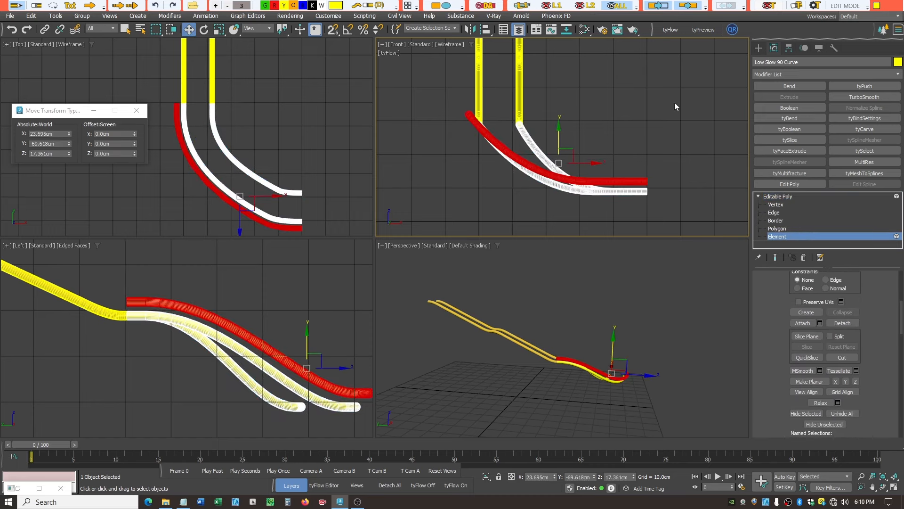
{"action": "left_click_drag", "start_coordinate": [553, 233], "coordinate": [548, 224]}
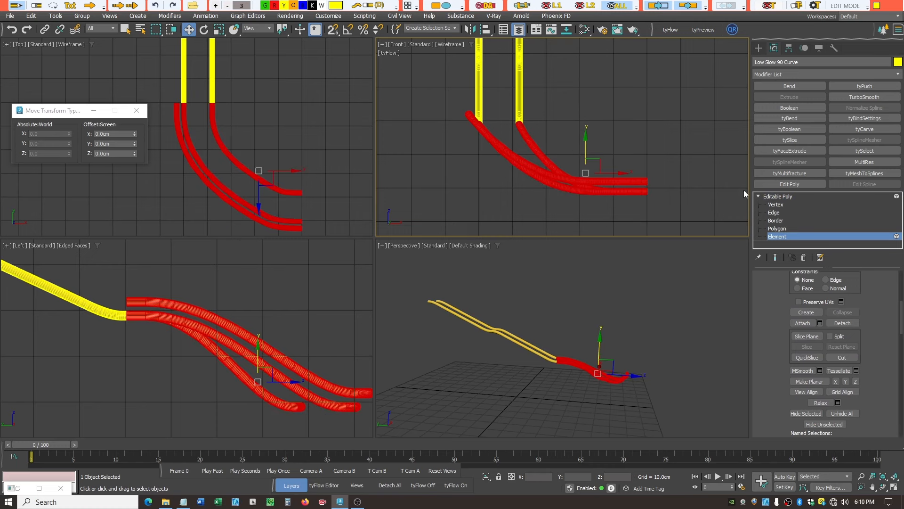
{"action": "scroll", "coordinate": [852, 330], "scroll_direction": "down", "scroll_amount": 5}
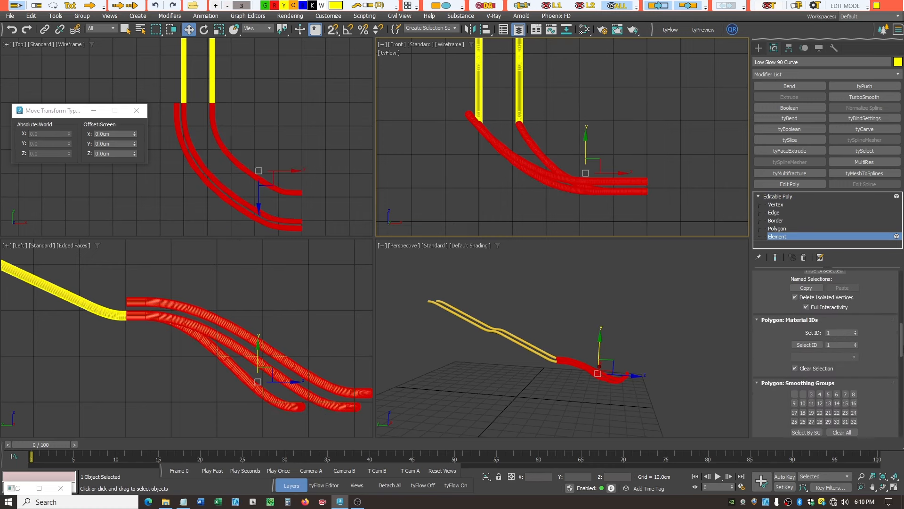
{"action": "double_click", "coordinate": [847, 353]}
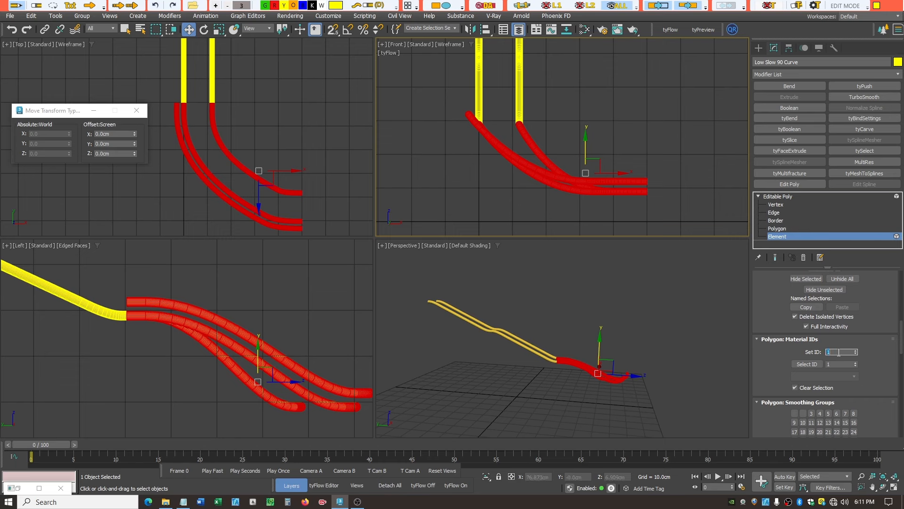
{"action": "key", "text": "Return"}
{"action": "left_click", "coordinate": [653, 169]}
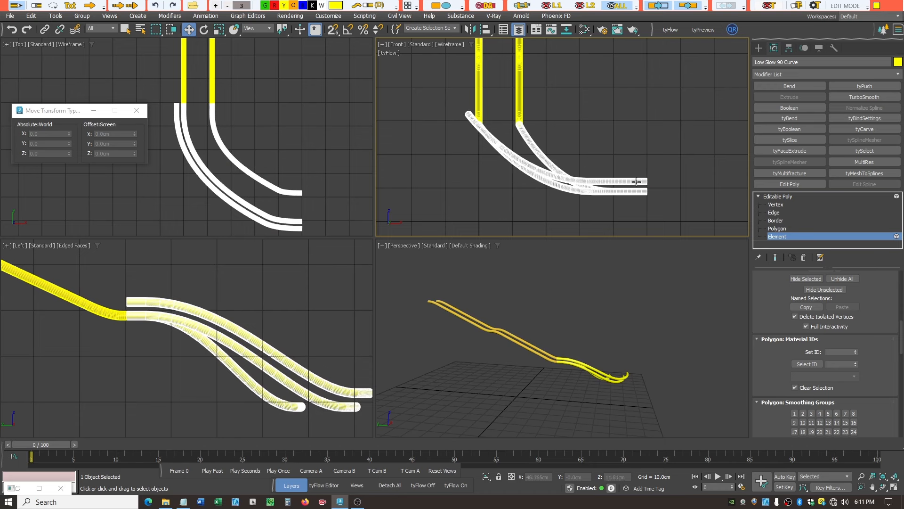
Assign material ID 3 to the raised guard rail element, leave element editing, and deselect the curve.
{"action": "left_click", "coordinate": [636, 182]}
{"action": "double_click", "coordinate": [840, 351]}
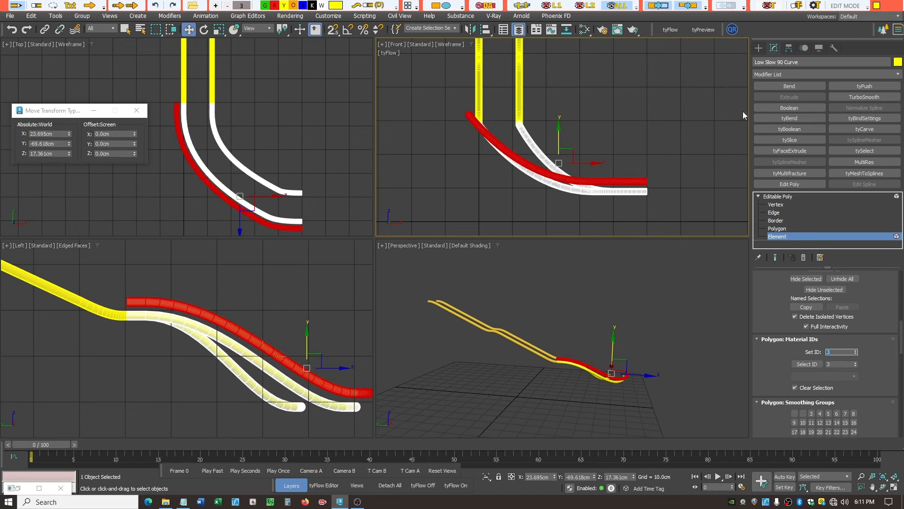
{"action": "left_click", "coordinate": [778, 196]}
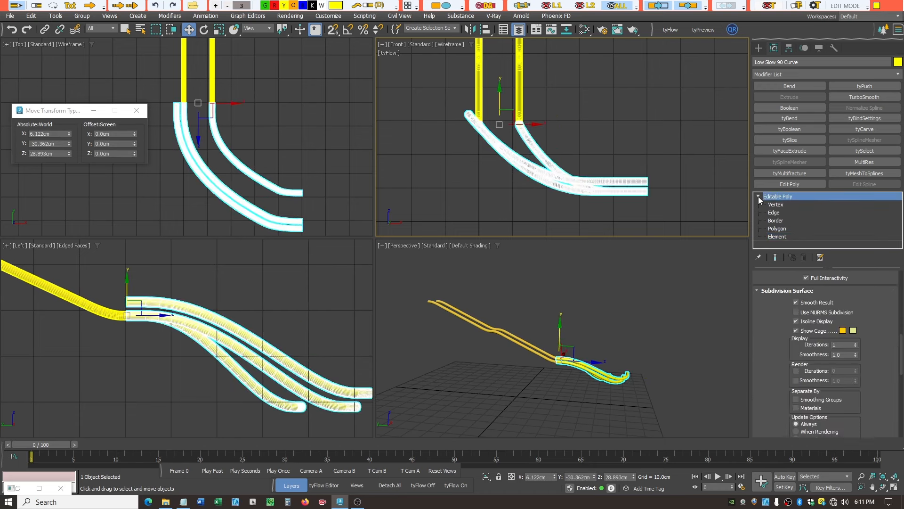
{"action": "left_click", "coordinate": [758, 196]}
{"action": "left_click", "coordinate": [621, 132]}
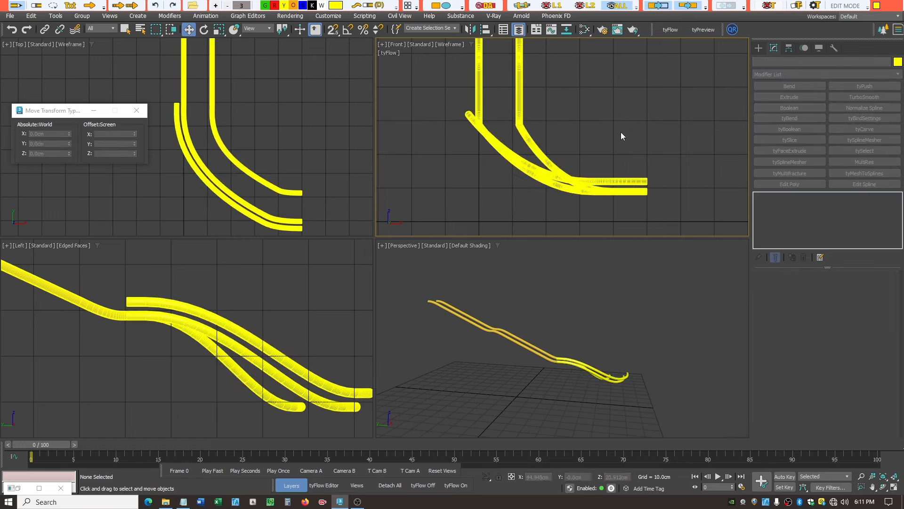
Apply the three-slot Multi/Sub-Object material to Low Slow 90 Curve, and close the material editor and the Move Transform Type-In.
{"action": "left_click", "coordinate": [584, 30]}
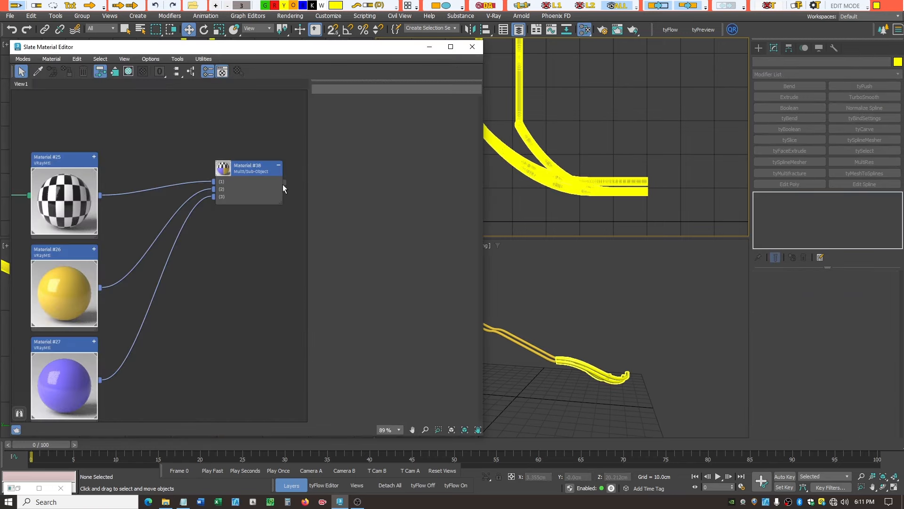
{"action": "left_click_drag", "start_coordinate": [285, 185], "coordinate": [579, 184]}
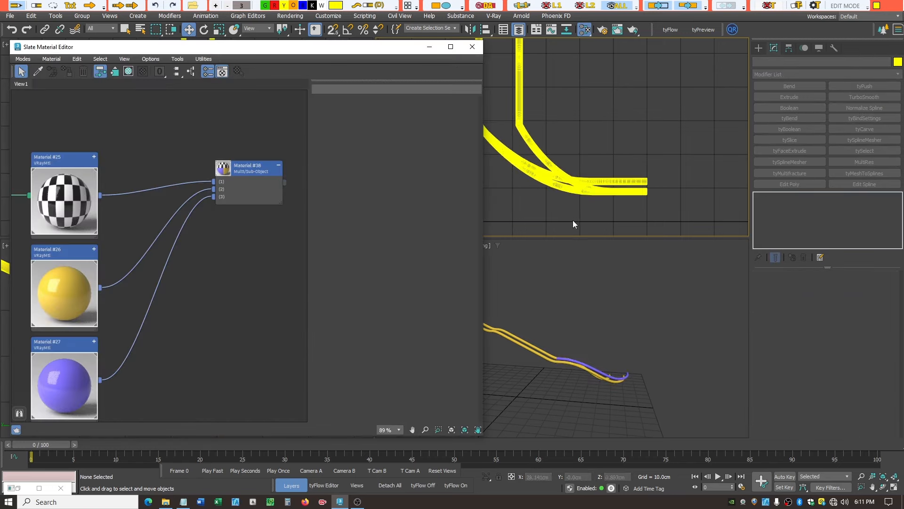
{"action": "left_click", "coordinate": [473, 47]}
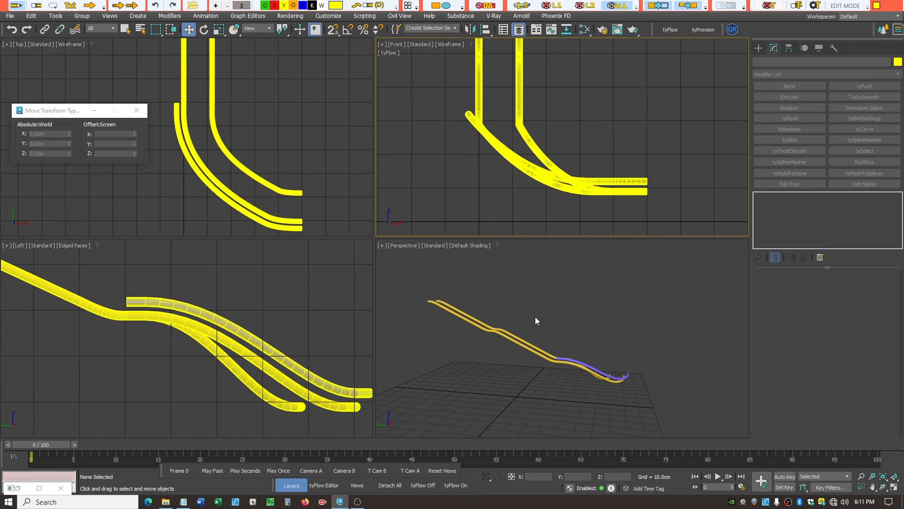
{"action": "scroll", "coordinate": [603, 394], "scroll_direction": "up", "scroll_amount": 2}
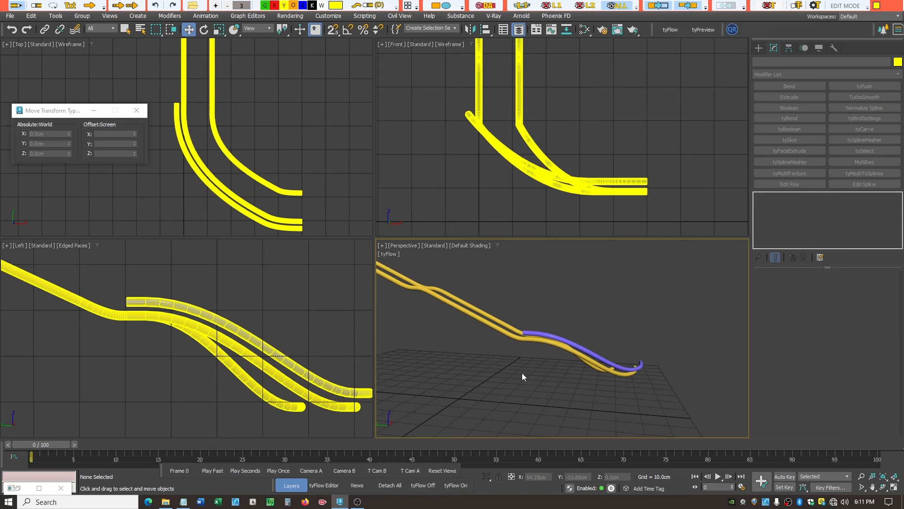
{"action": "key", "text": "F12"}
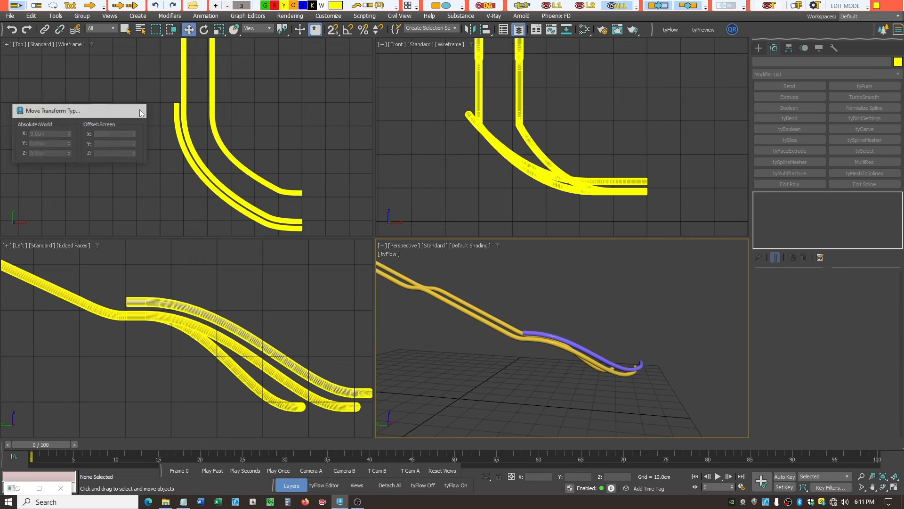
Replace Line001 with Low Slow 90 Curve in the Birth Objects list of the Track Tests event.
{"action": "left_click", "coordinate": [457, 485]}
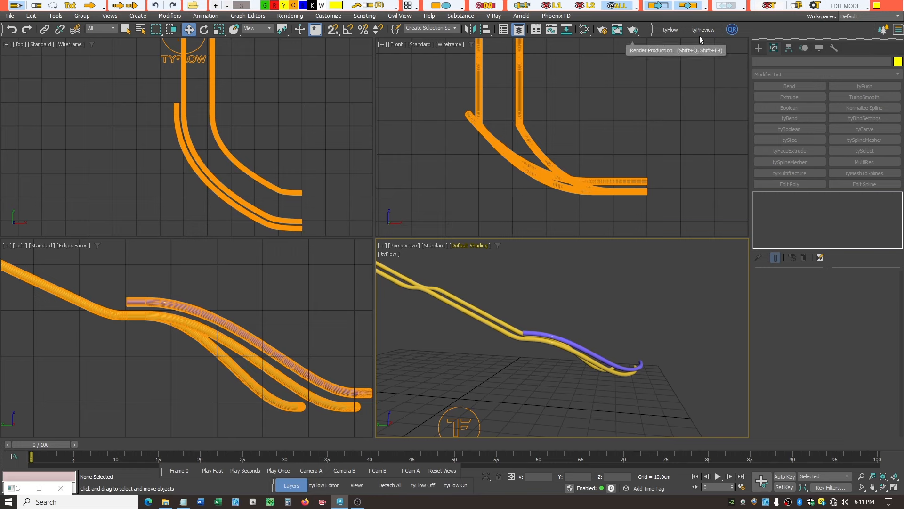
{"action": "left_click", "coordinate": [668, 29]}
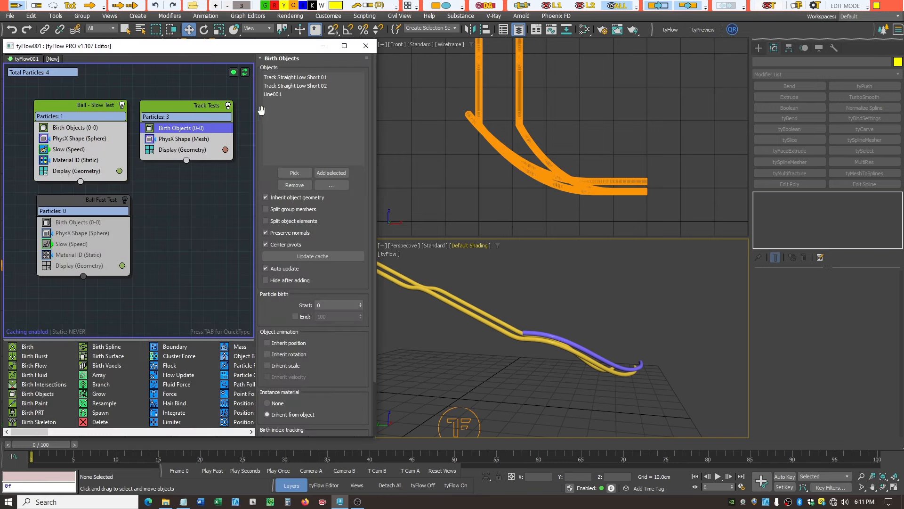
{"action": "left_click", "coordinate": [273, 96]}
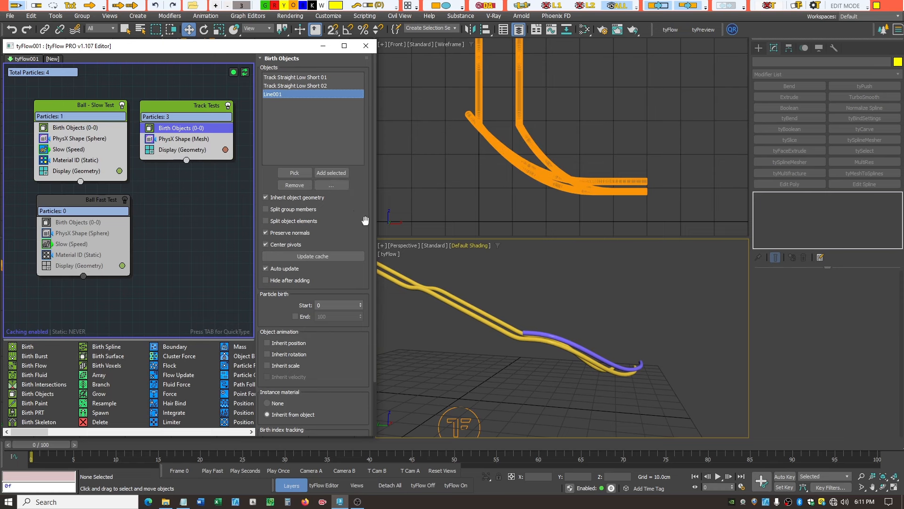
{"action": "left_click", "coordinate": [295, 185]}
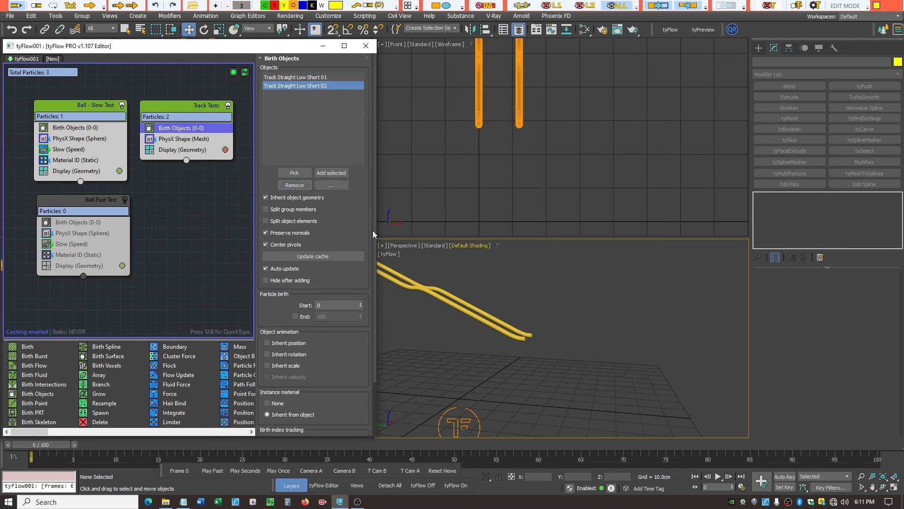
{"action": "left_click", "coordinate": [429, 486]}
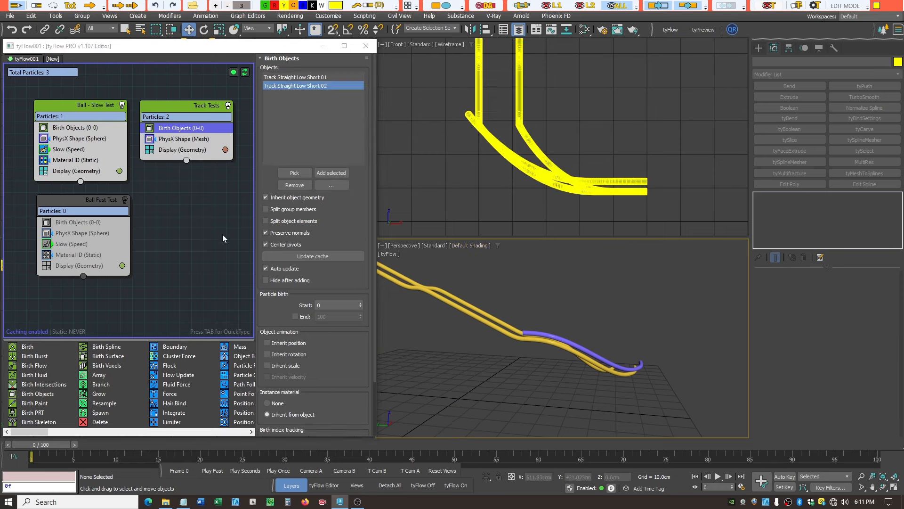
{"action": "left_click", "coordinate": [295, 173]}
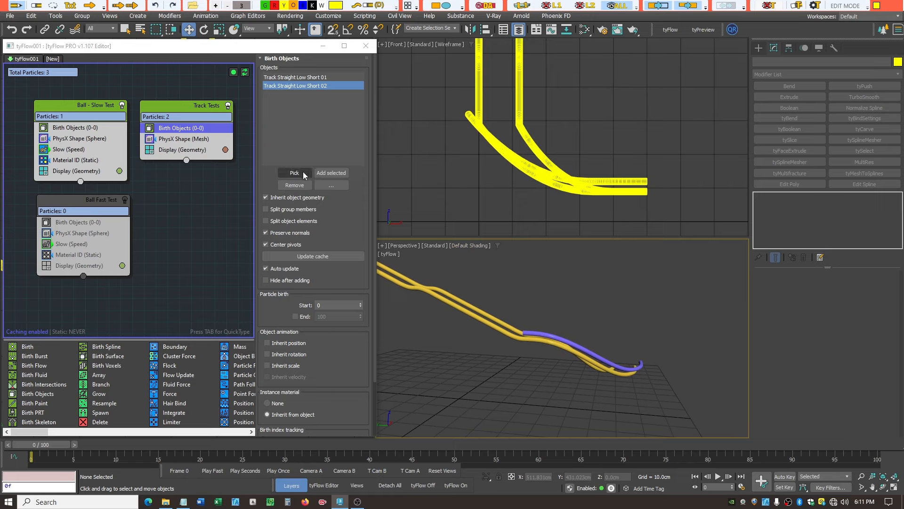
{"action": "left_click", "coordinate": [580, 347]}
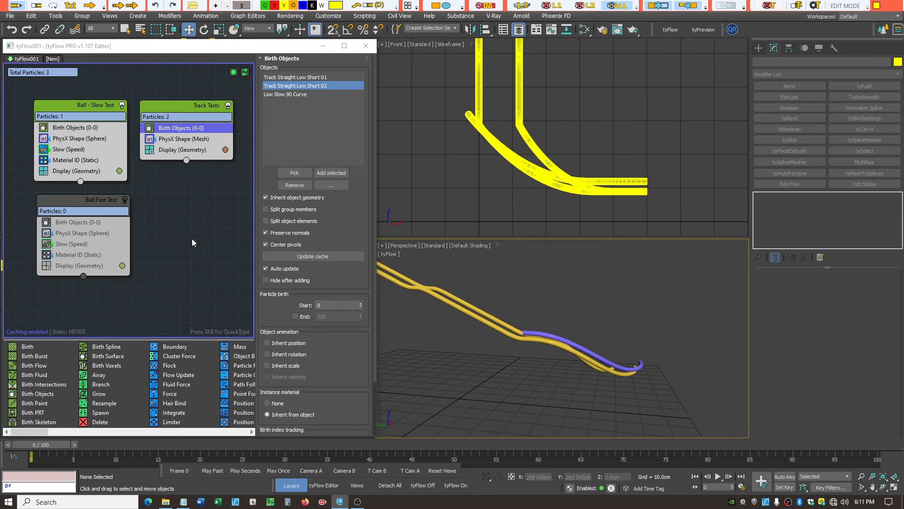
Enable tyFlow, scrub the first few simulation frames with the new curve, and disable tyFlow again.
{"action": "left_click_drag", "start_coordinate": [44, 448], "coordinate": [321, 490]}
{"action": "left_click", "coordinate": [459, 486]}
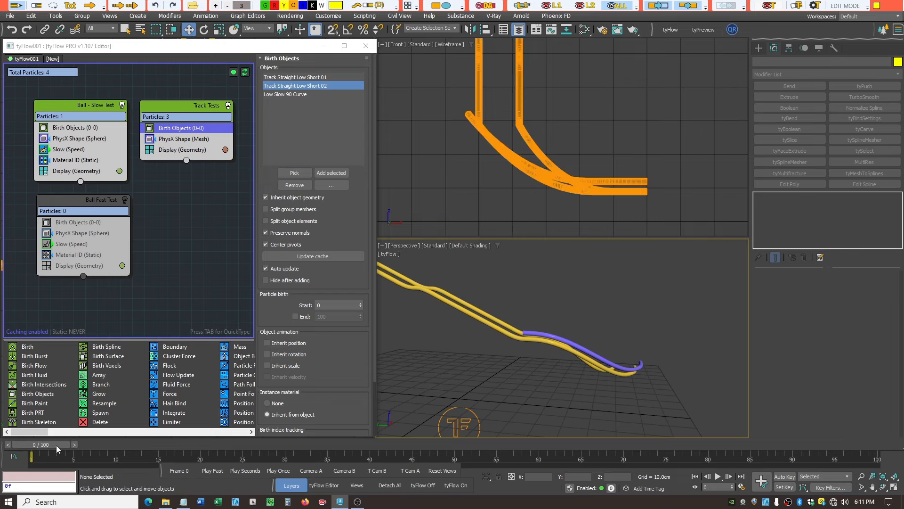
{"action": "left_click_drag", "start_coordinate": [55, 445], "coordinate": [87, 472]}
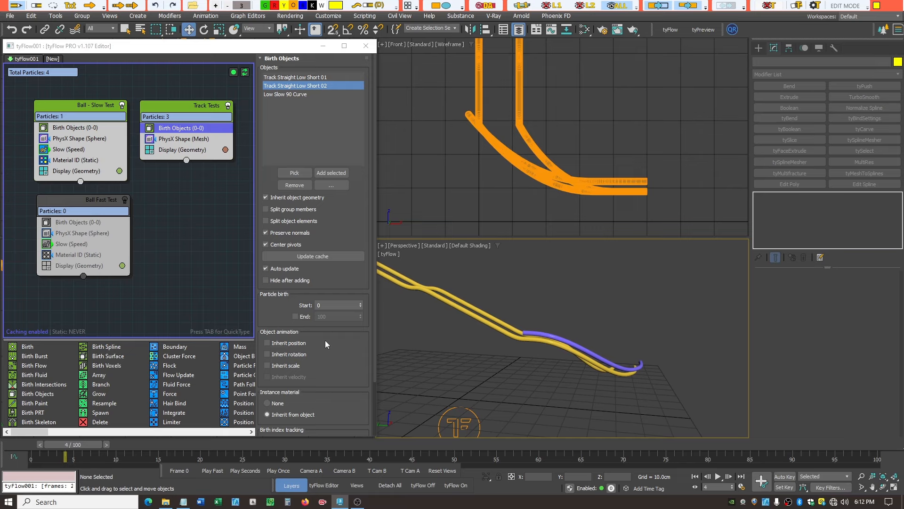
{"action": "left_click", "coordinate": [428, 486]}
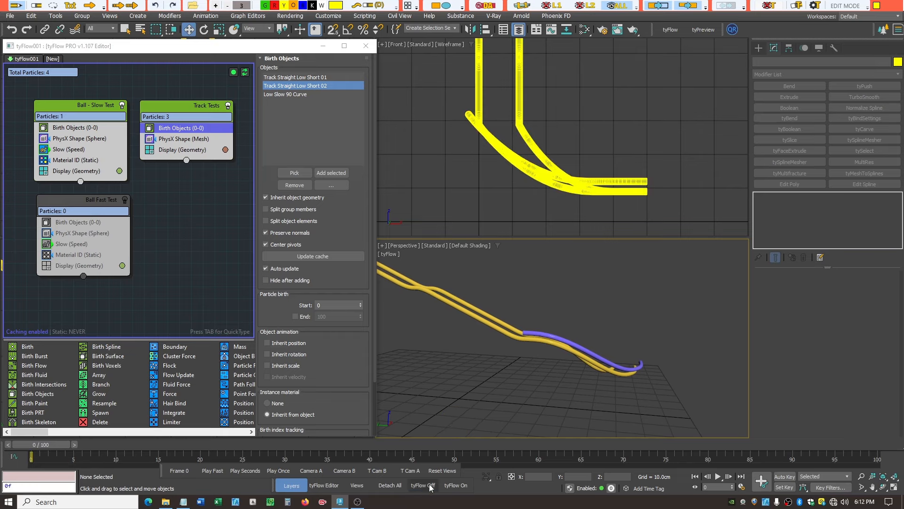
Raise the guard rail element of Low Slow 90 Curve by 2 cm in Z and leave element editing.
{"action": "left_click", "coordinate": [599, 358]}
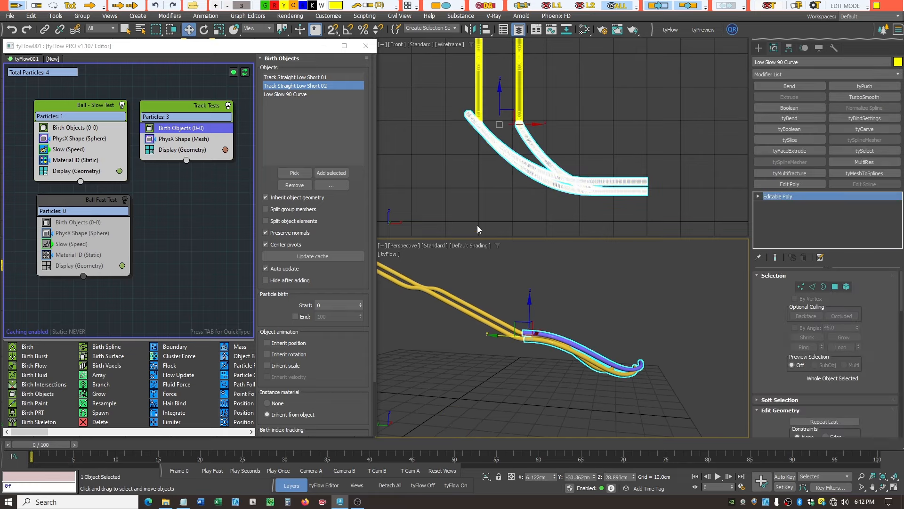
{"action": "left_click", "coordinate": [759, 196]}
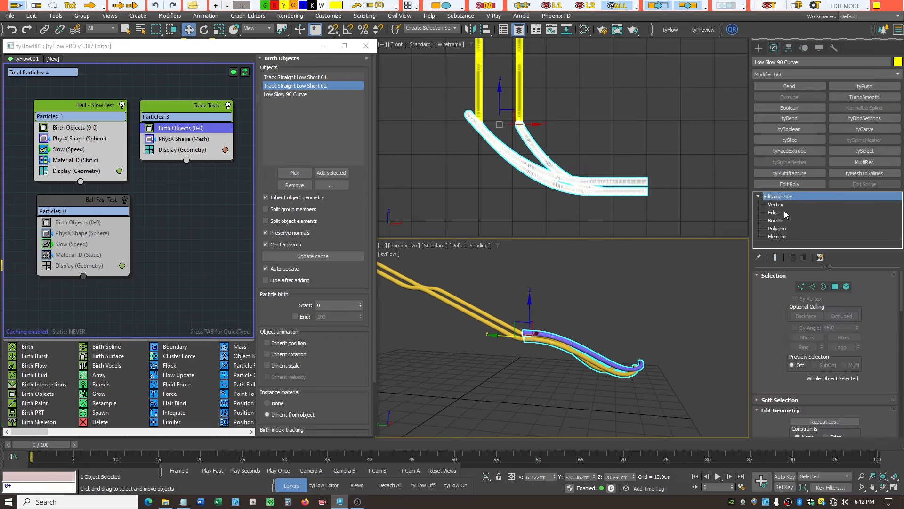
{"action": "left_click", "coordinate": [779, 237]}
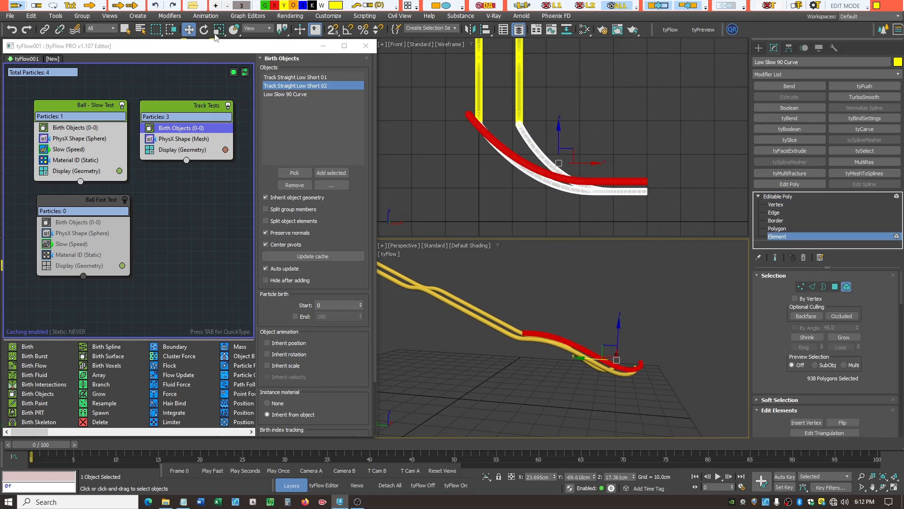
{"action": "right_click", "coordinate": [188, 29]}
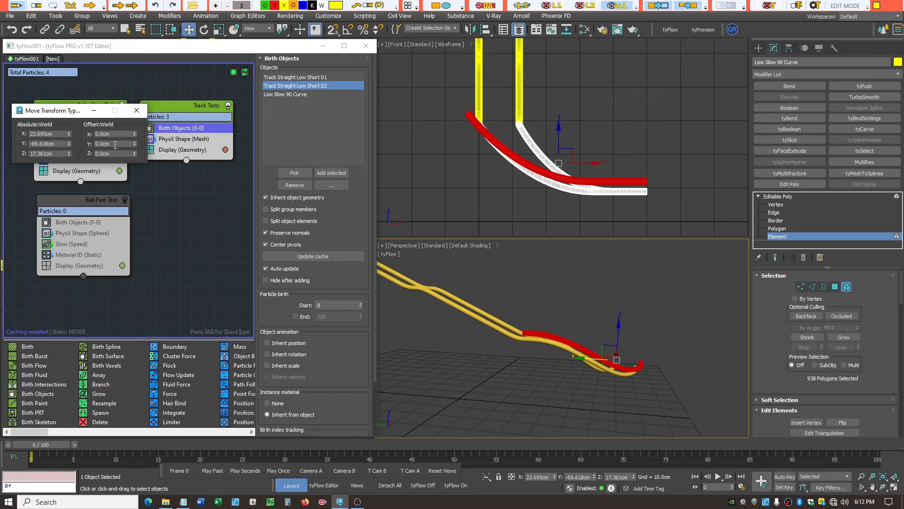
{"action": "left_click", "coordinate": [116, 153]}
{"action": "key", "text": "Return"}
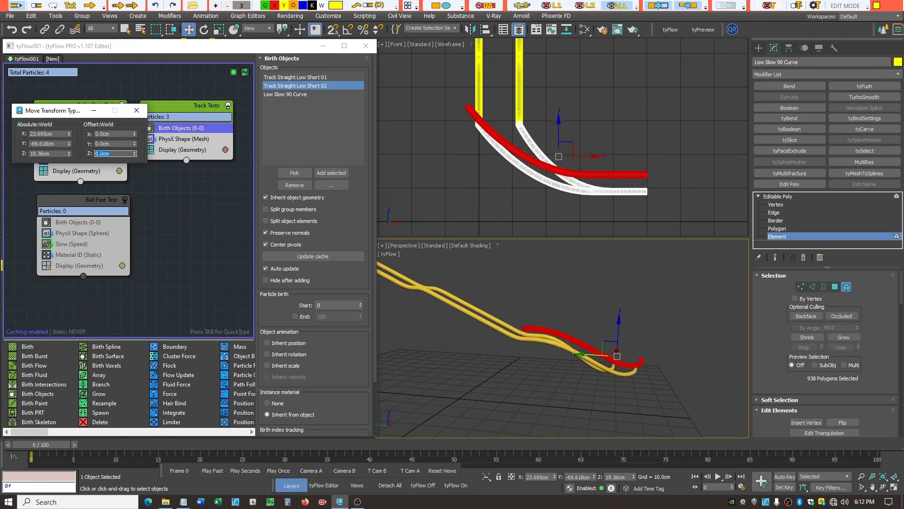
{"action": "left_click", "coordinate": [782, 196]}
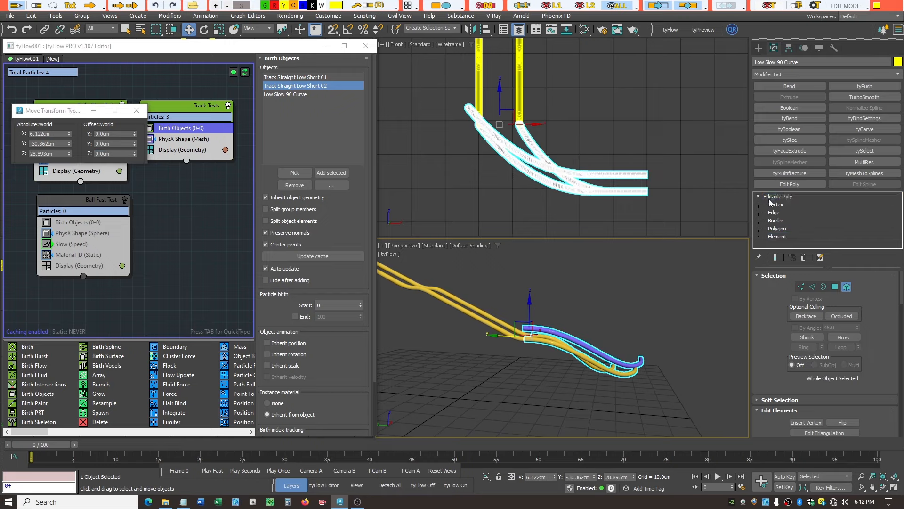
{"action": "left_click", "coordinate": [758, 196]}
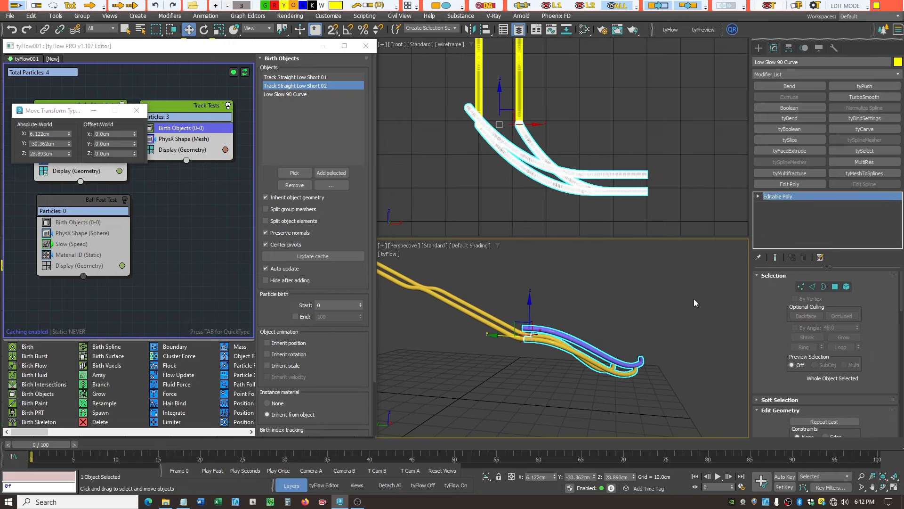
Minimize the tyFlow editor, run the simulation to frame 27, maximize the Perspective view, and close the Move Transform Type-In.
{"action": "left_click", "coordinate": [322, 45]}
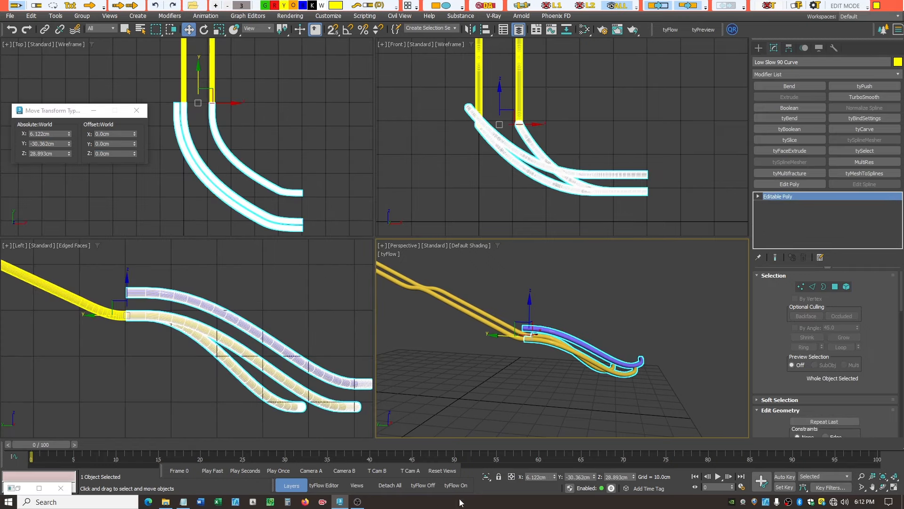
{"action": "left_click_drag", "start_coordinate": [52, 443], "coordinate": [290, 507]}
{"action": "key", "text": "w"}
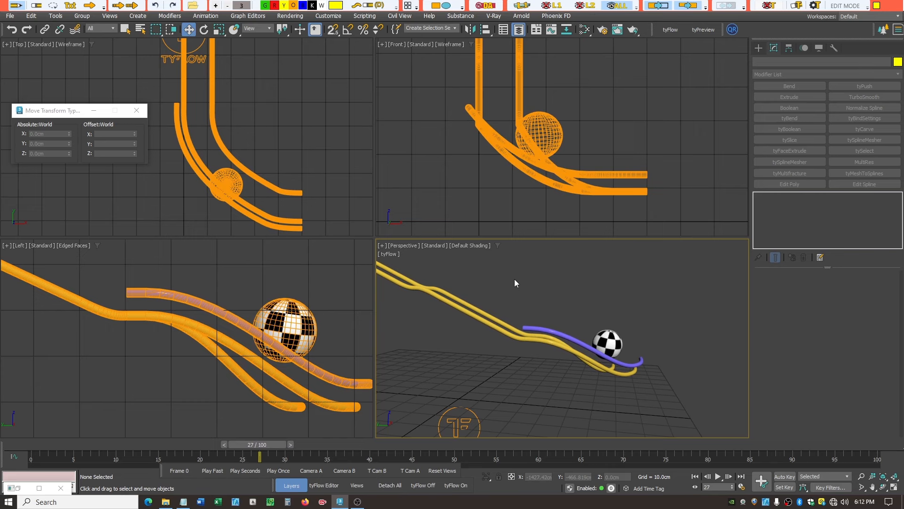
{"action": "scroll", "coordinate": [514, 283], "scroll_direction": "down", "scroll_amount": 5}
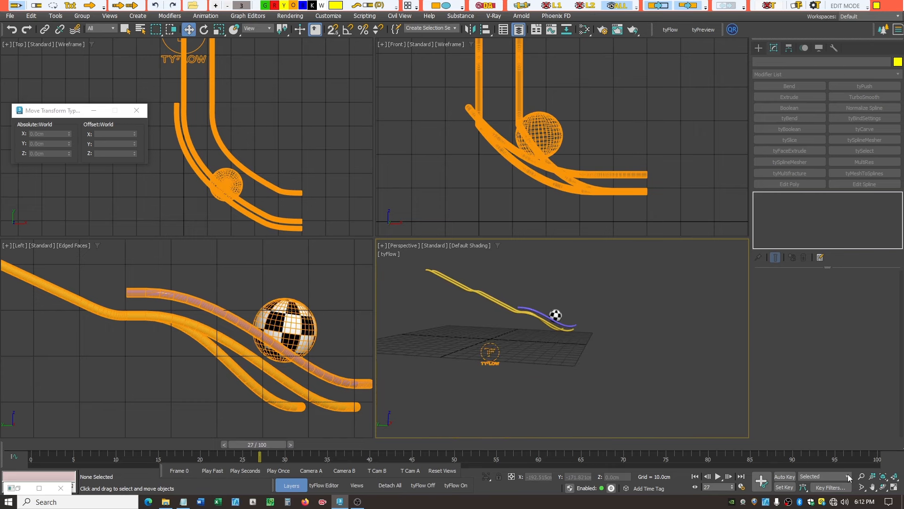
{"action": "left_click", "coordinate": [893, 486]}
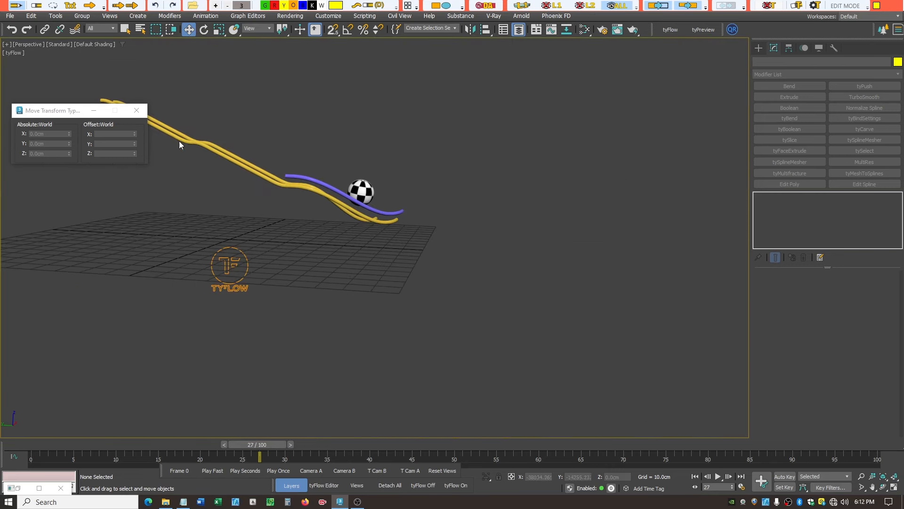
{"action": "left_click", "coordinate": [142, 108]}
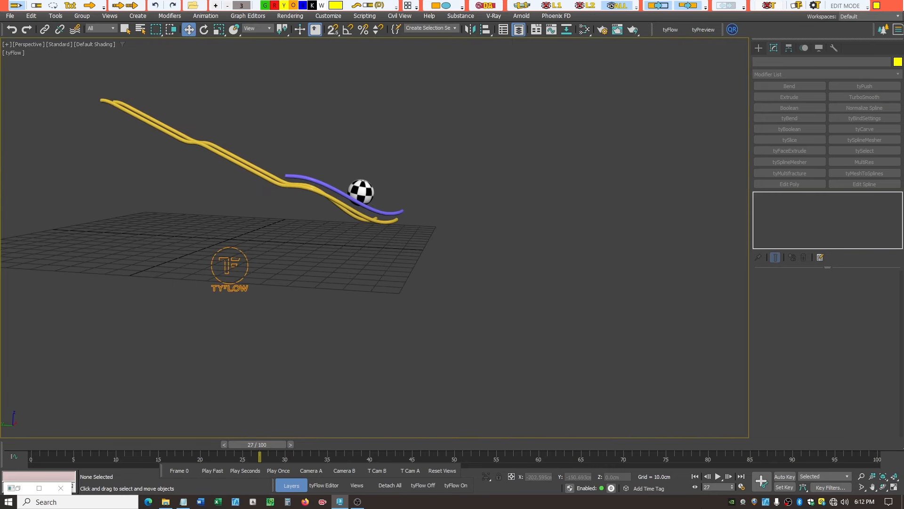
Examine the ball against the curve's rails from several angles at frame 27, and scrub back to frame 12.
{"action": "left_click", "coordinate": [884, 488]}
{"action": "left_click_drag", "start_coordinate": [370, 272], "coordinate": [378, 287]}
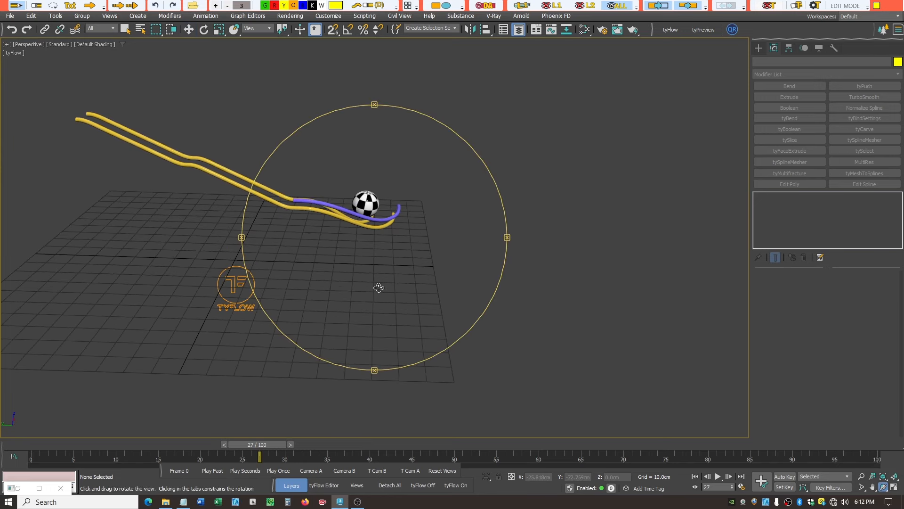
{"action": "scroll", "coordinate": [322, 215], "scroll_direction": "up", "scroll_amount": 3}
{"action": "scroll", "coordinate": [344, 216], "scroll_direction": "down", "scroll_amount": 1}
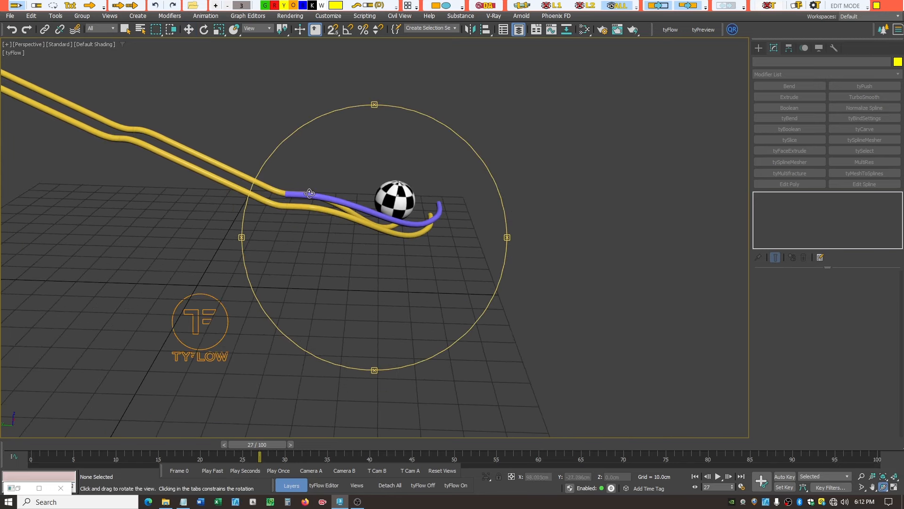
{"action": "left_click_drag", "start_coordinate": [242, 146], "coordinate": [430, 289]}
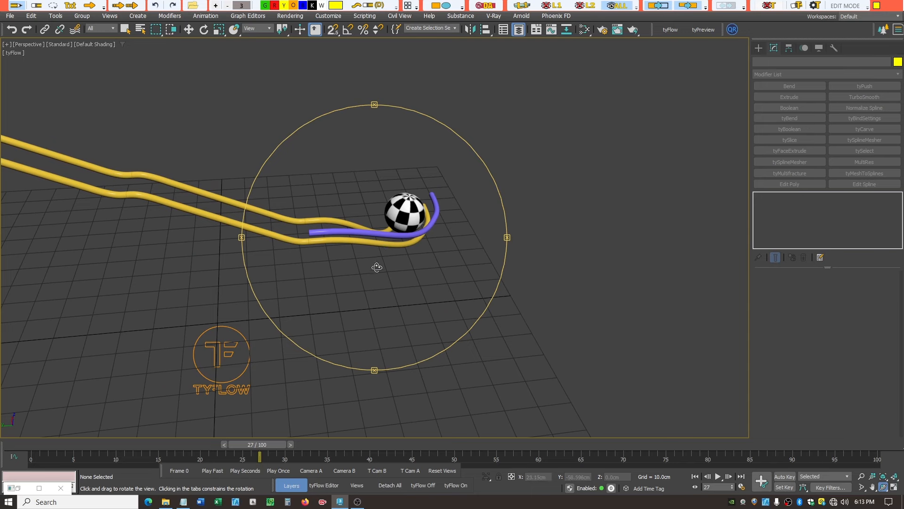
{"action": "left_click_drag", "start_coordinate": [340, 226], "coordinate": [347, 220]}
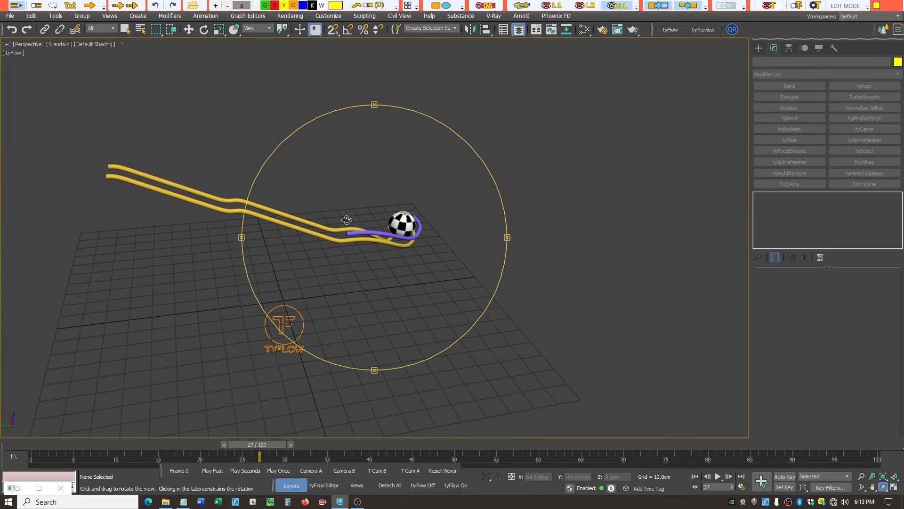
{"action": "scroll", "coordinate": [283, 212], "scroll_direction": "up", "scroll_amount": 3}
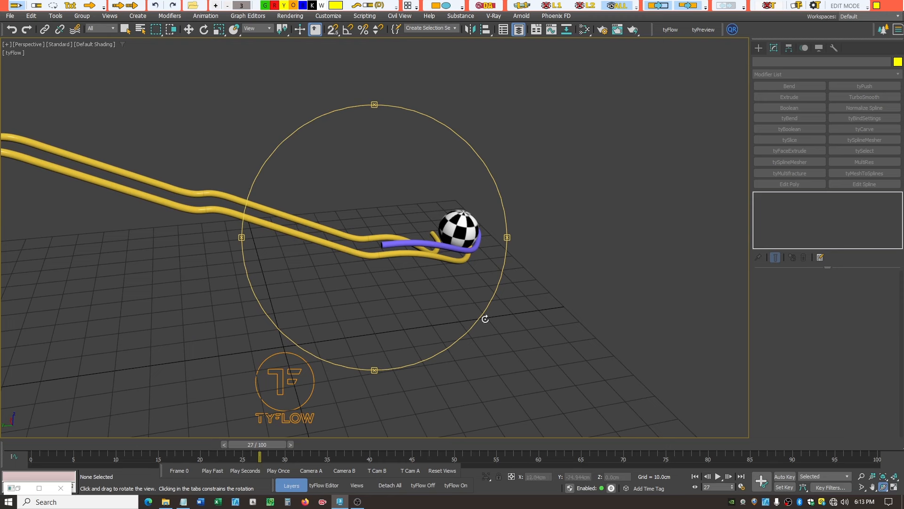
{"action": "left_click_drag", "start_coordinate": [284, 443], "coordinate": [161, 432]}
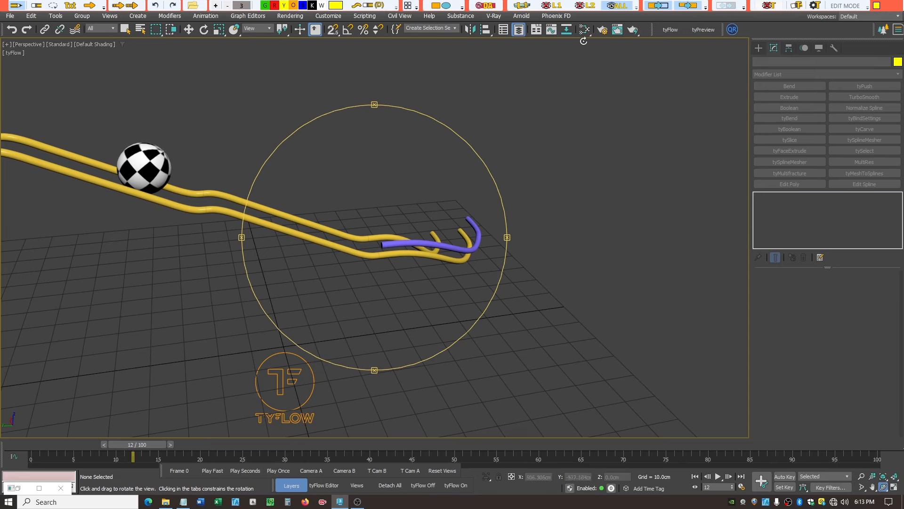
Restore the four-viewport layout and unhide the OffByDef - Balls layer in the Layer Explorer.
{"action": "left_click", "coordinate": [894, 487]}
{"action": "left_click", "coordinate": [242, 327]}
{"action": "scroll", "coordinate": [241, 326], "scroll_direction": "down", "scroll_amount": 5}
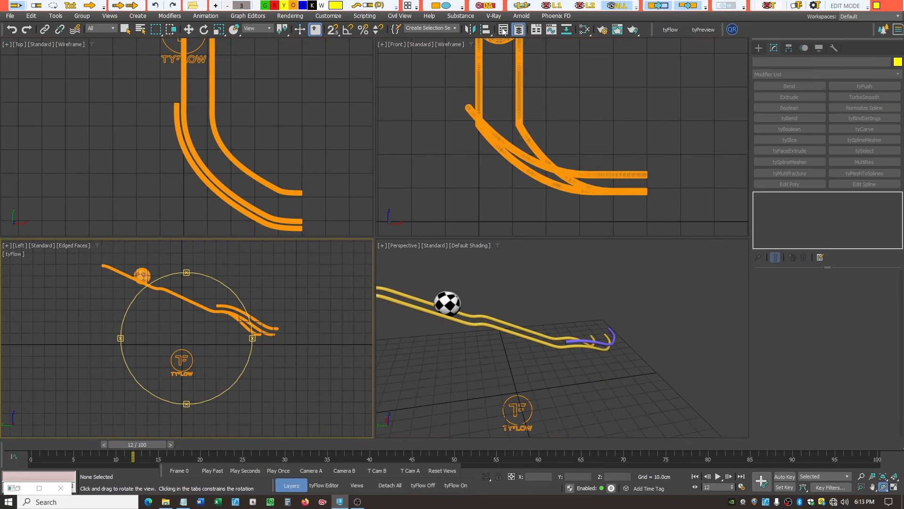
{"action": "left_click", "coordinate": [519, 30]}
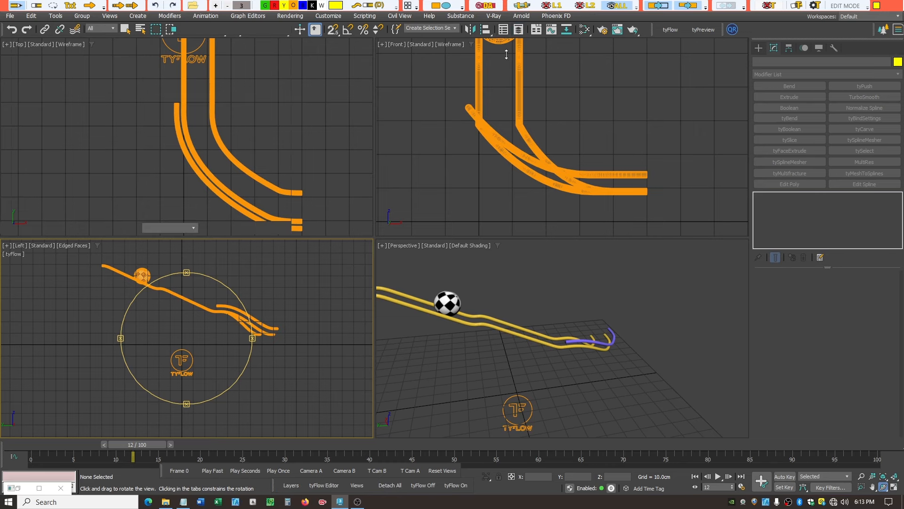
{"action": "left_click", "coordinate": [519, 29]}
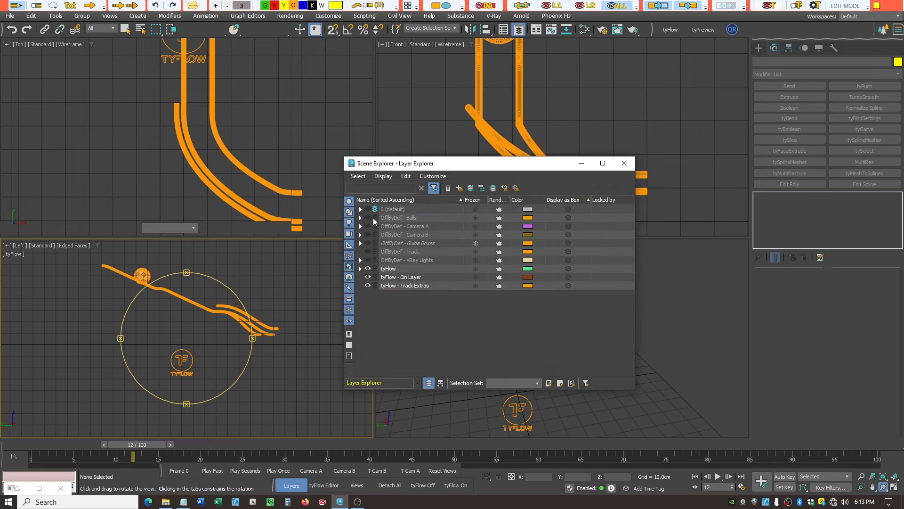
{"action": "left_click", "coordinate": [367, 217]}
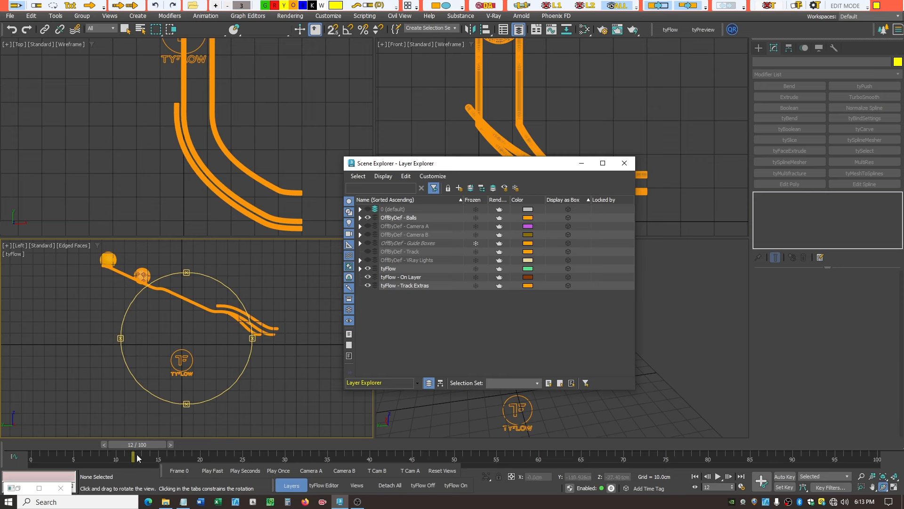
Rewind to frame 0 and move Slow Ball down along the track to about Y 20.2 cm, Z 55.7 cm.
{"action": "left_click_drag", "start_coordinate": [144, 444], "coordinate": [22, 442]}
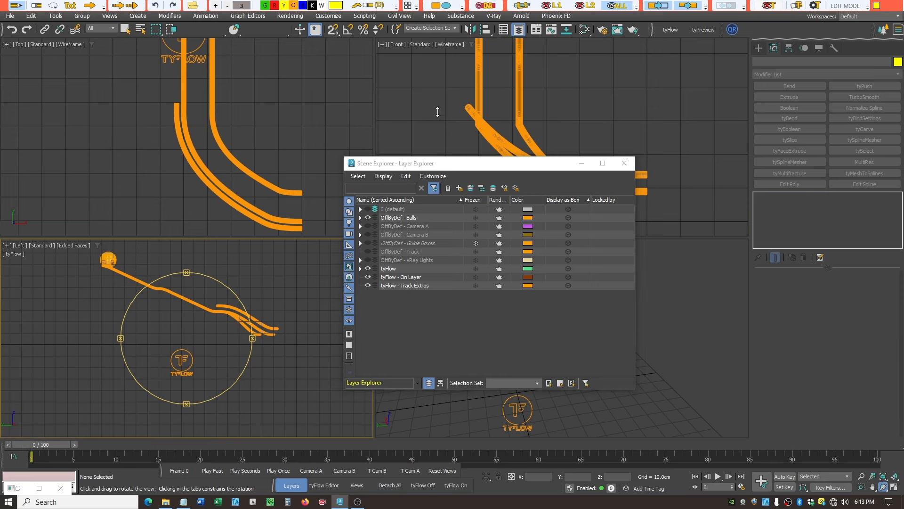
{"action": "left_click", "coordinate": [188, 29]}
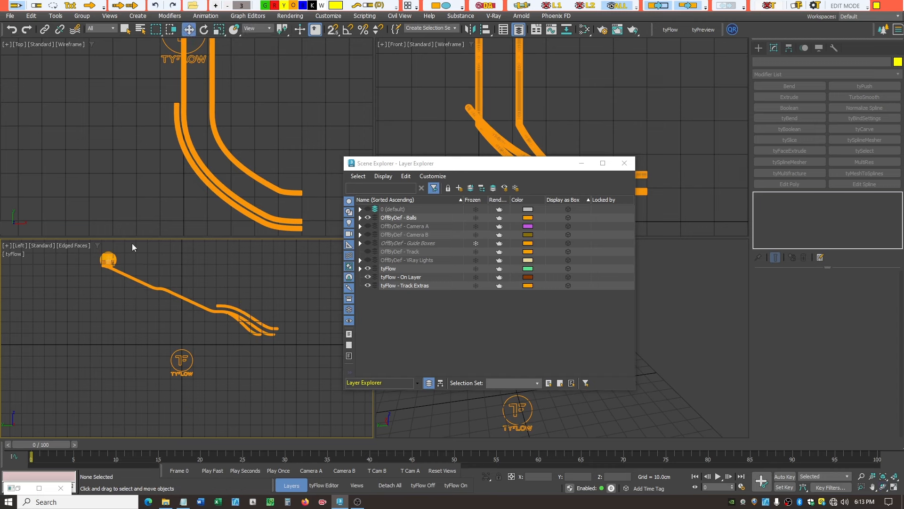
{"action": "left_click", "coordinate": [106, 260]}
{"action": "left_click_drag", "start_coordinate": [121, 250], "coordinate": [174, 271]}
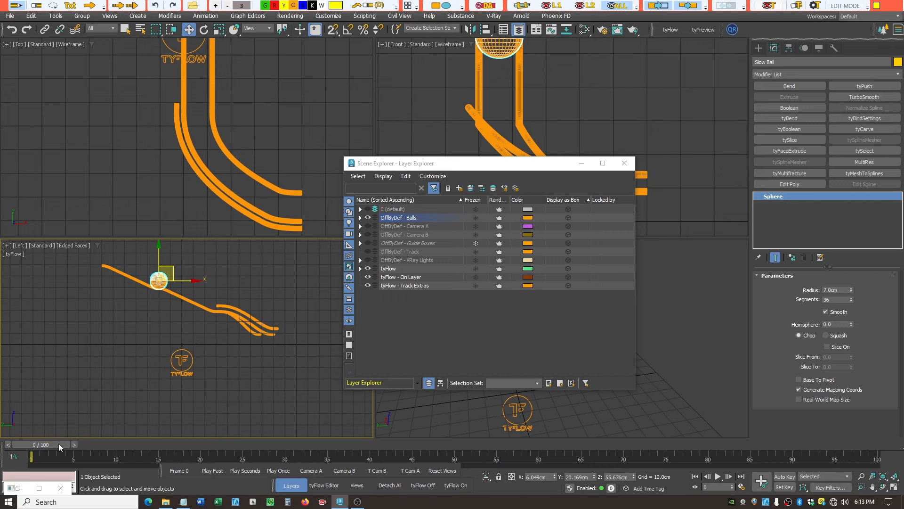
Advance the simulation to frame 5 and move Slow Ball along the track to about Y 18.05 cm in the Left view.
{"action": "left_click_drag", "start_coordinate": [58, 443], "coordinate": [99, 451]}
{"action": "left_click", "coordinate": [197, 282]}
{"action": "scroll", "coordinate": [126, 304], "scroll_direction": "up", "scroll_amount": 5}
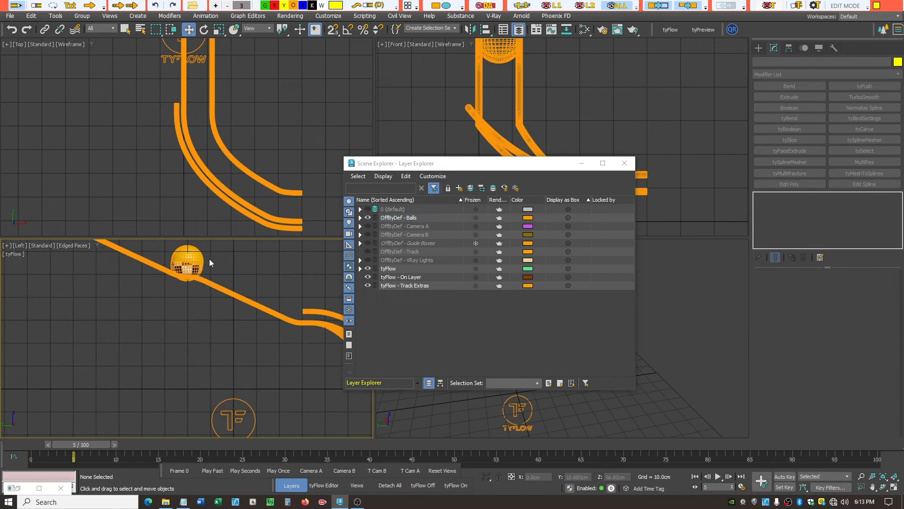
{"action": "scroll", "coordinate": [208, 259], "scroll_direction": "up", "scroll_amount": 6}
{"action": "left_click", "coordinate": [156, 298]}
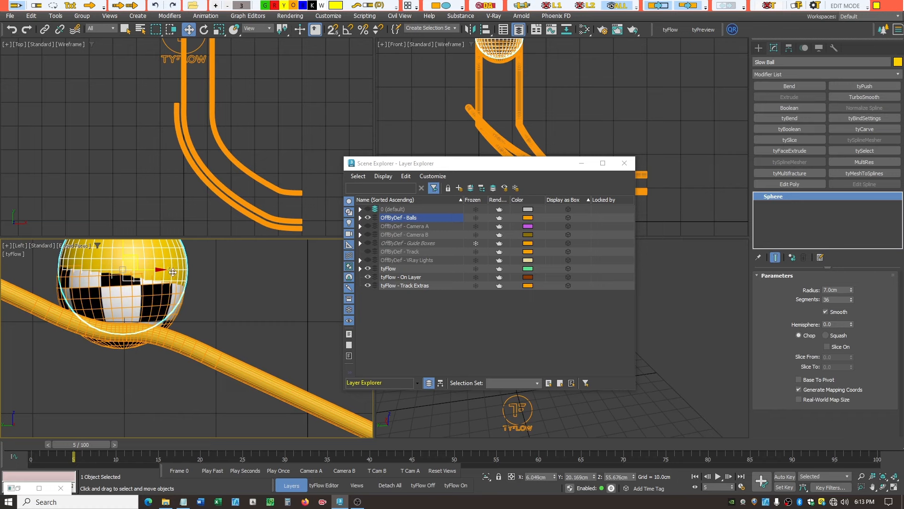
{"action": "left_click_drag", "start_coordinate": [160, 270], "coordinate": [180, 280]}
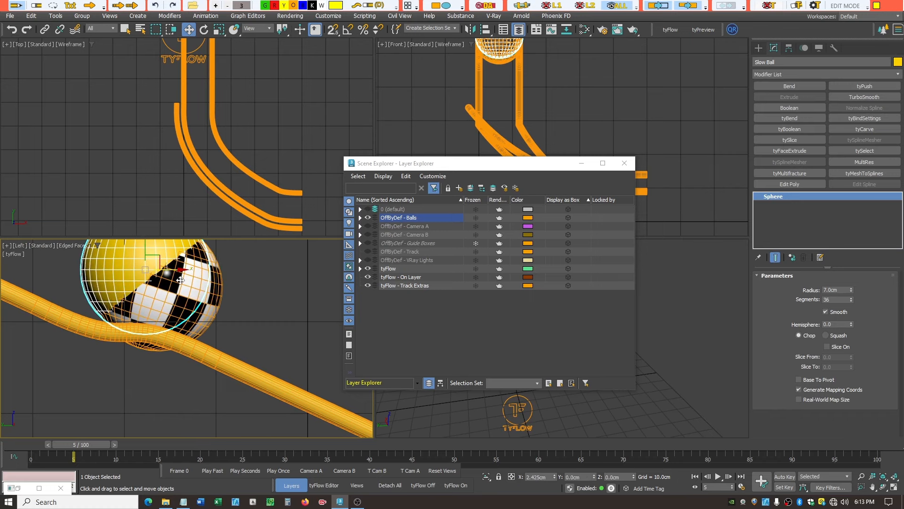
Advance the simulation to frame 8, close the Layer Explorer, and run the simulation on to frame 30.
{"action": "left_click_drag", "start_coordinate": [88, 443], "coordinate": [118, 444]}
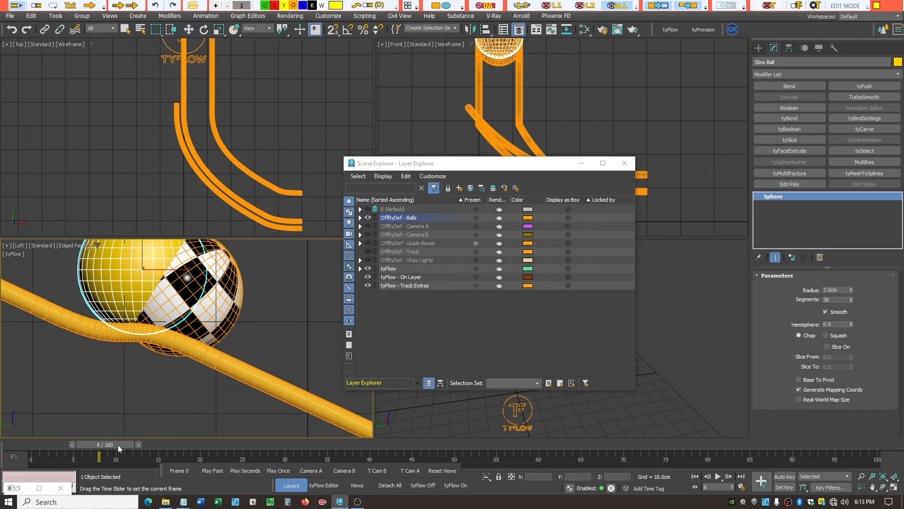
{"action": "key", "text": "w"}
{"action": "left_click", "coordinate": [624, 164]}
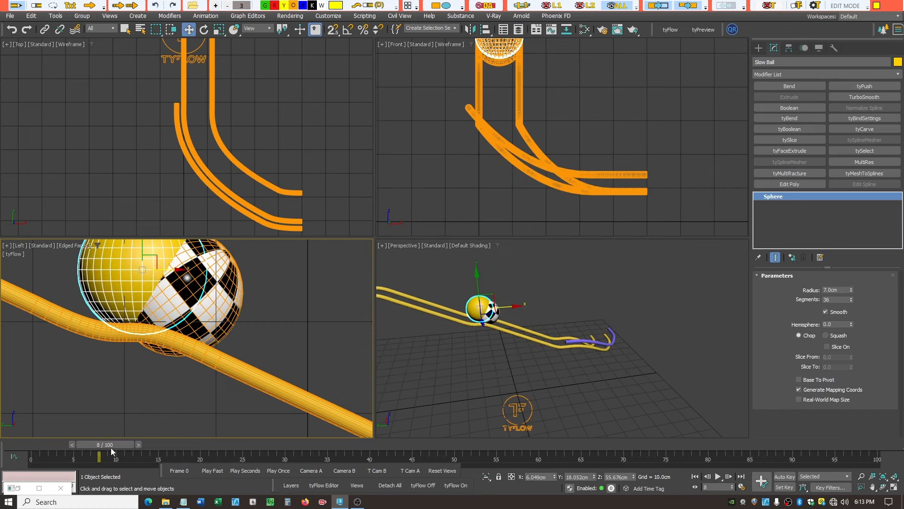
{"action": "left_click_drag", "start_coordinate": [88, 446], "coordinate": [278, 481]}
{"action": "key", "text": "w"}
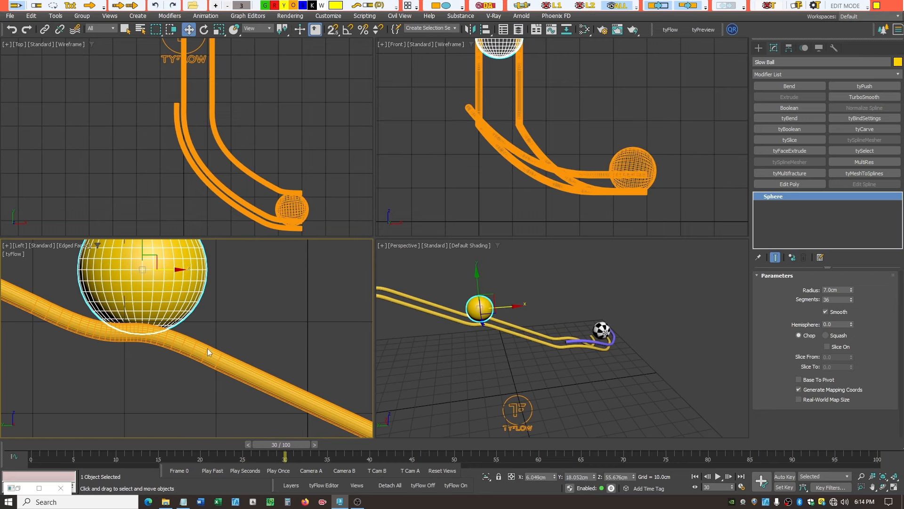
Maximize the Perspective view and examine the ball against the rails at the curve's exit at frame 30 from several angles.
{"action": "left_click", "coordinate": [524, 283]}
{"action": "scroll", "coordinate": [461, 275], "scroll_direction": "down", "scroll_amount": 5}
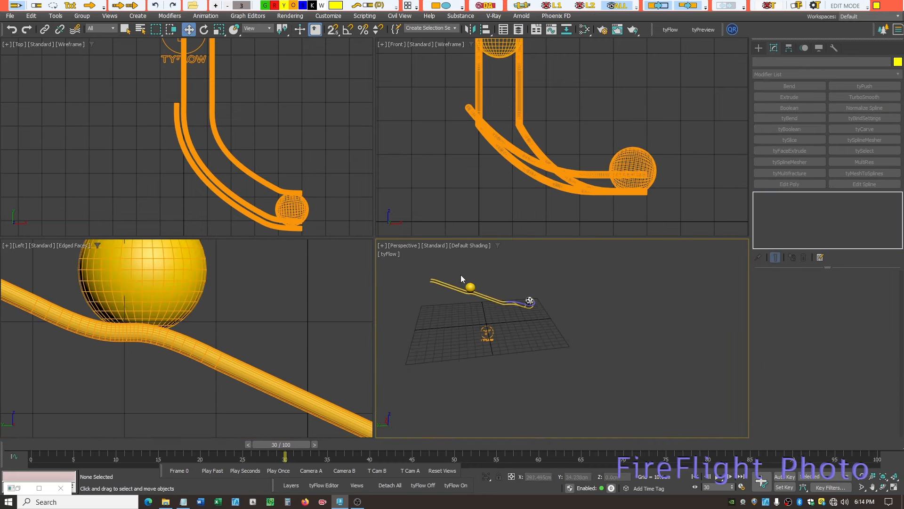
{"action": "scroll", "coordinate": [514, 296], "scroll_direction": "up", "scroll_amount": 2}
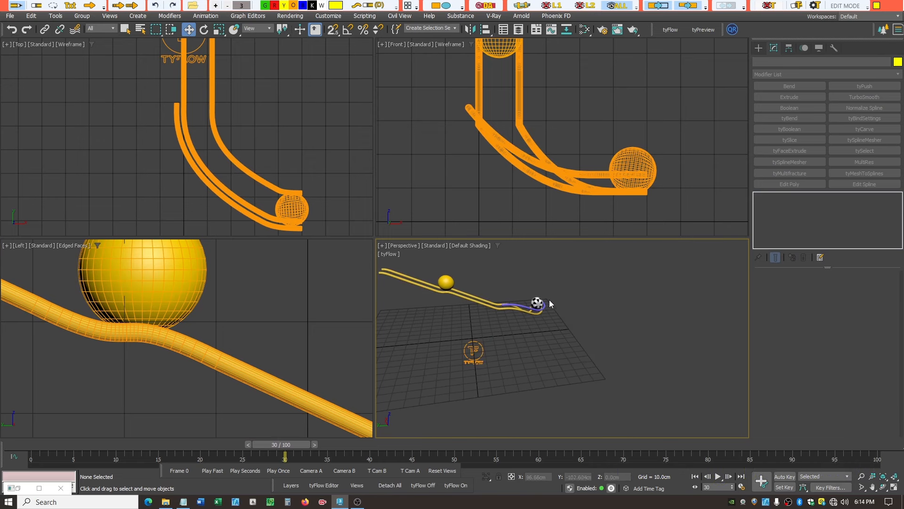
{"action": "left_click", "coordinate": [894, 487]}
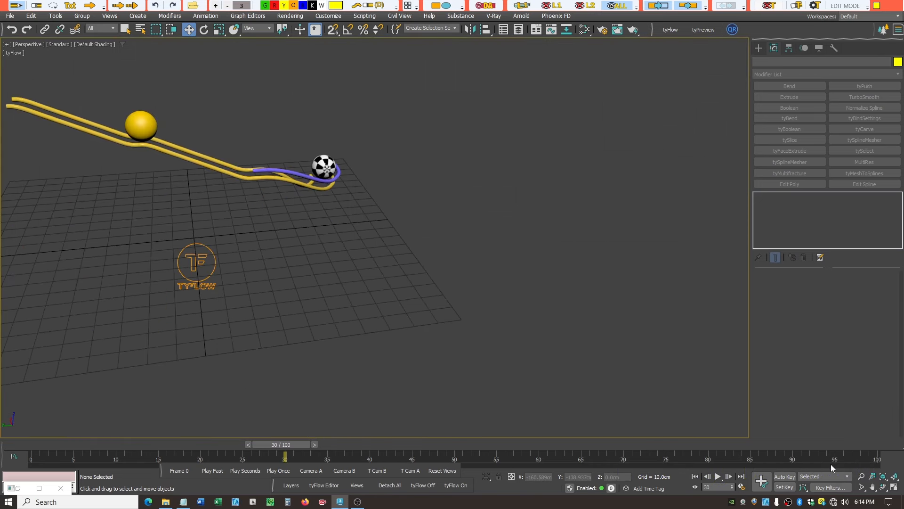
{"action": "left_click", "coordinate": [883, 487]}
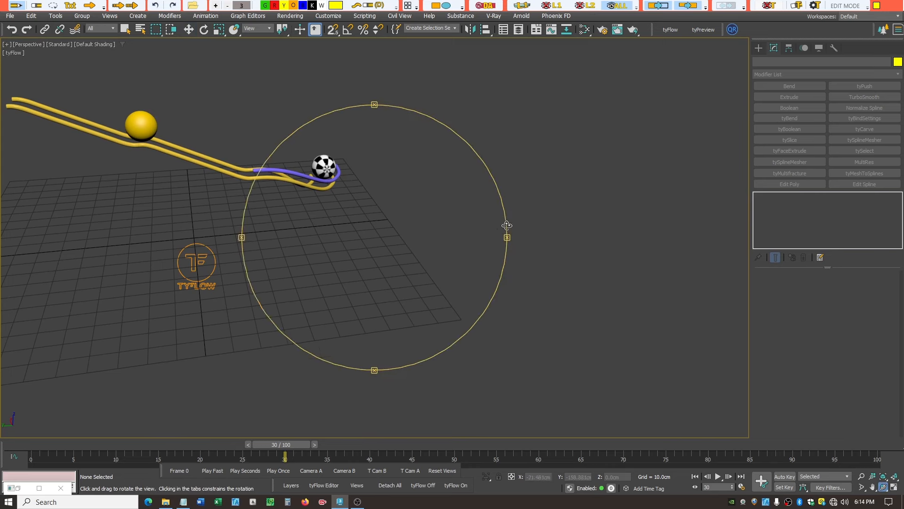
{"action": "left_click_drag", "start_coordinate": [505, 224], "coordinate": [315, 205]}
{"action": "left_click_drag", "start_coordinate": [578, 137], "coordinate": [583, 130]}
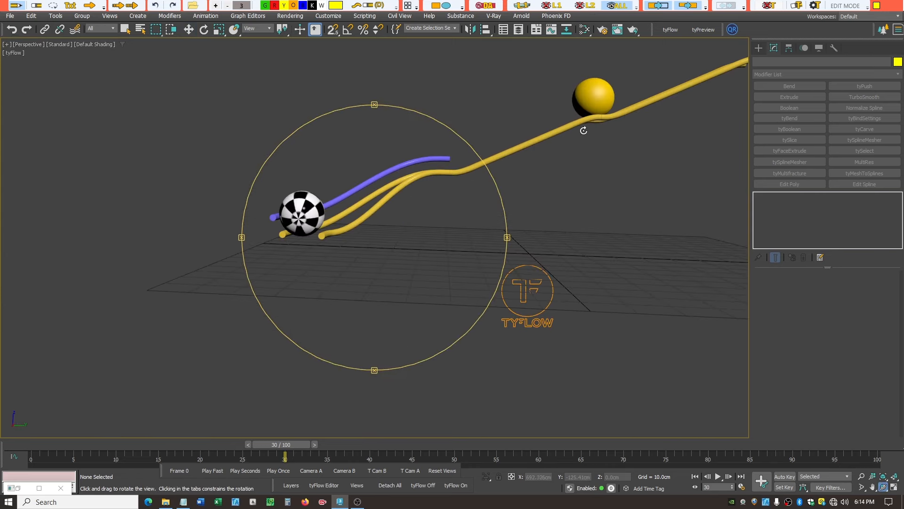
{"action": "left_click_drag", "start_coordinate": [509, 216], "coordinate": [551, 166]}
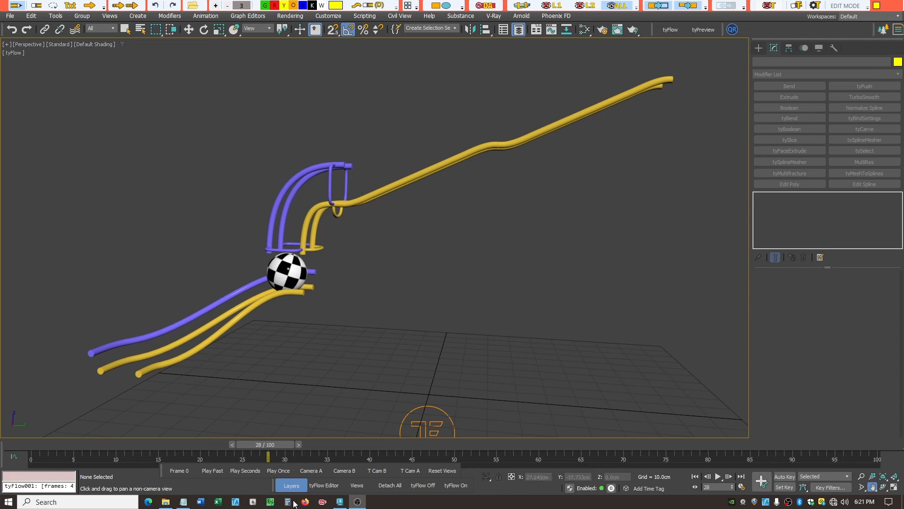
Advance the tyFlow simulation from frame 28 to 46, and play the animation onward to check the ball's run.
{"action": "left_click_drag", "start_coordinate": [274, 444], "coordinate": [429, 508]}
{"action": "key", "text": "ctrl+p"}
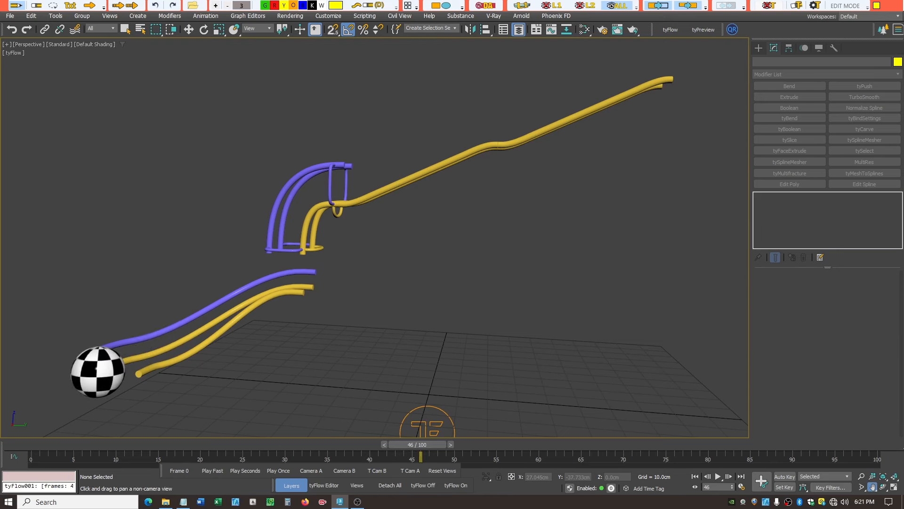
{"action": "left_click", "coordinate": [718, 477]}
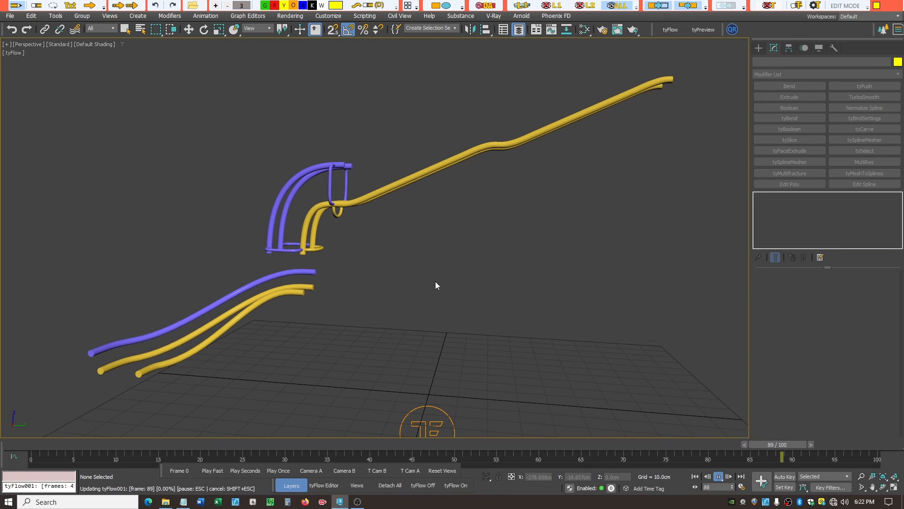